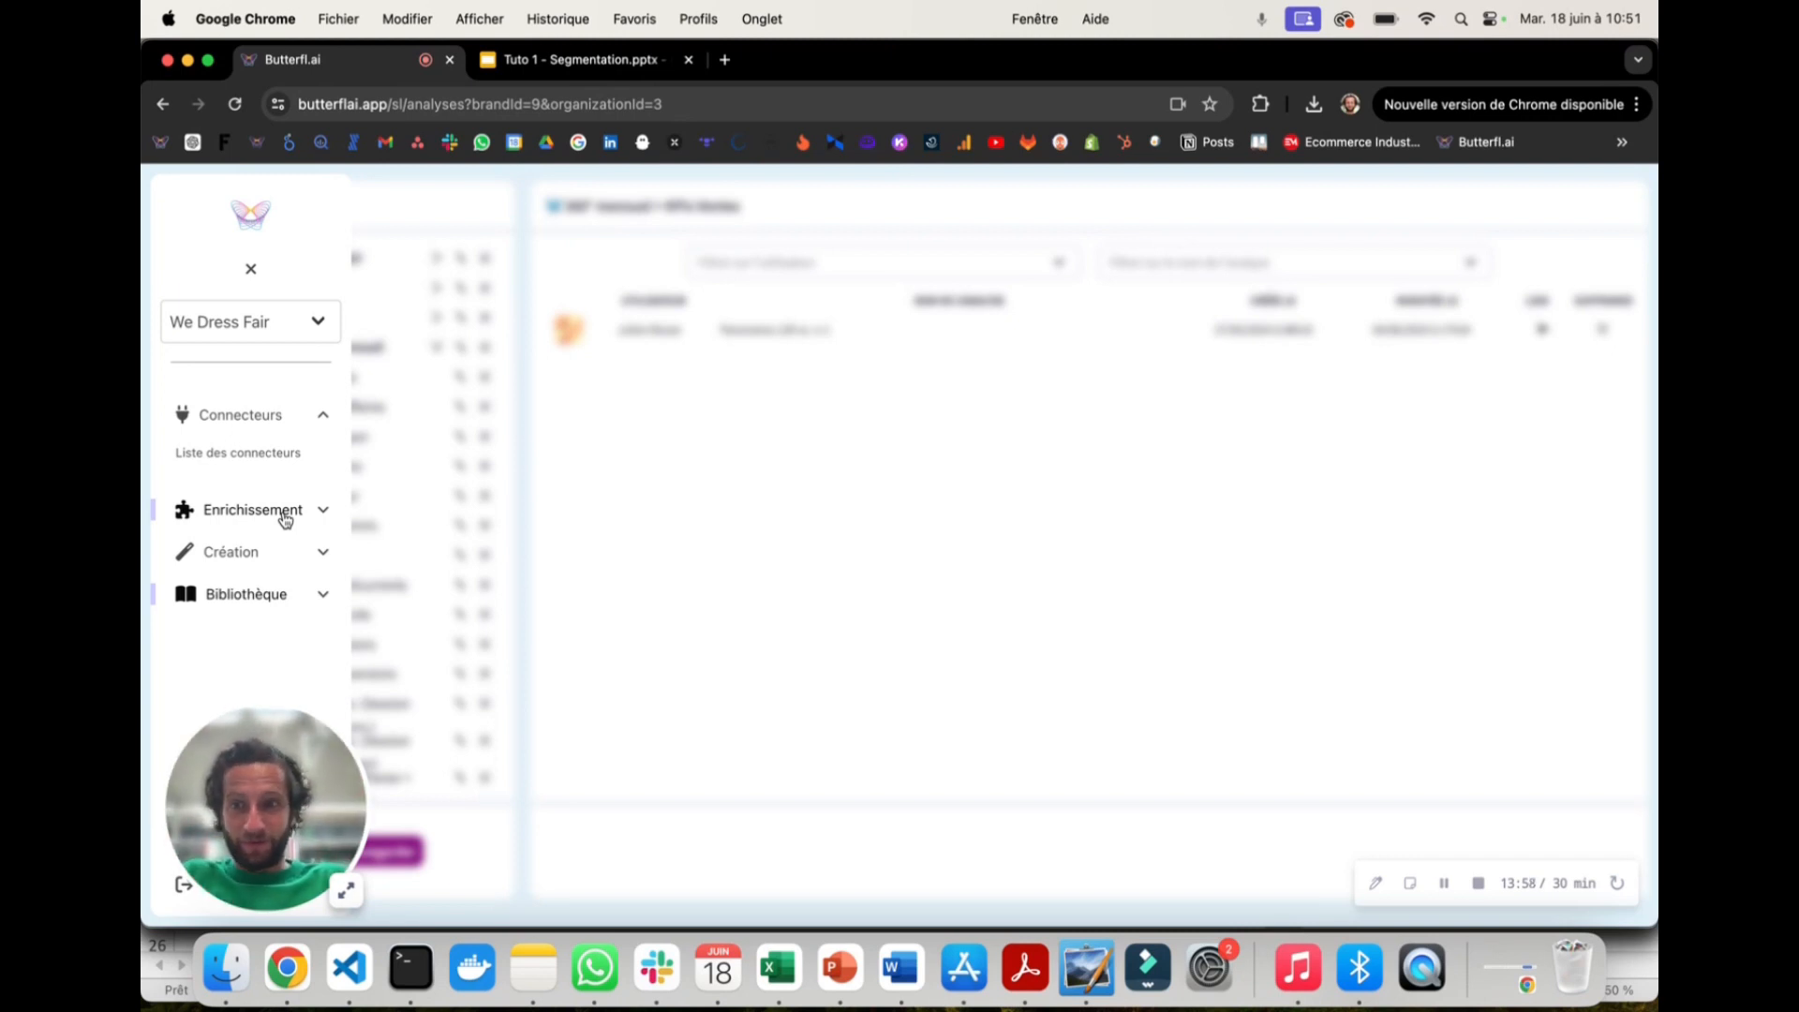
Step: Open the Segmentation page of the Enrichissement section for the We Dress Fair brand
click(284, 513)
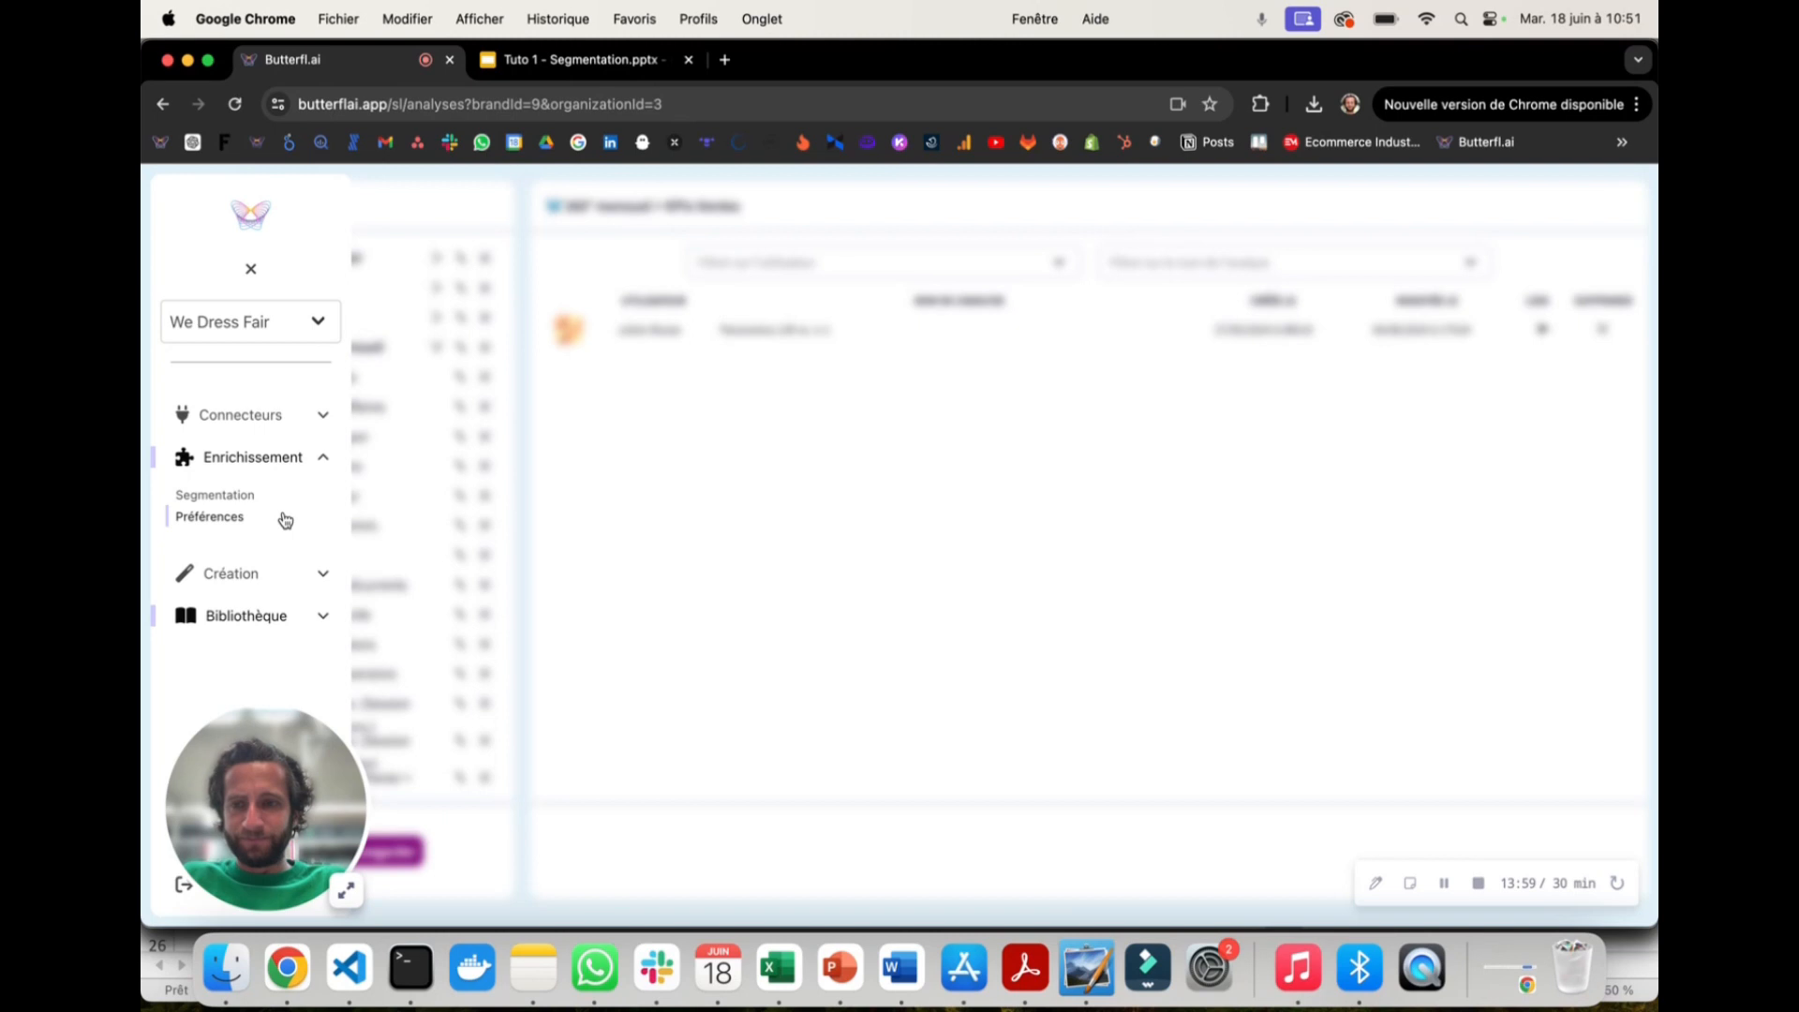
click(211, 504)
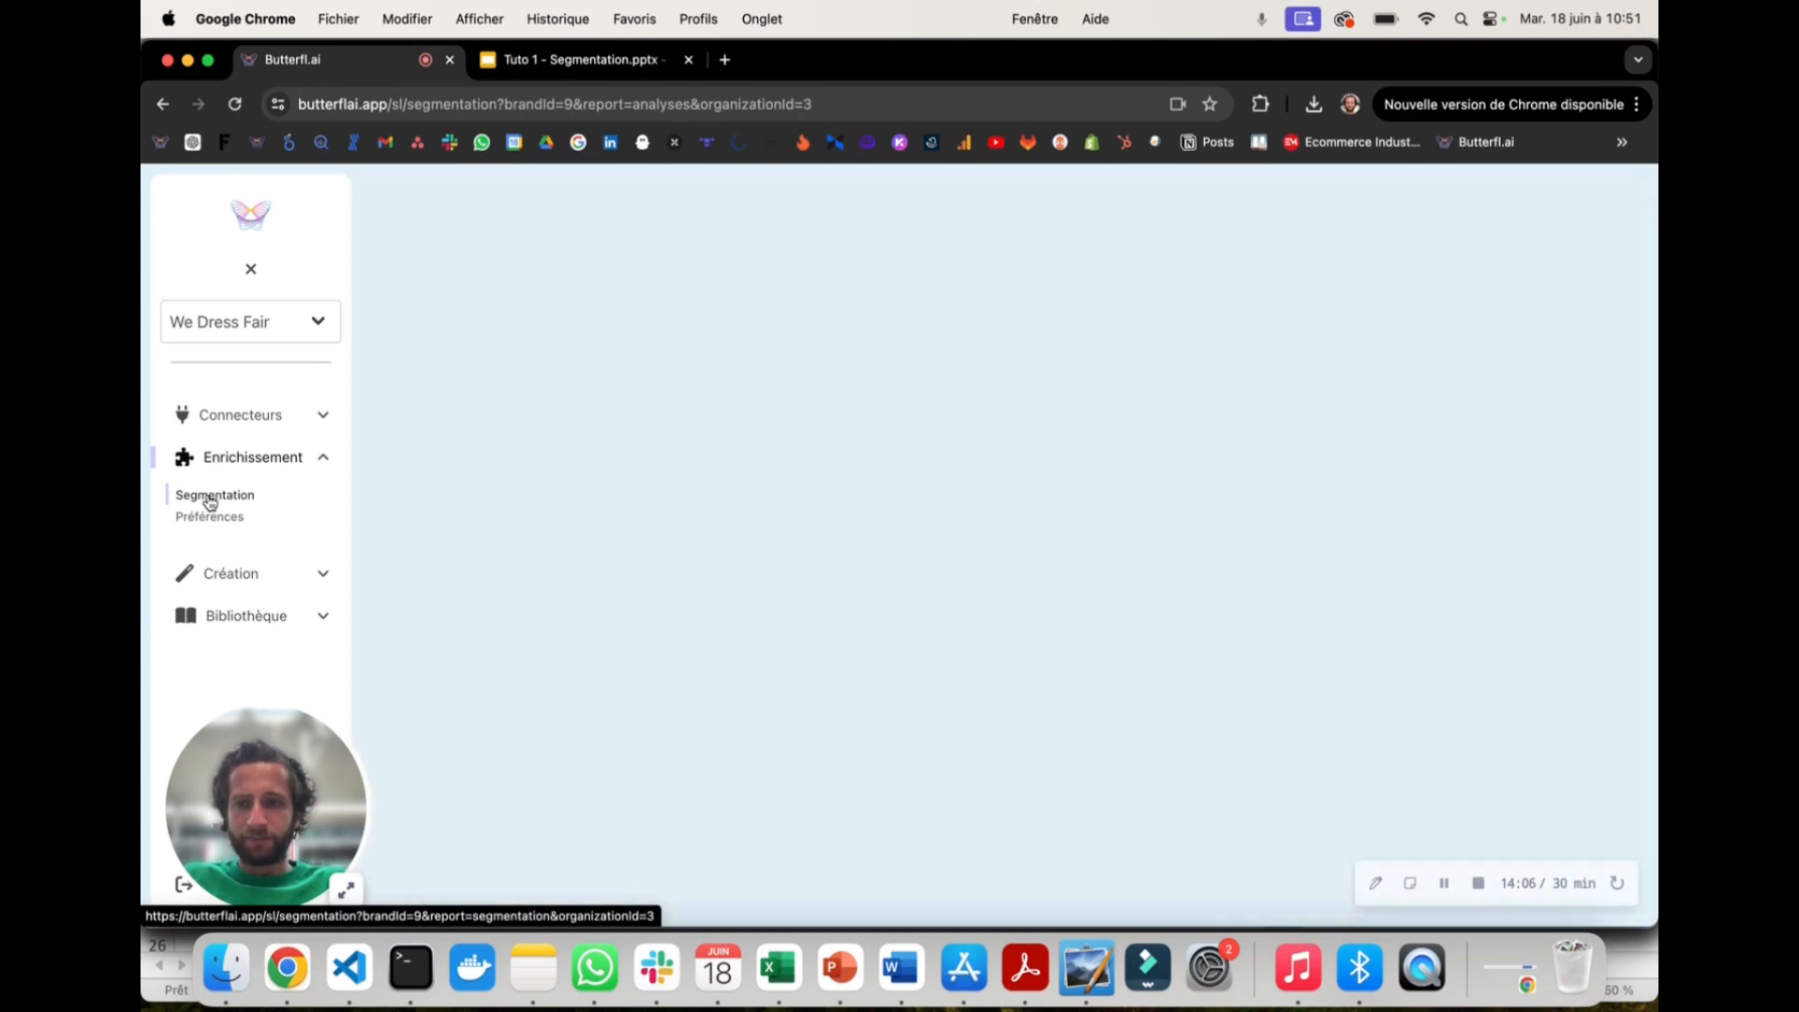
Step: Switch to the Google Slides presentation and display slide 16, "Choisir un axe de segmentation"
click(616, 61)
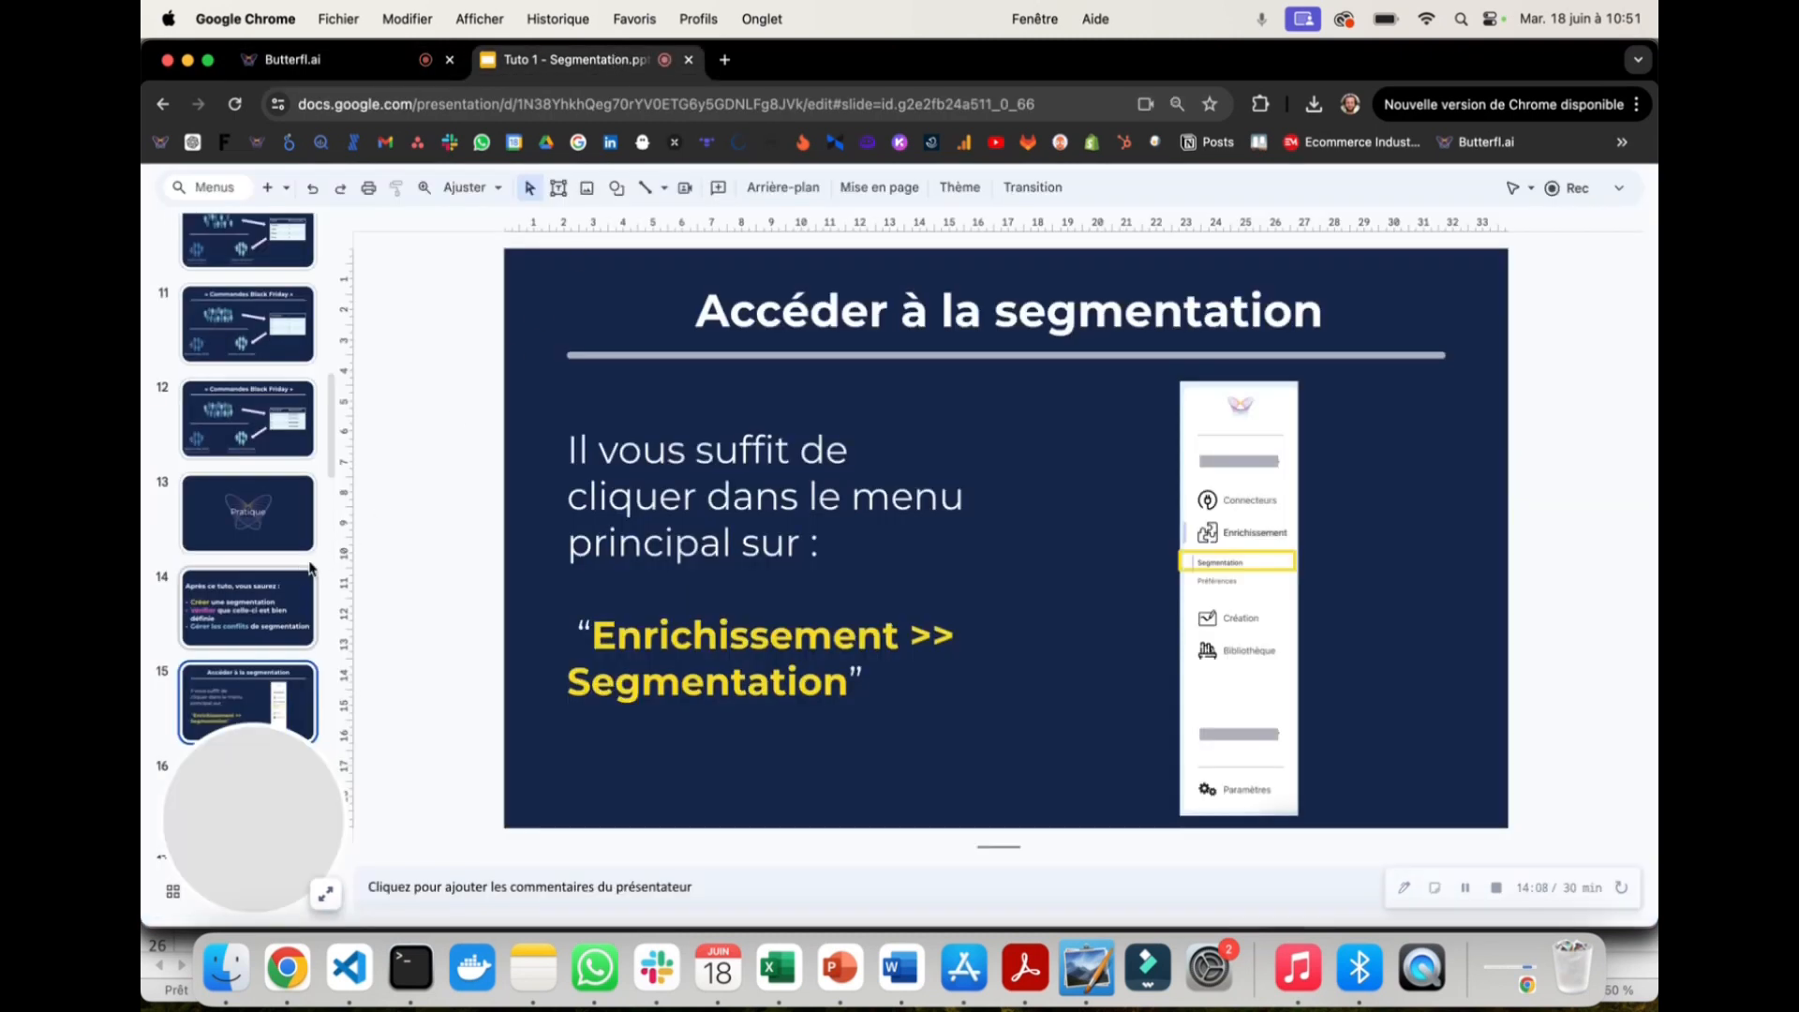
scroll(248, 656, down, 2)
click(251, 672)
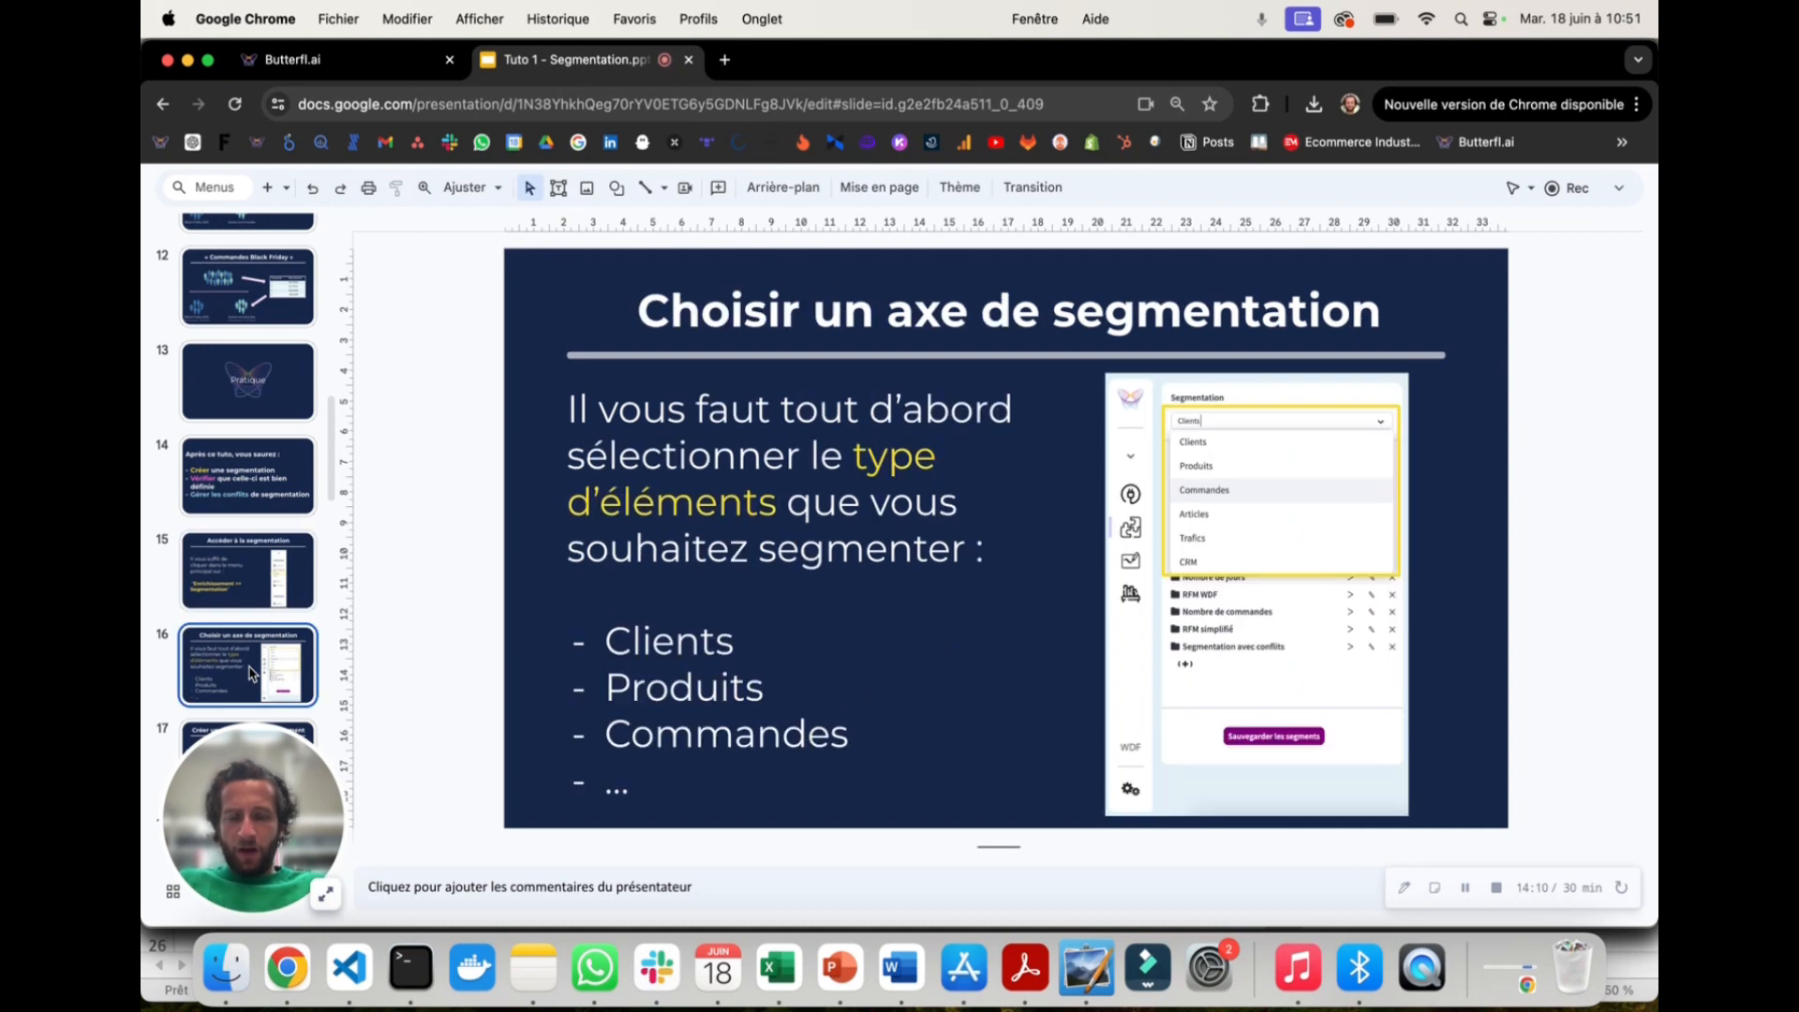
Step: Return to Butterfl.ai, collapse the main navigation and review the element types that can be segmented, keeping Clients selected
click(366, 64)
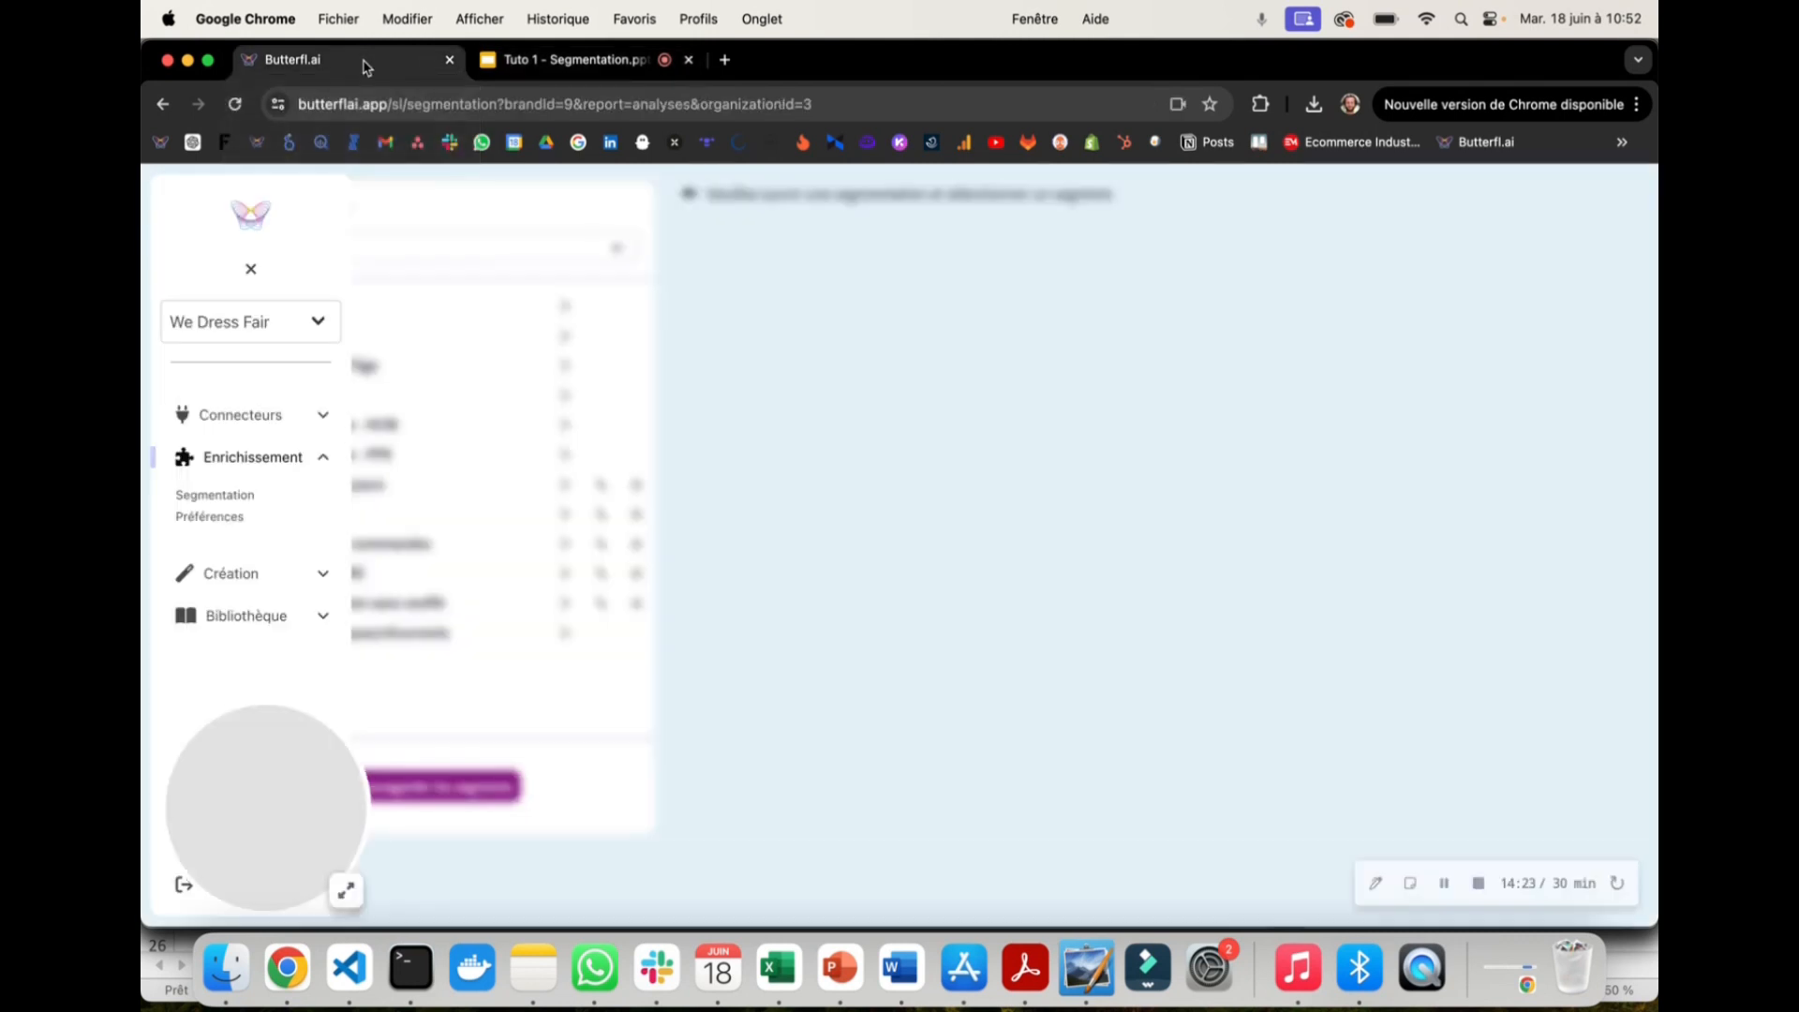
click(250, 275)
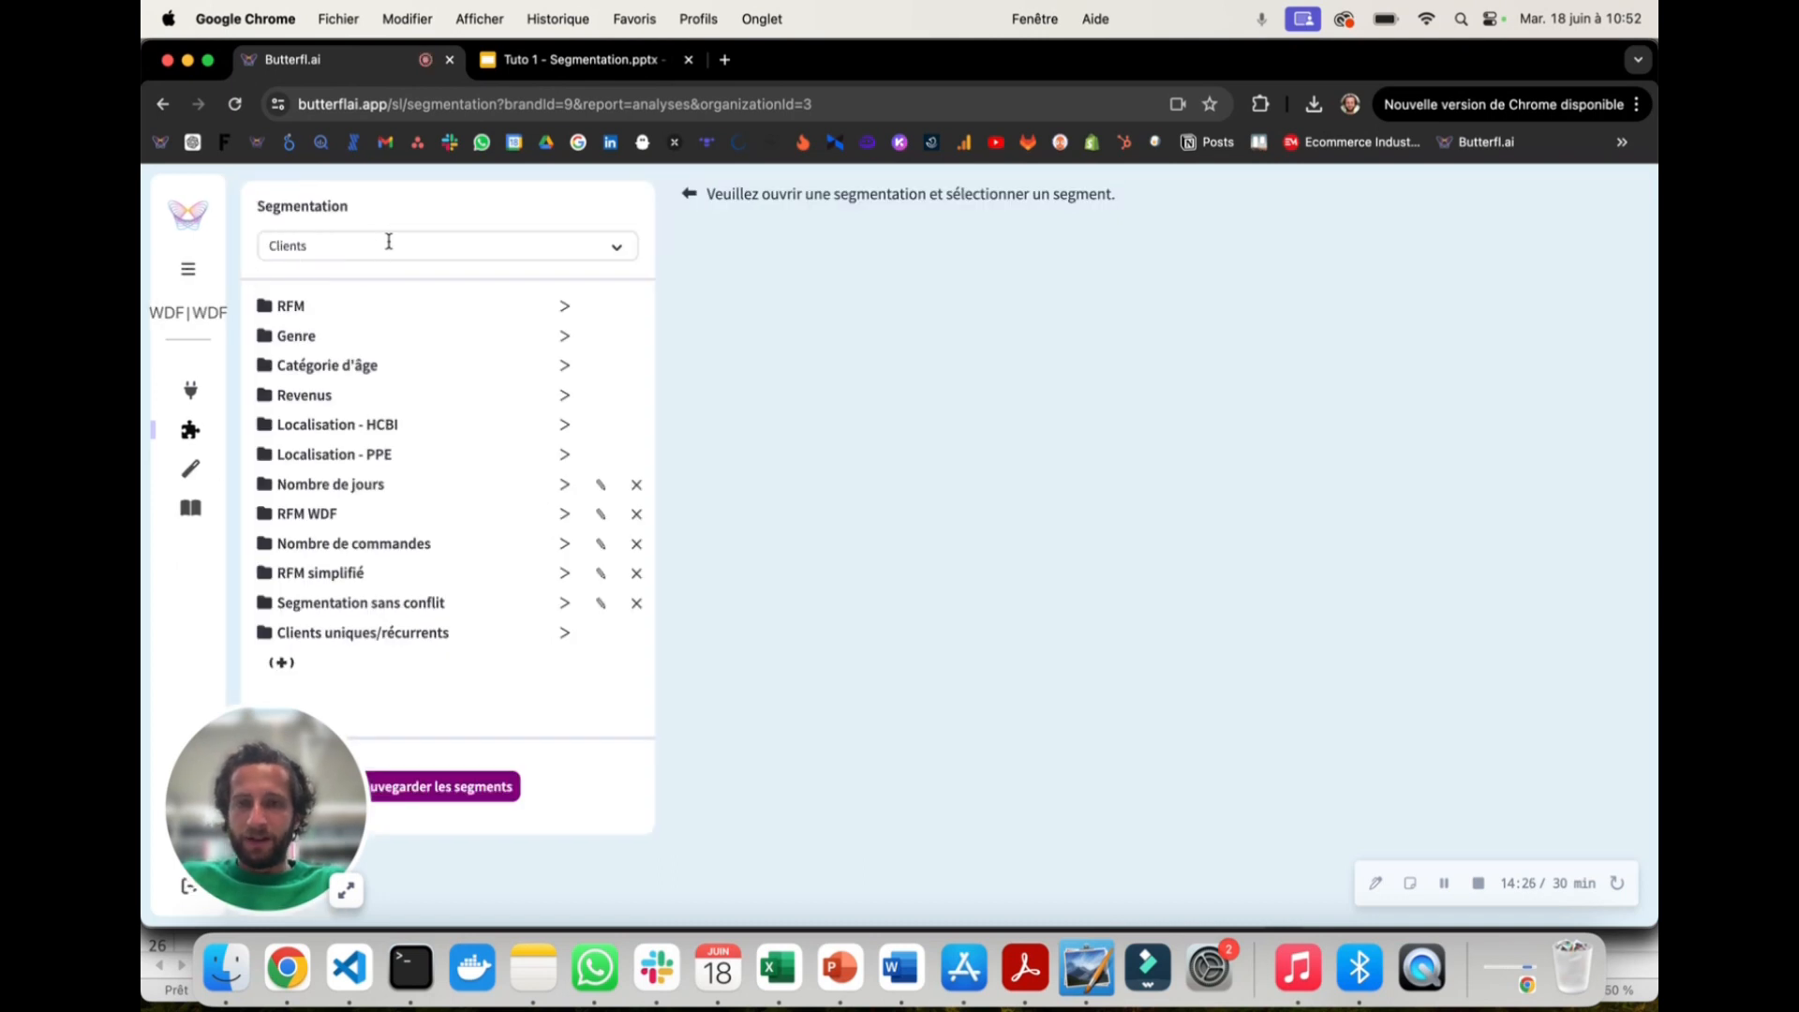
click(336, 247)
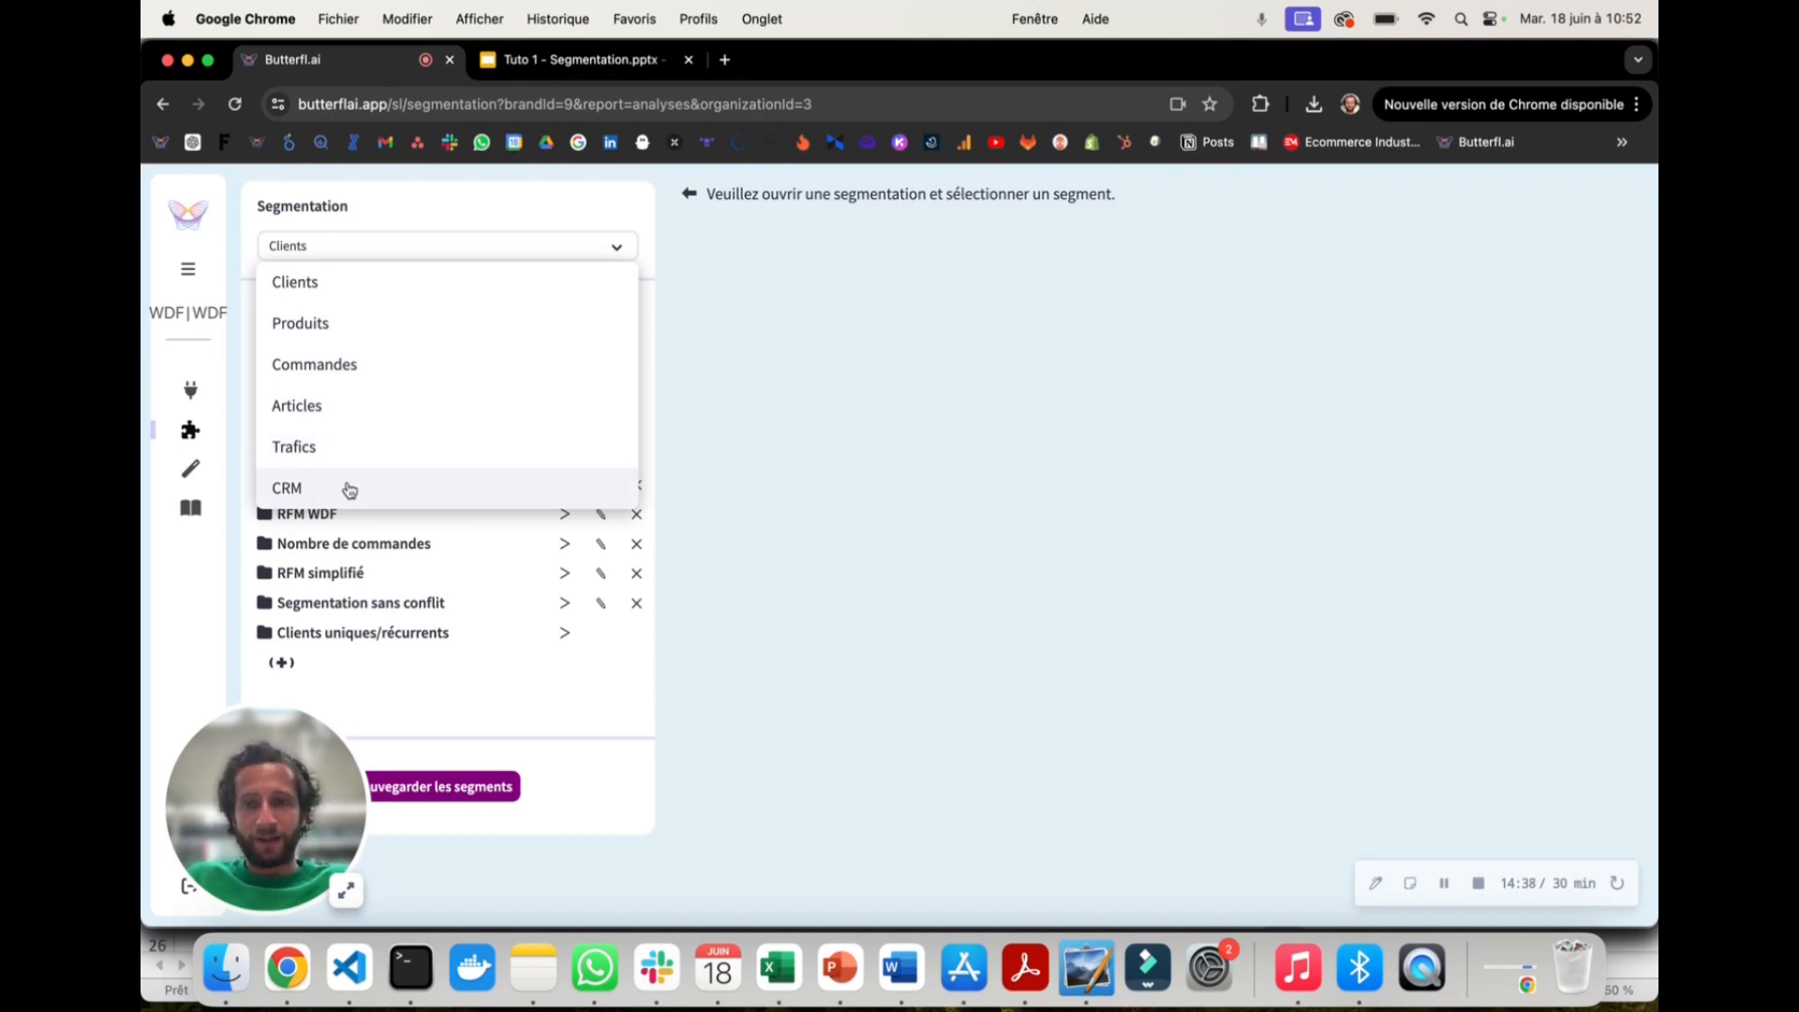
click(364, 283)
Step: View the existing segmentations for Produits and for Commandes, including Soldes d'été and Soldes d'hiver
click(417, 245)
click(379, 320)
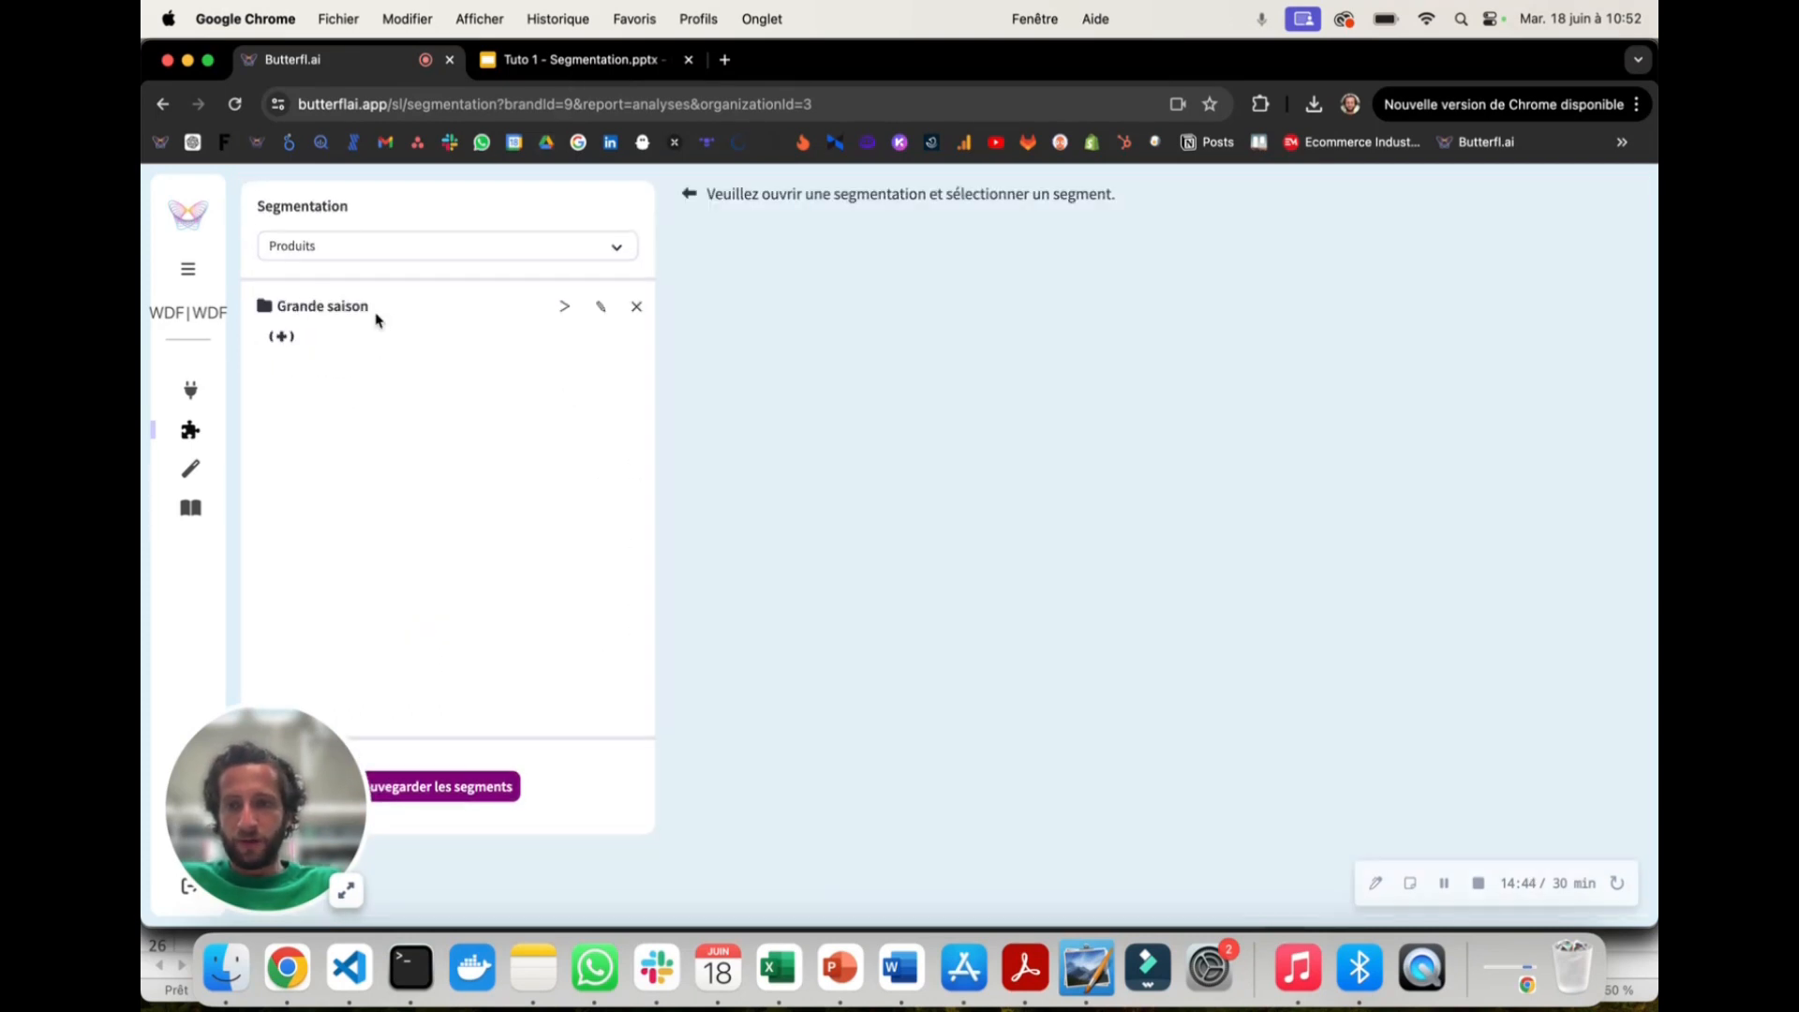
click(433, 245)
click(389, 362)
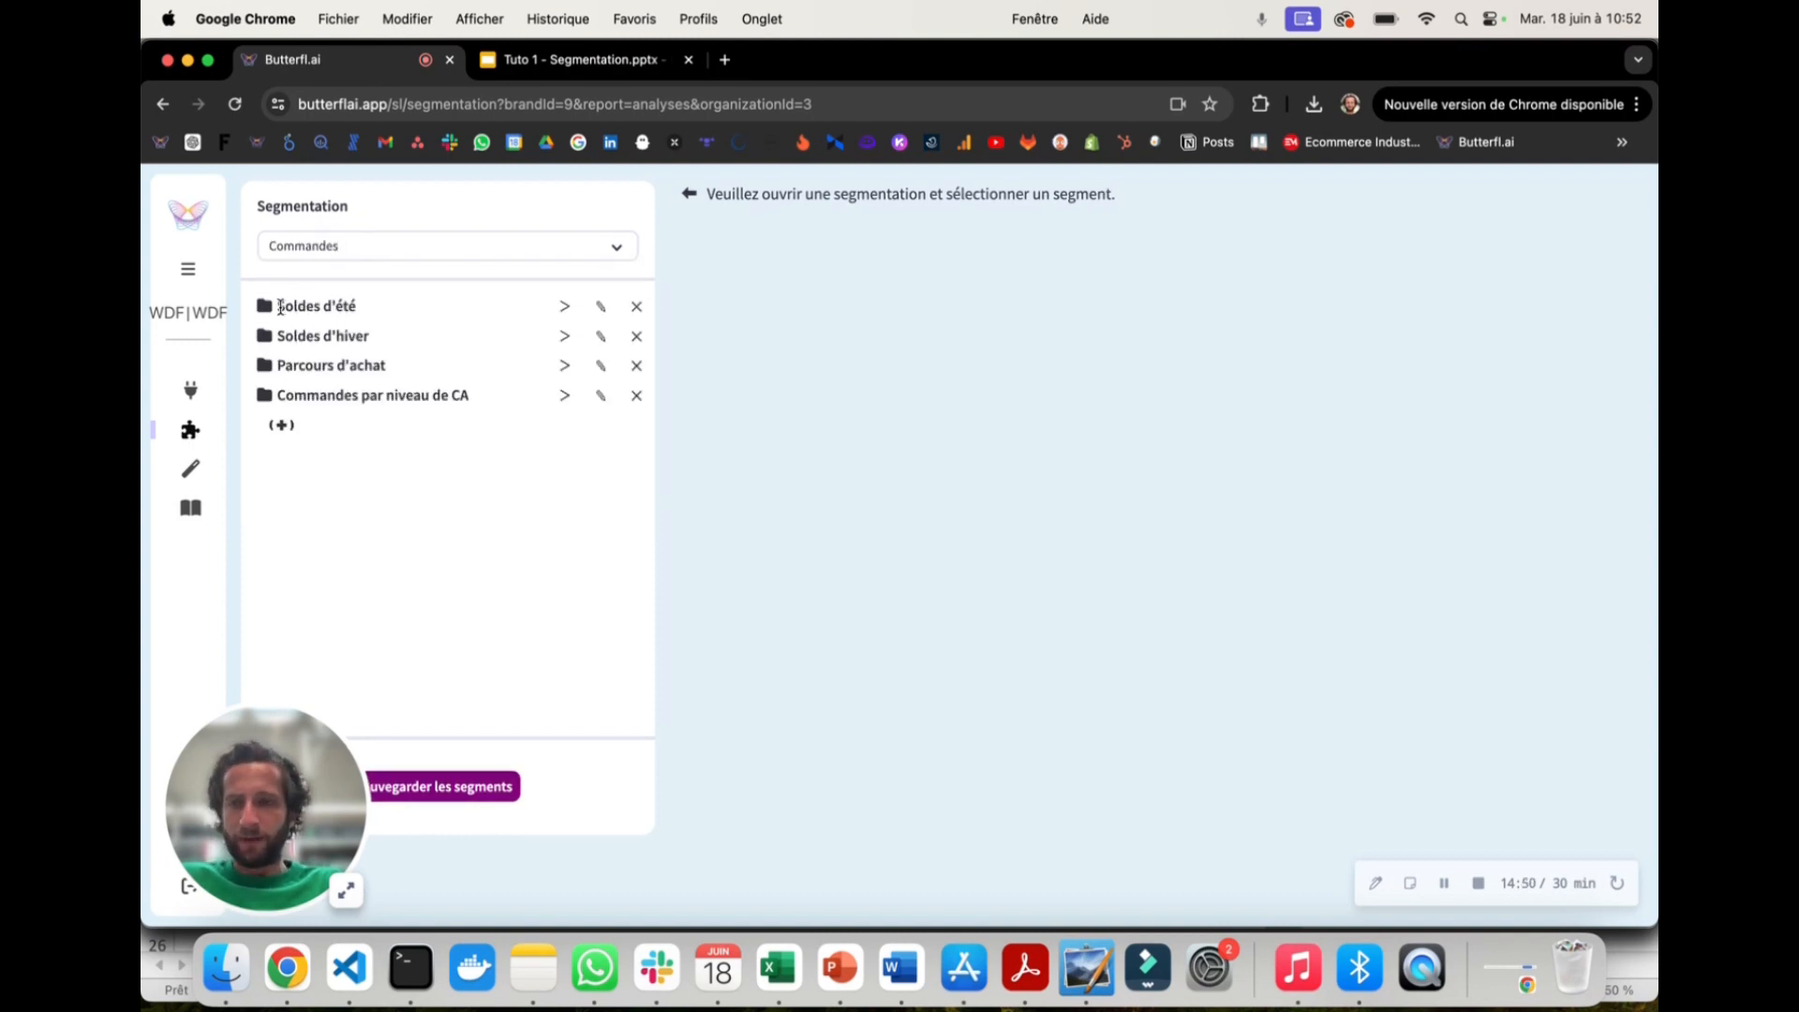
drag(280, 306, 344, 337)
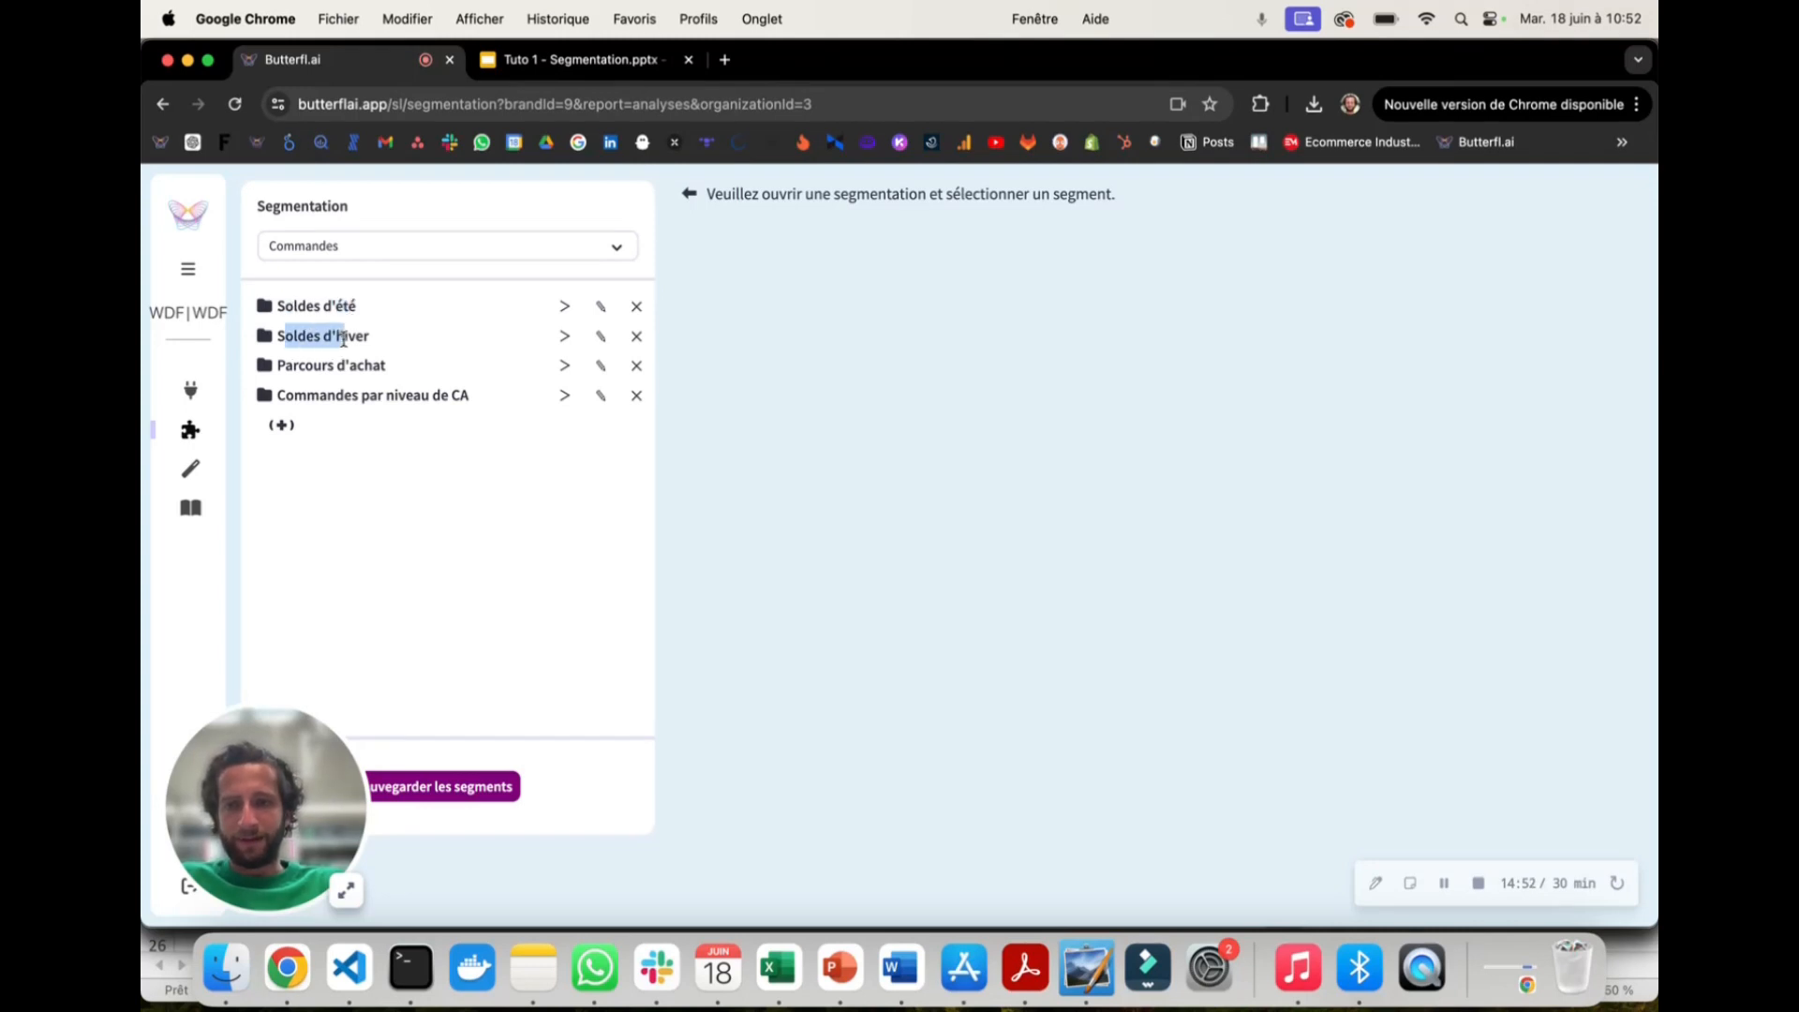
click(398, 246)
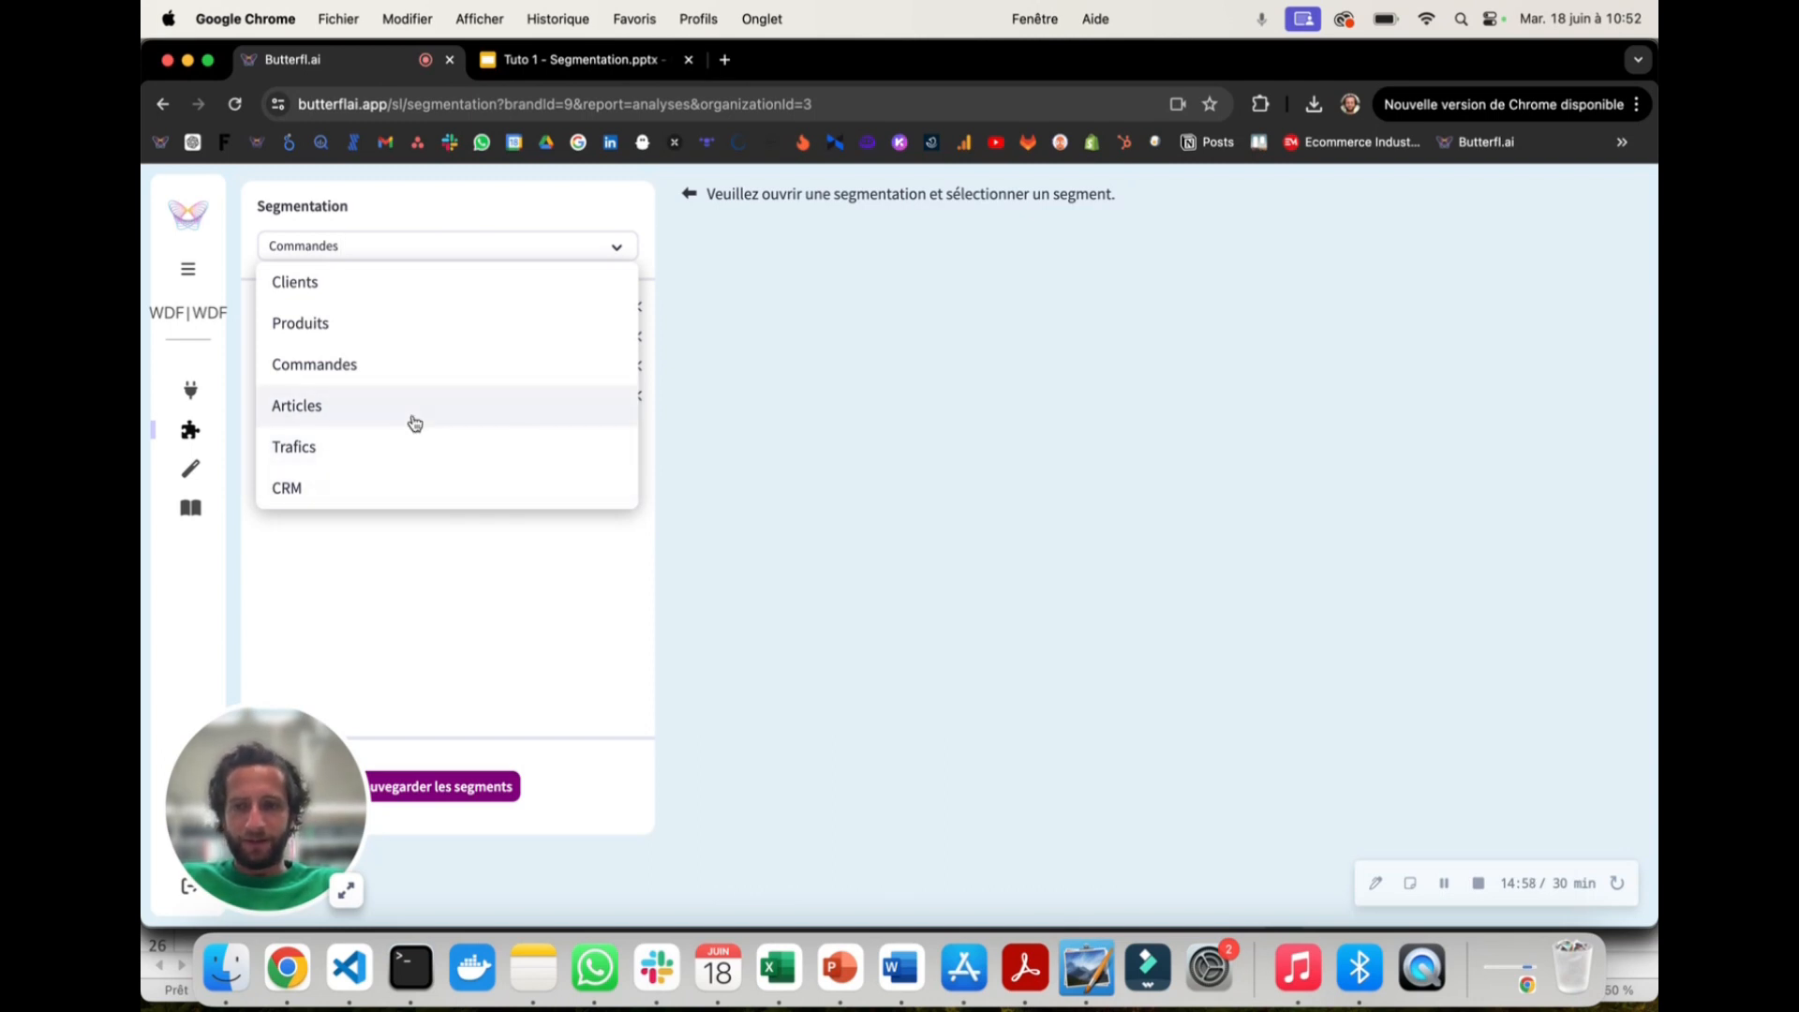
Step: Switch to the Google Slides presentation and display slide 17 on creating a segmentation and a segment
click(581, 59)
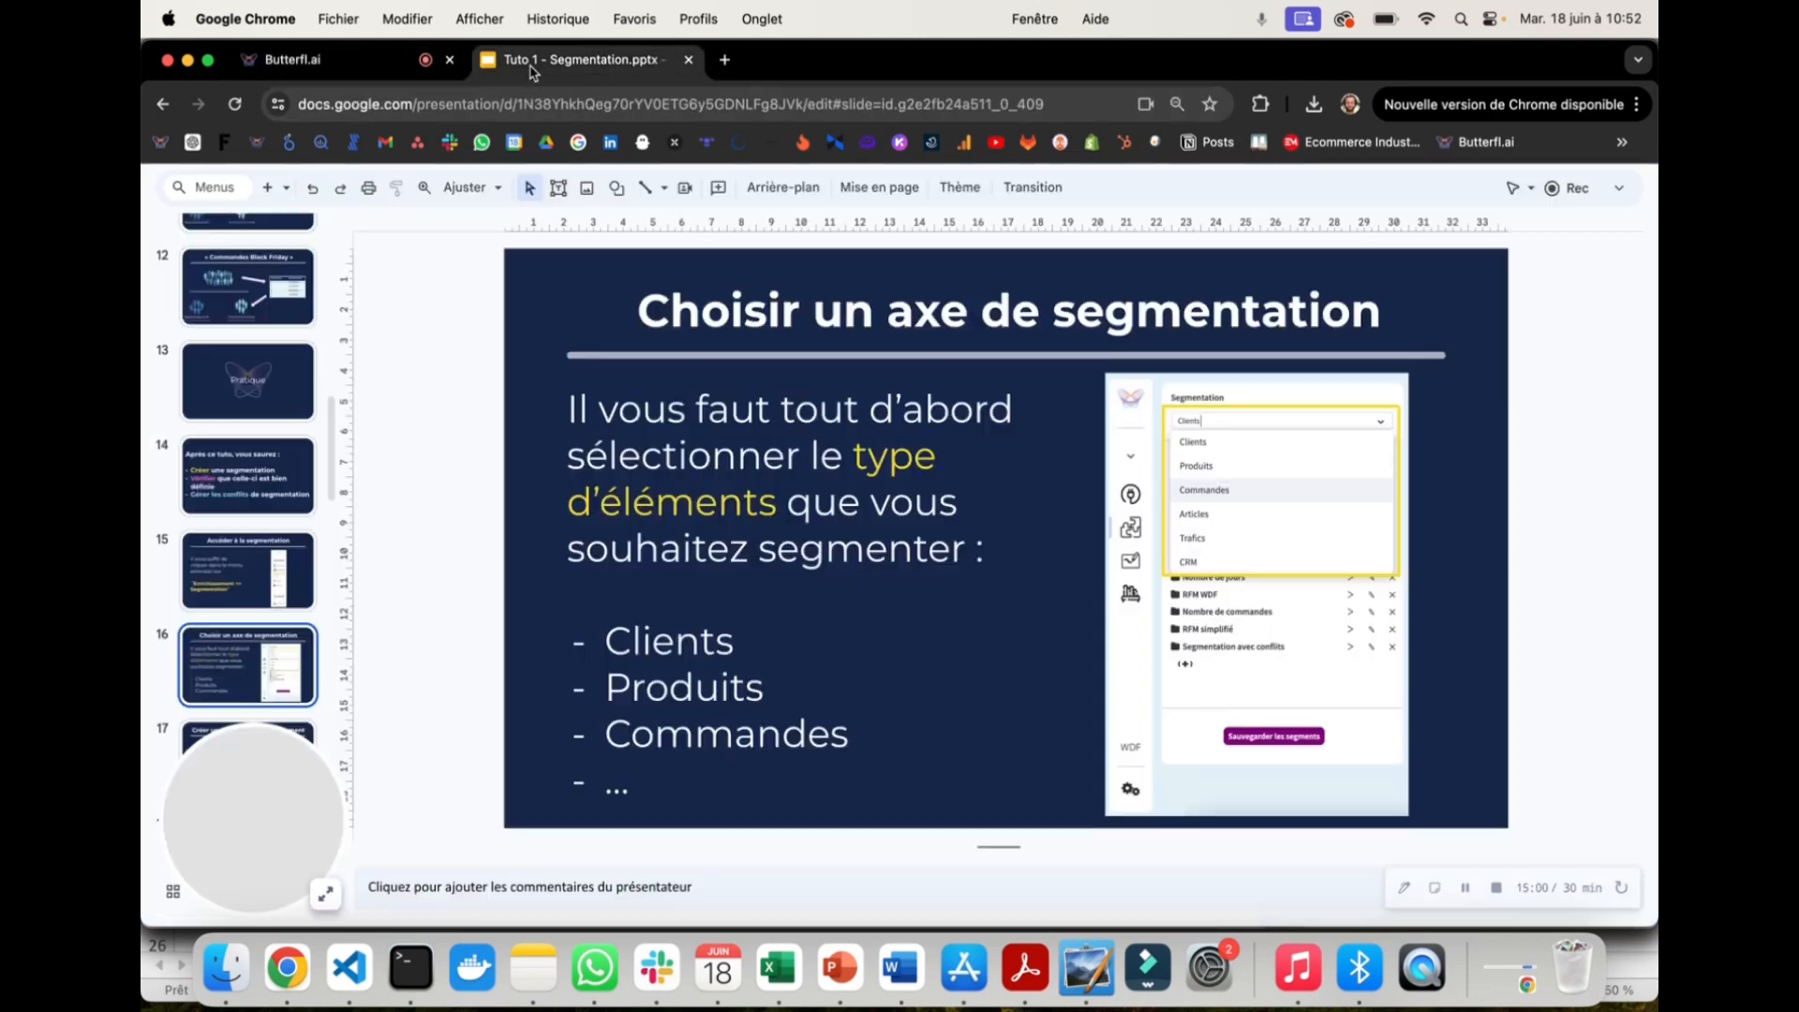
scroll(234, 590, down, 3)
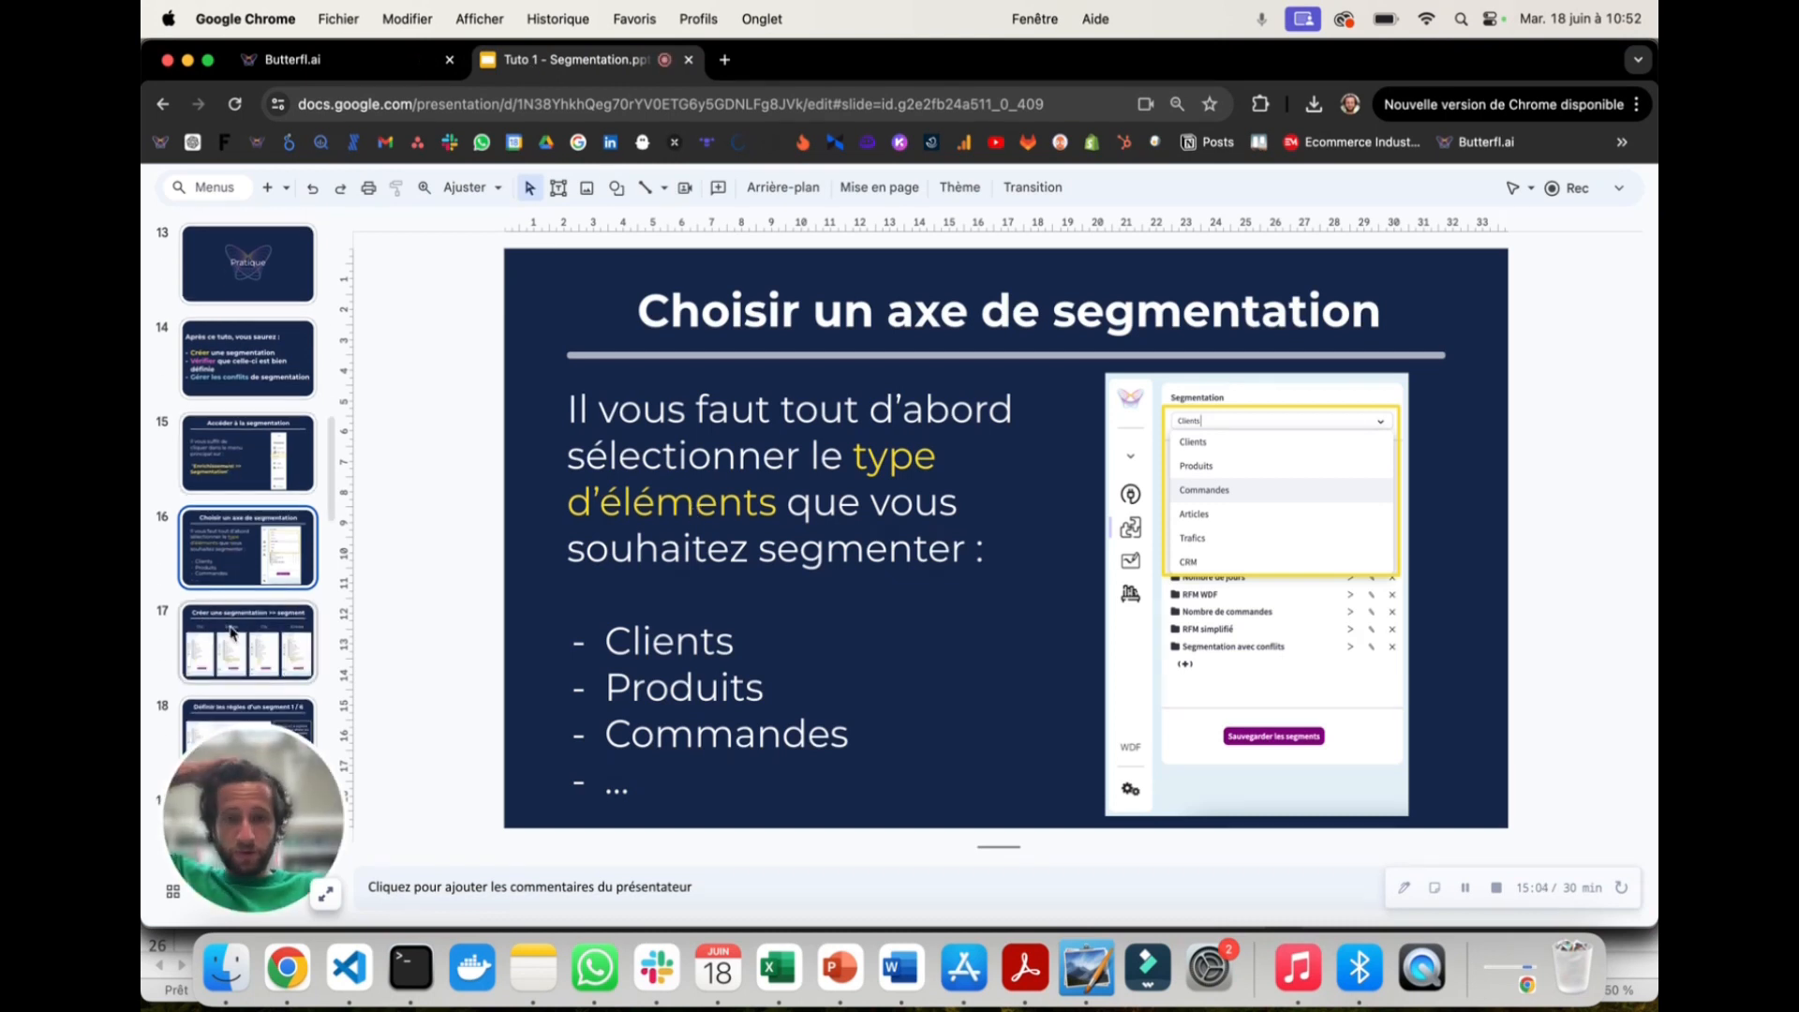
click(232, 633)
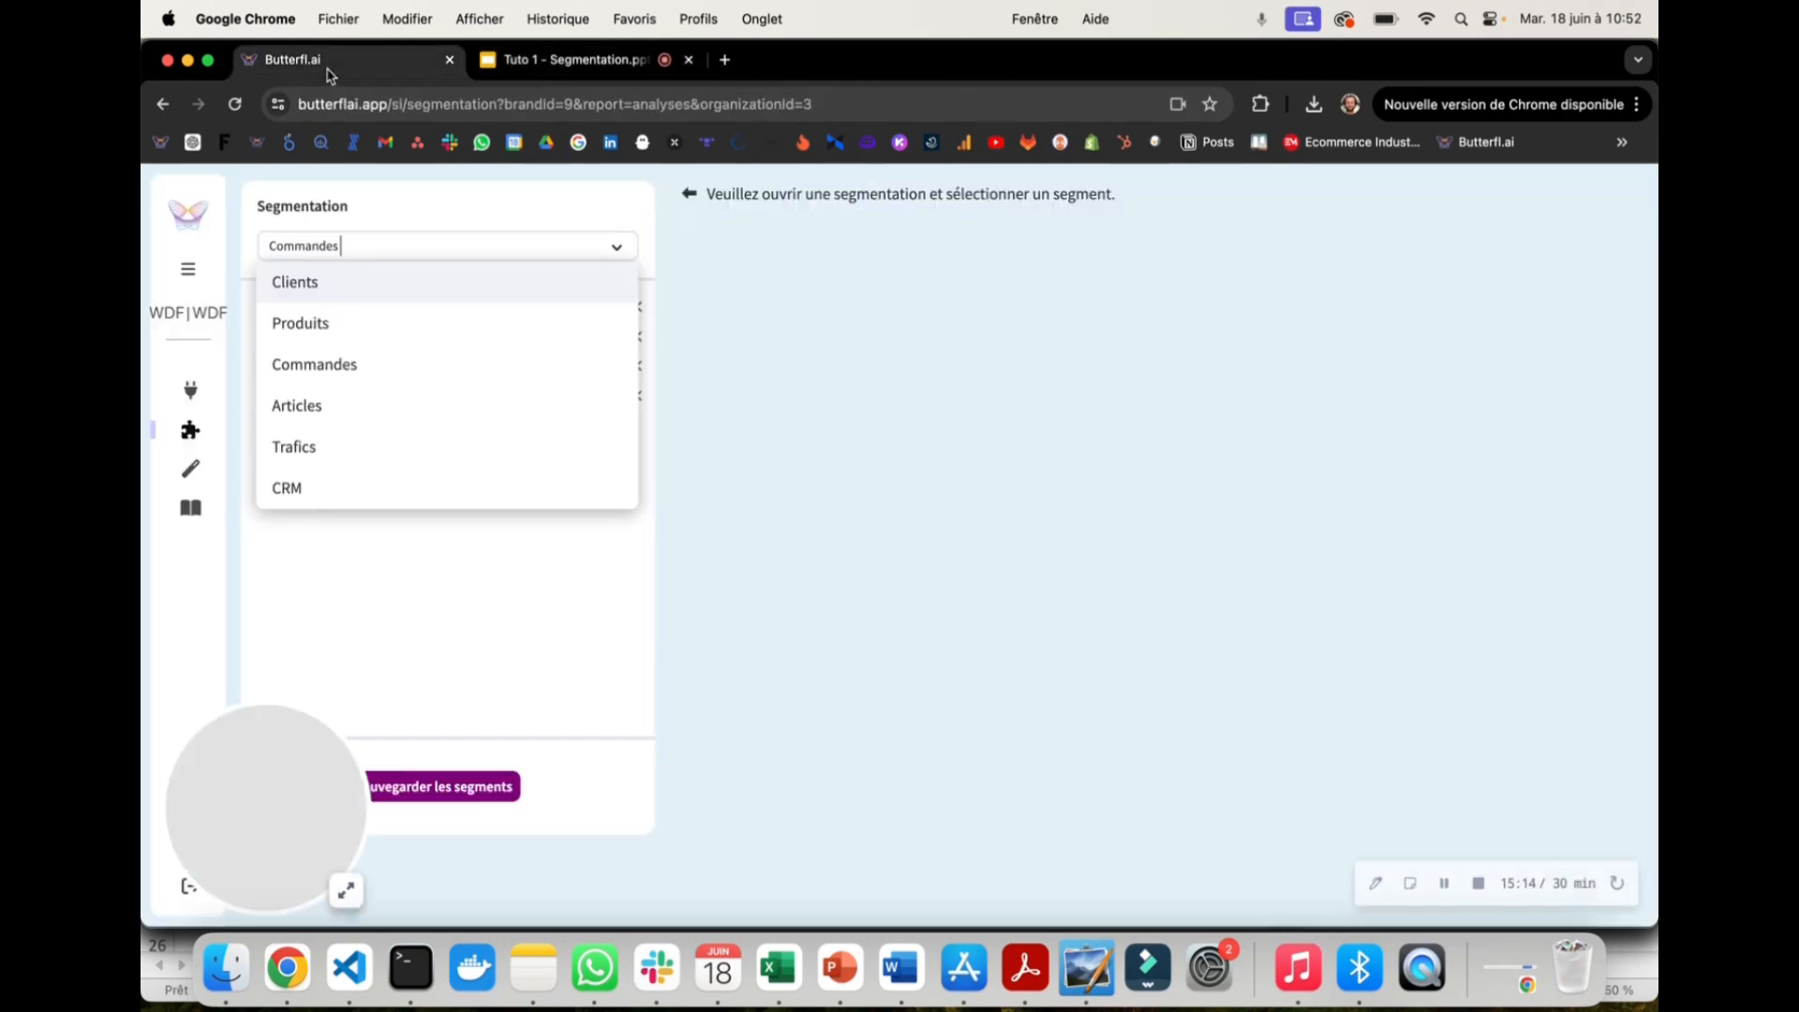
Step: Return to Butterfl.ai and set the element type for the segmentation to Clients
click(330, 67)
click(417, 292)
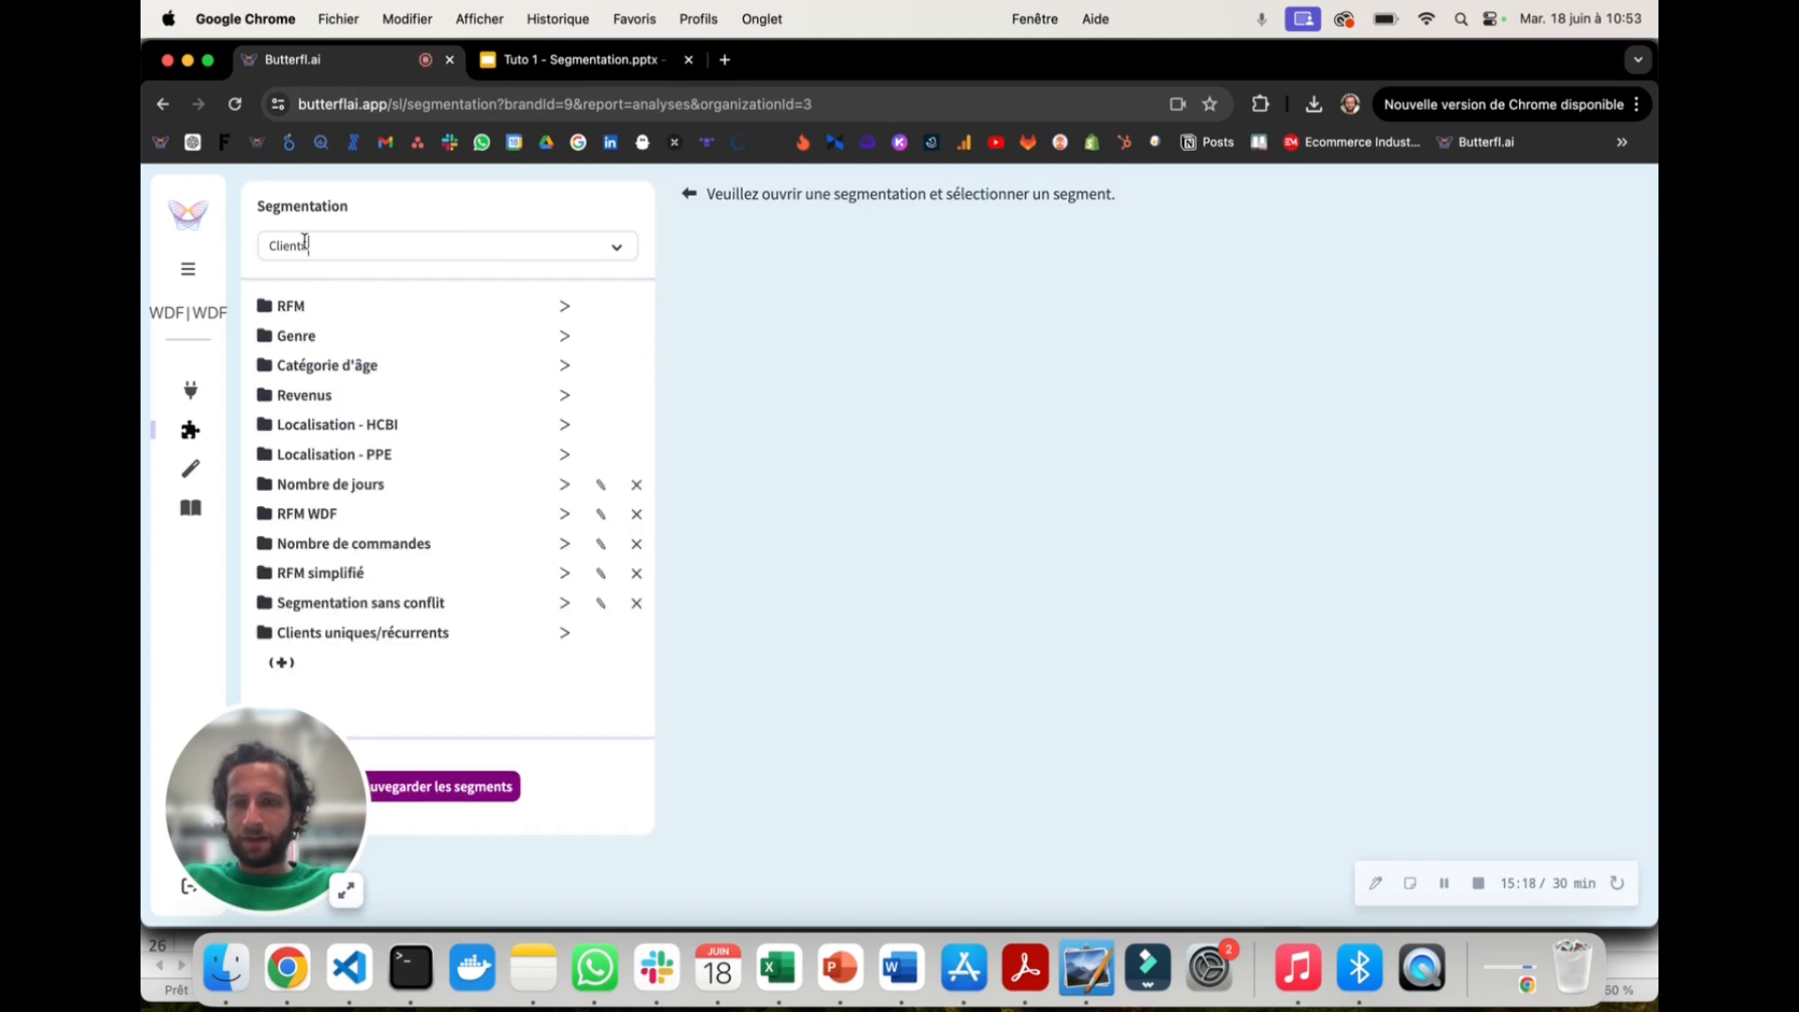
drag(255, 827, 1507, 325)
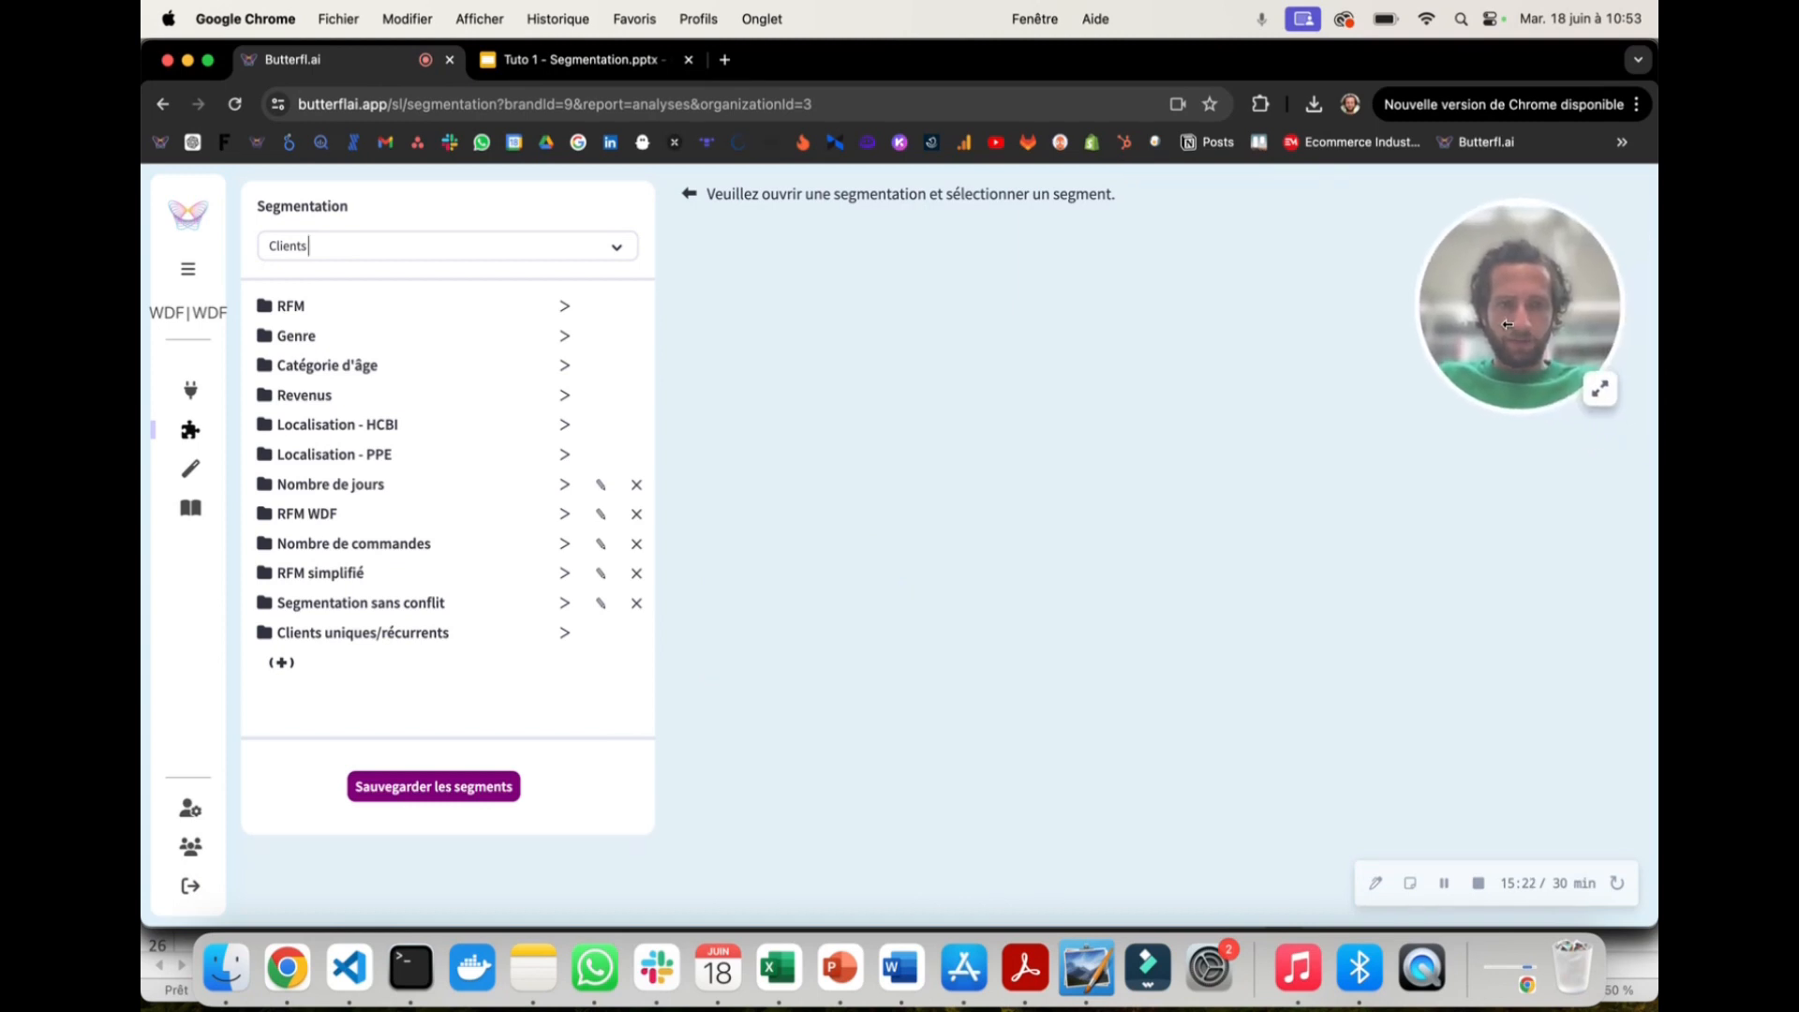
Step: Add a new client segmentation named "Ma segmentation"
click(290, 675)
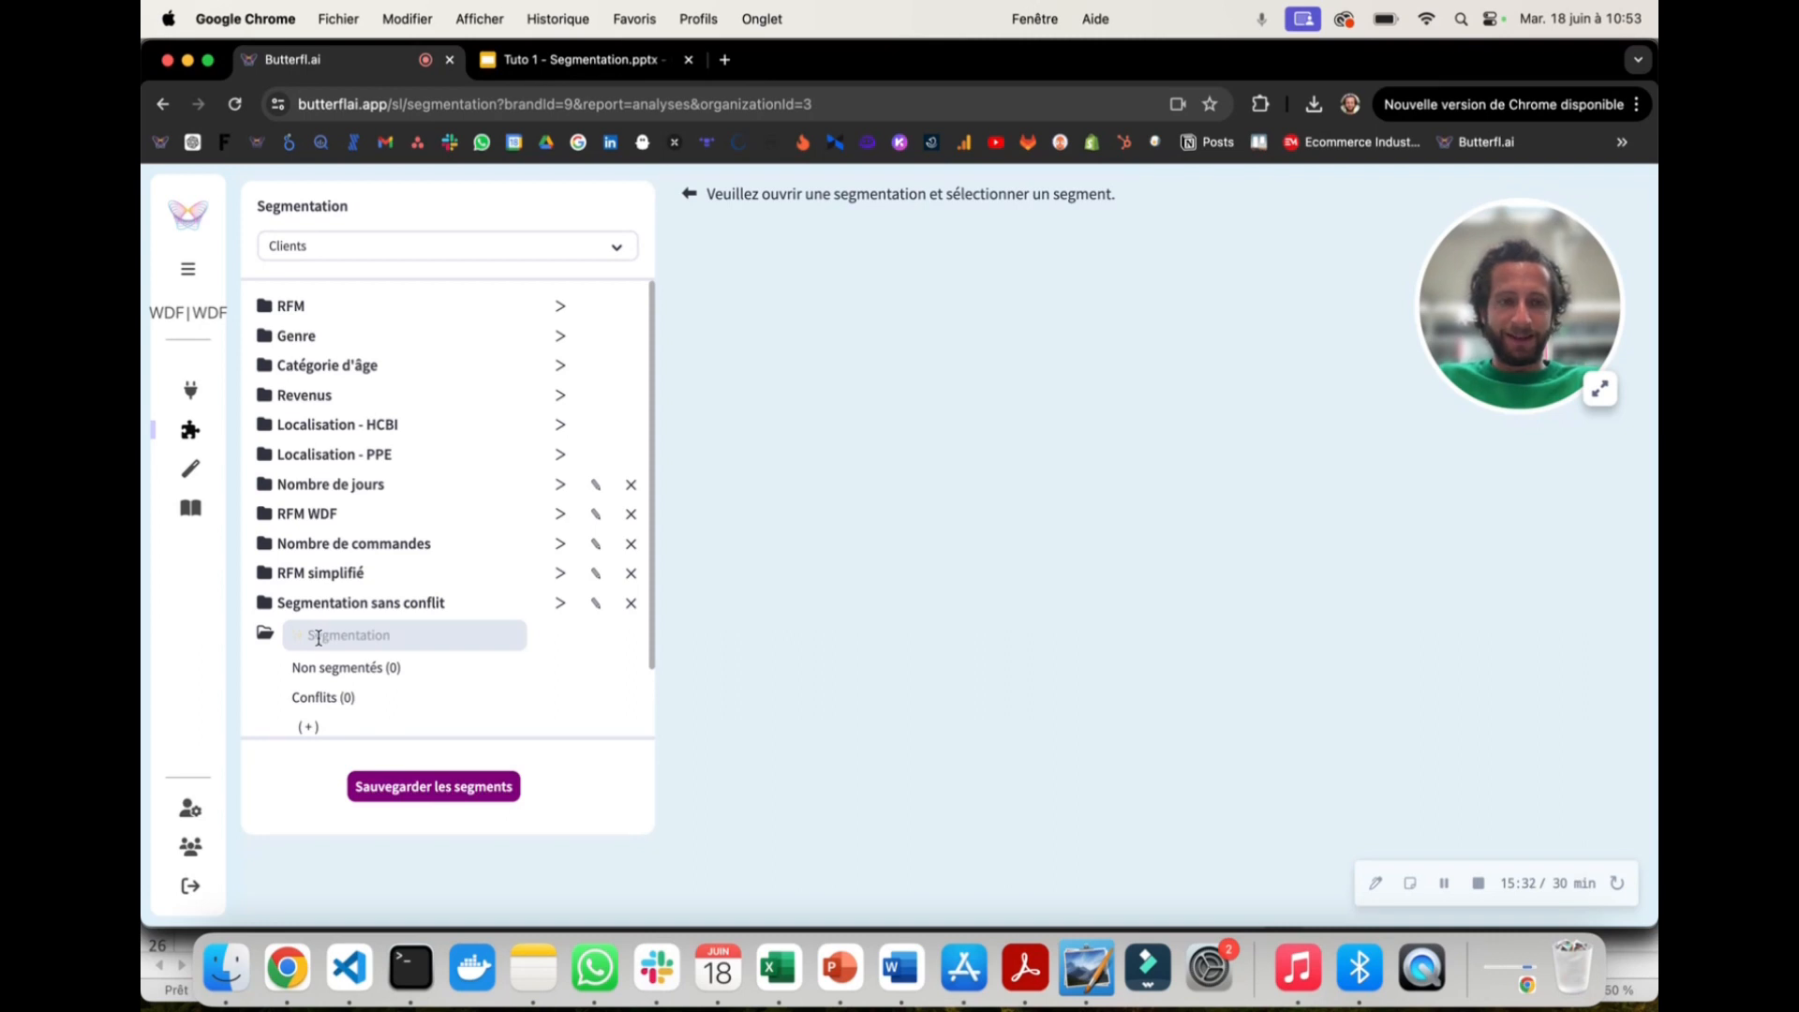
click(318, 638)
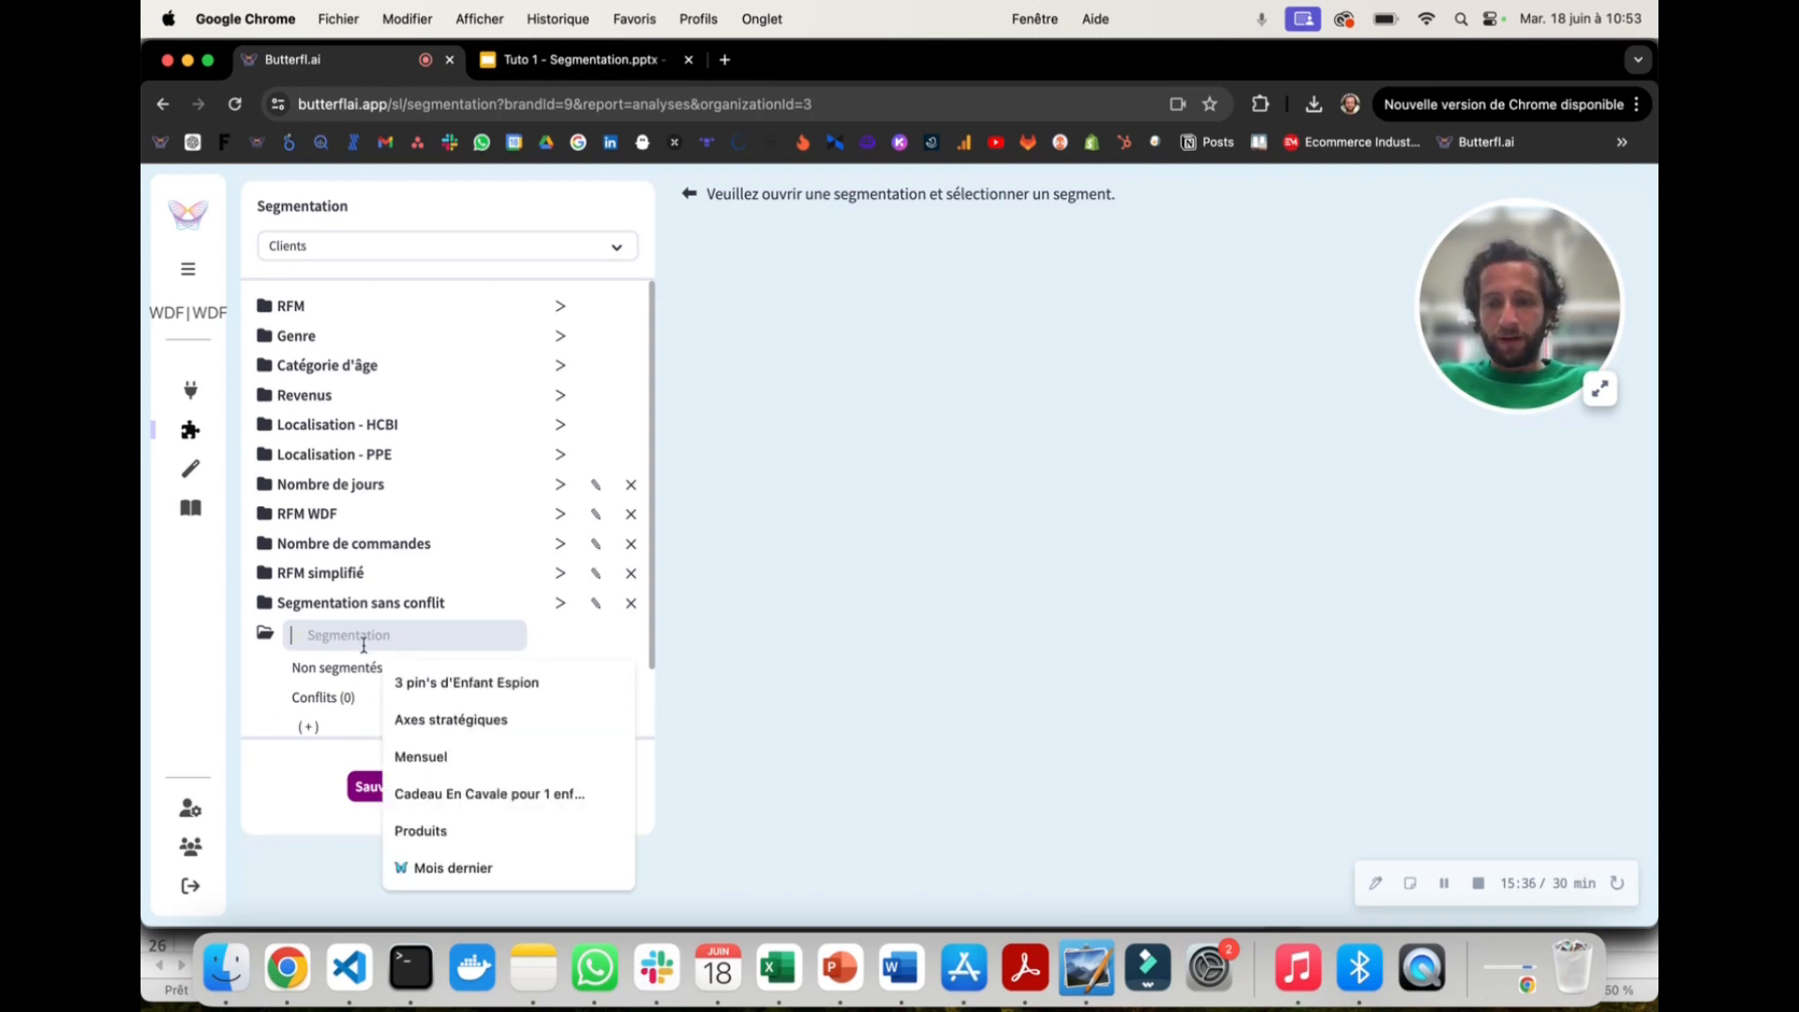
text(Ma segmen)
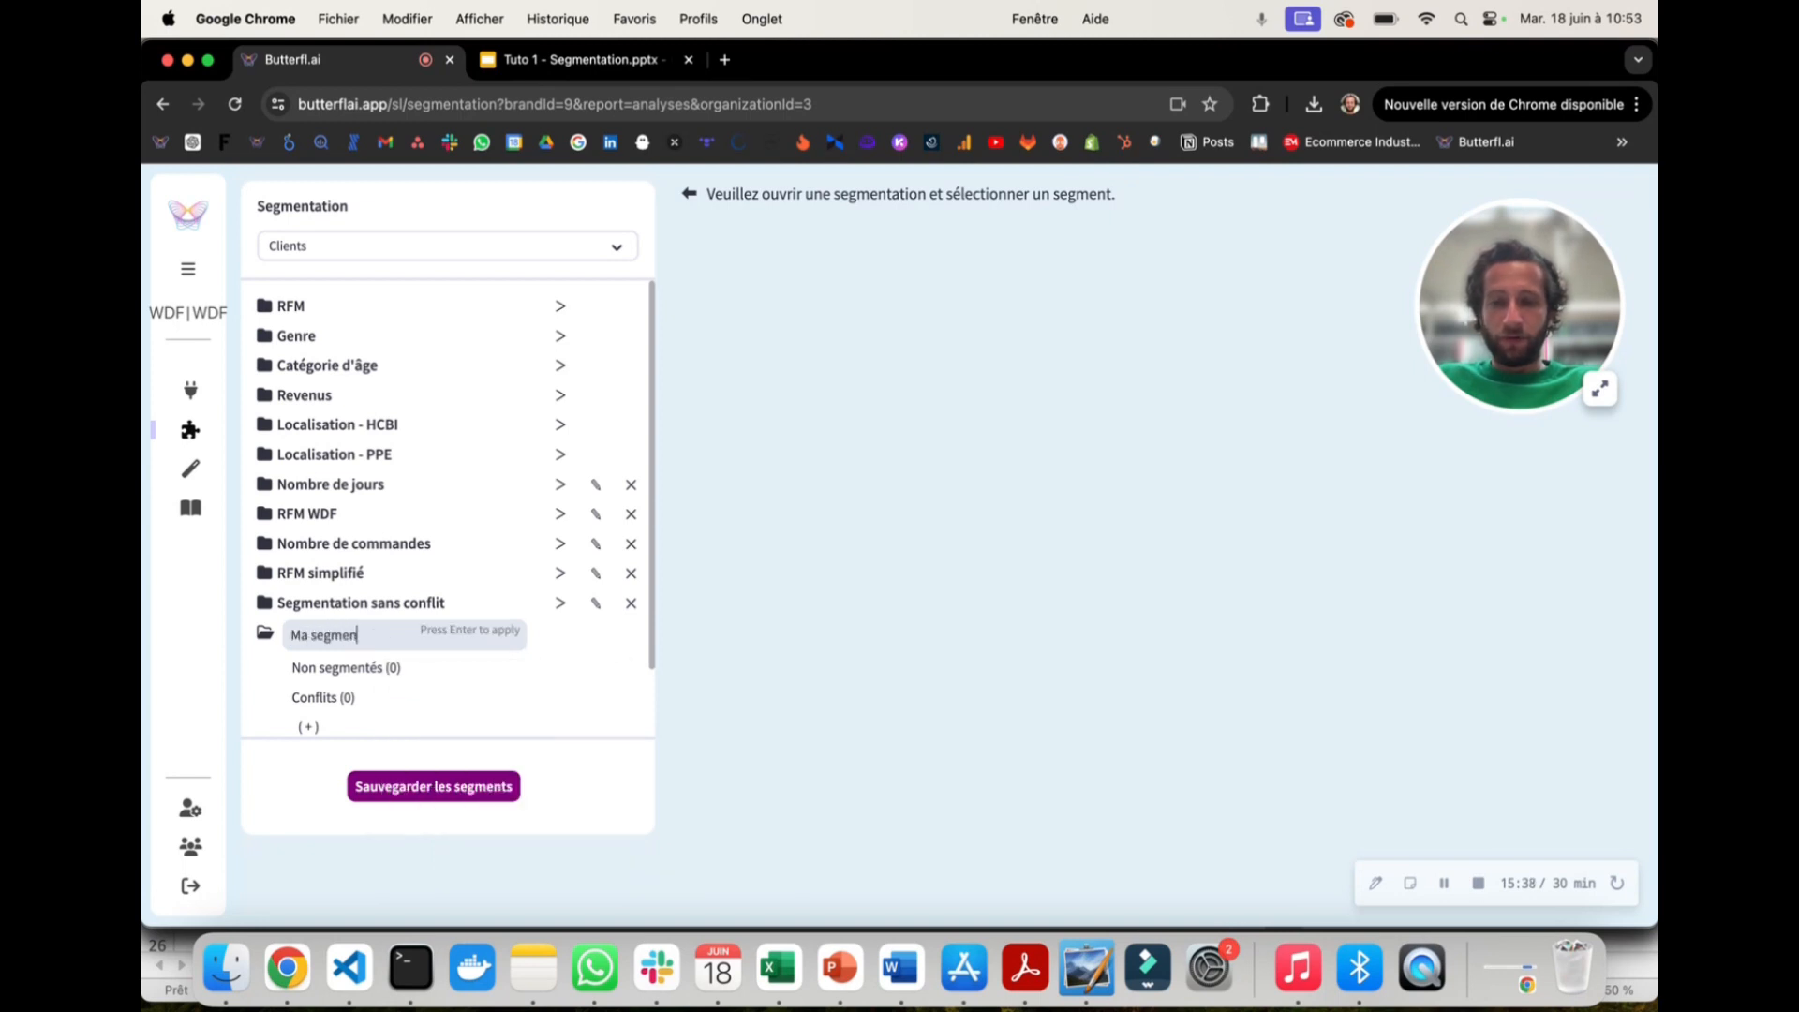
text(tation)
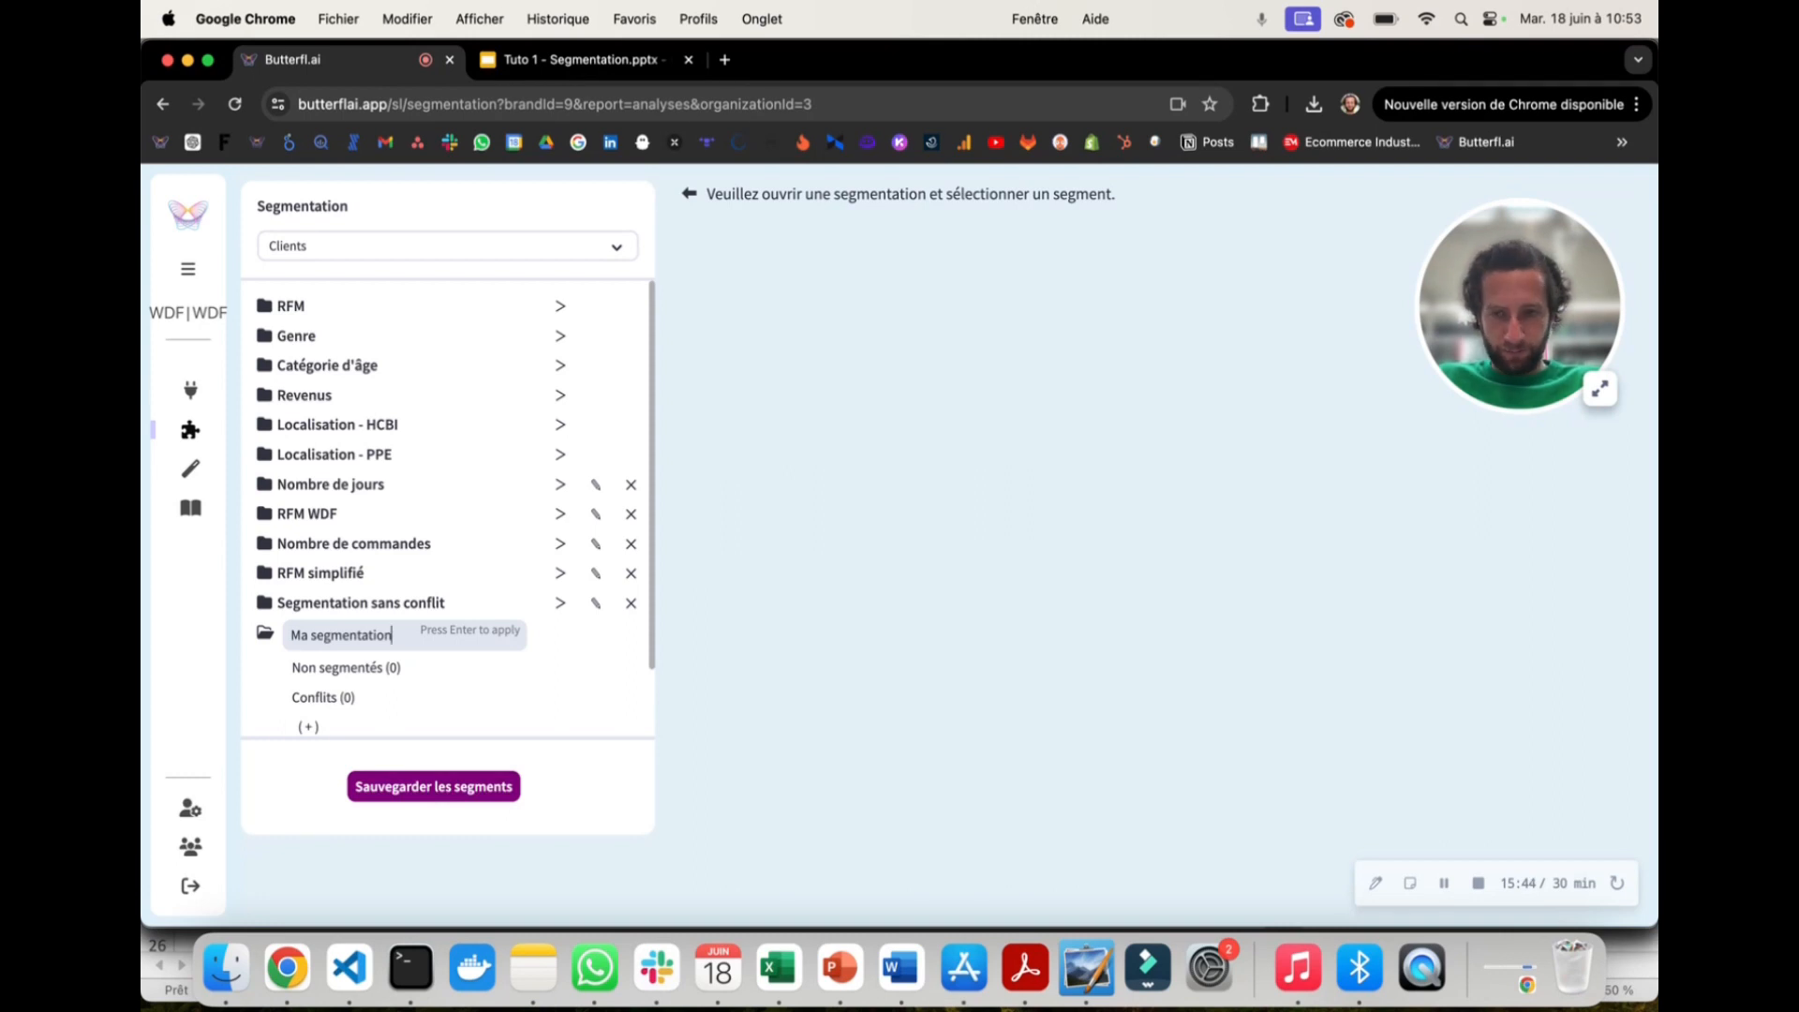
key(Return)
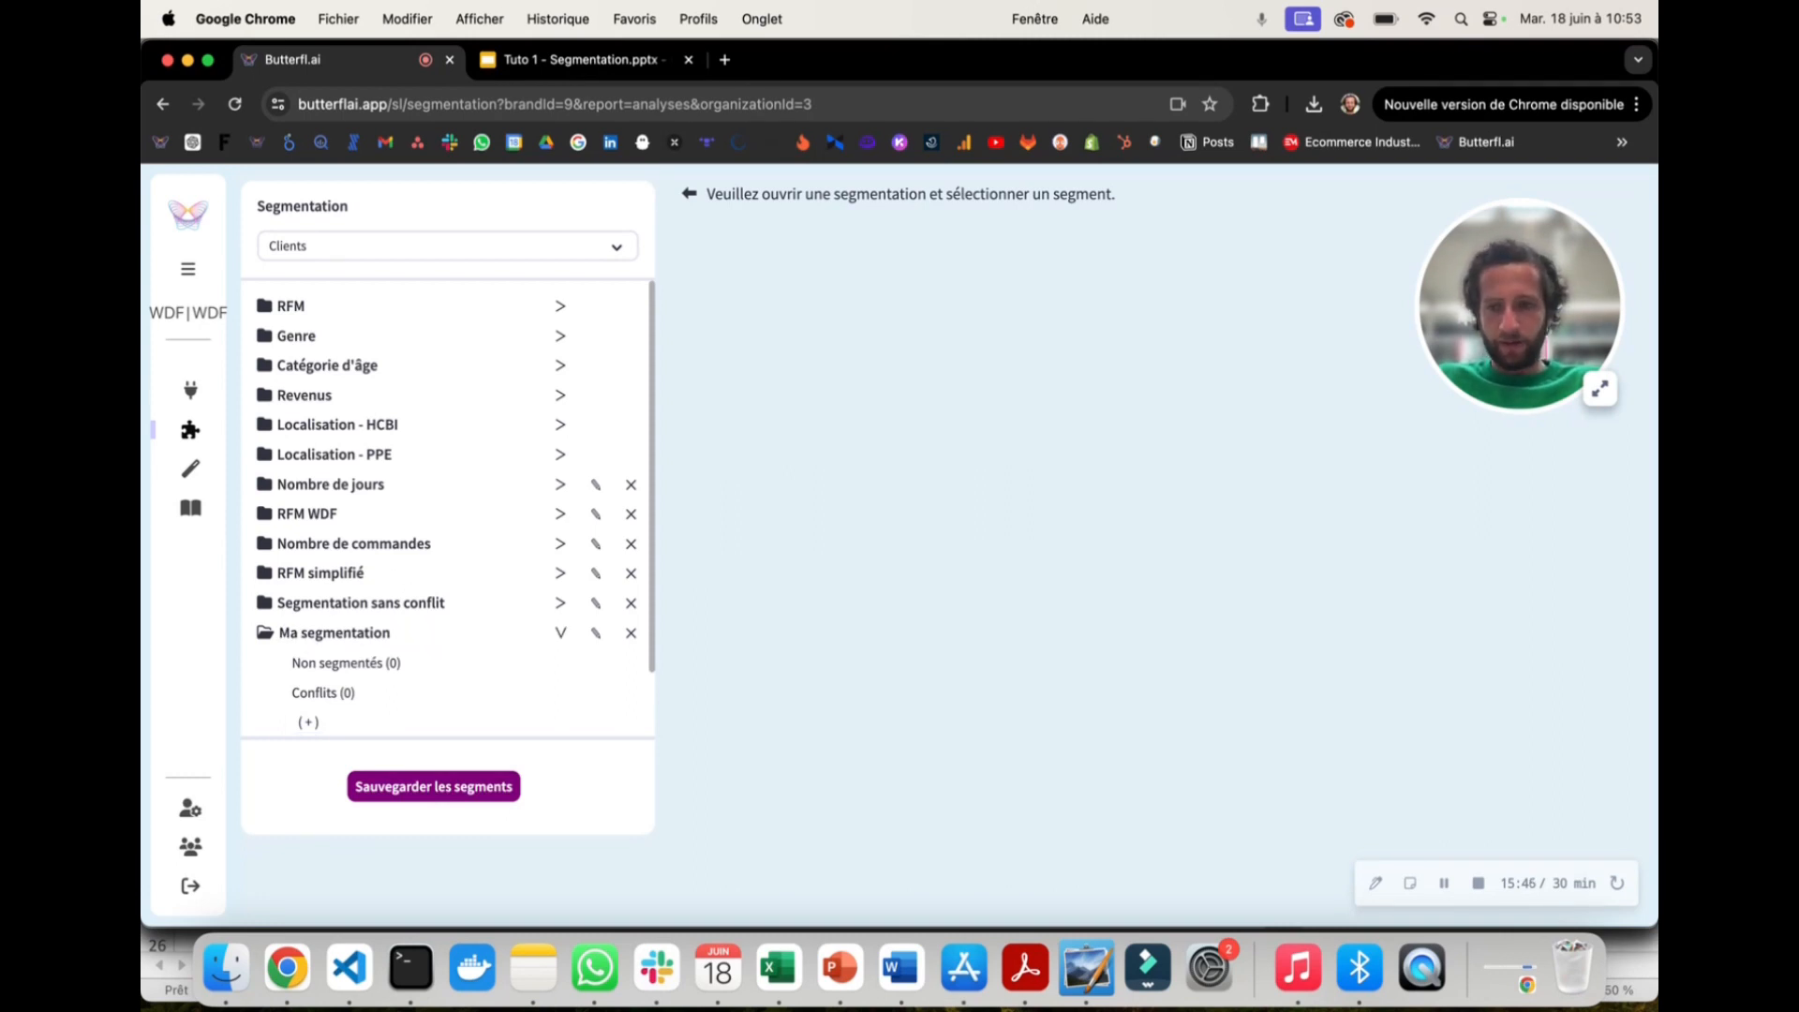
Step: Add a segment named "Mon segment" to the segmentation "Ma segmentation"
scroll(401, 590, down, 1)
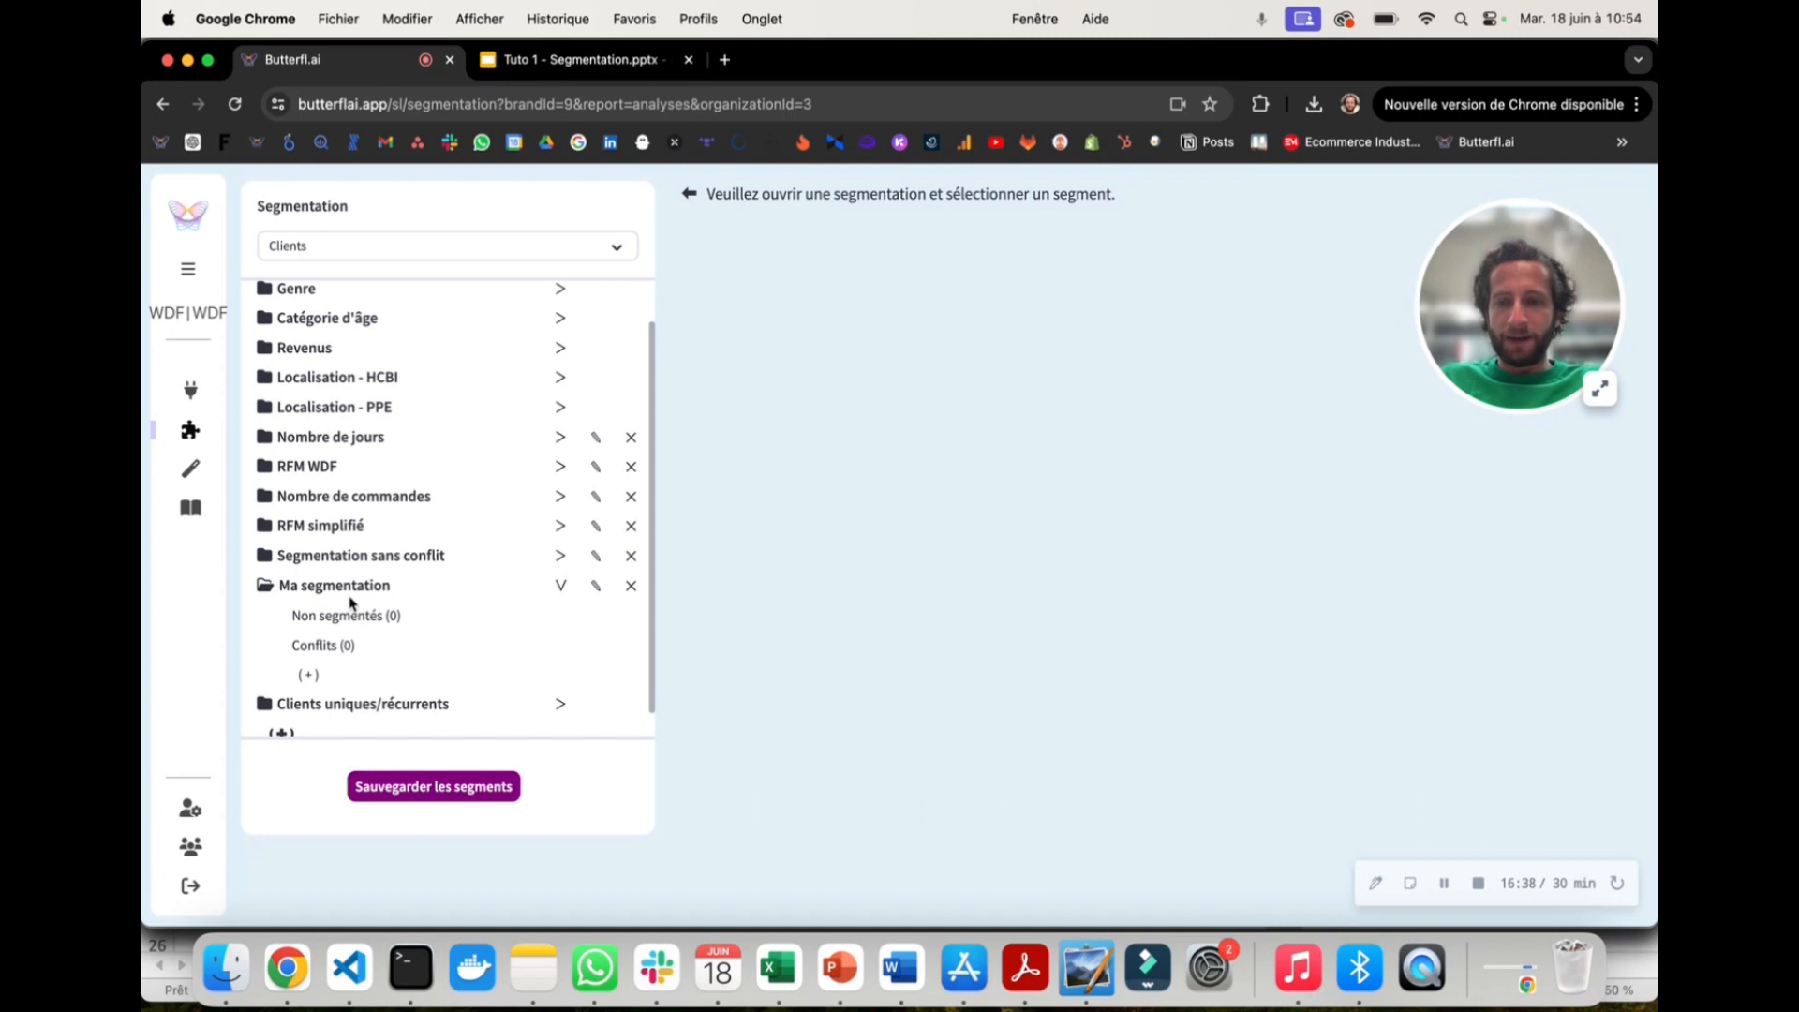
click(312, 678)
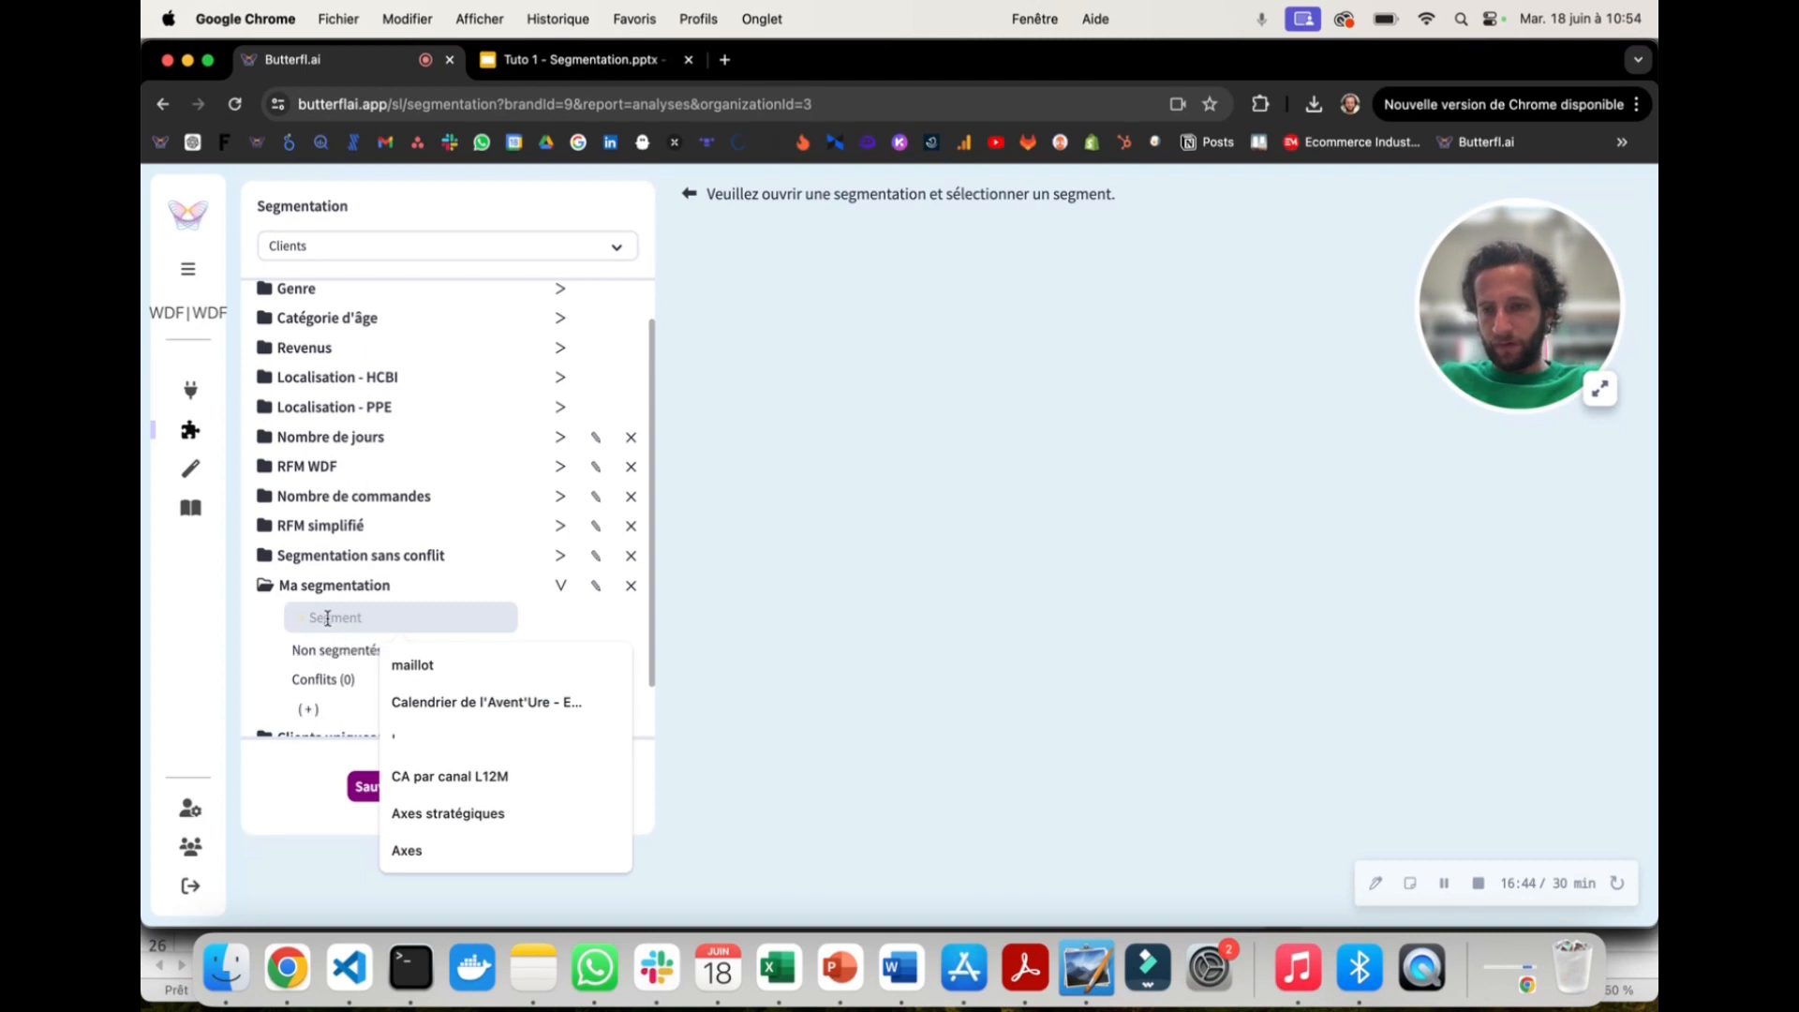
text(Mon segment)
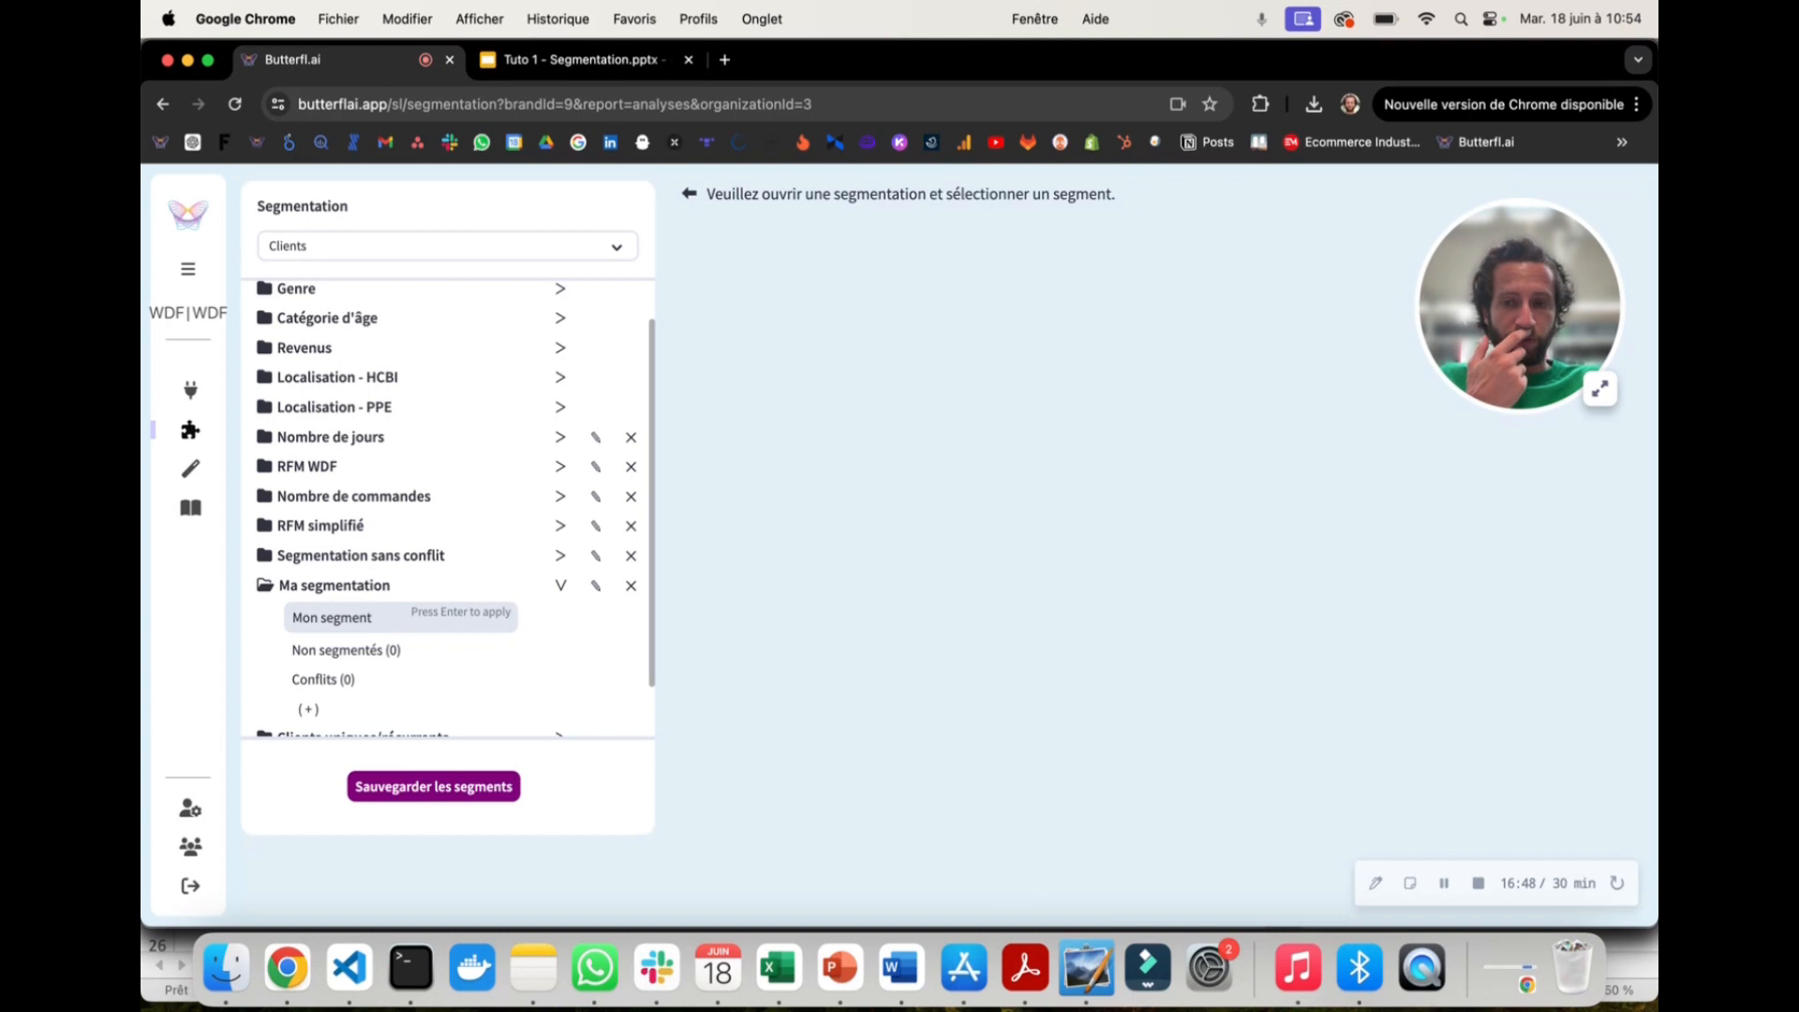
key(Return)
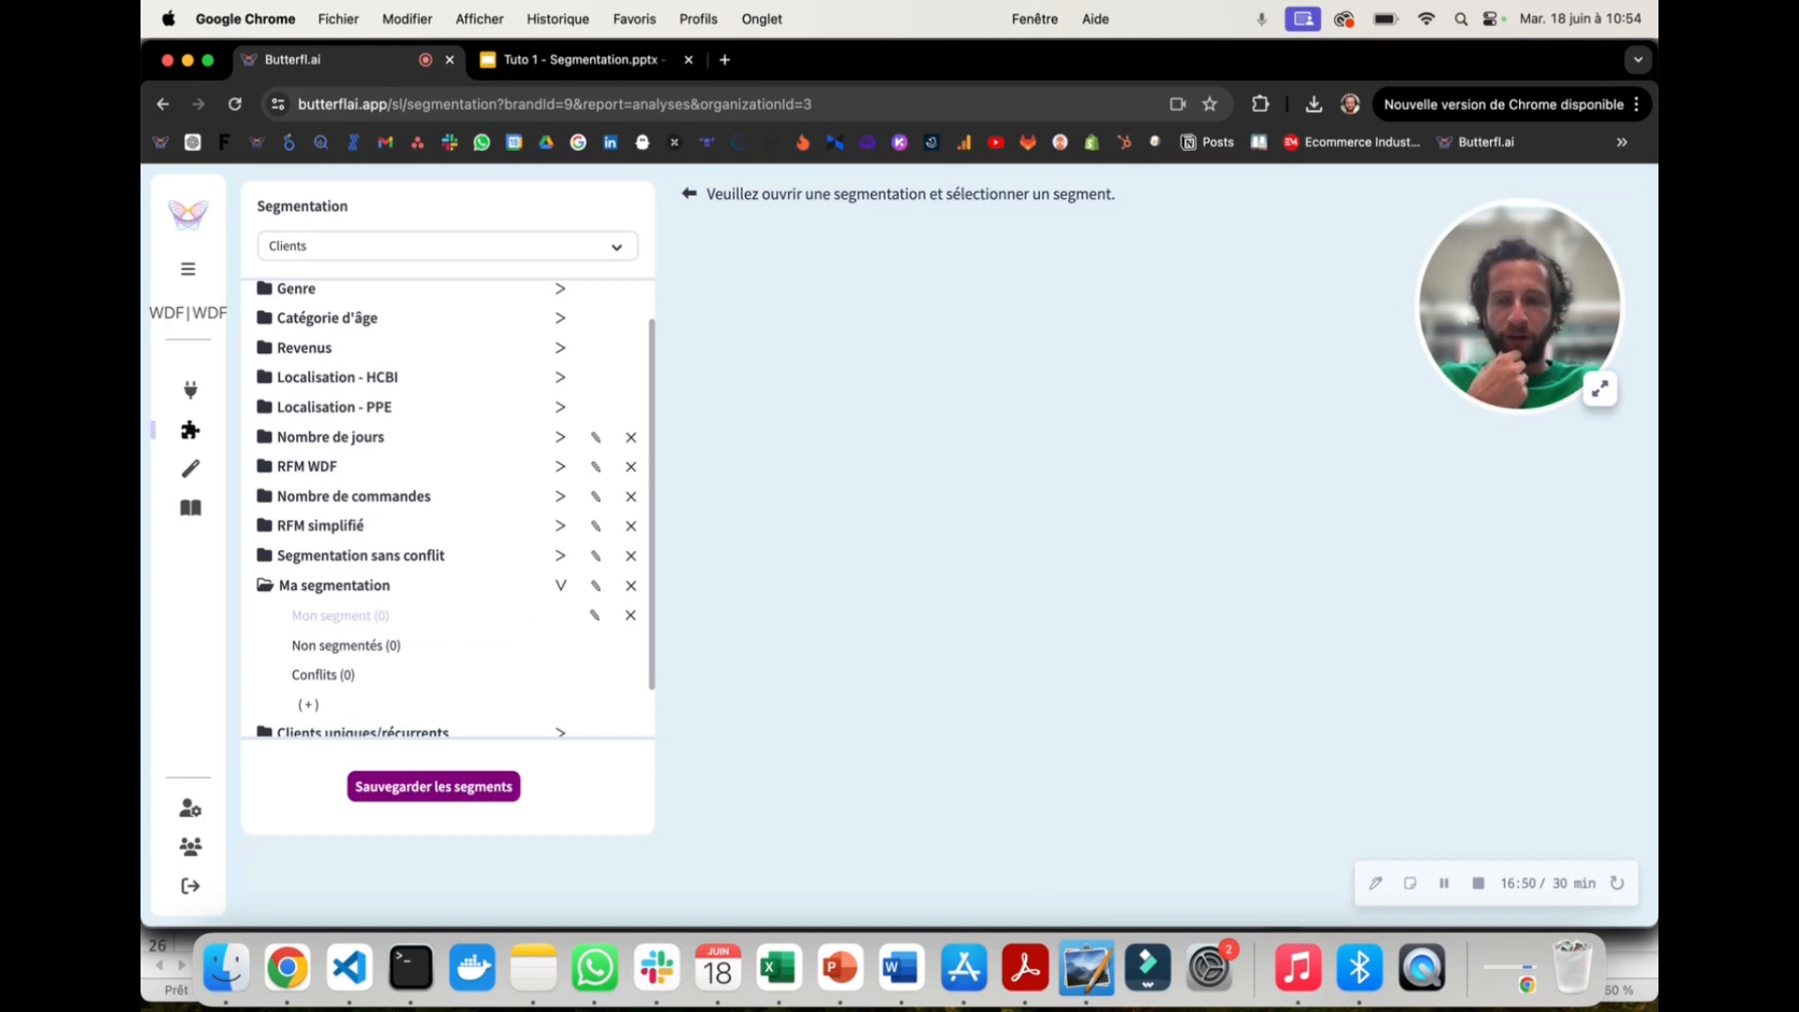
Step: Switch to the Google Slides presentation and go through slides 18 to 20 on defining a segment's rules
click(565, 62)
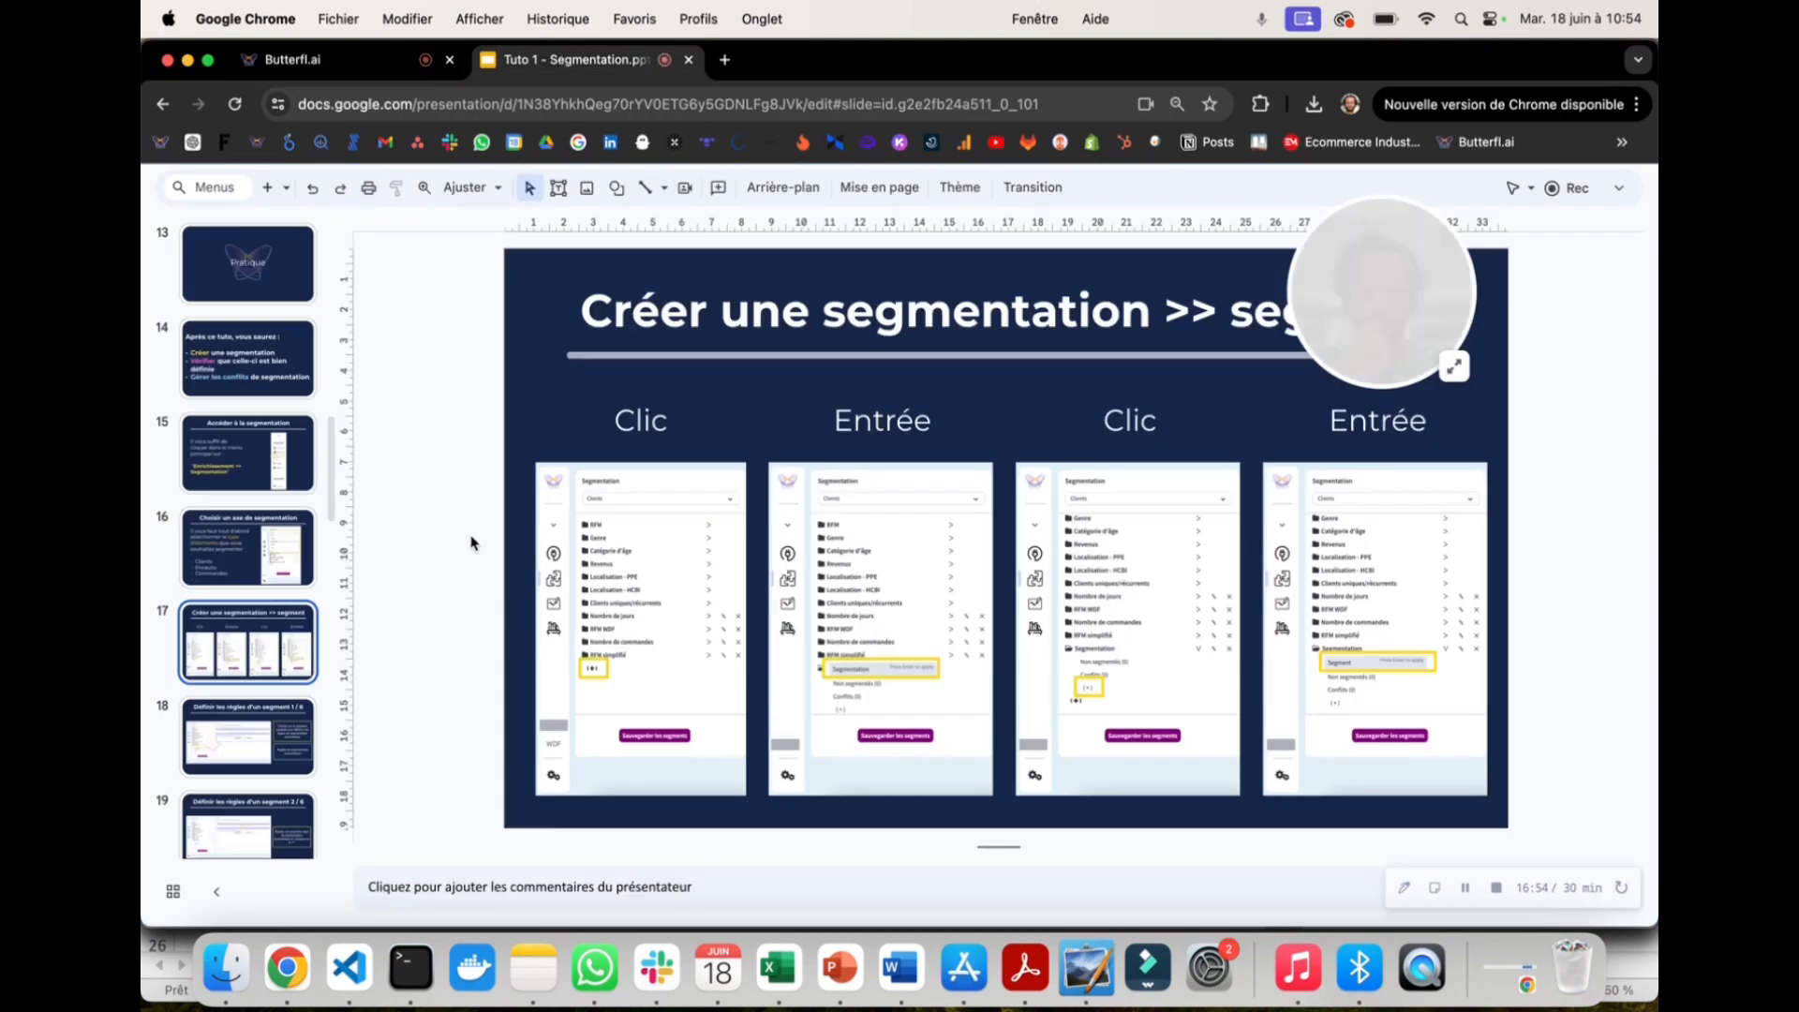
click(253, 749)
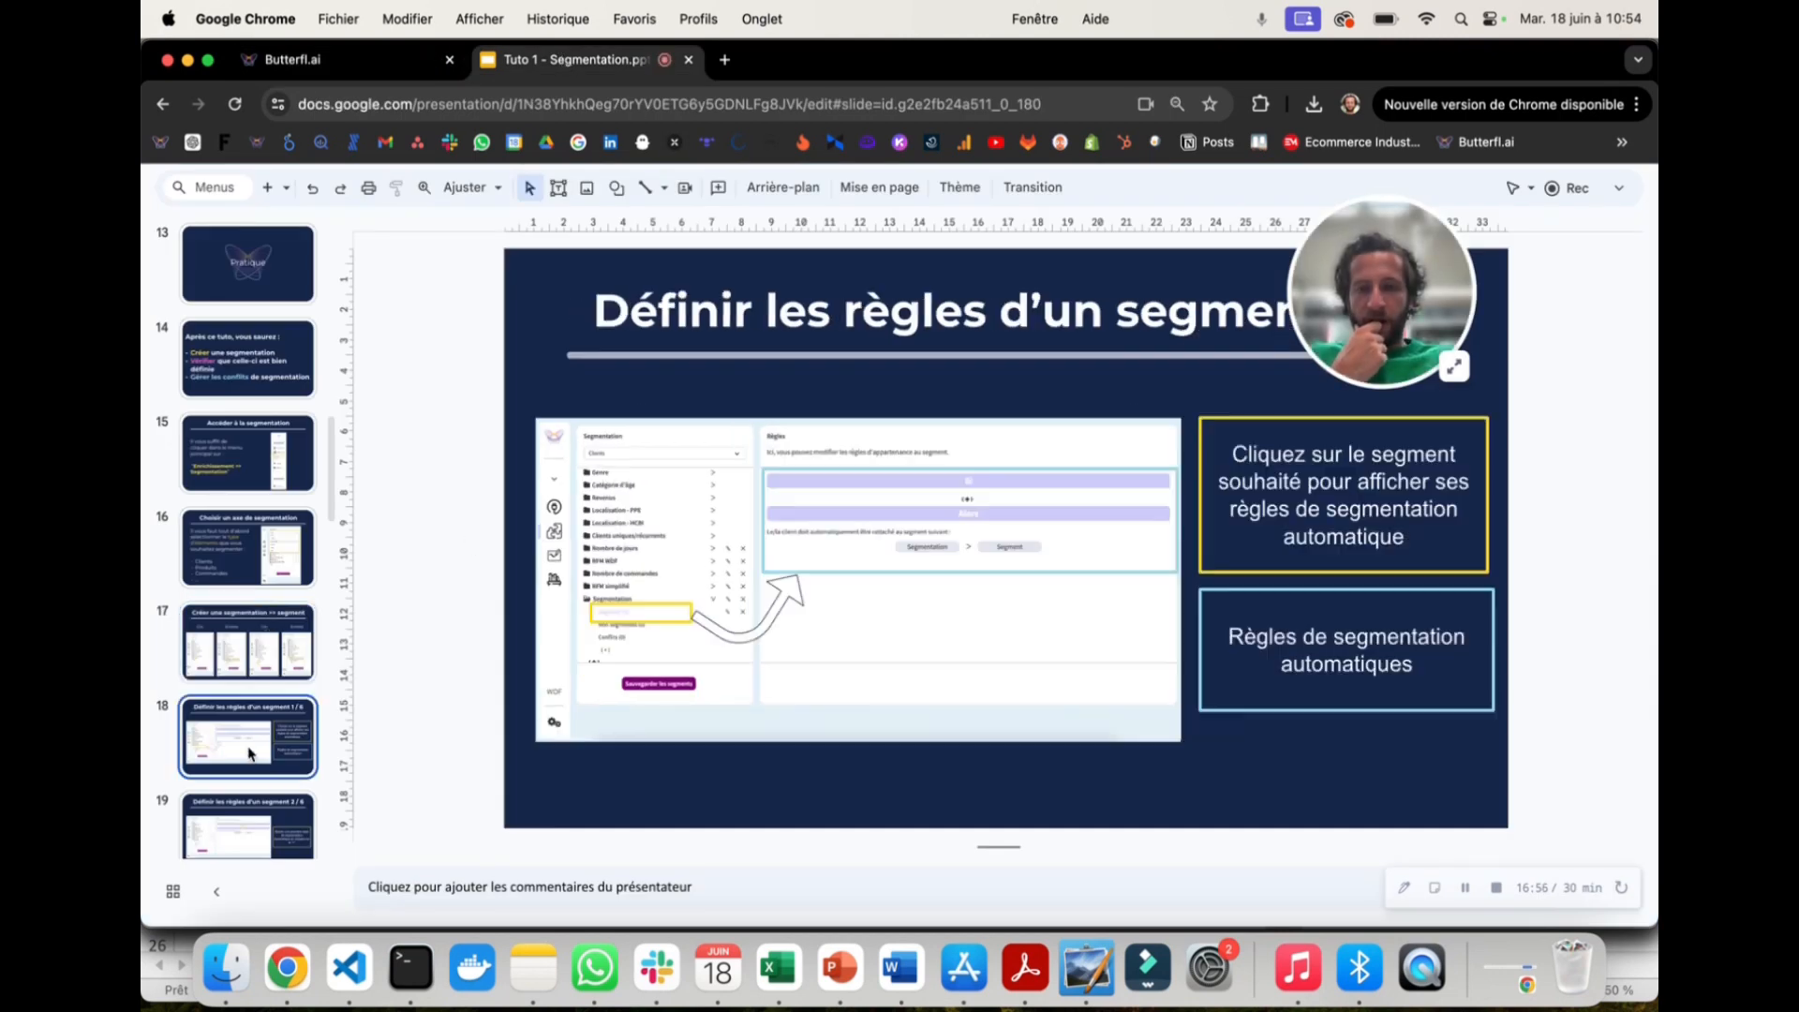
scroll(246, 667, down, 3)
click(244, 677)
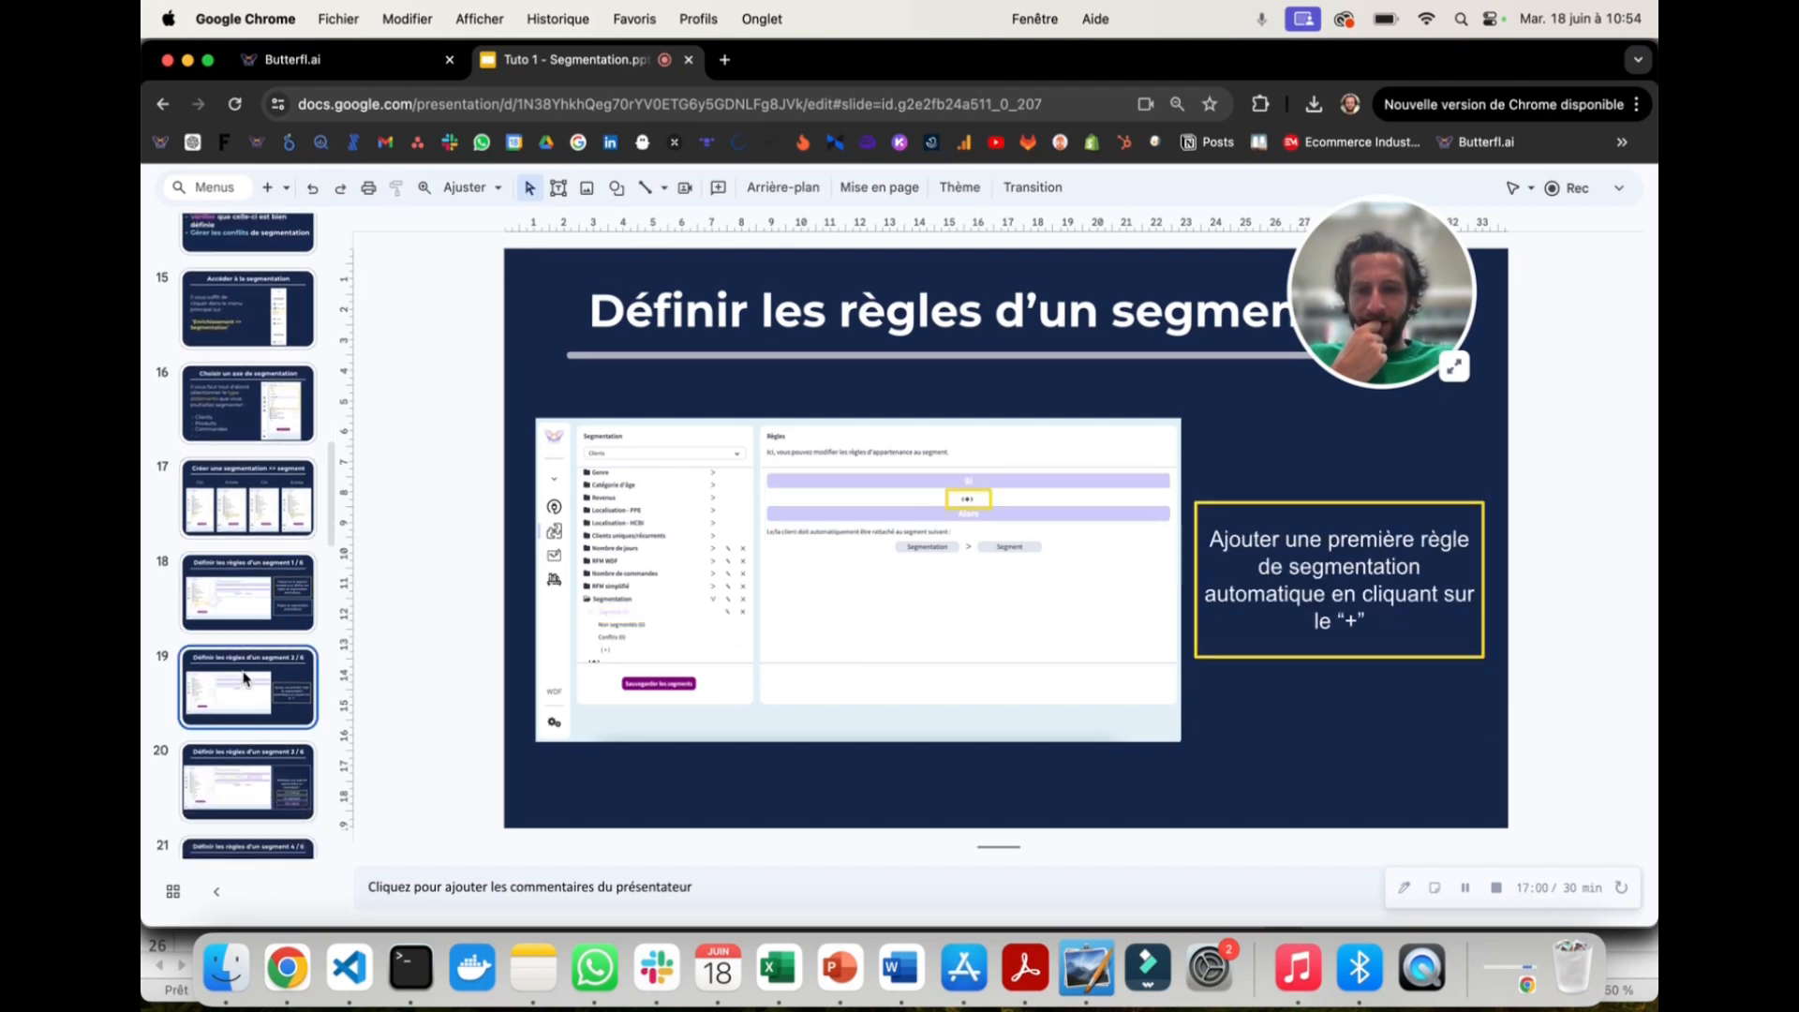
scroll(245, 676, down, 2)
click(245, 676)
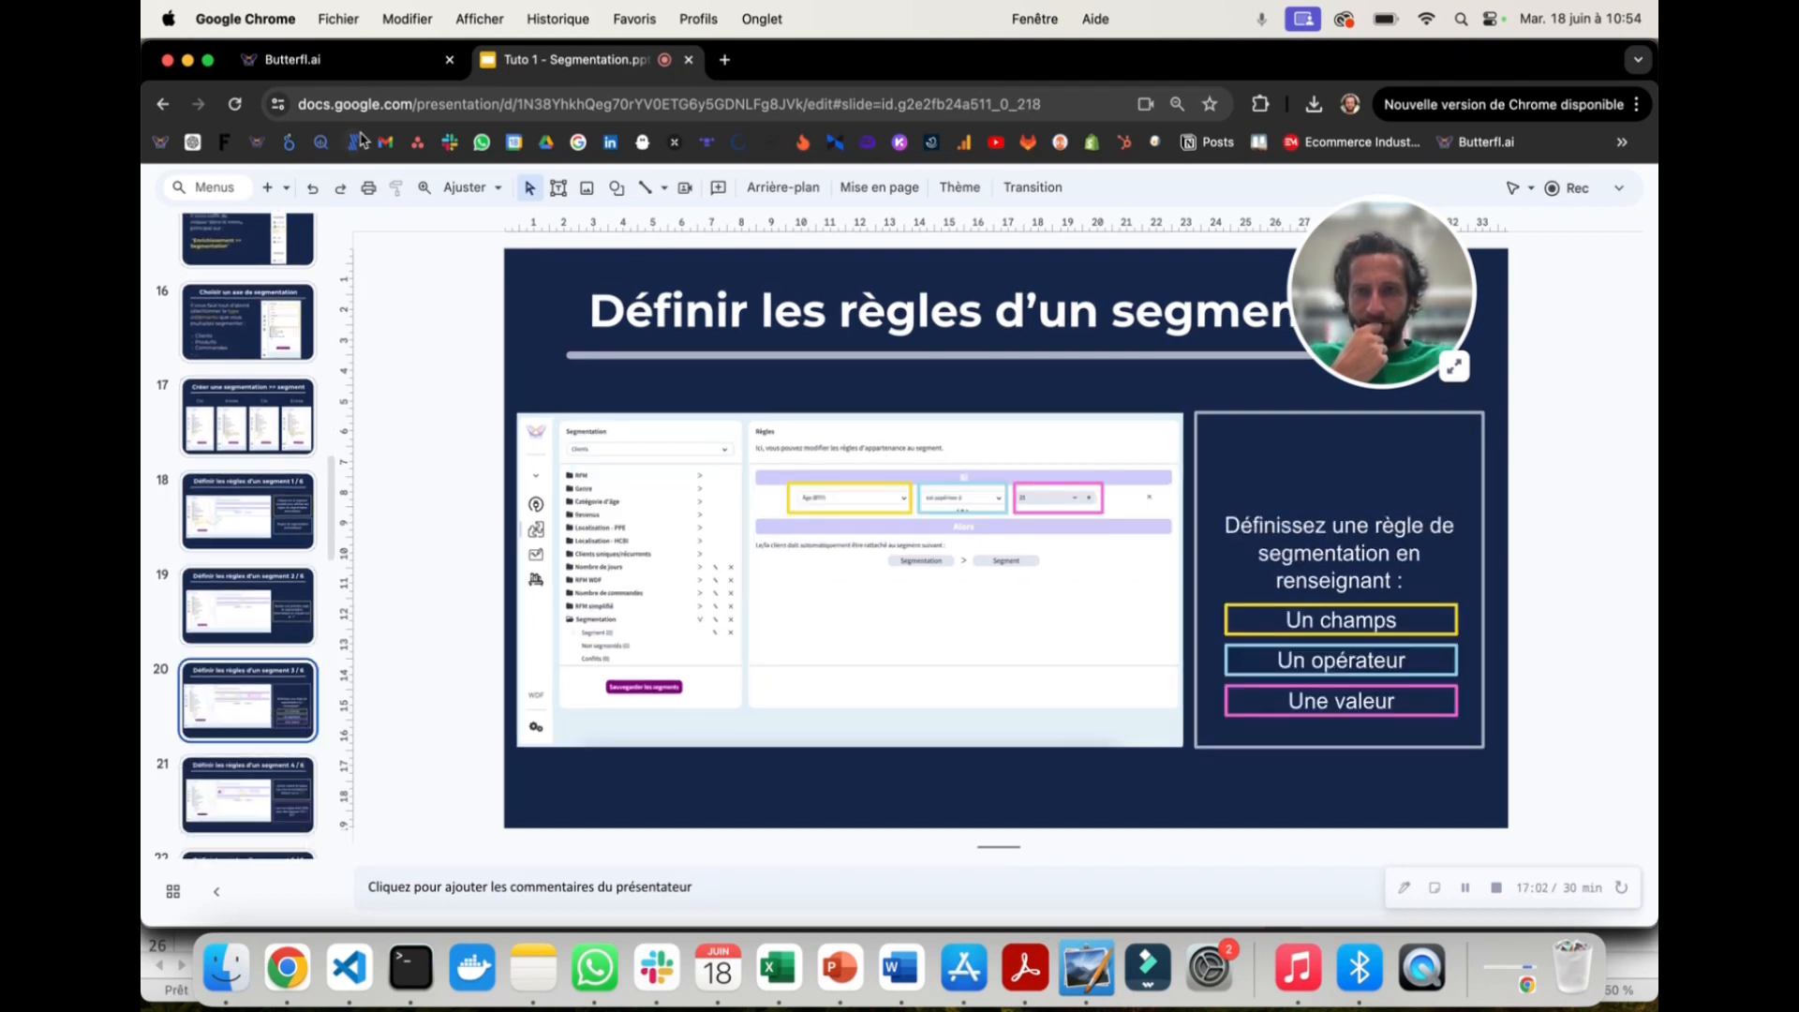
Step: Return to Butterfl.ai and open the membership rules of "Mon segment" in "Ma segmentation"
click(309, 59)
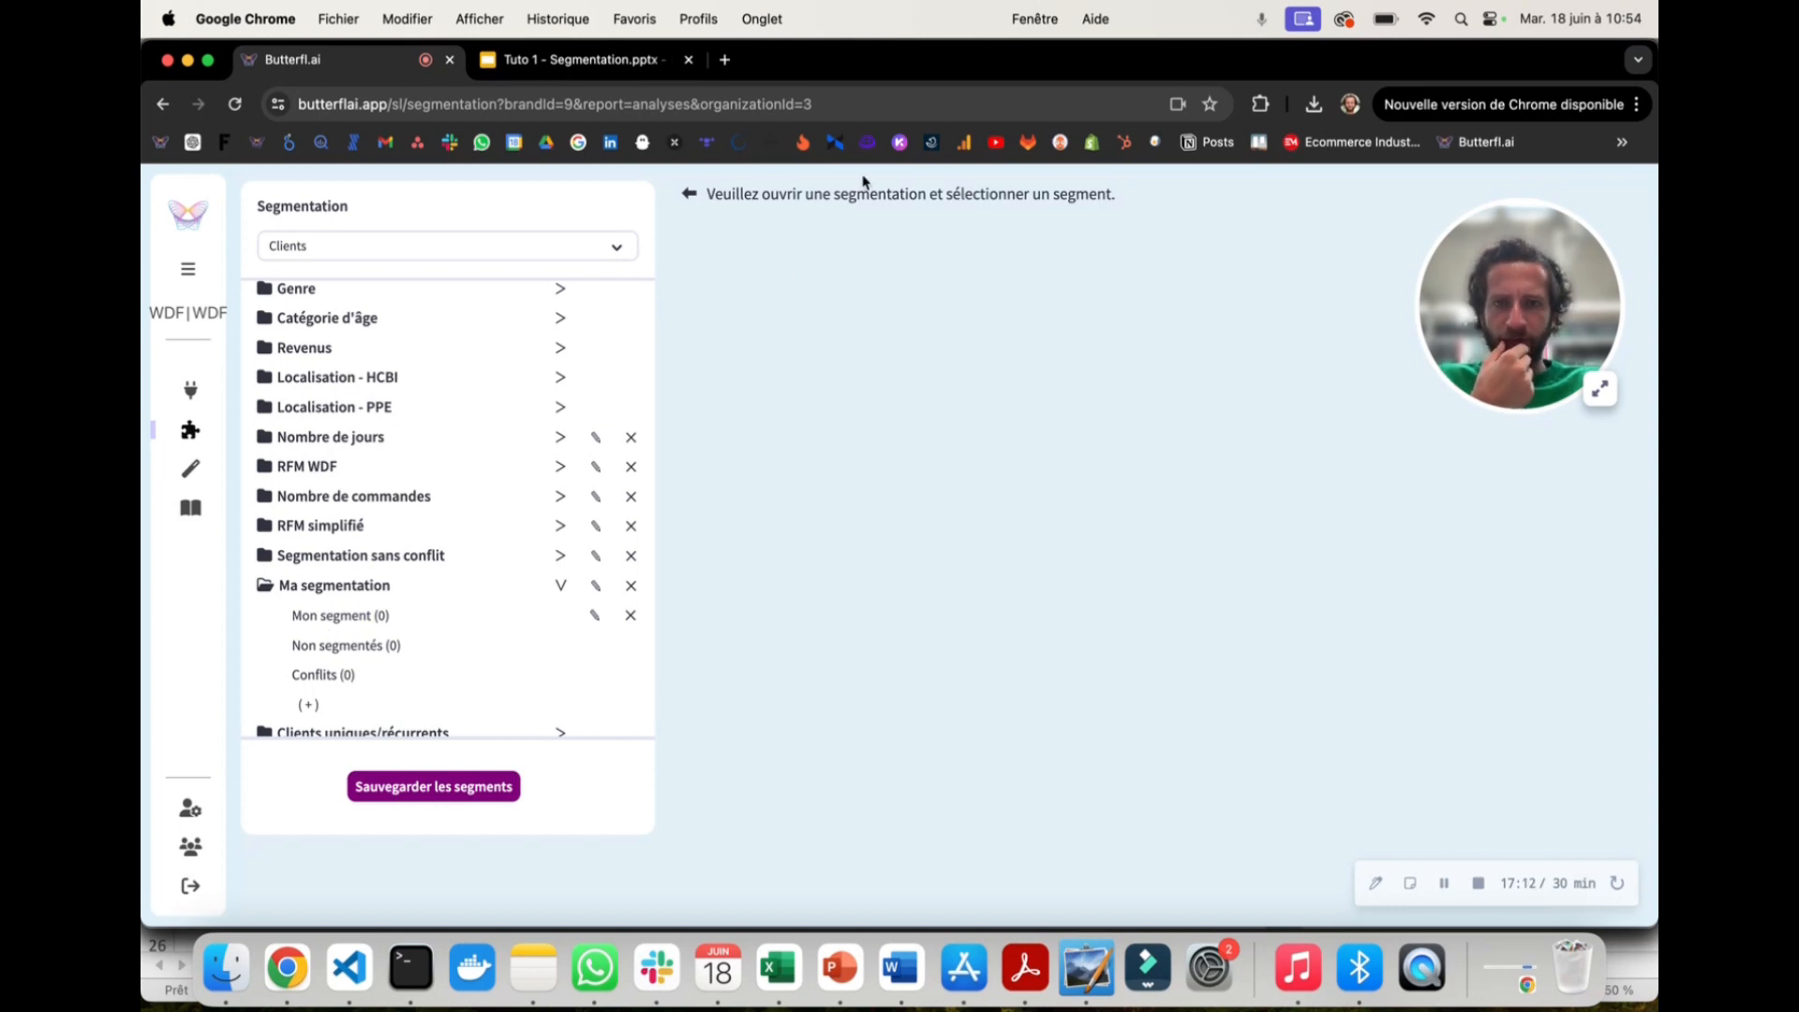
click(351, 622)
drag(1546, 285, 768, 773)
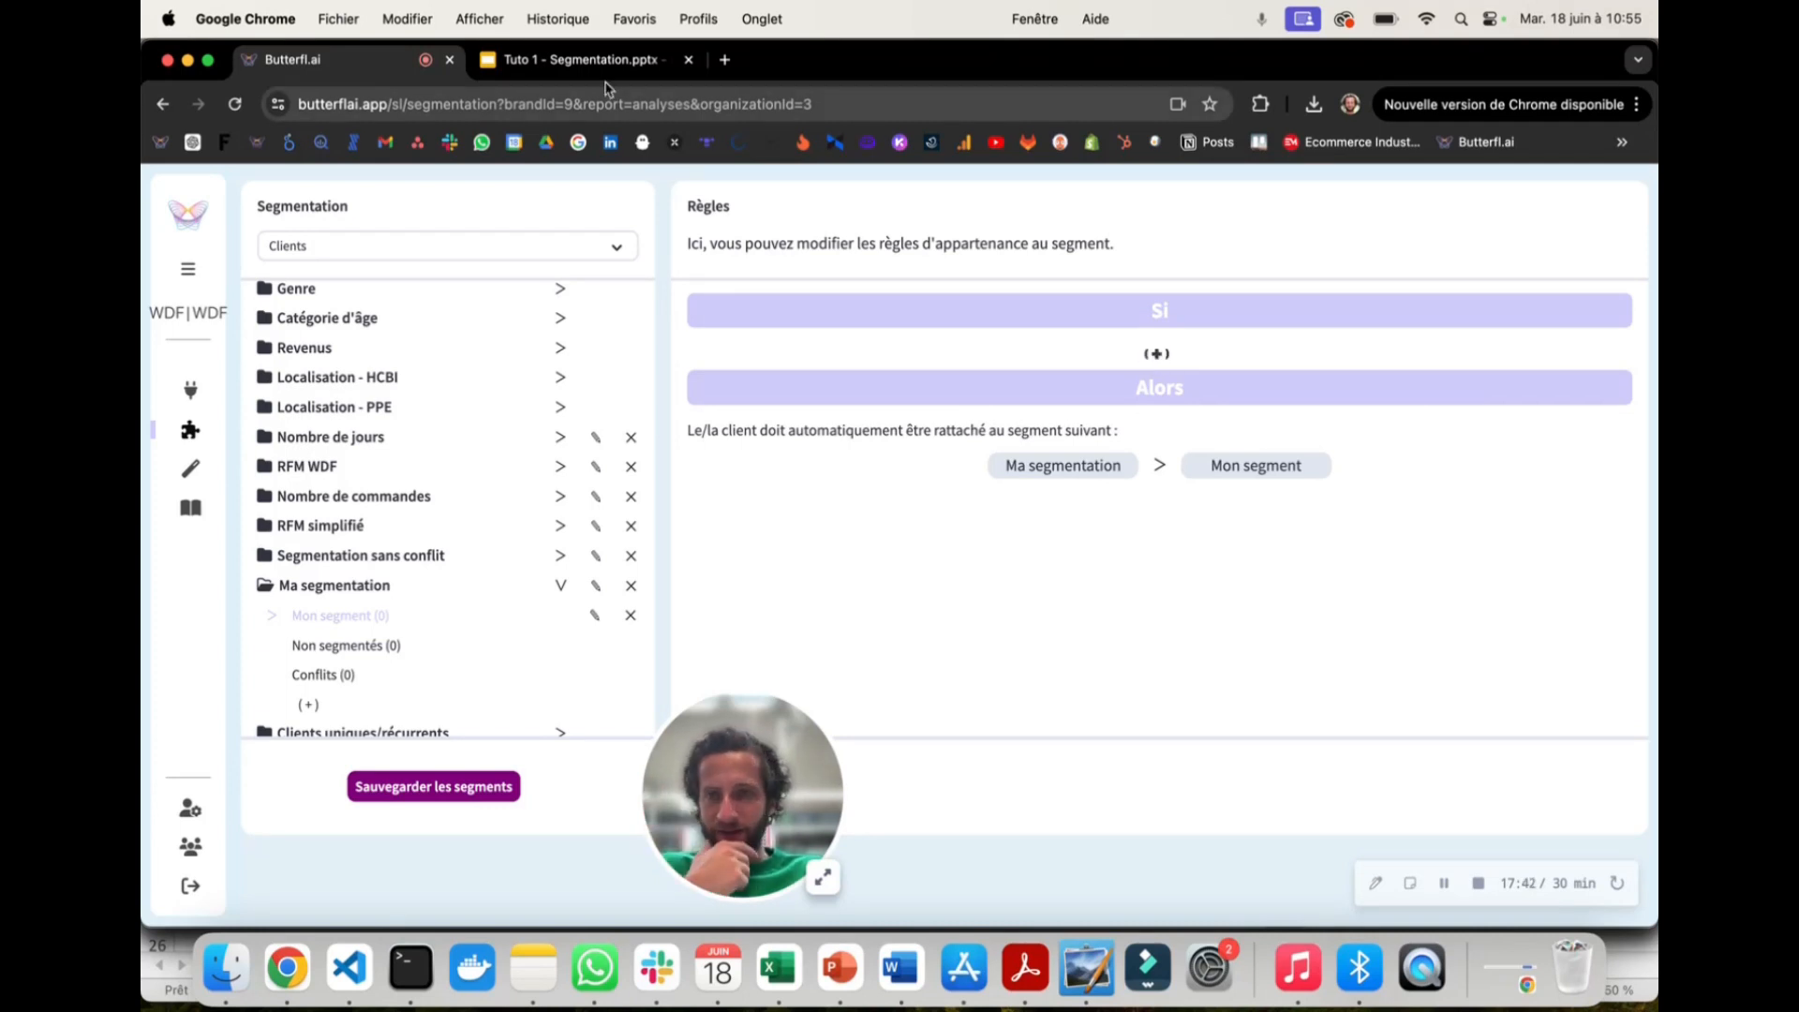
Step: Switch to the Google Slides presentation and review the slides "Définir les règles d'un segment" from 4 / 6 onward
click(576, 59)
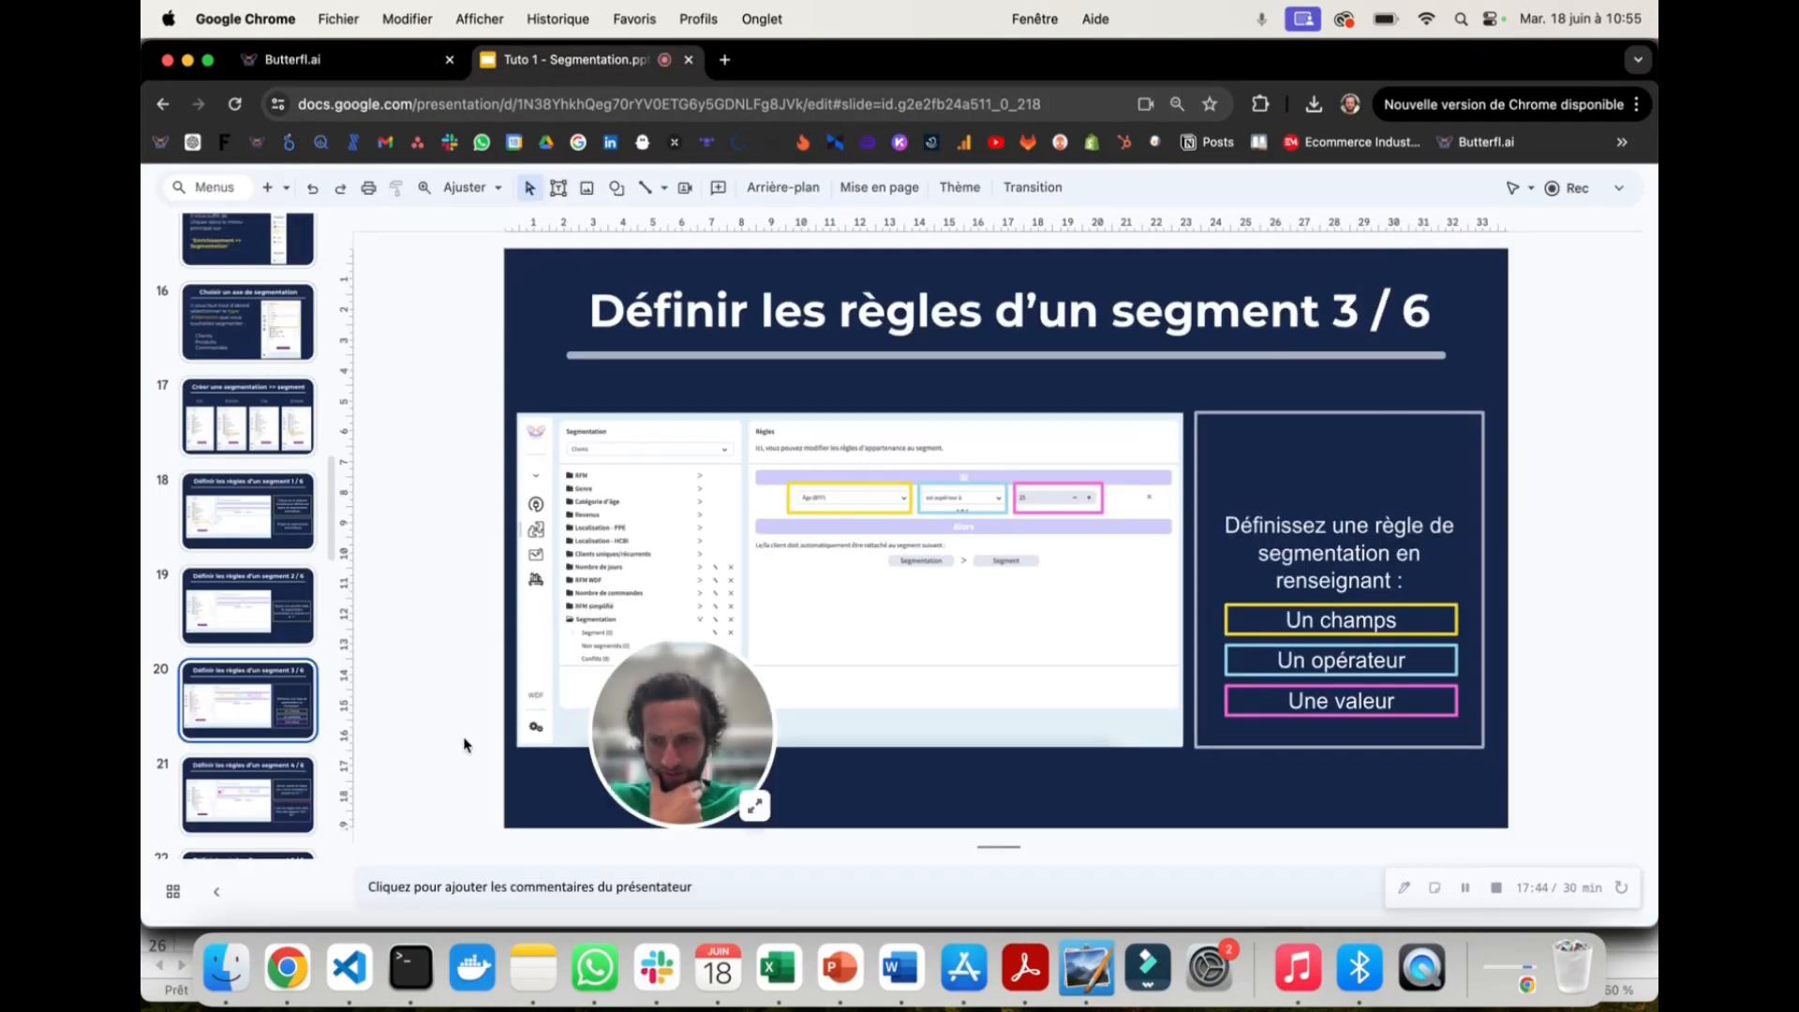
click(284, 794)
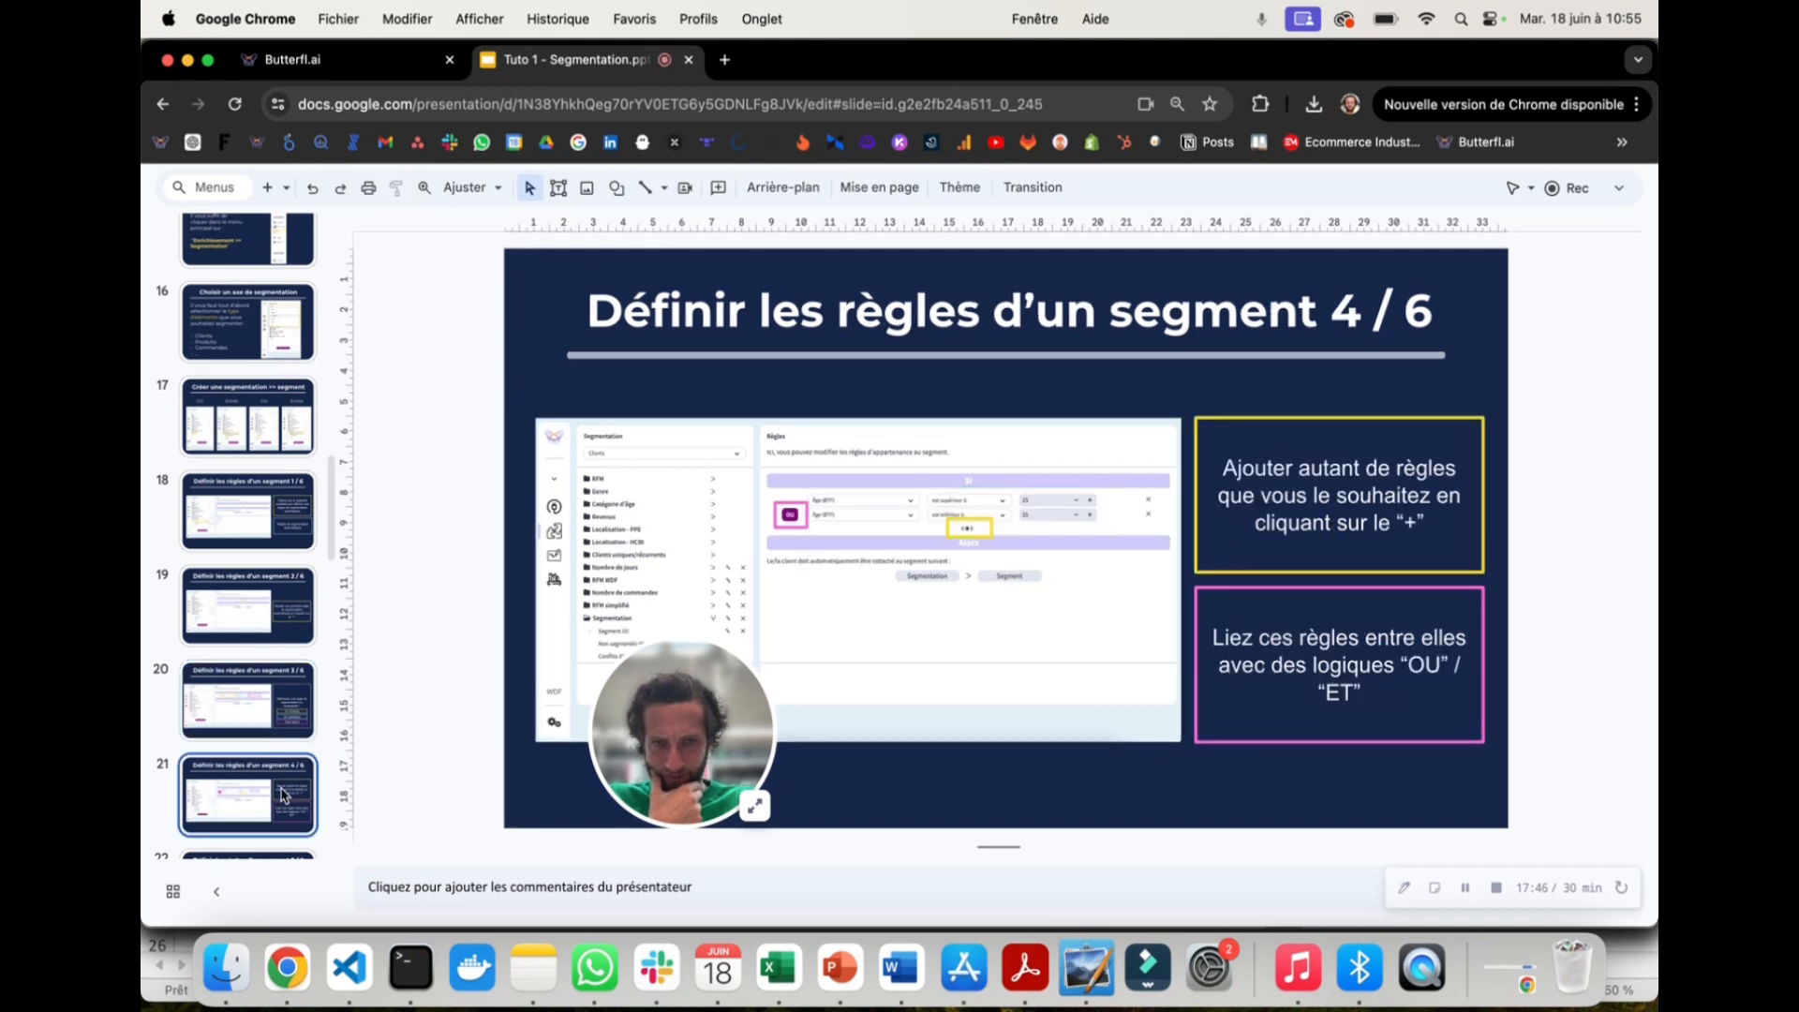
scroll(284, 794, down, 2)
click(288, 813)
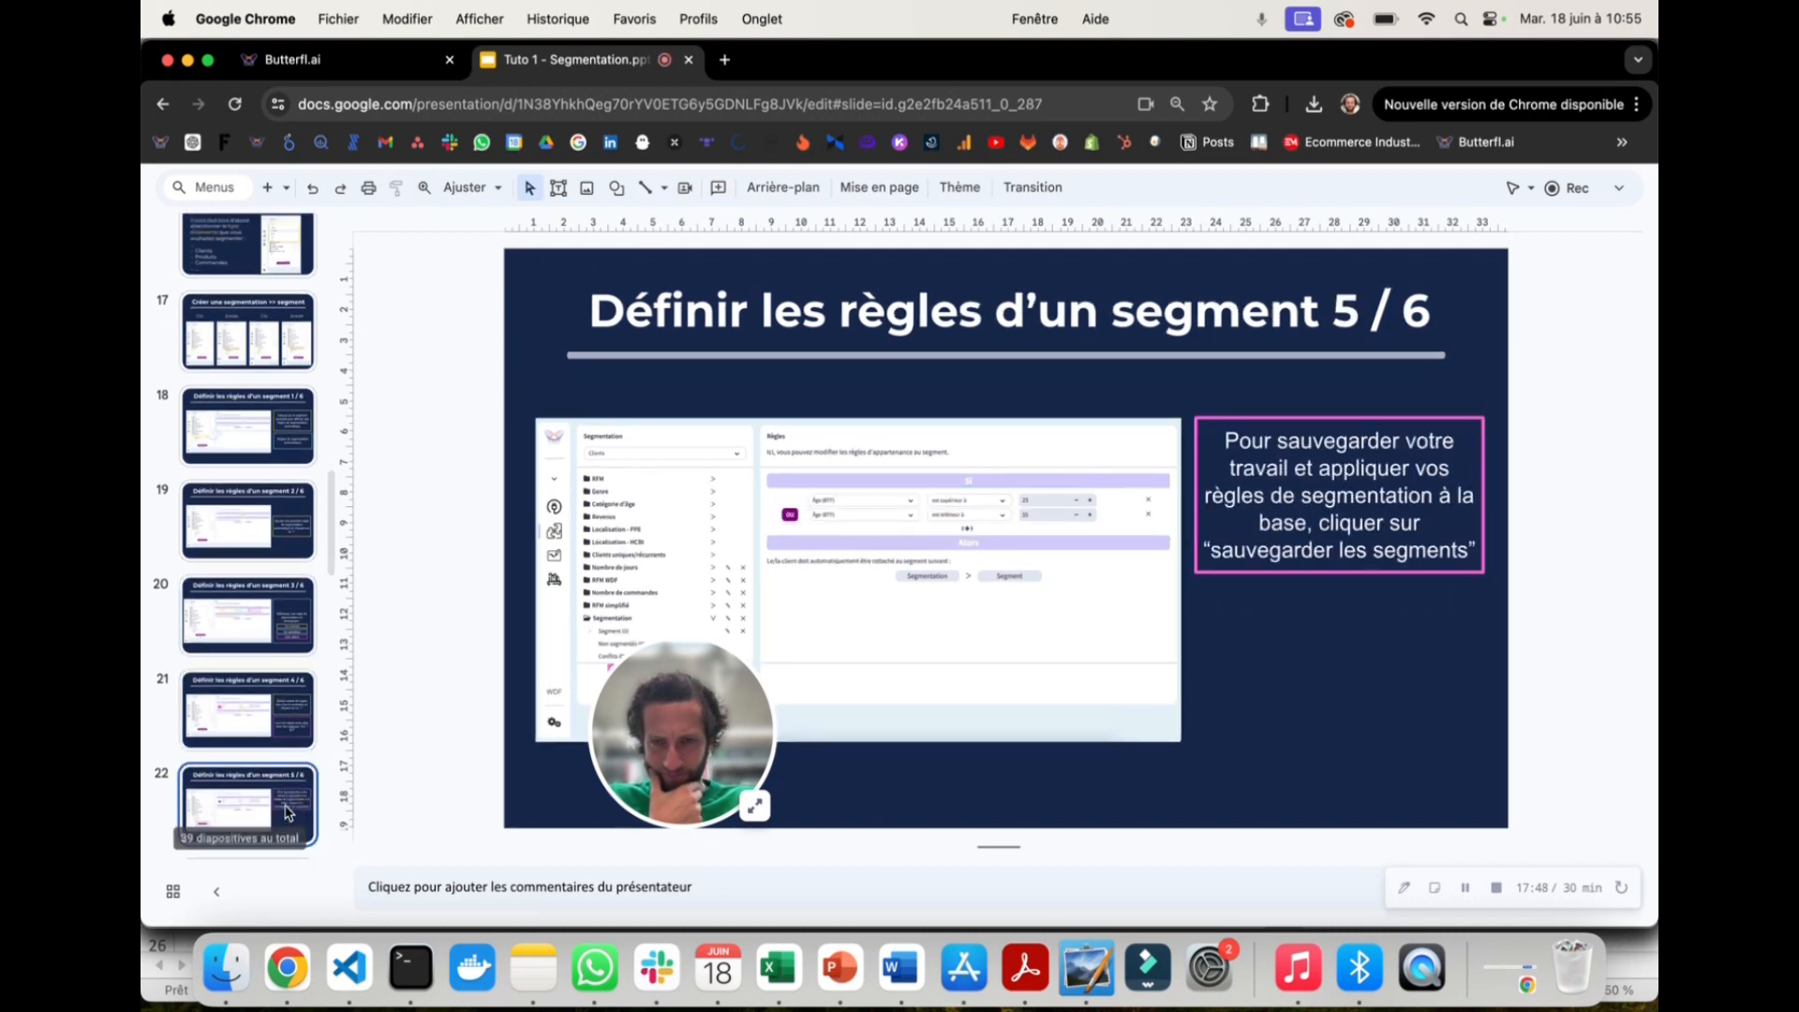
scroll(289, 812, down, 2)
click(288, 797)
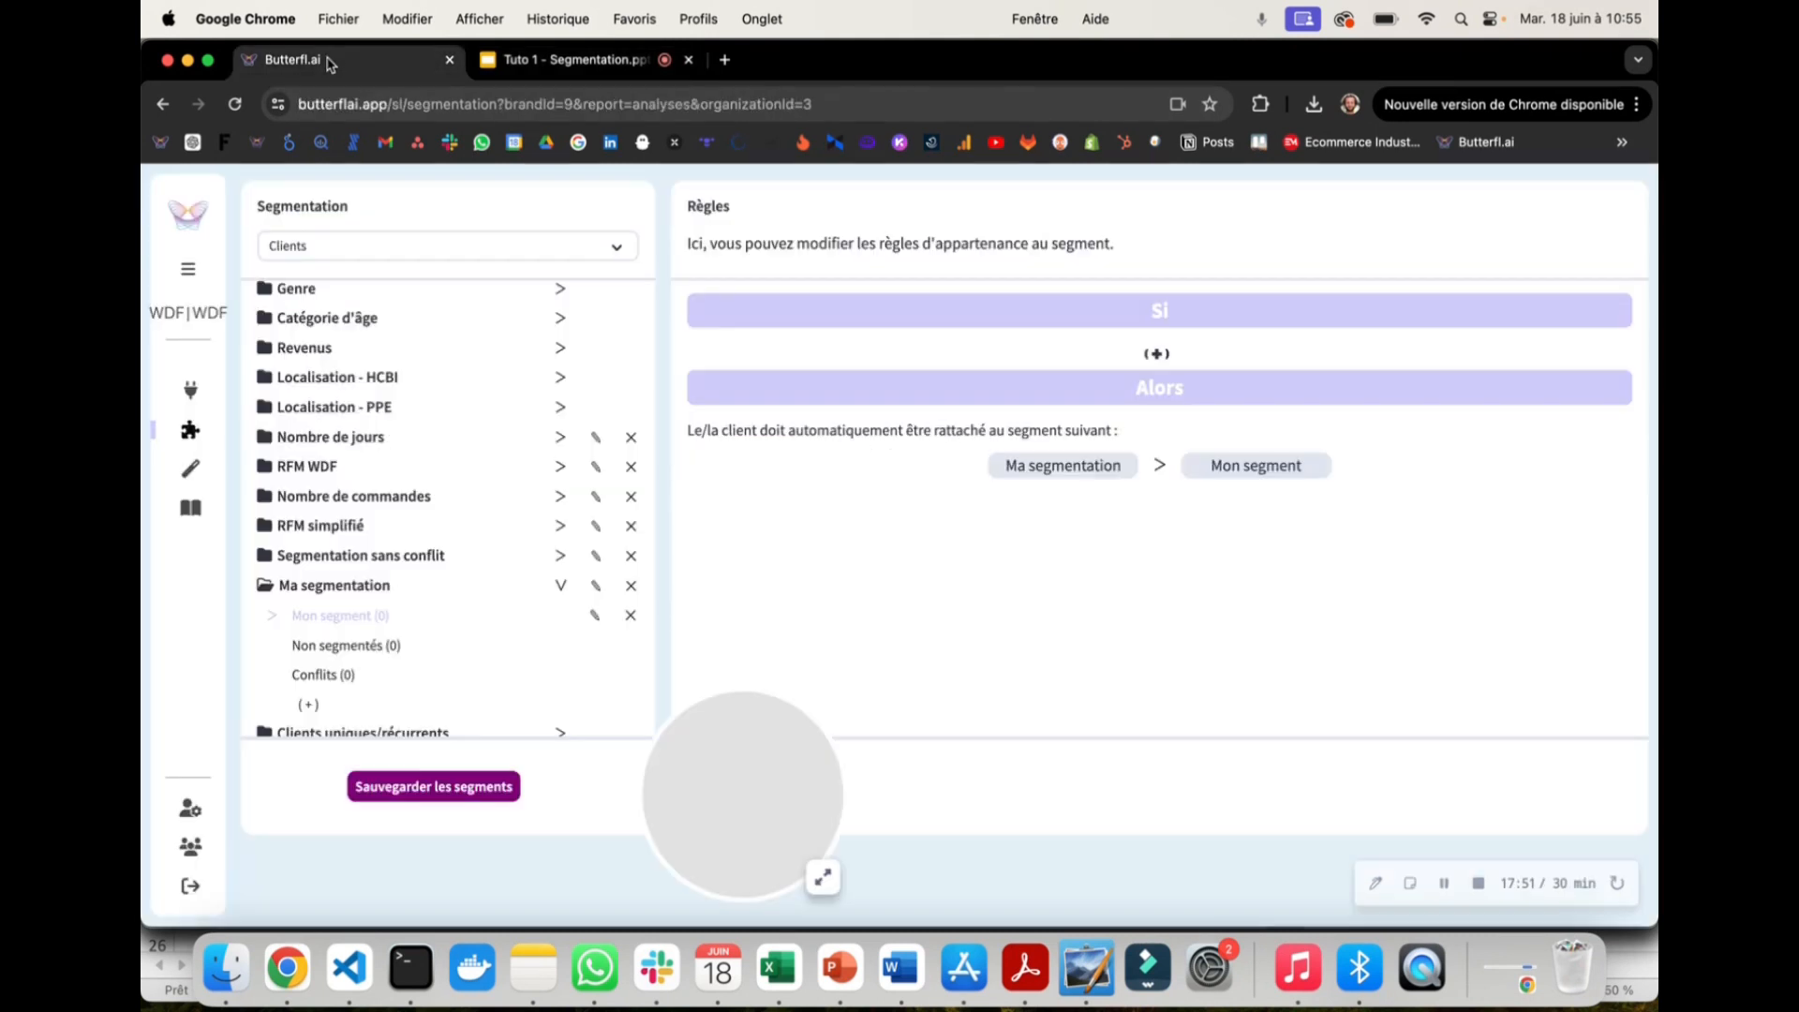
Step: Switch back to Butterfl.ai and add a first condition to the membership rules of "Mon segment"
click(328, 62)
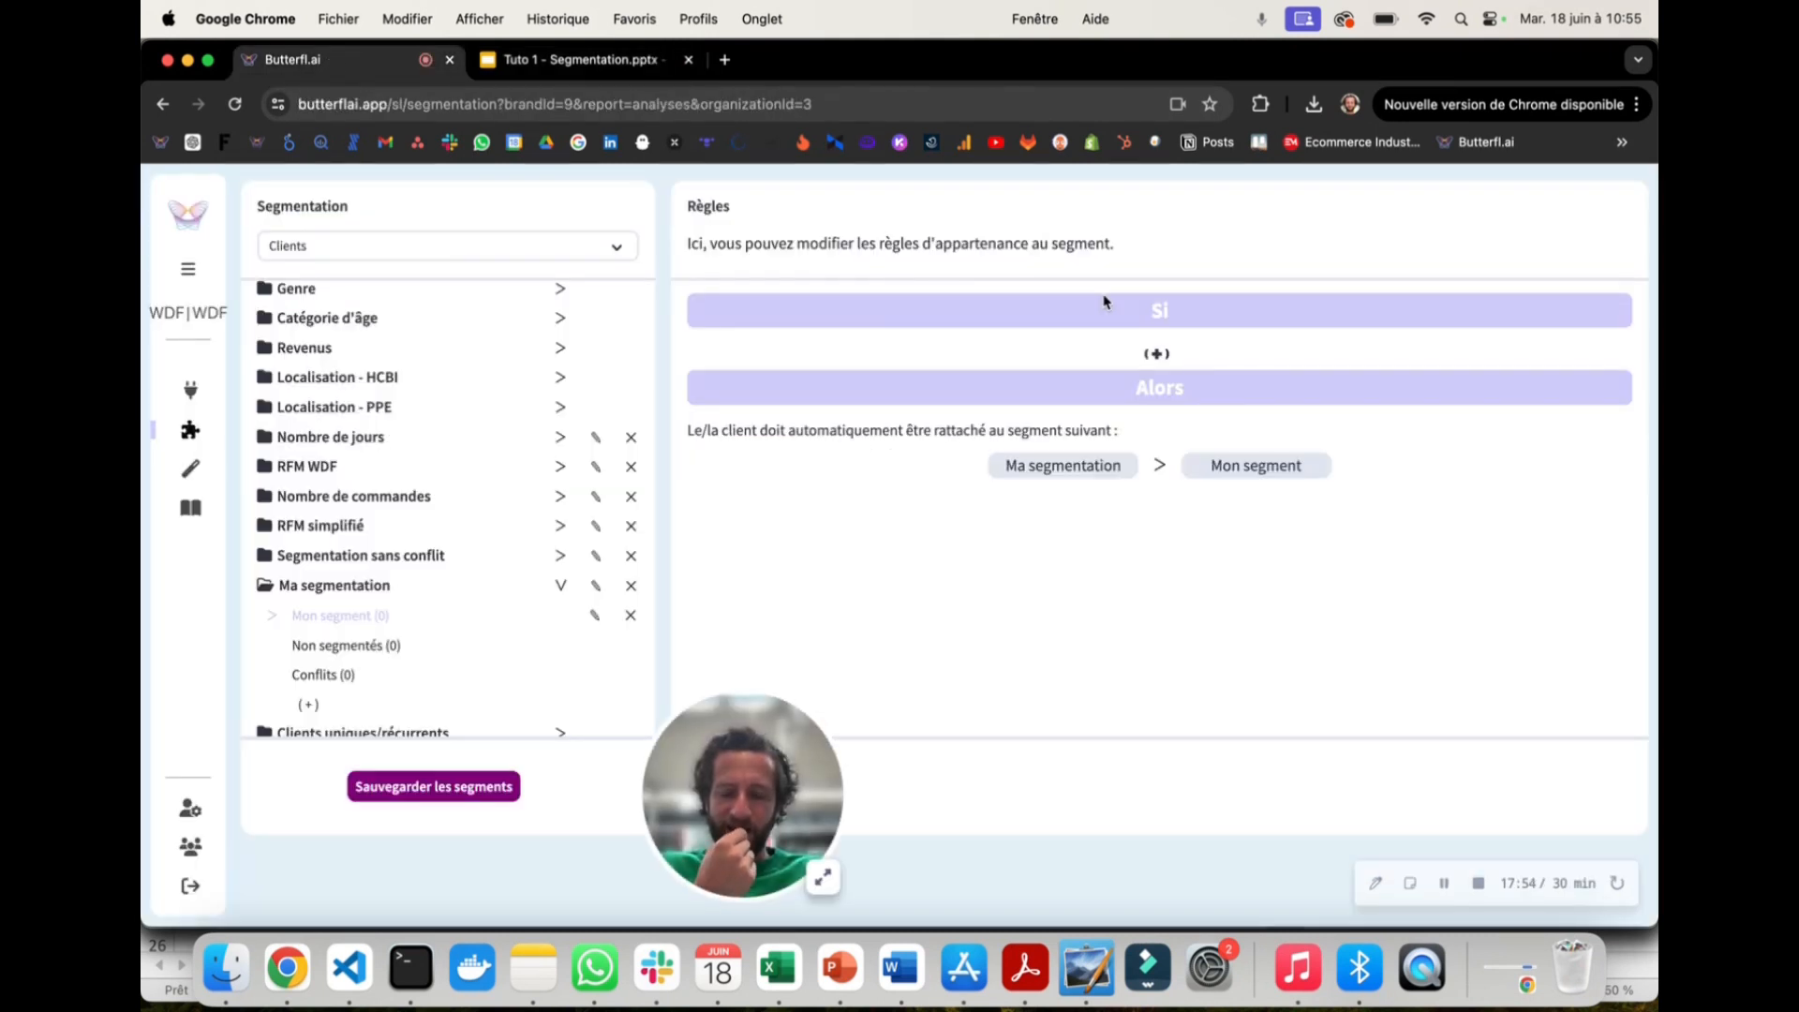
click(1157, 354)
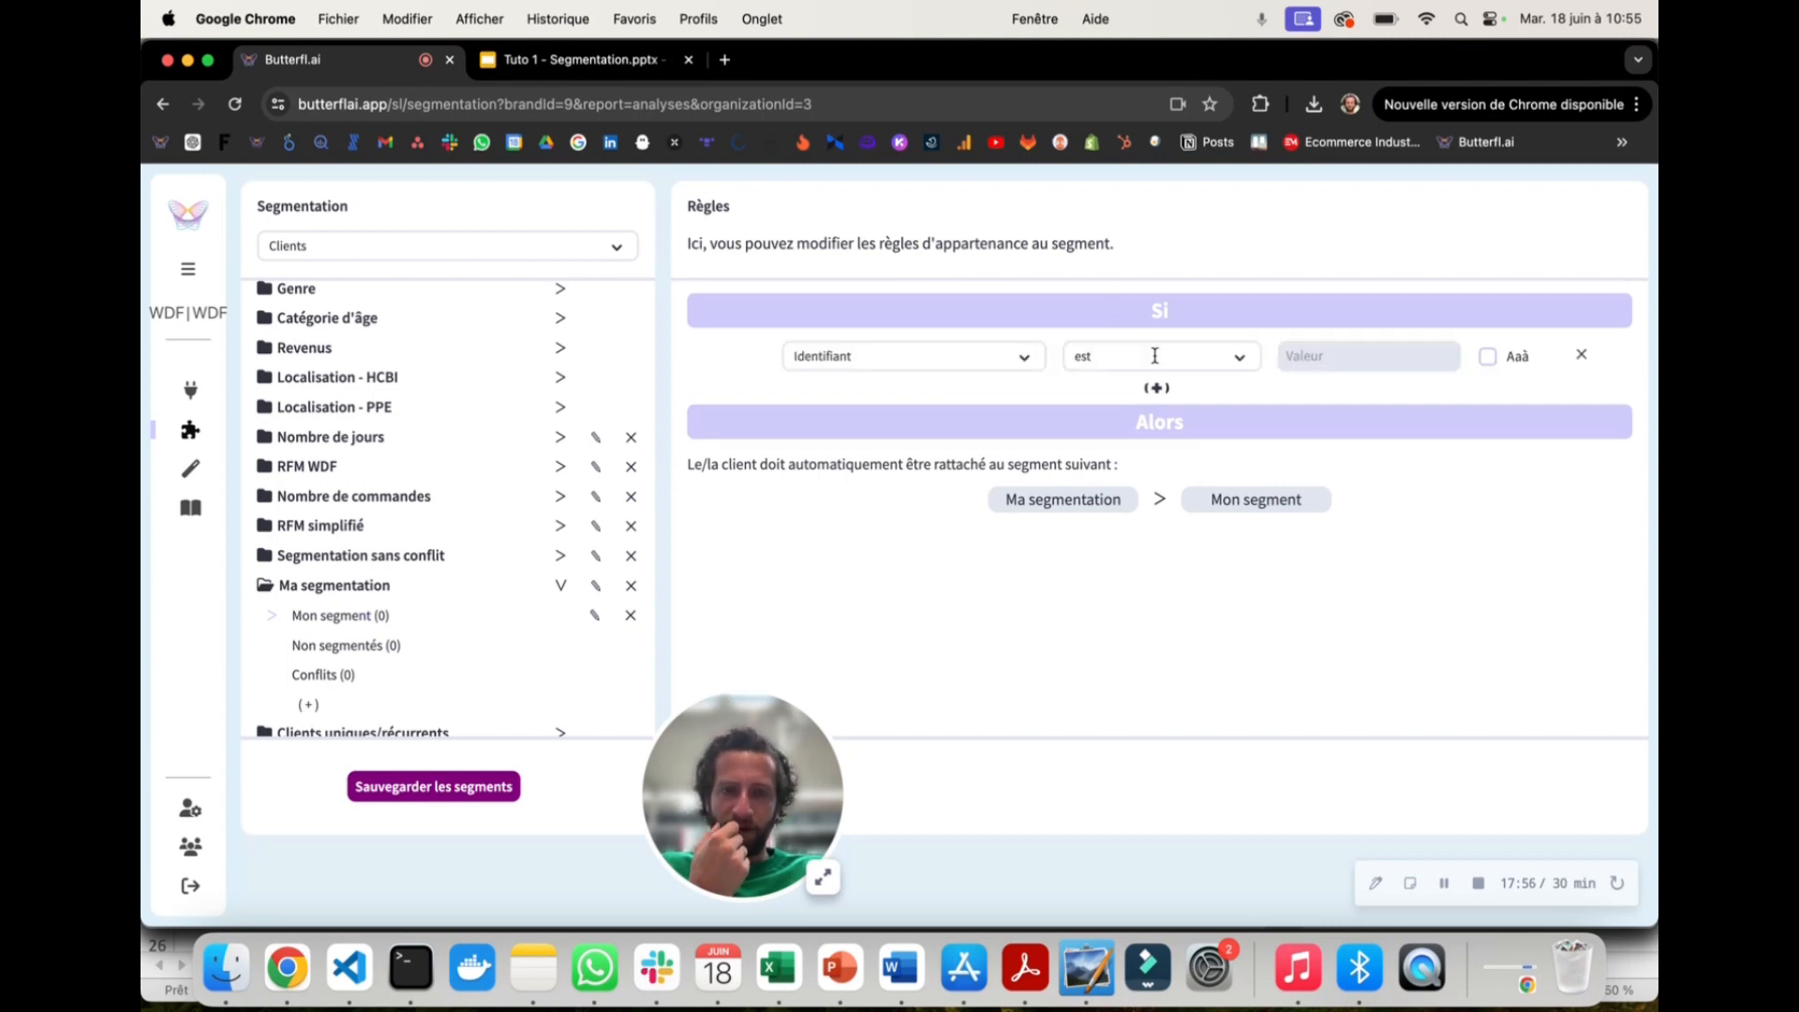
click(877, 356)
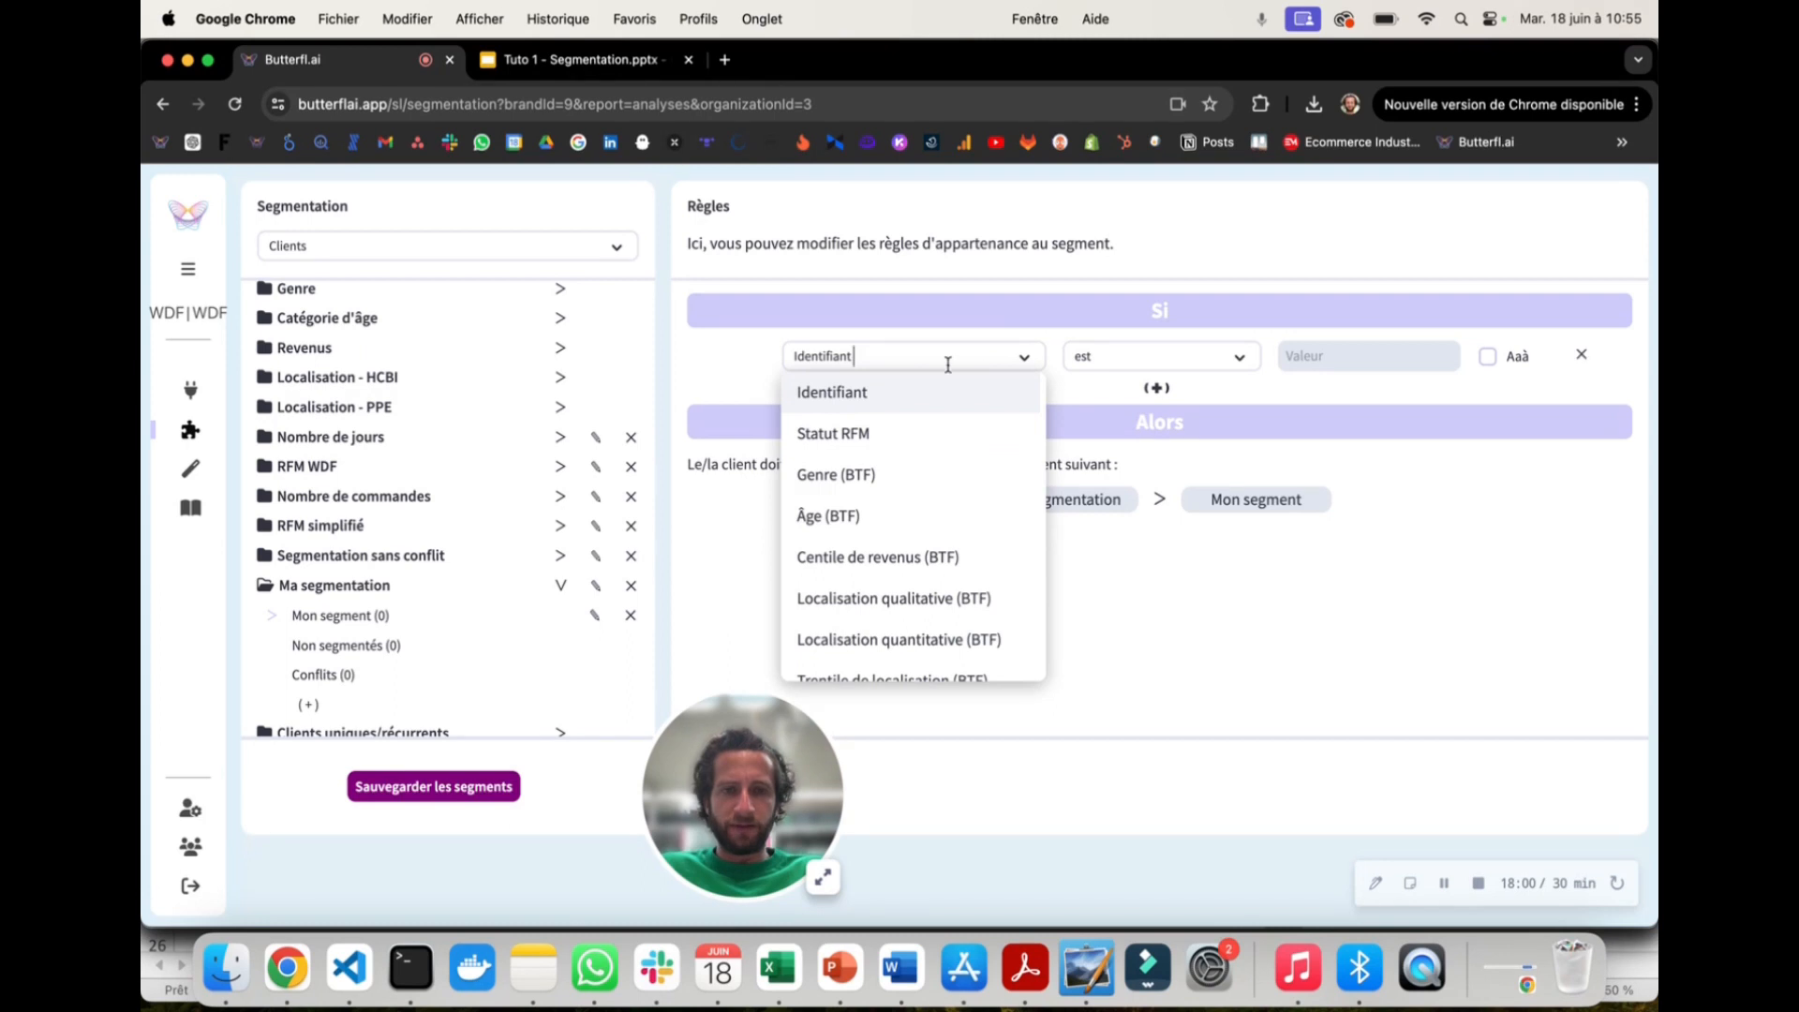
click(848, 328)
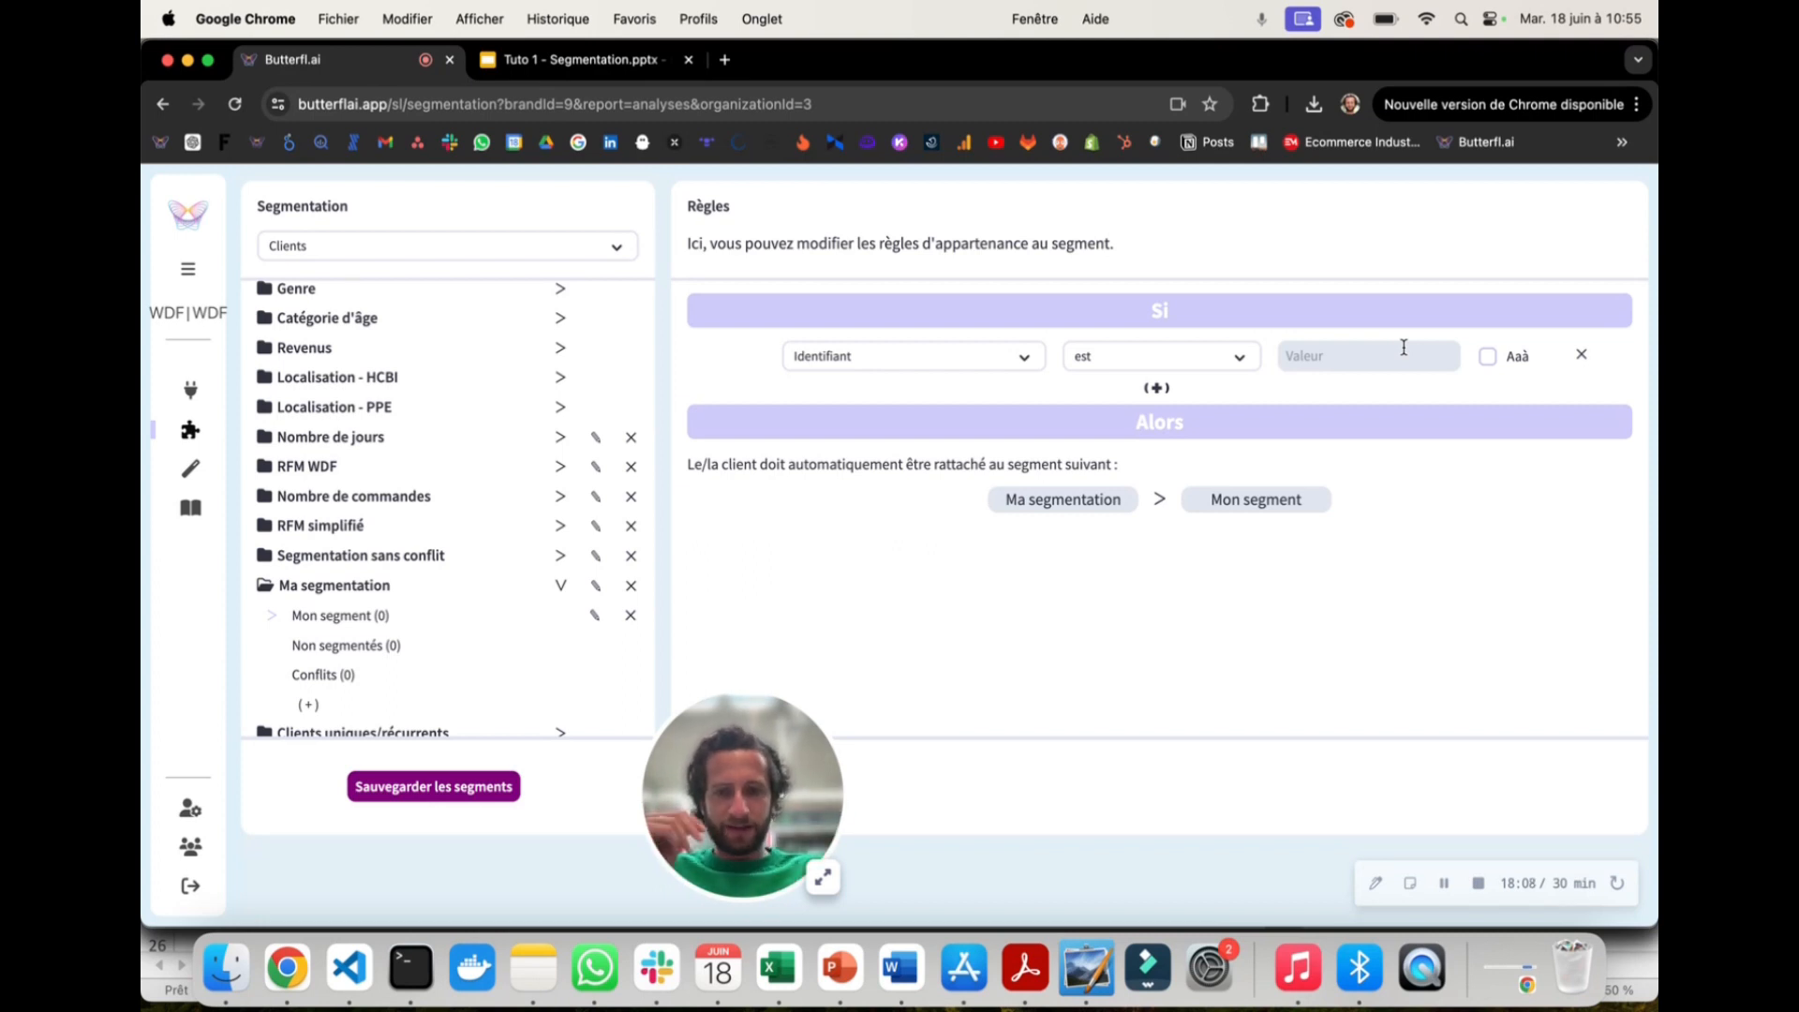
Step: Look through the list of client attributes available for the condition, down to the "Premiers produits achetés" entries
click(888, 355)
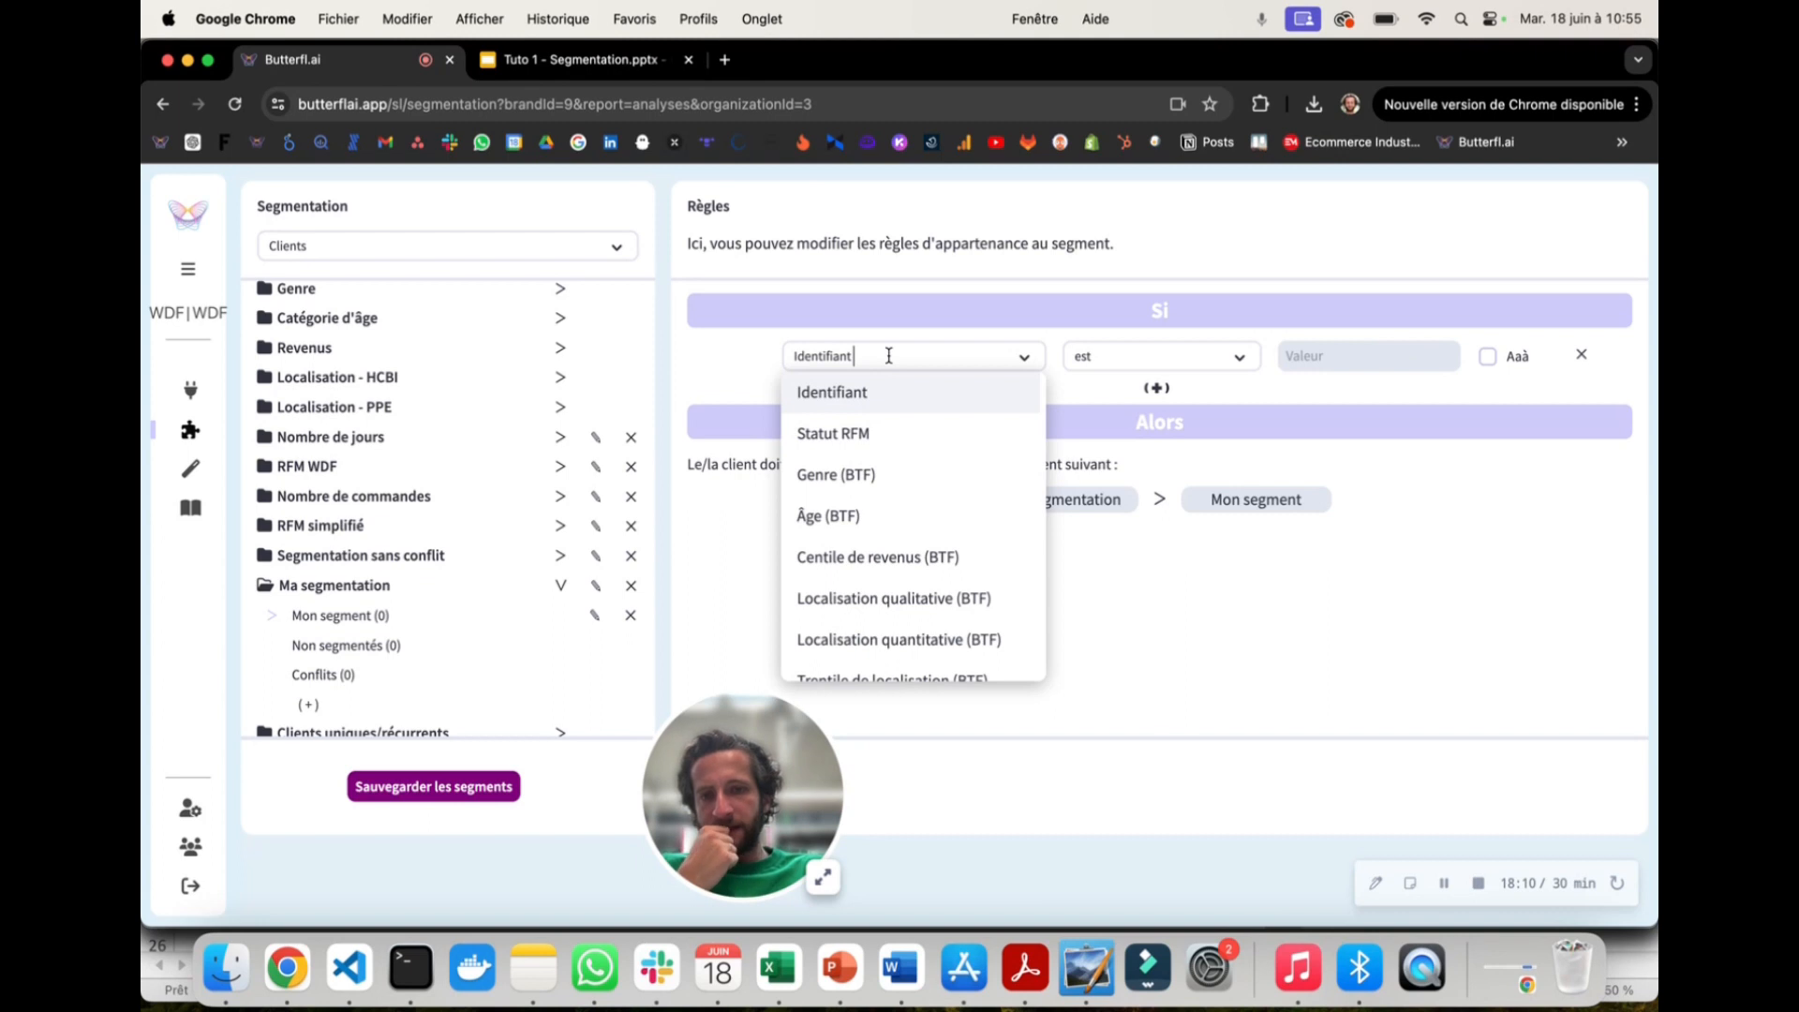
scroll(893, 433, down, 5)
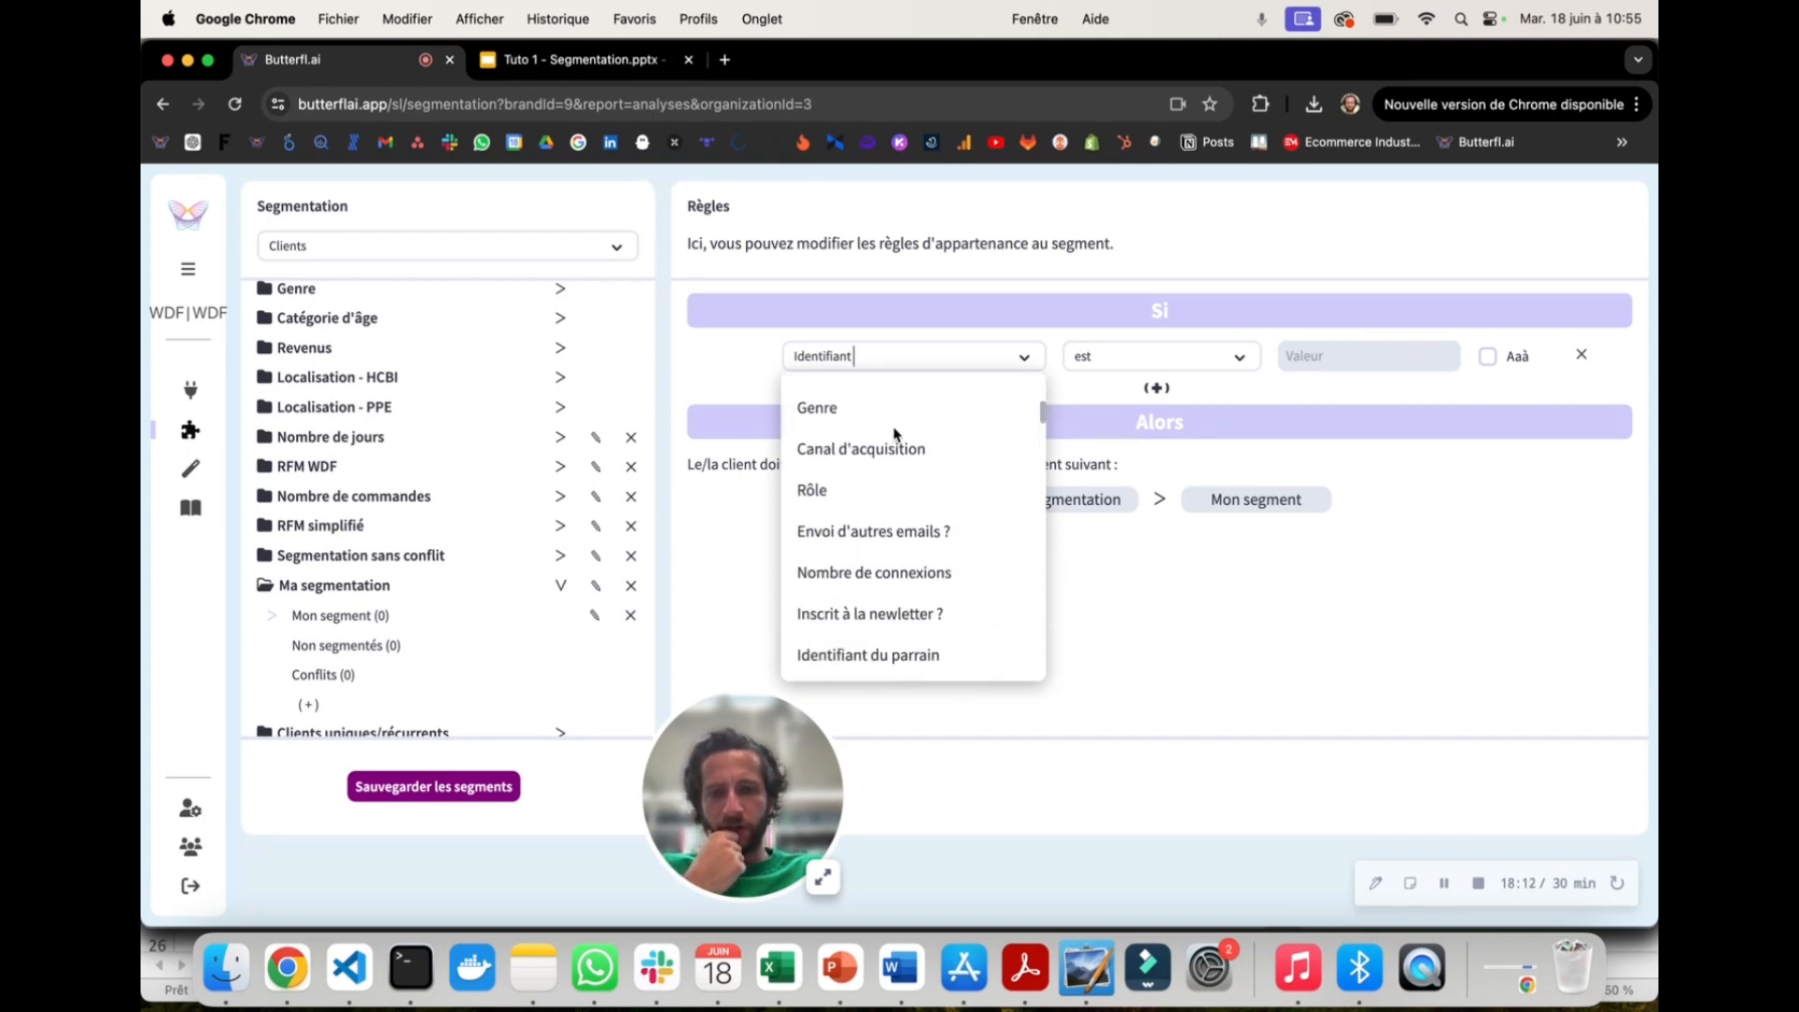
scroll(895, 434, down, 4)
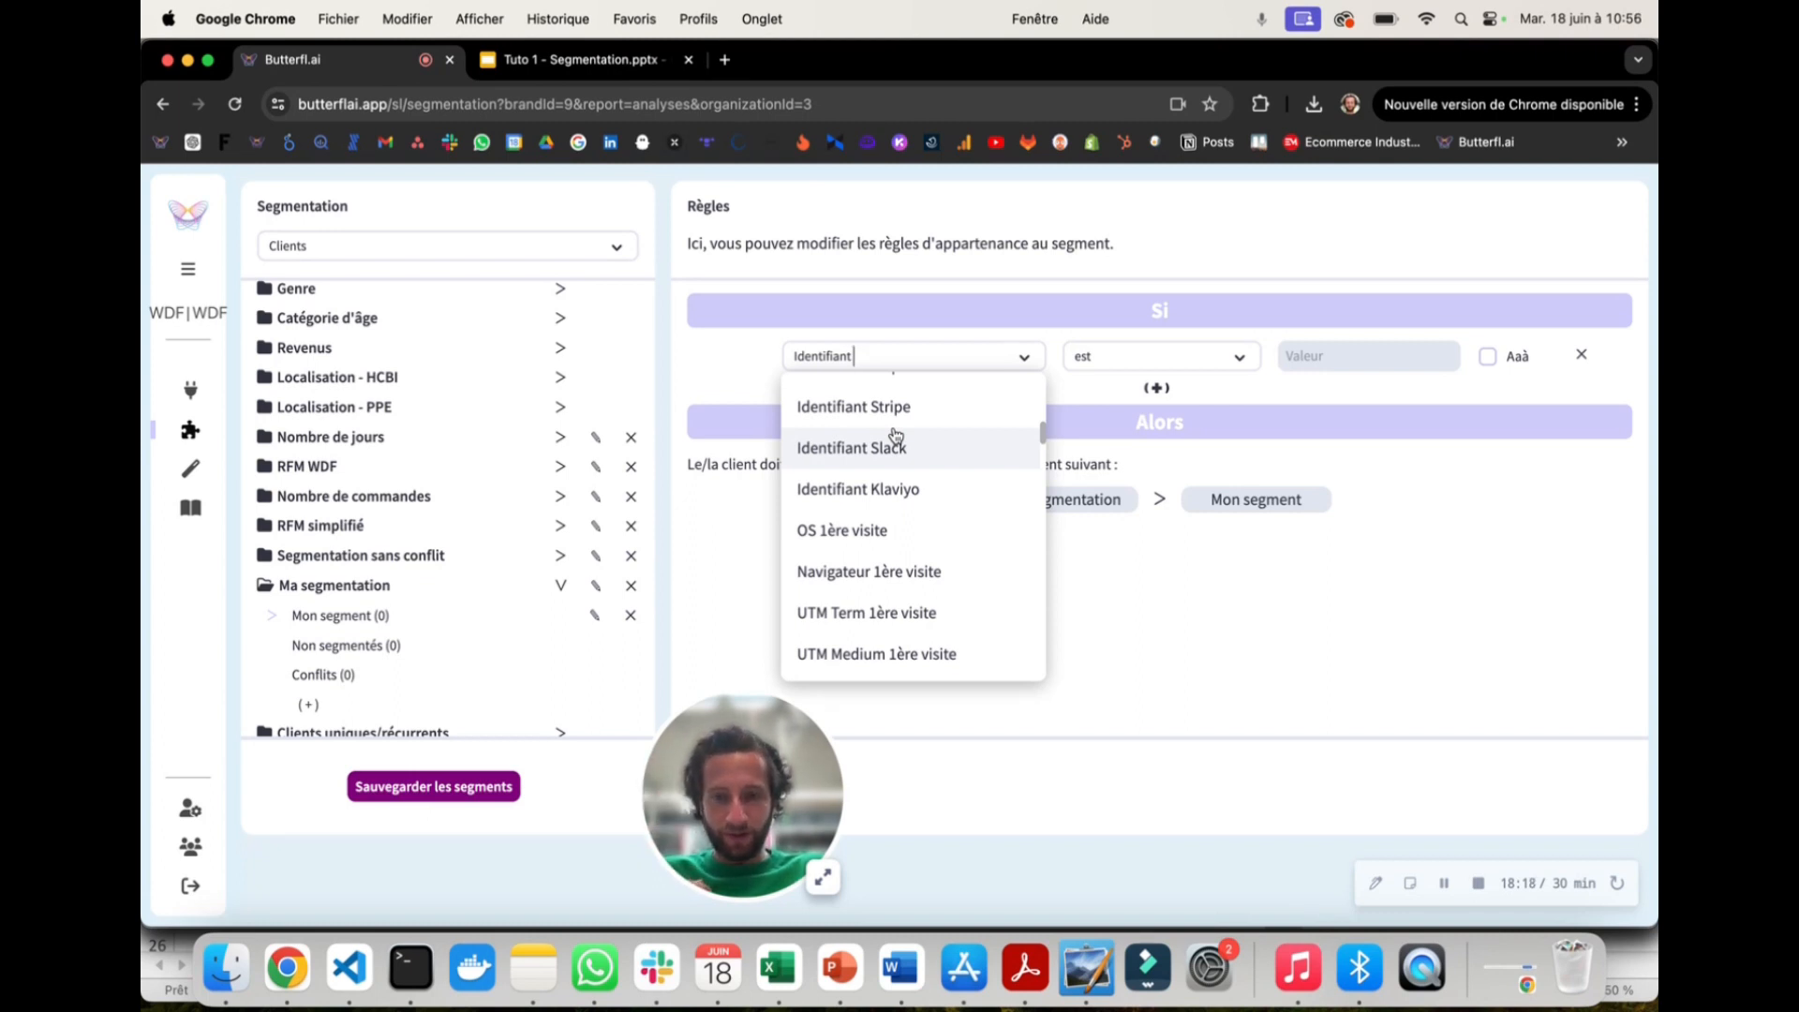
scroll(895, 434, down, 3)
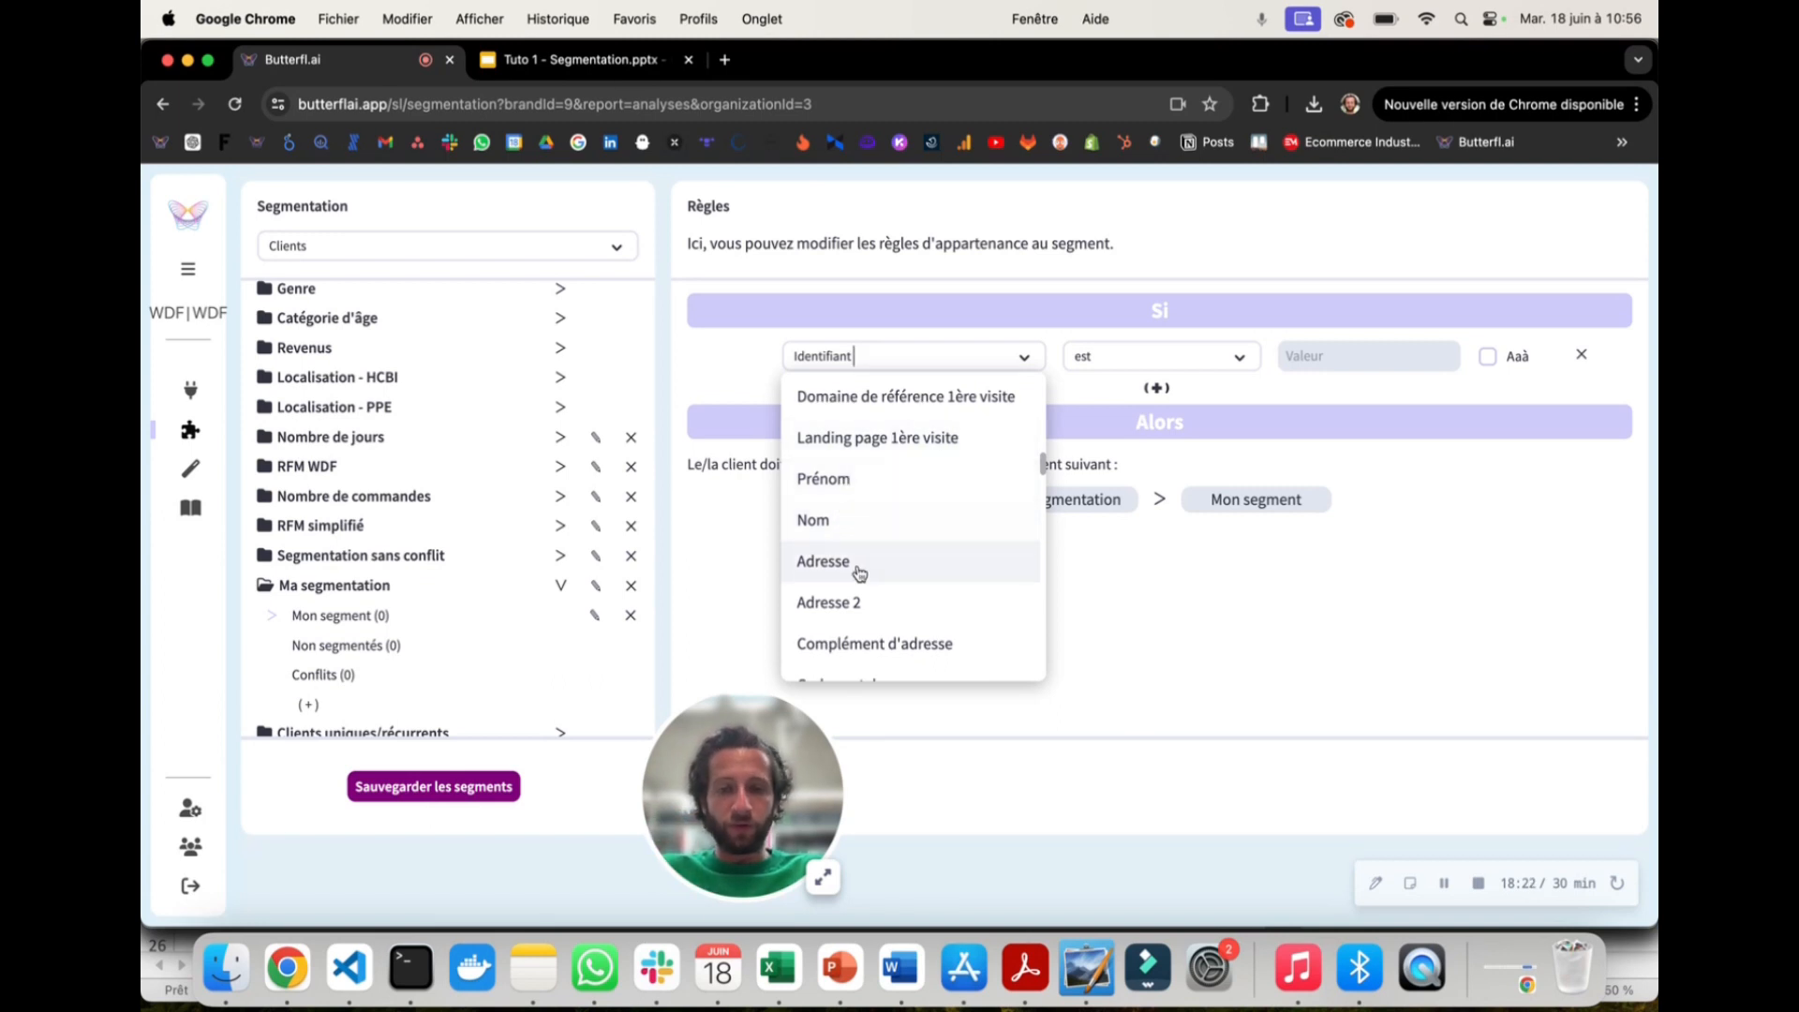
scroll(871, 622, down, 1)
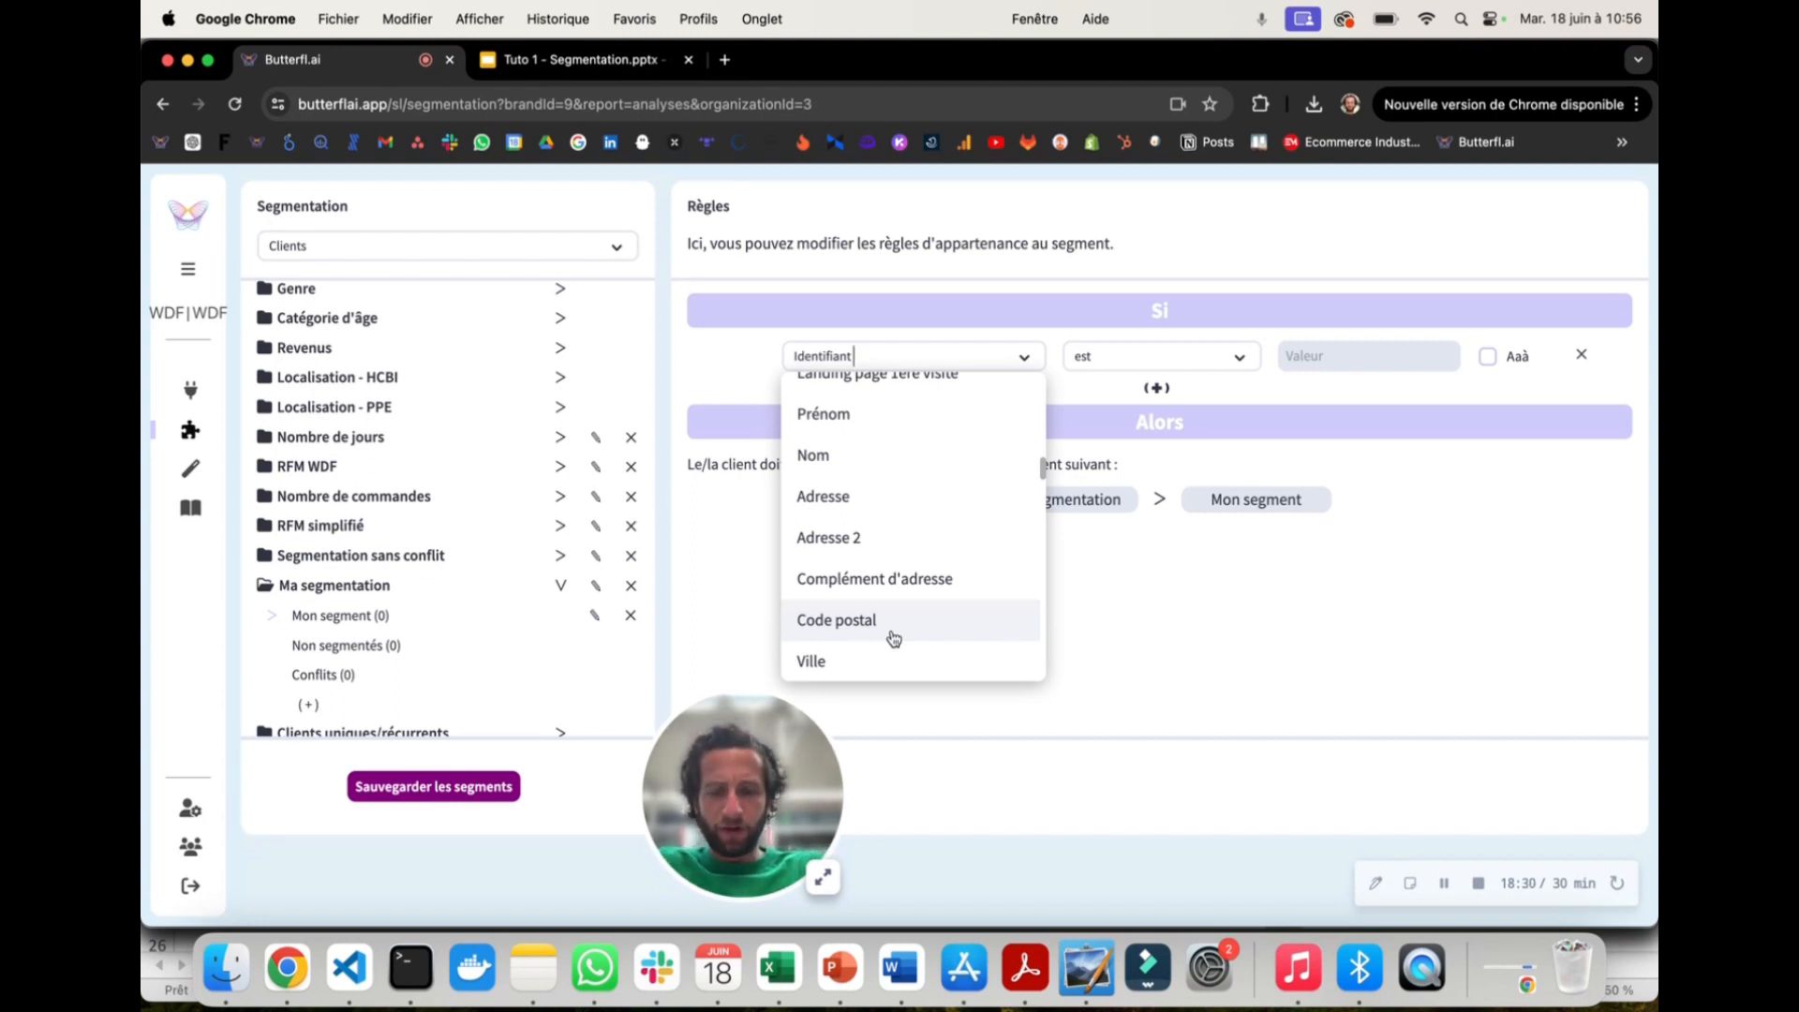
scroll(894, 639, down, 5)
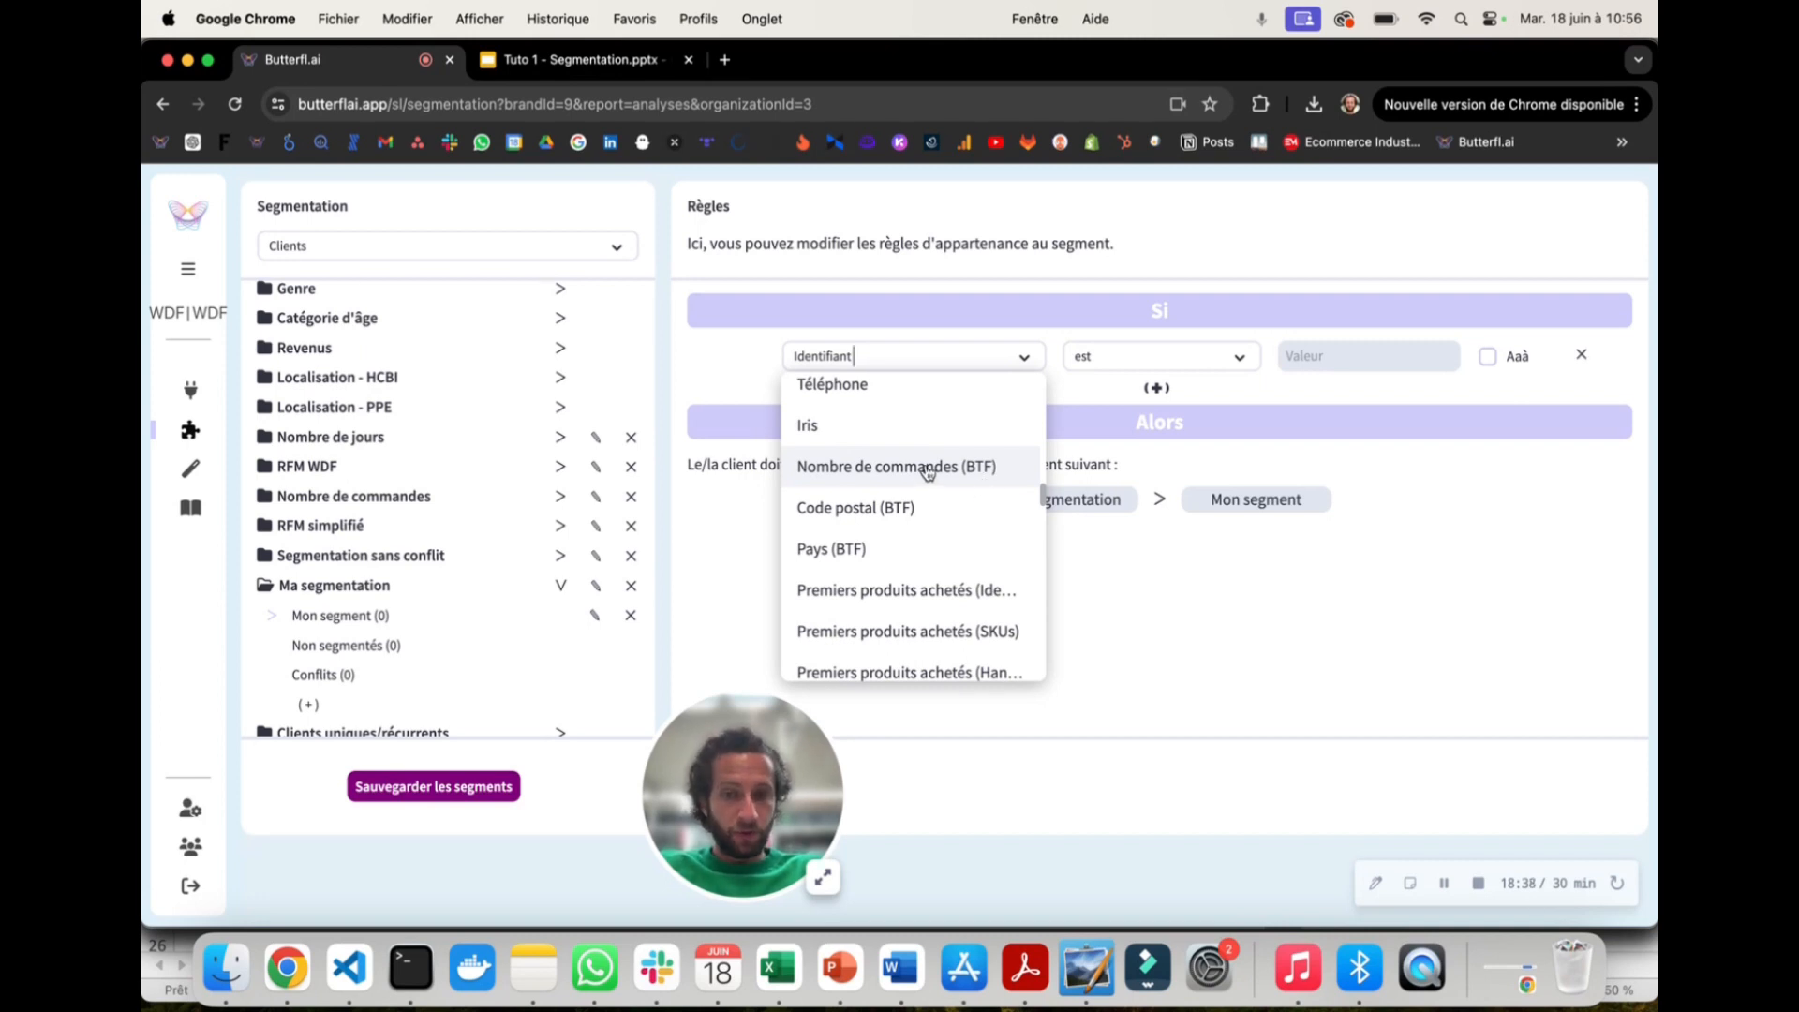
scroll(928, 470, down, 3)
scroll(928, 471, down, 2)
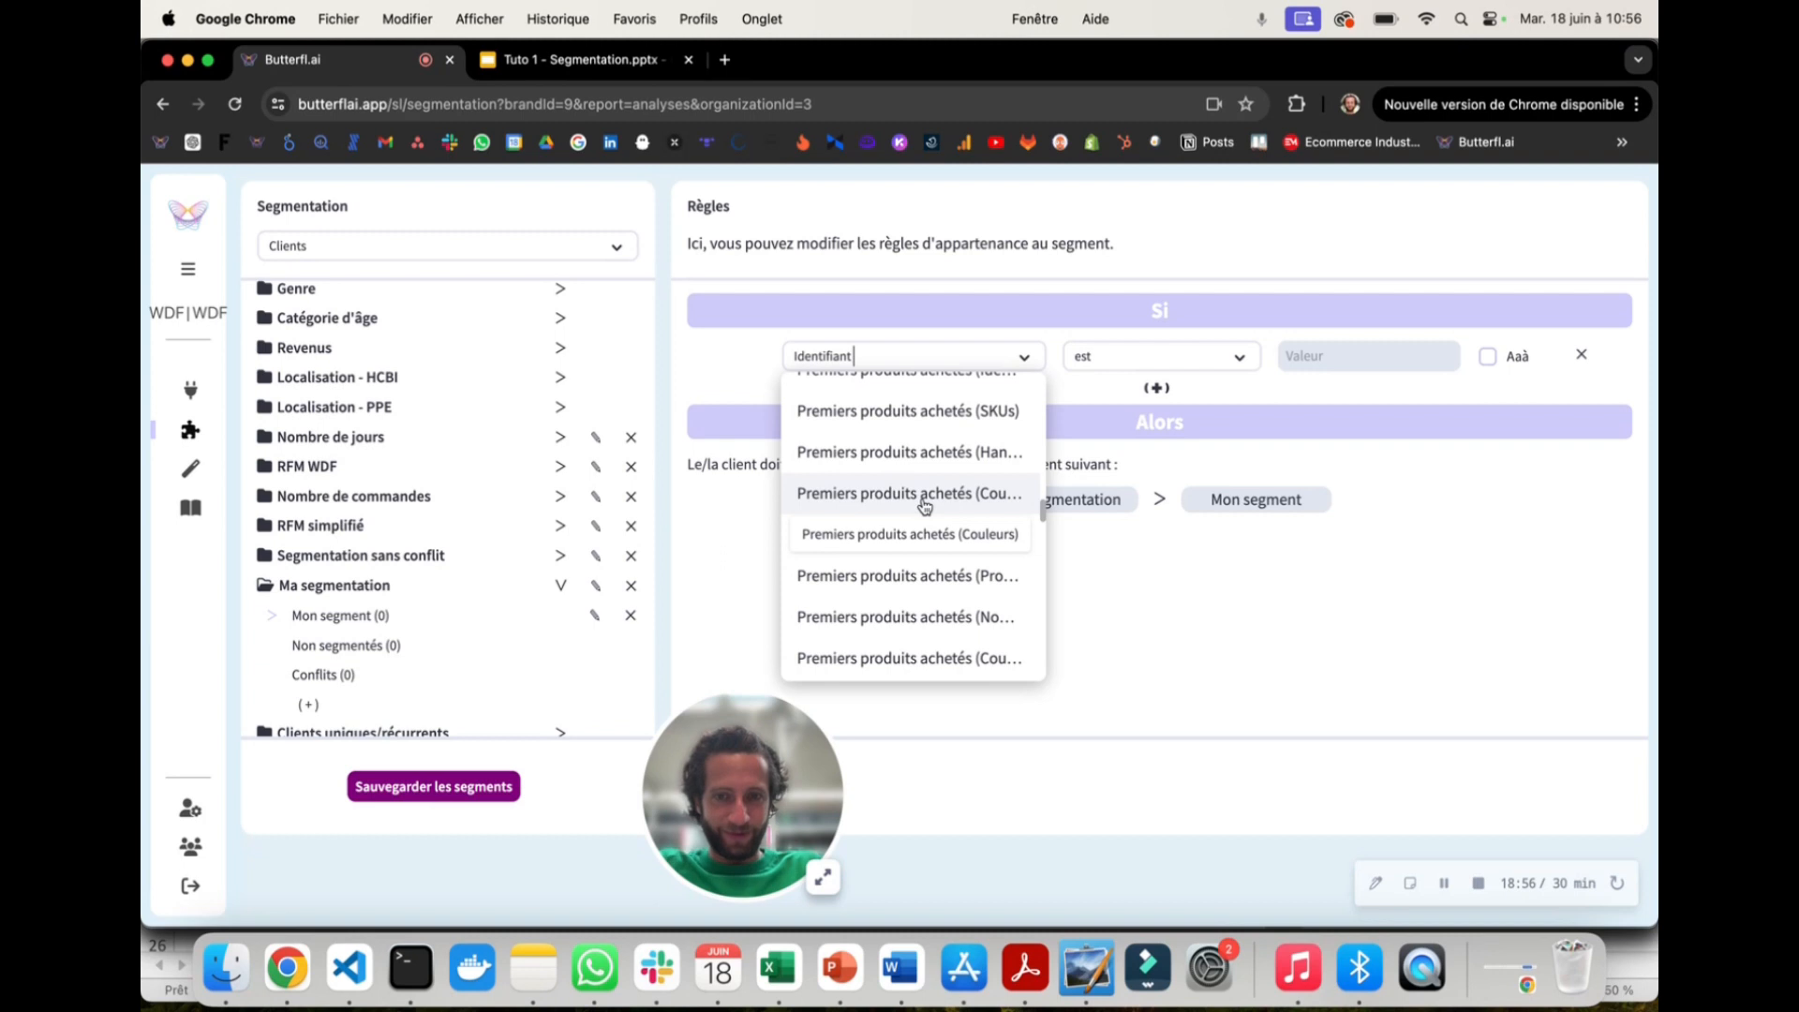
Step: Find and choose Âge (BTF) as the attribute of the first condition
text(ag)
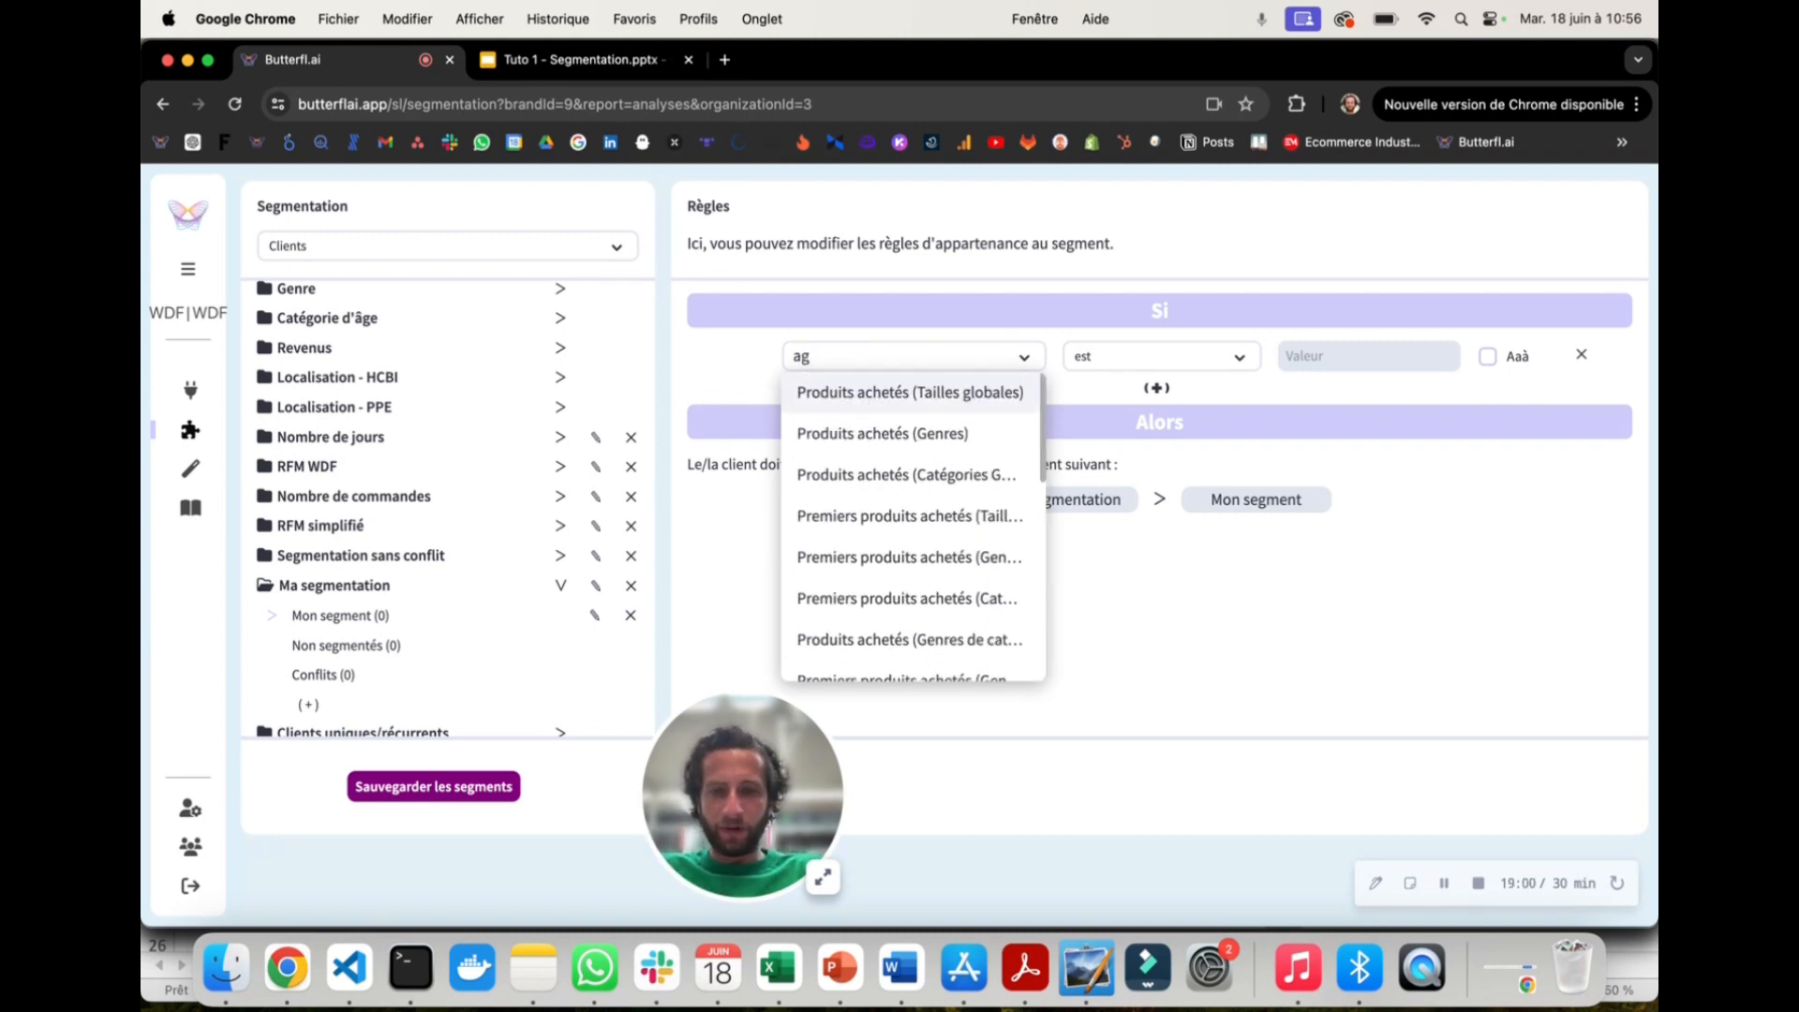
key(BackSpace)
key(BackSpace)
text(â)
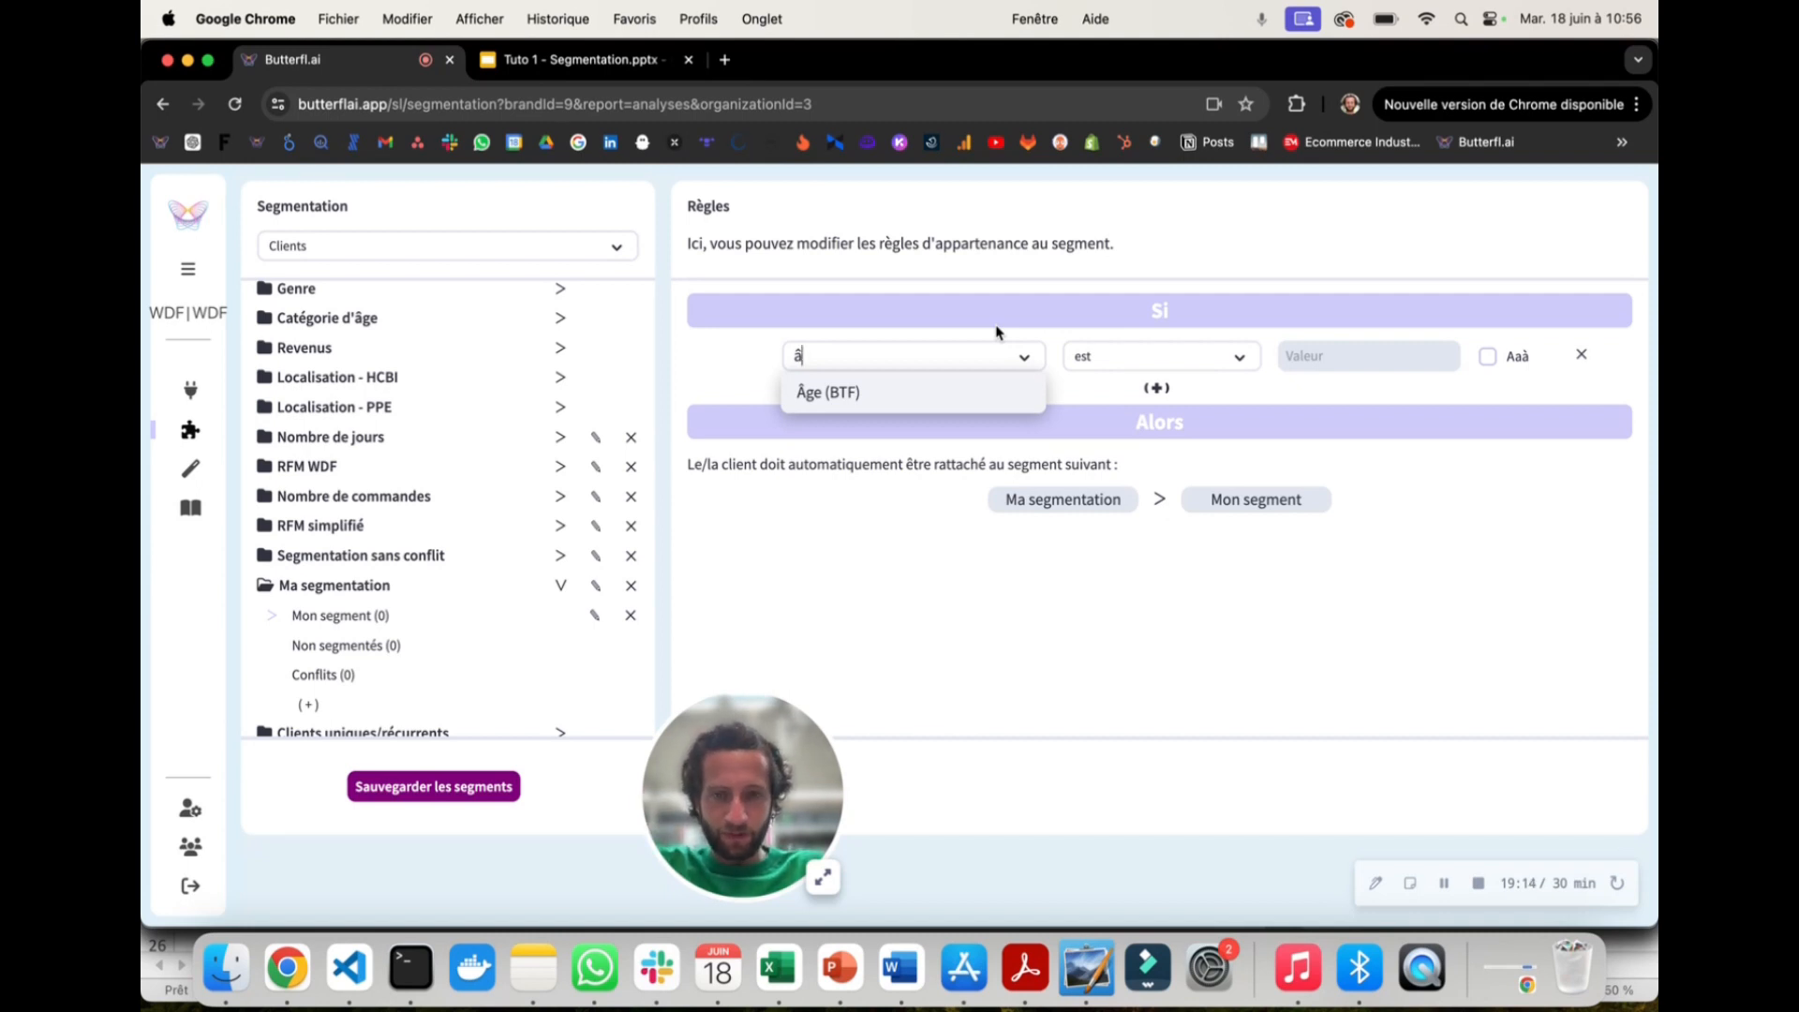
click(871, 401)
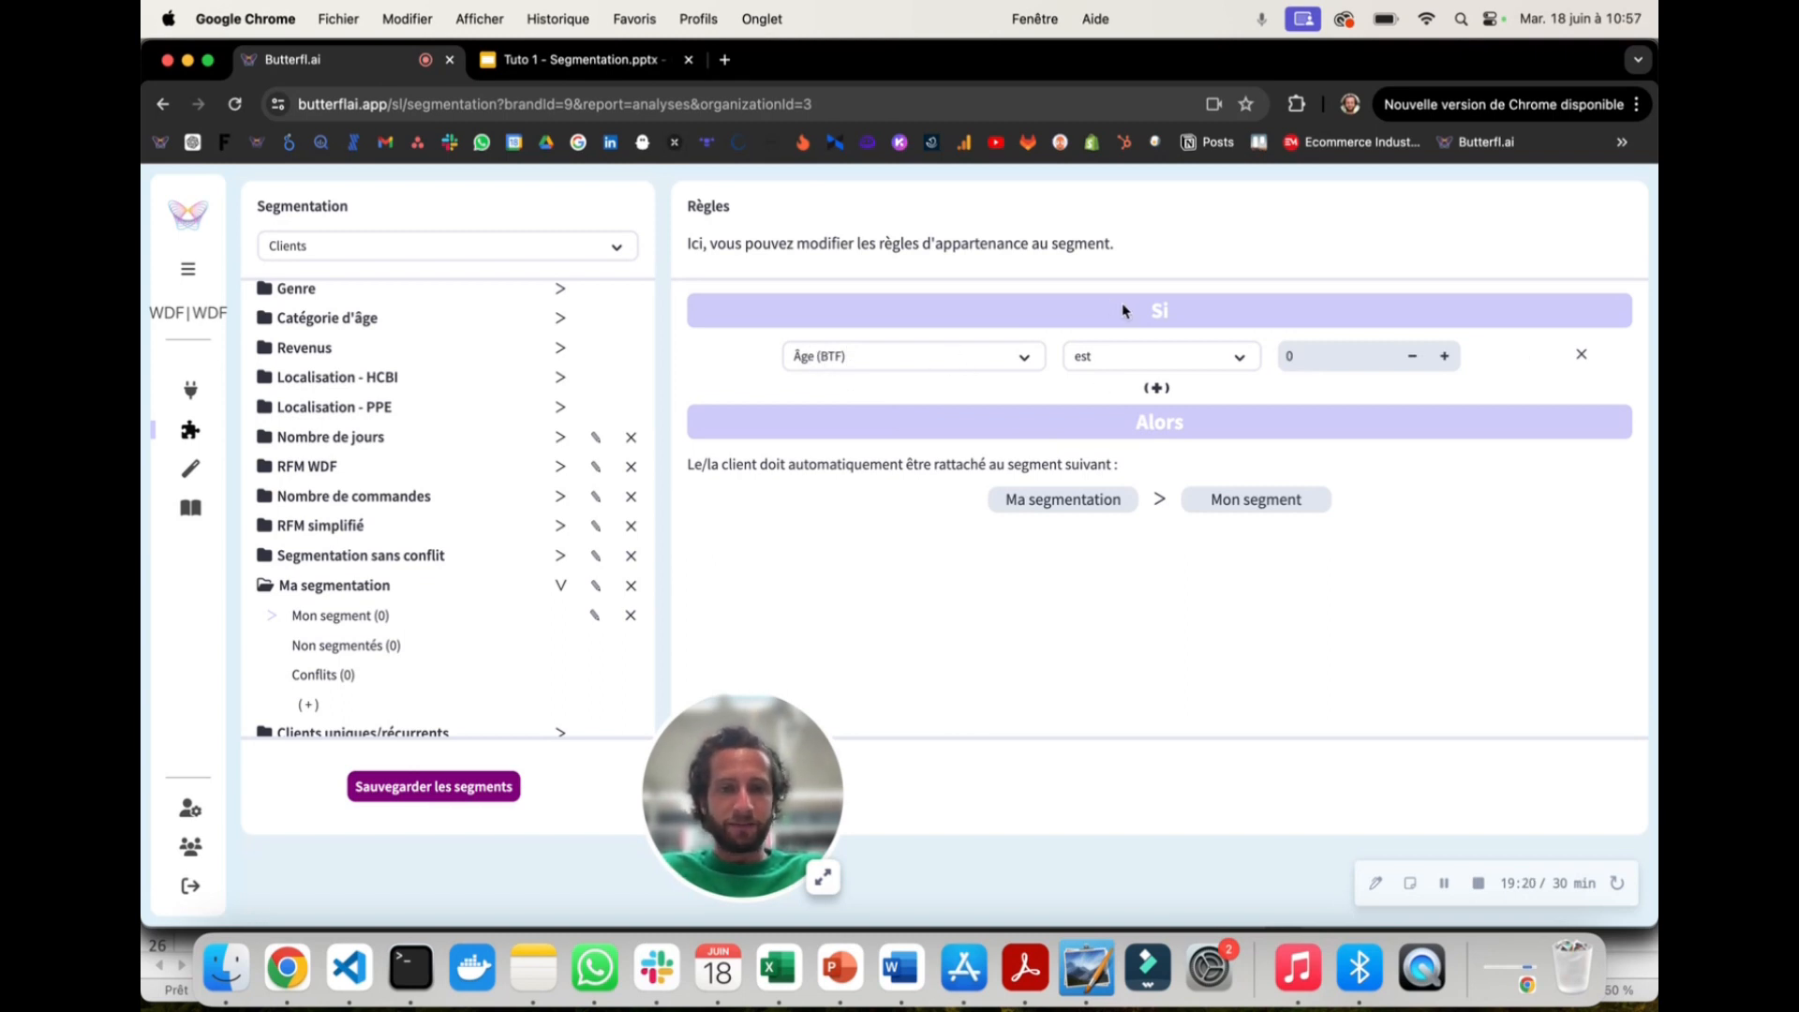
Step: Set the first condition's operator to "est supérieur à" and its value to 25
click(1116, 355)
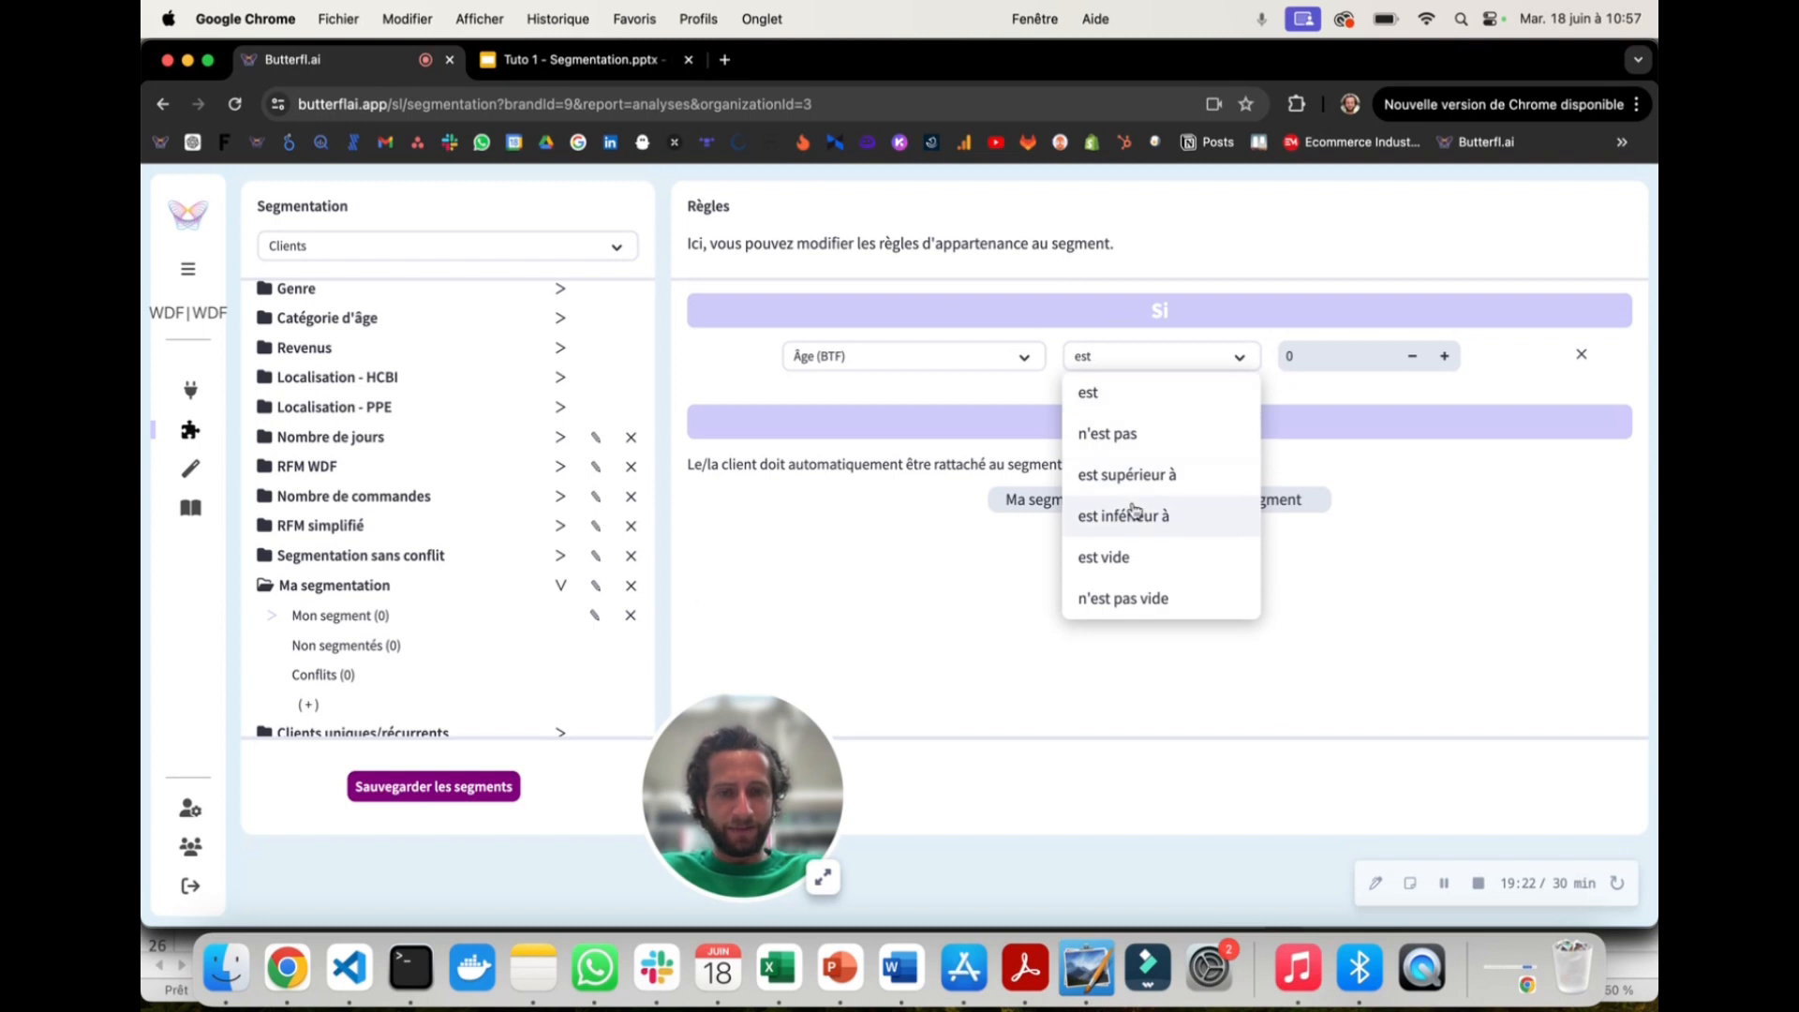
click(1133, 511)
click(1122, 357)
click(1132, 476)
click(1319, 360)
text(25)
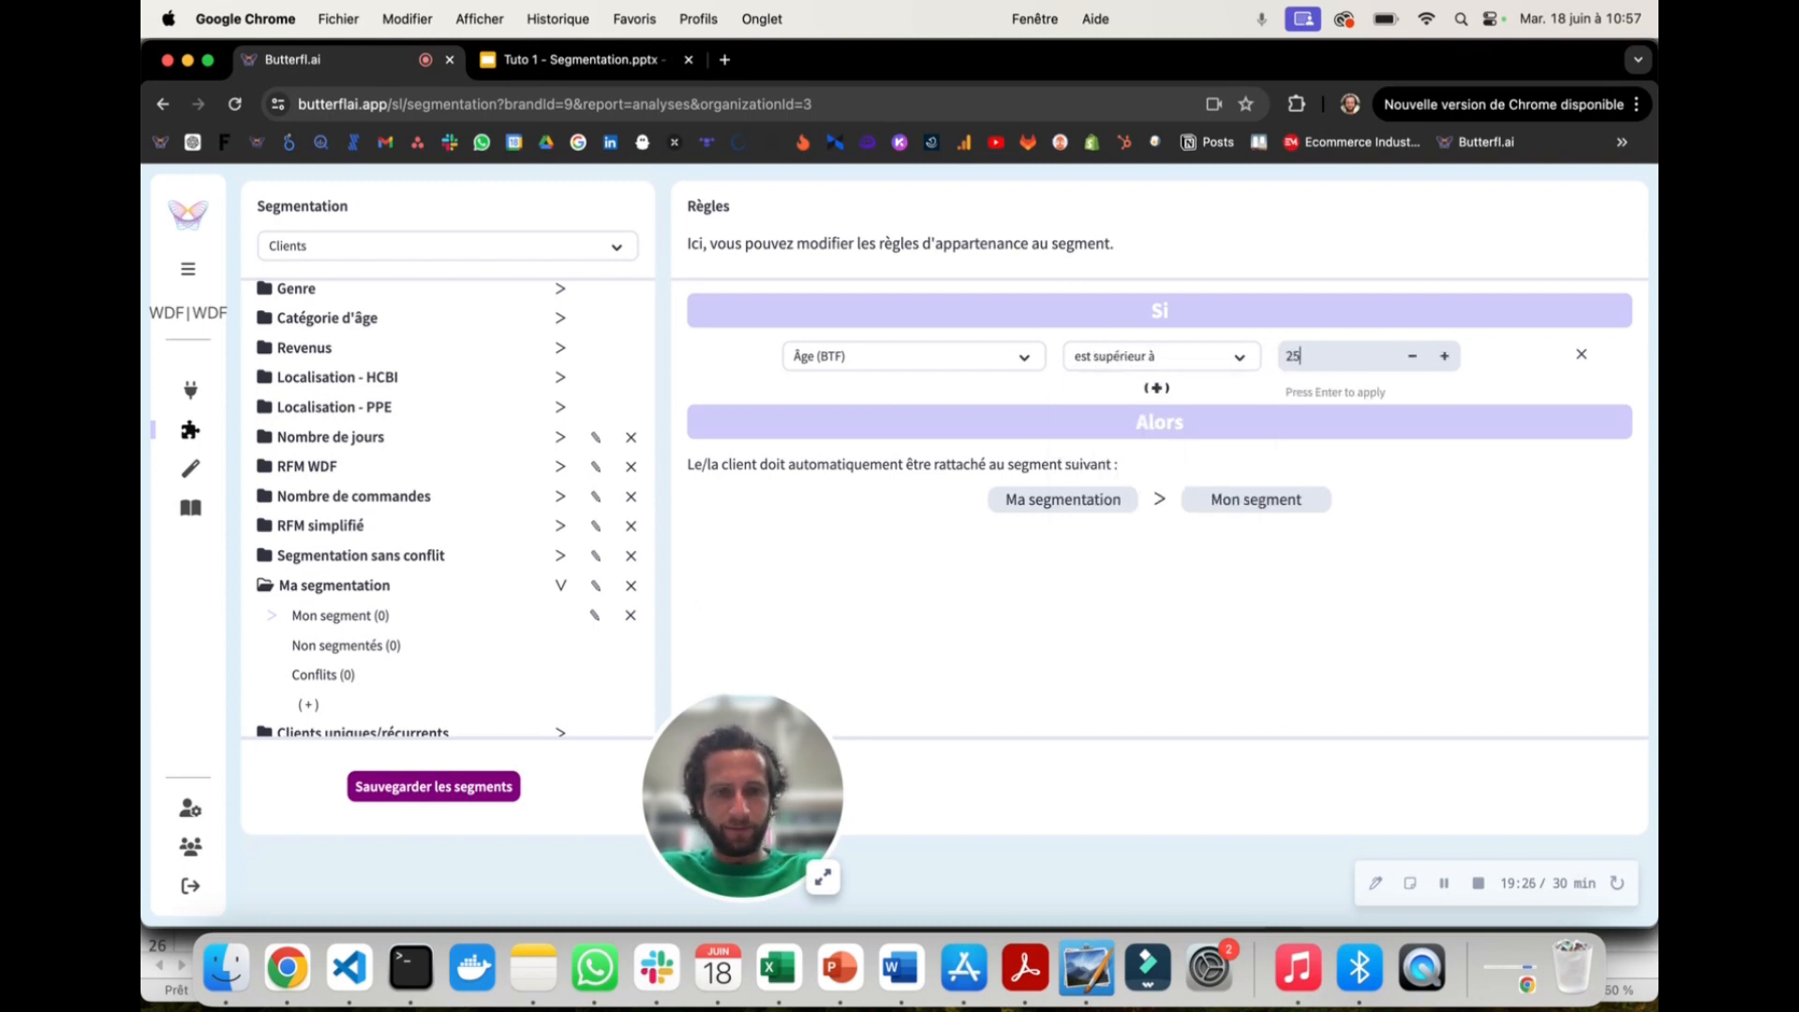
key(Return)
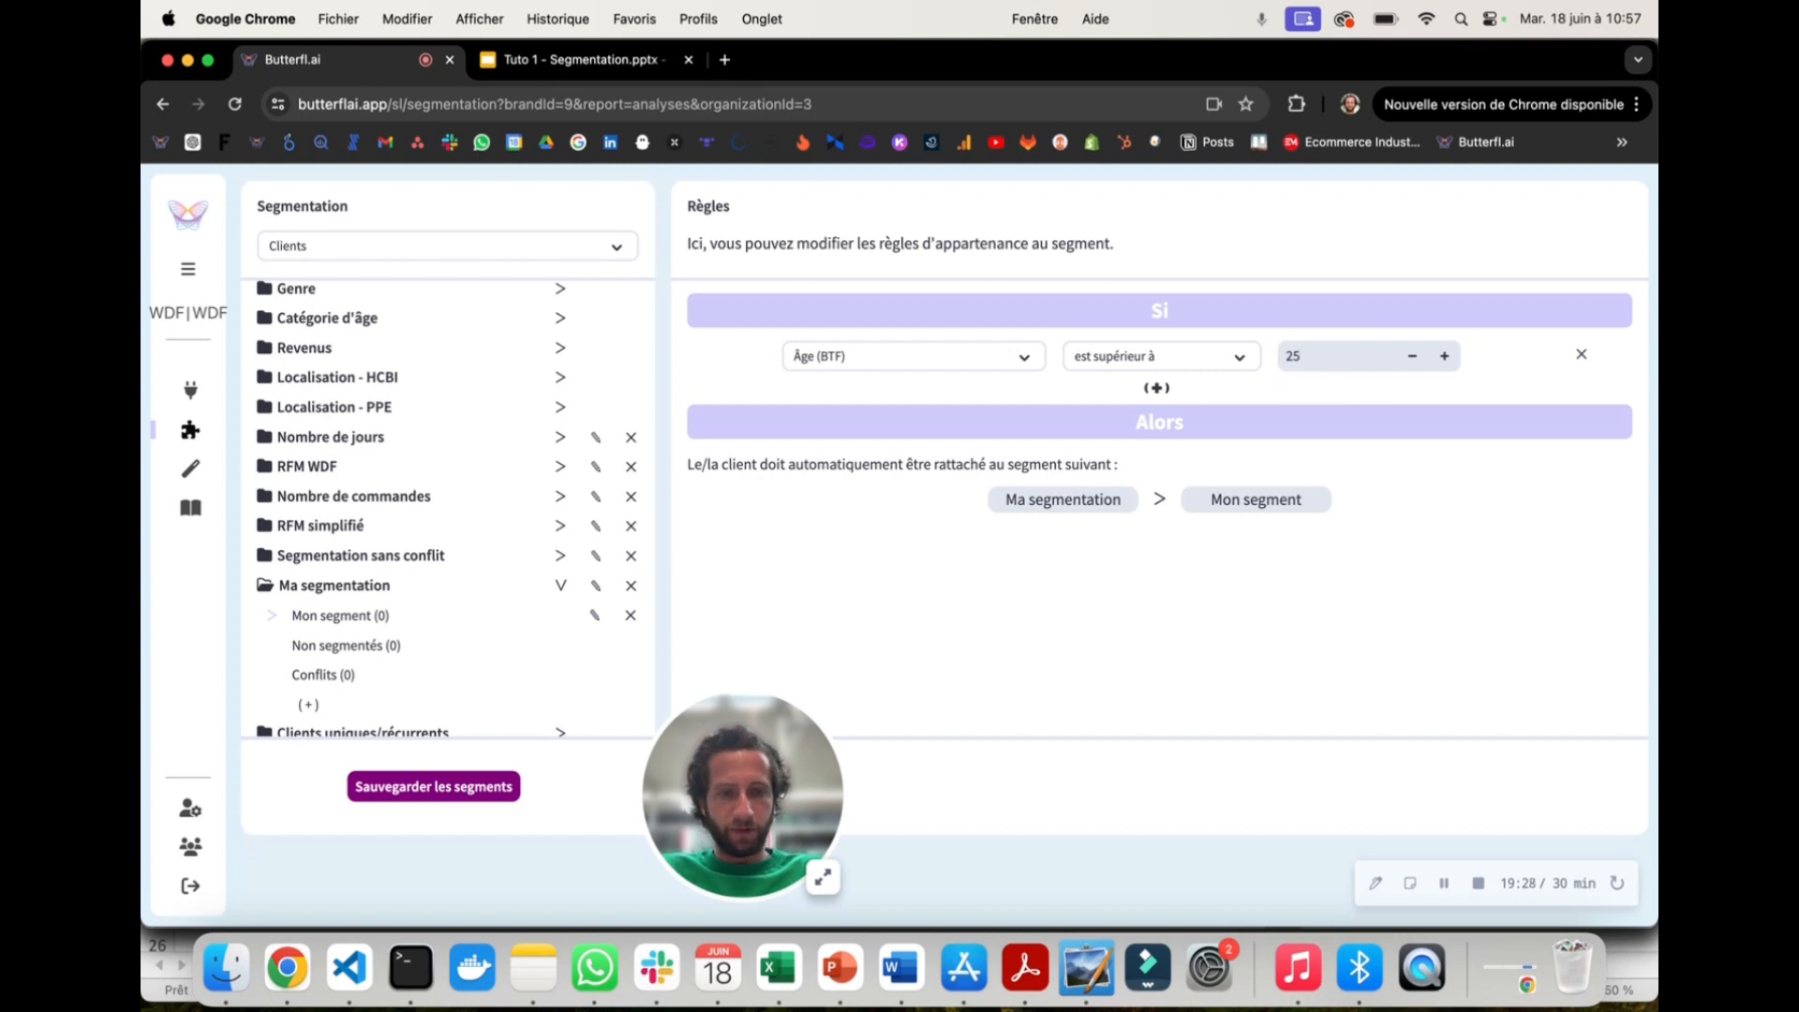
Step: Add a second condition to the rules and choose Âge (BTF) as its attribute
click(1158, 388)
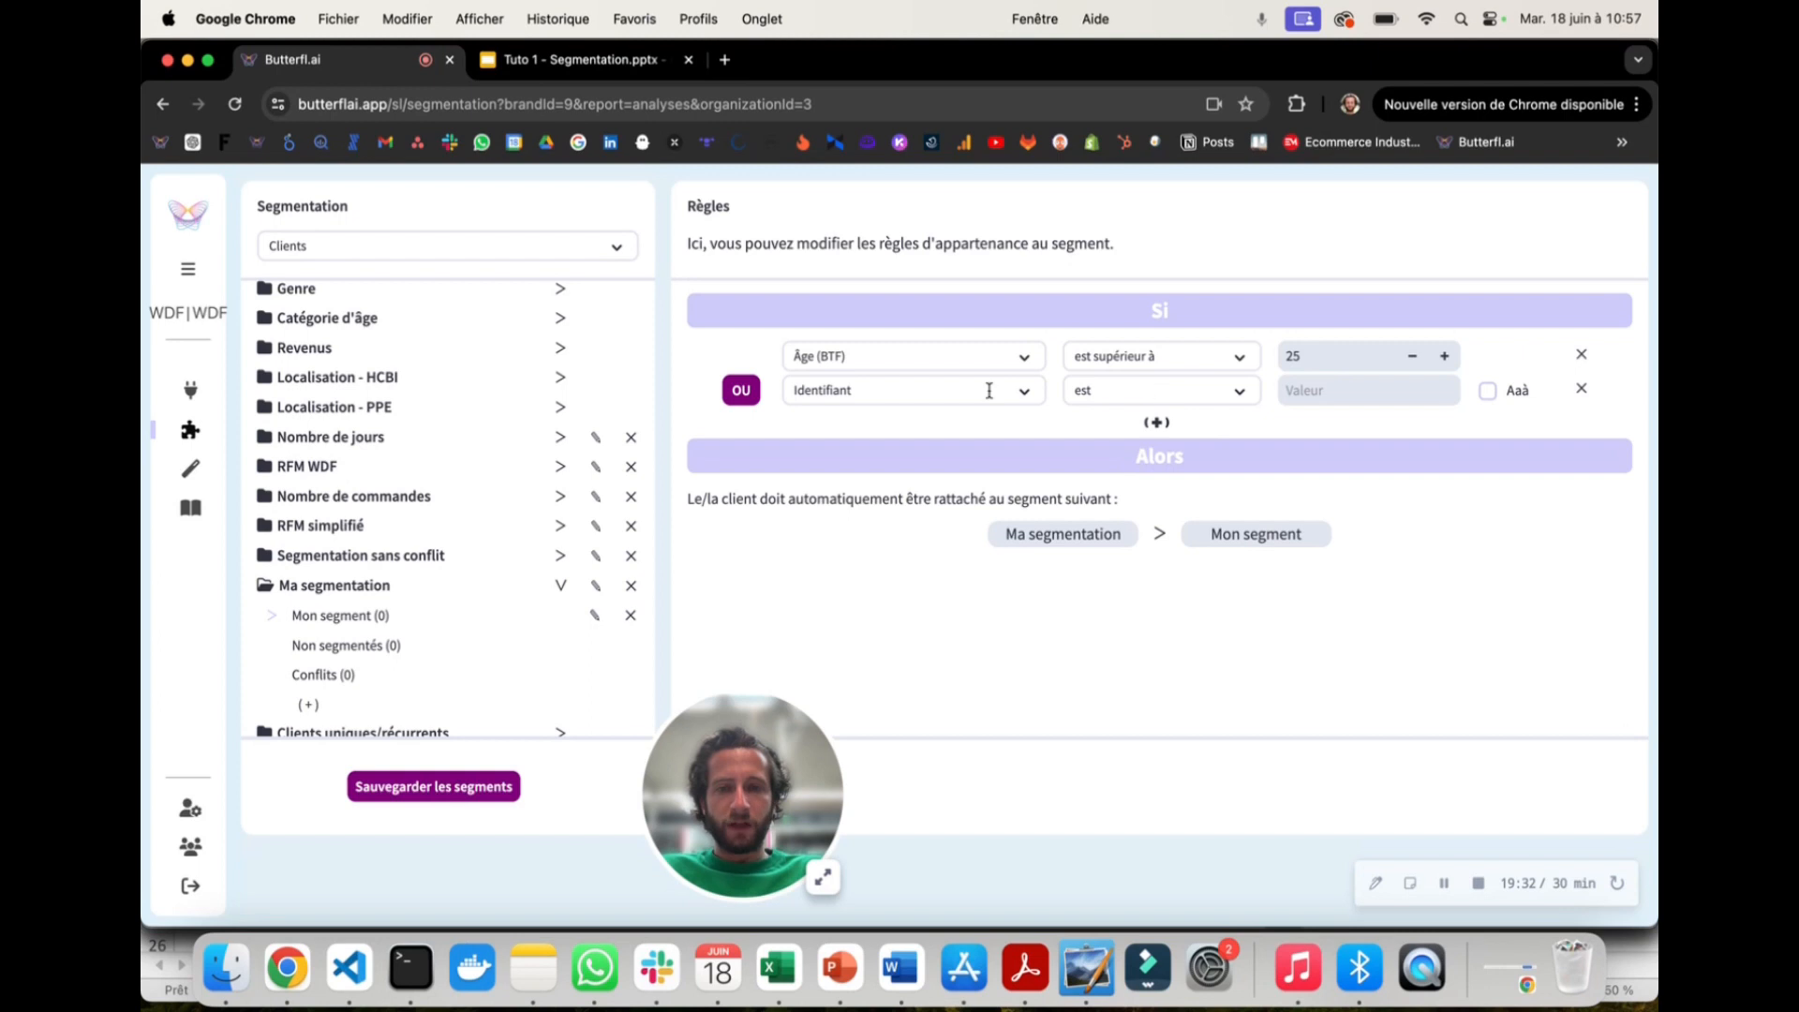
click(930, 387)
text(^)
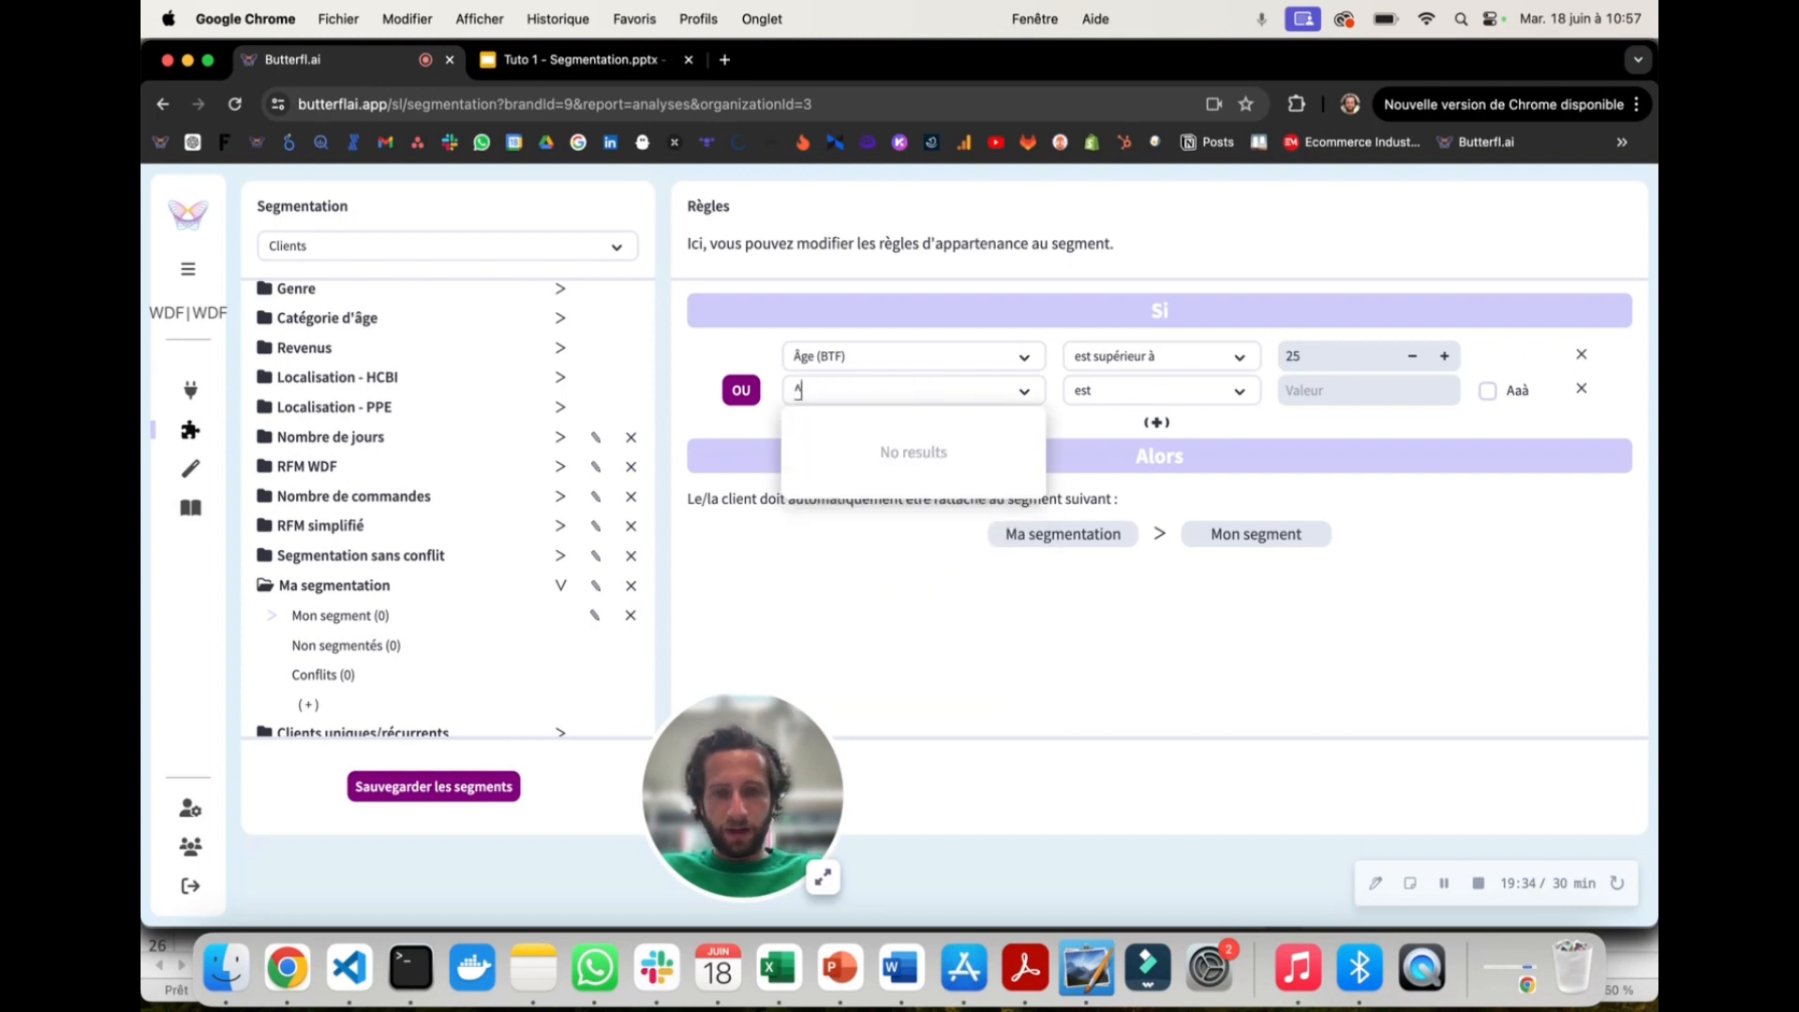
text(A)
click(895, 429)
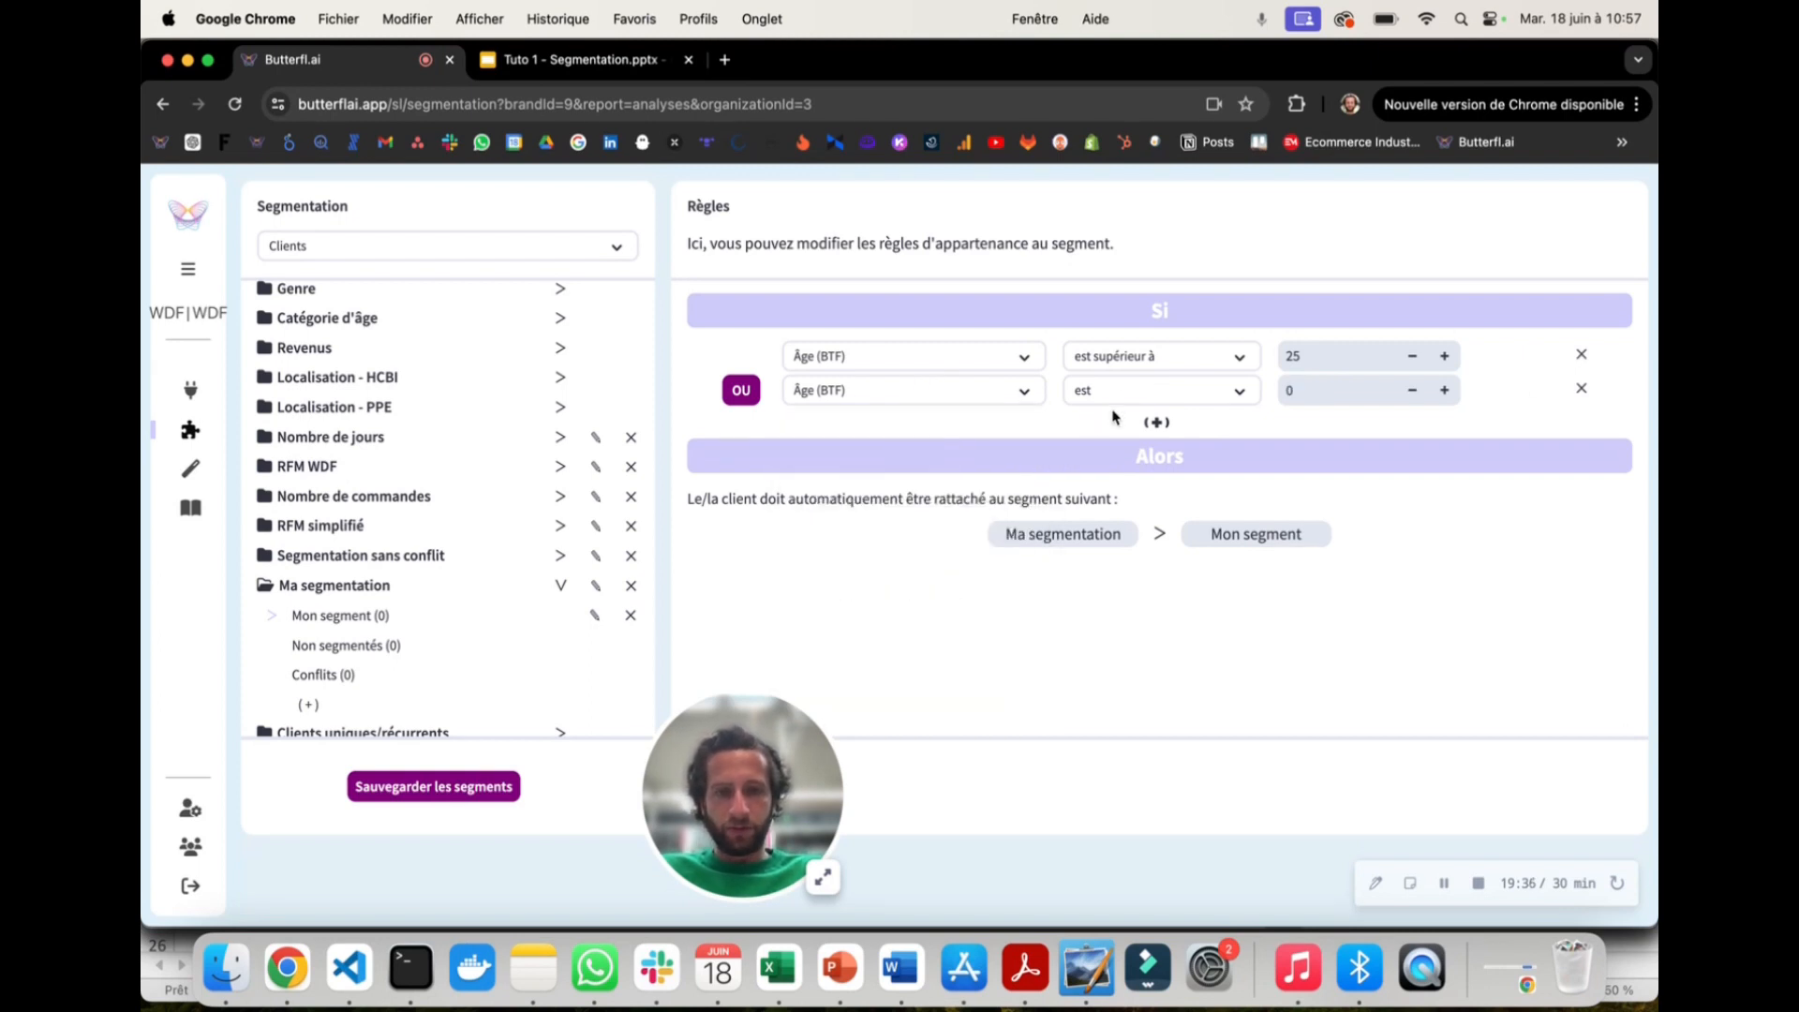
Step: Set the second condition to "est inférieur à" 55 and combine the two age conditions with ET
click(1122, 392)
click(1124, 550)
click(1309, 393)
text(55)
key(Return)
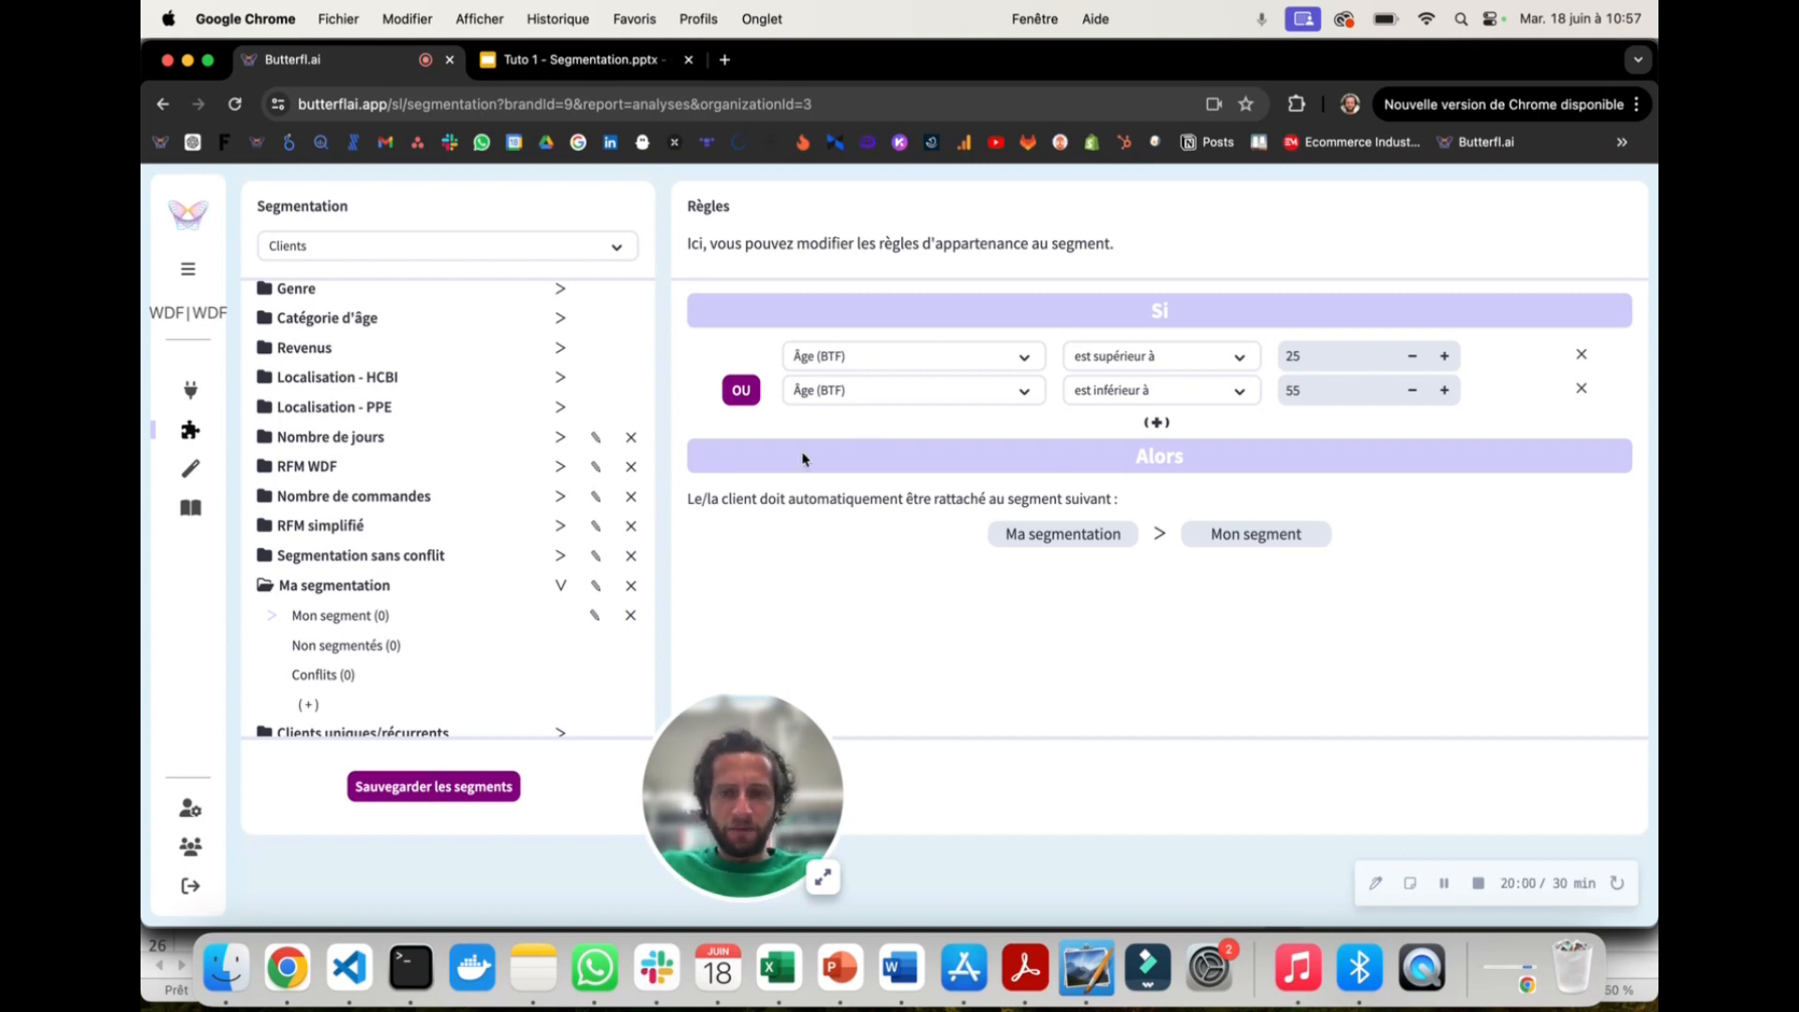
click(737, 403)
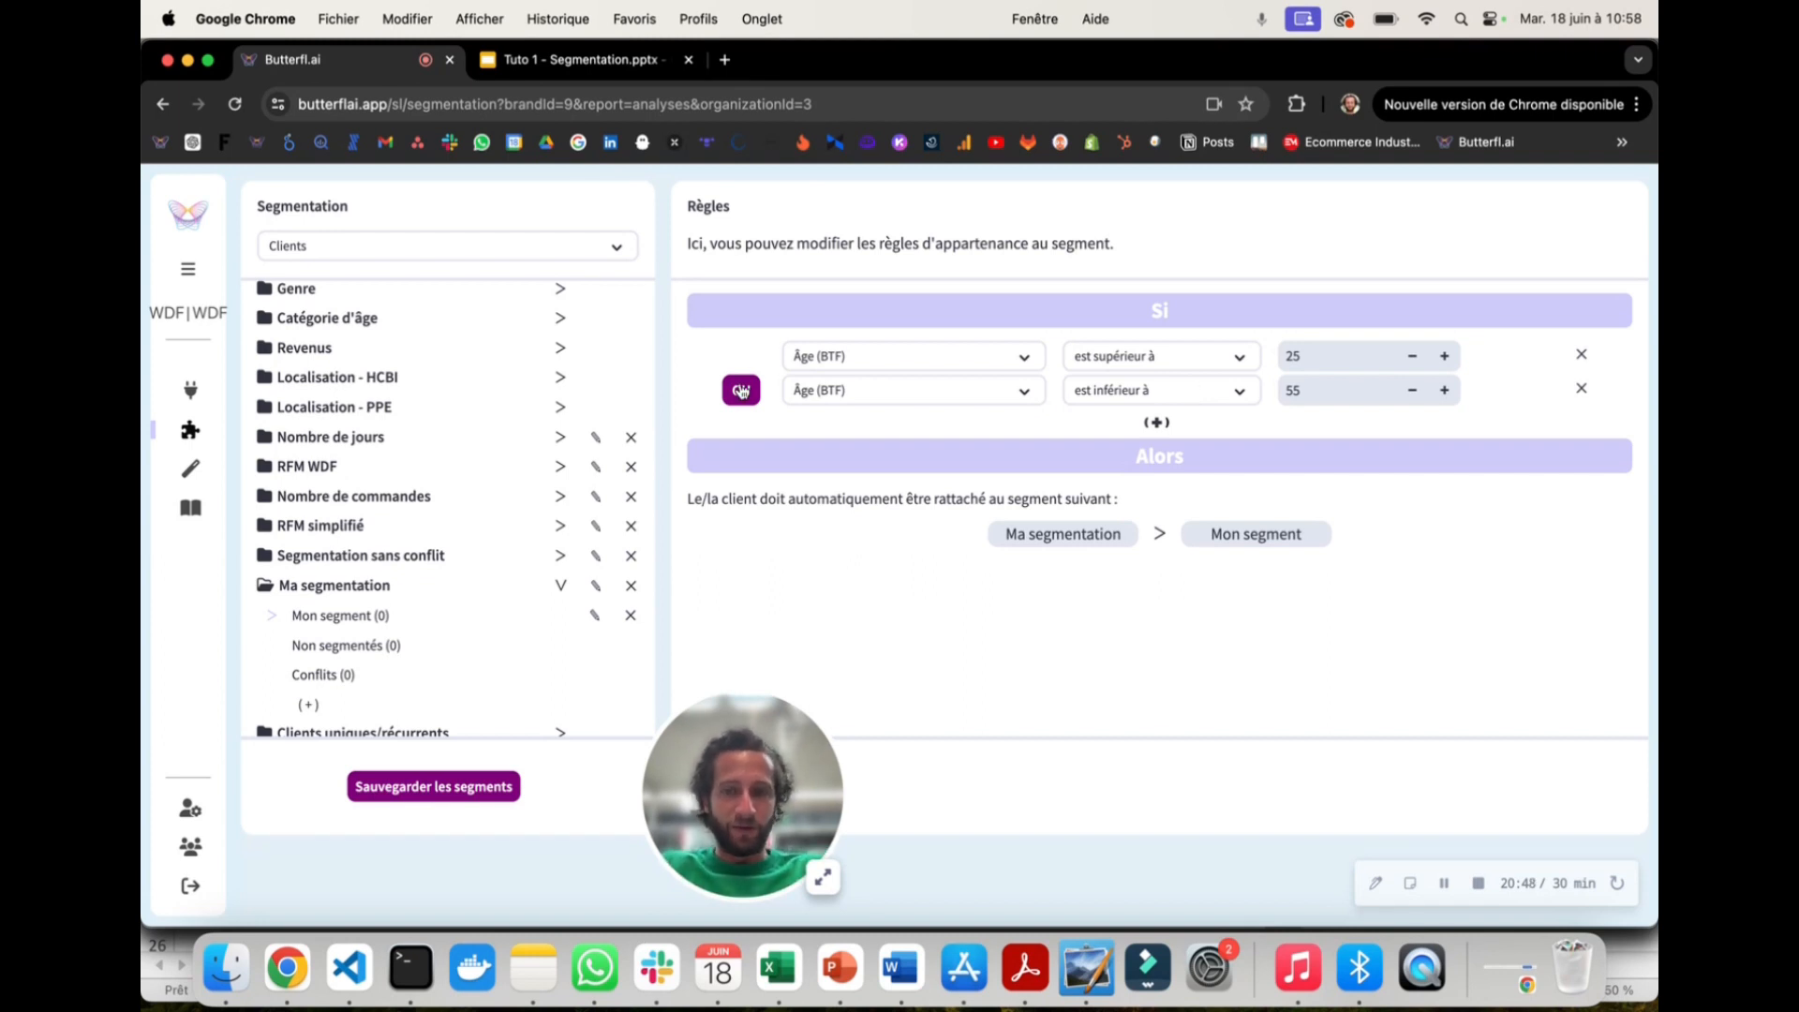
click(741, 391)
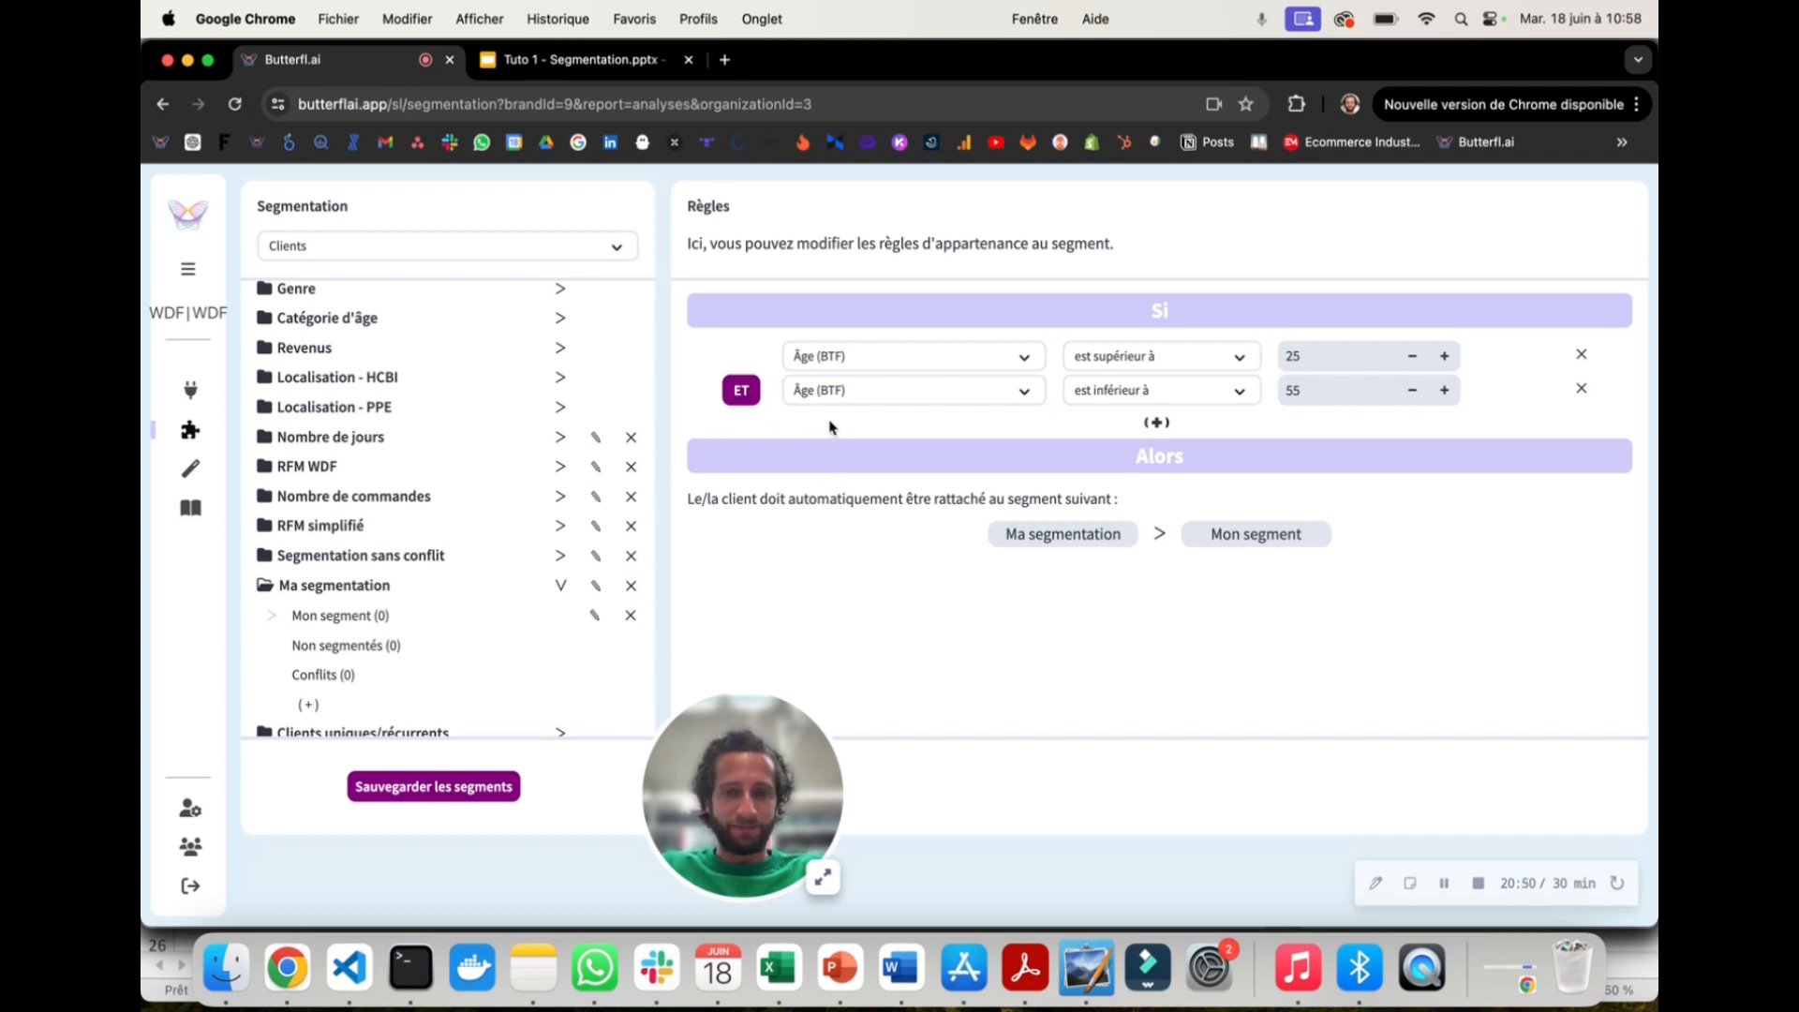
Step: Switch to the Google Slides presentation and show the slide "Vérifier une segmentation 1 / 4"
click(573, 59)
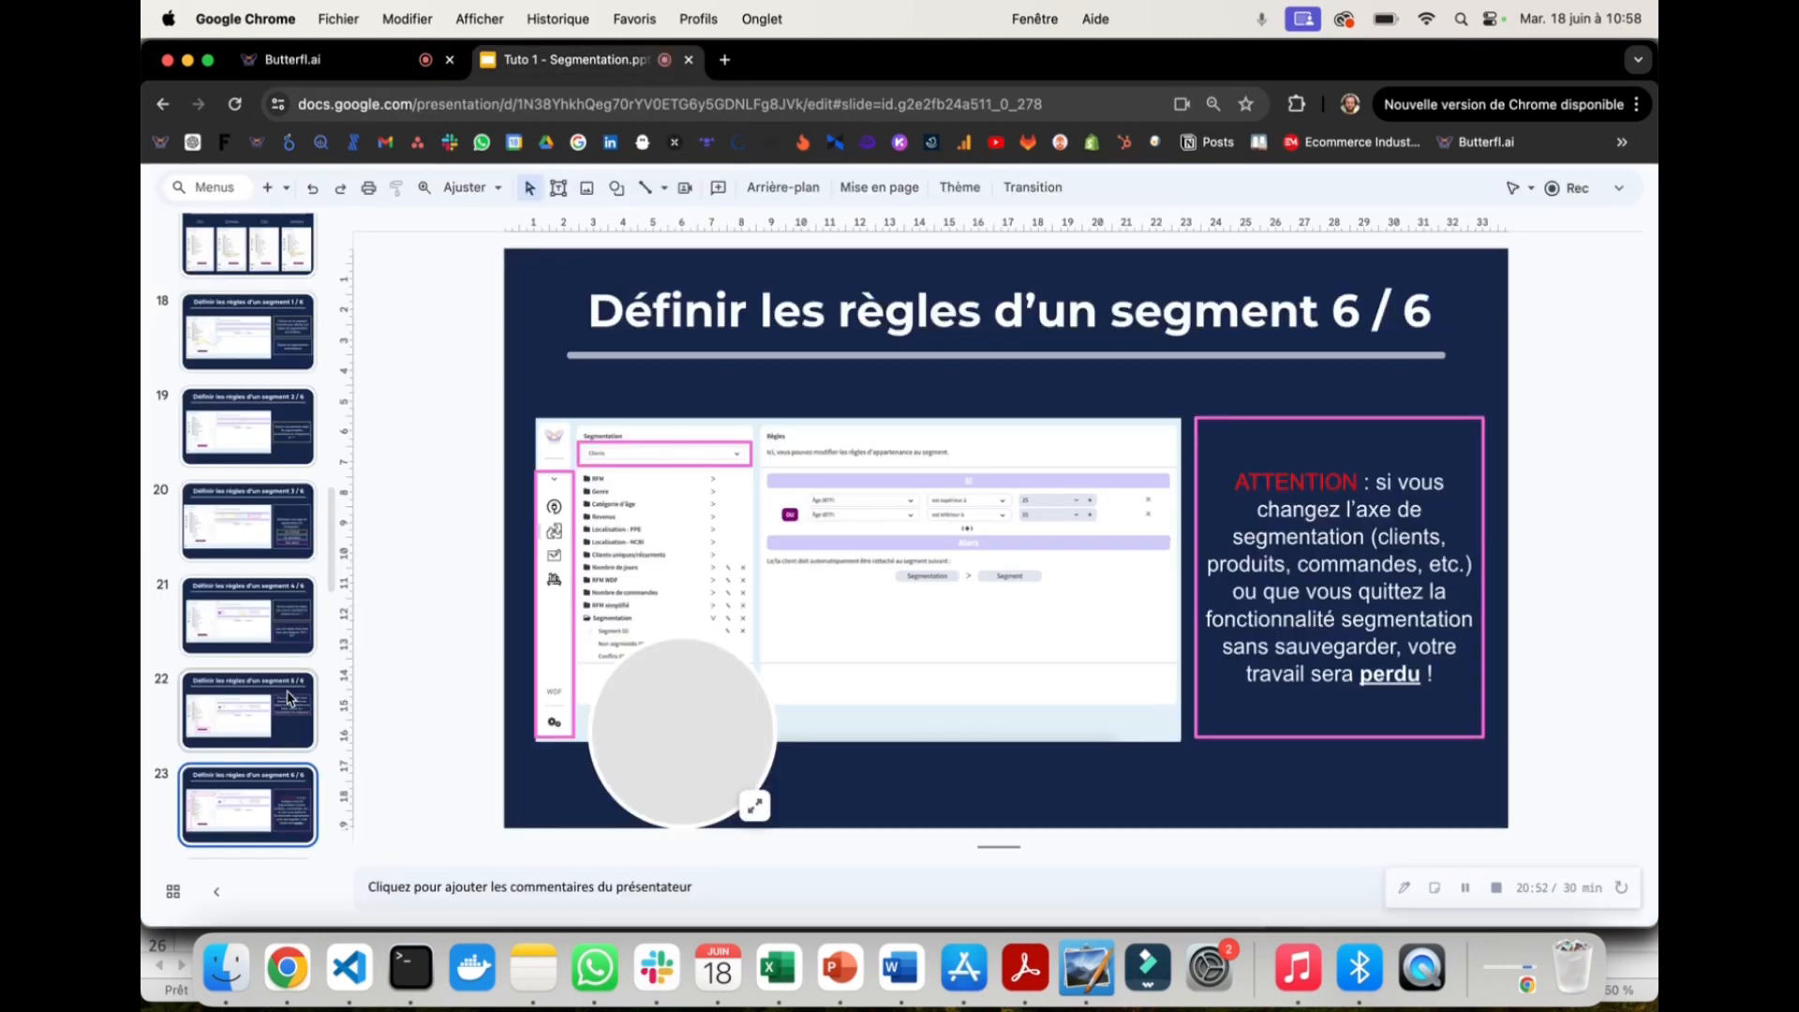
scroll(290, 698, down, 2)
click(291, 699)
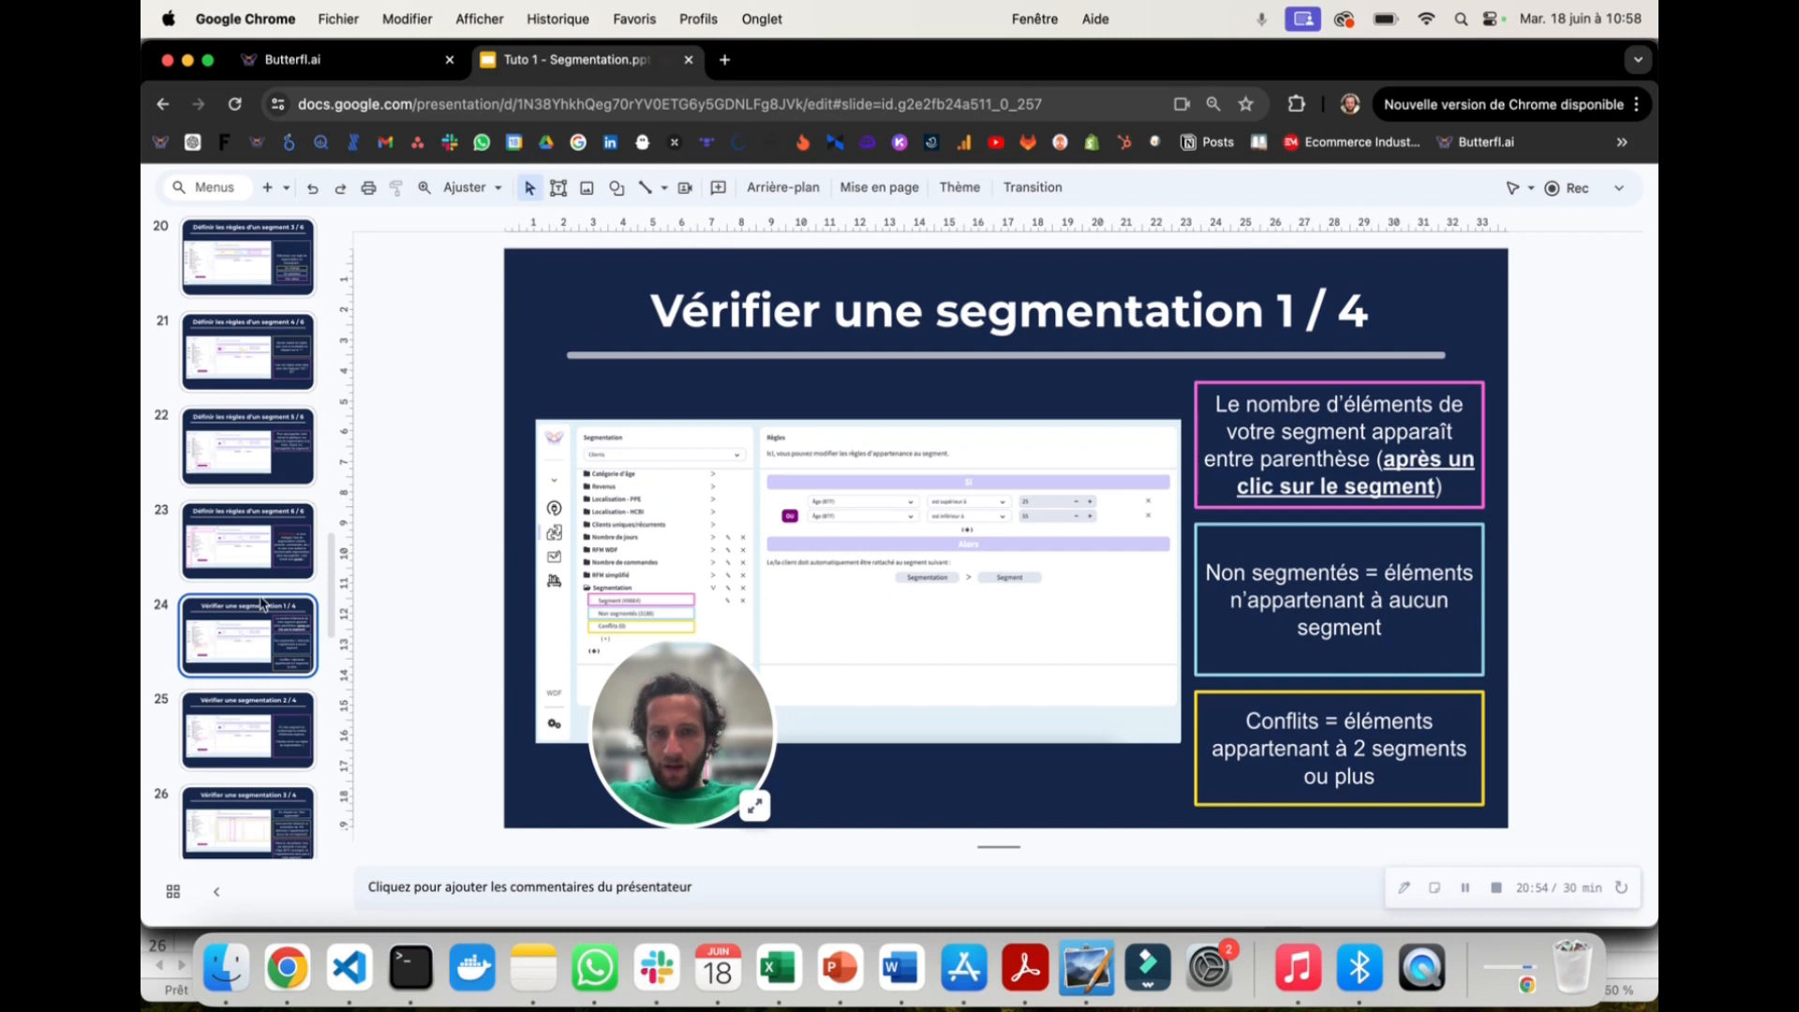
Step: Return to Butterfl.ai and save the segments with the new rules of "Mon segment"
click(363, 64)
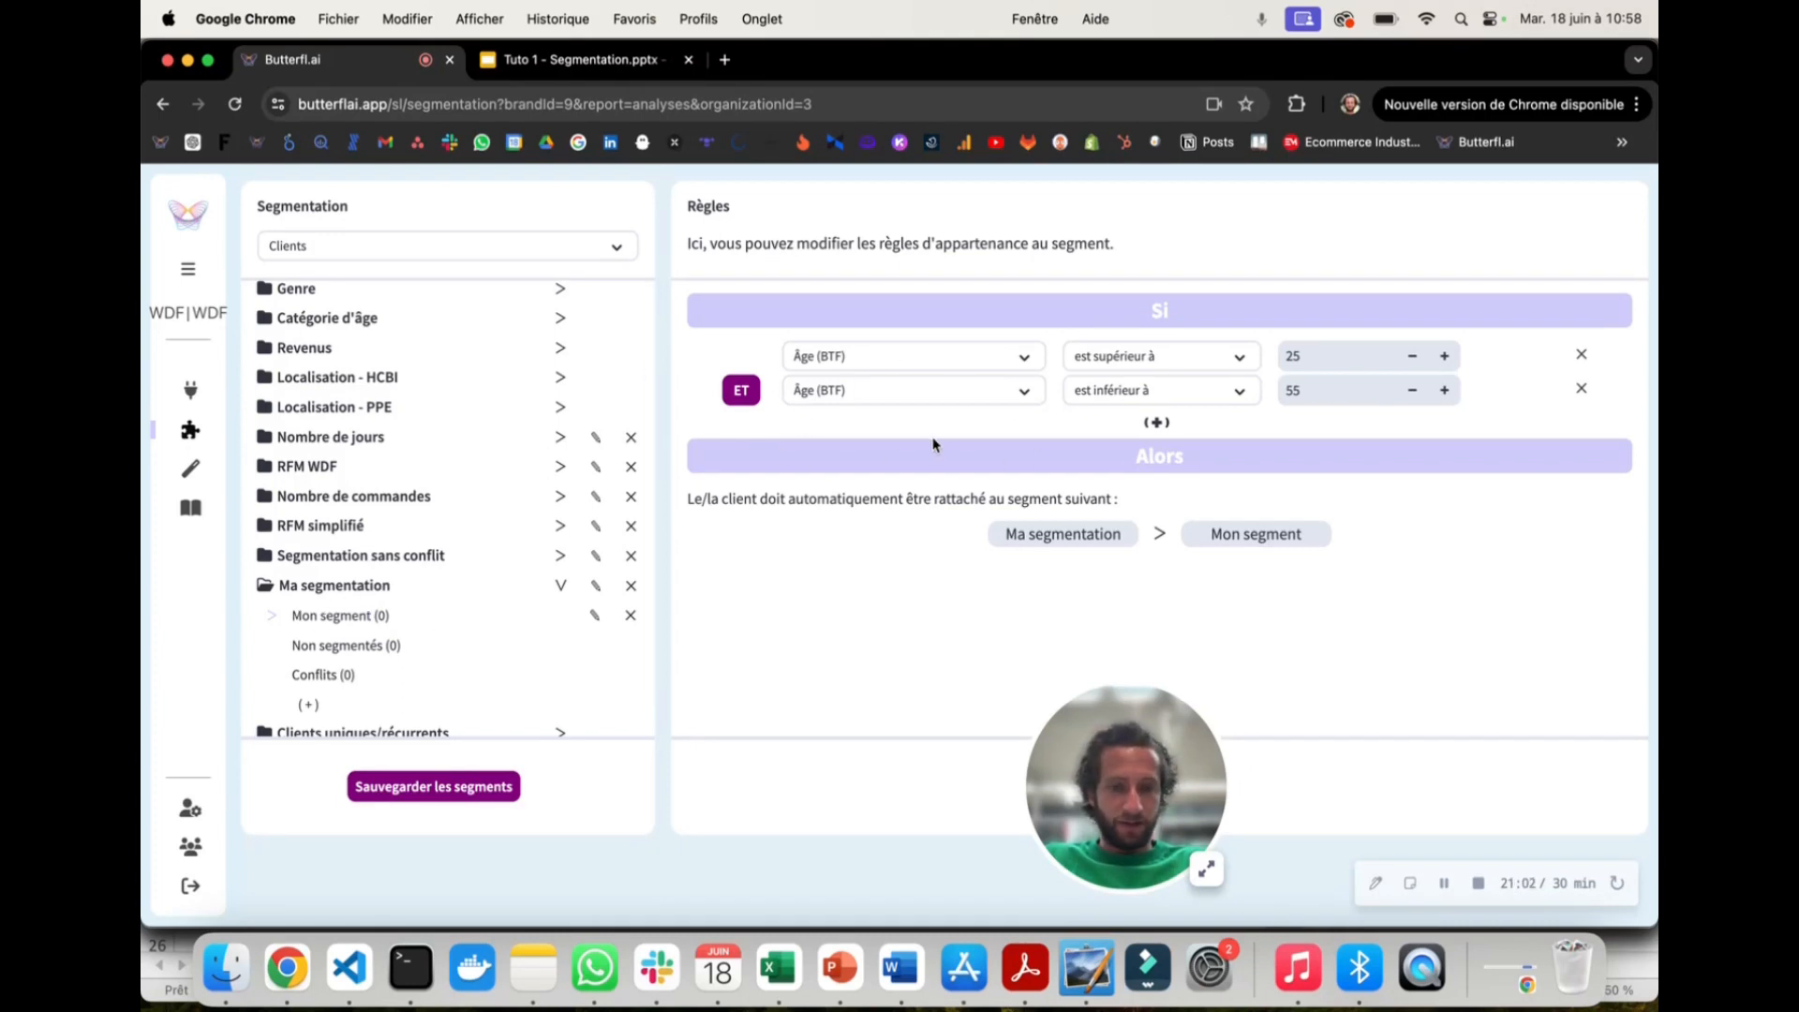
scroll(406, 630, down, 2)
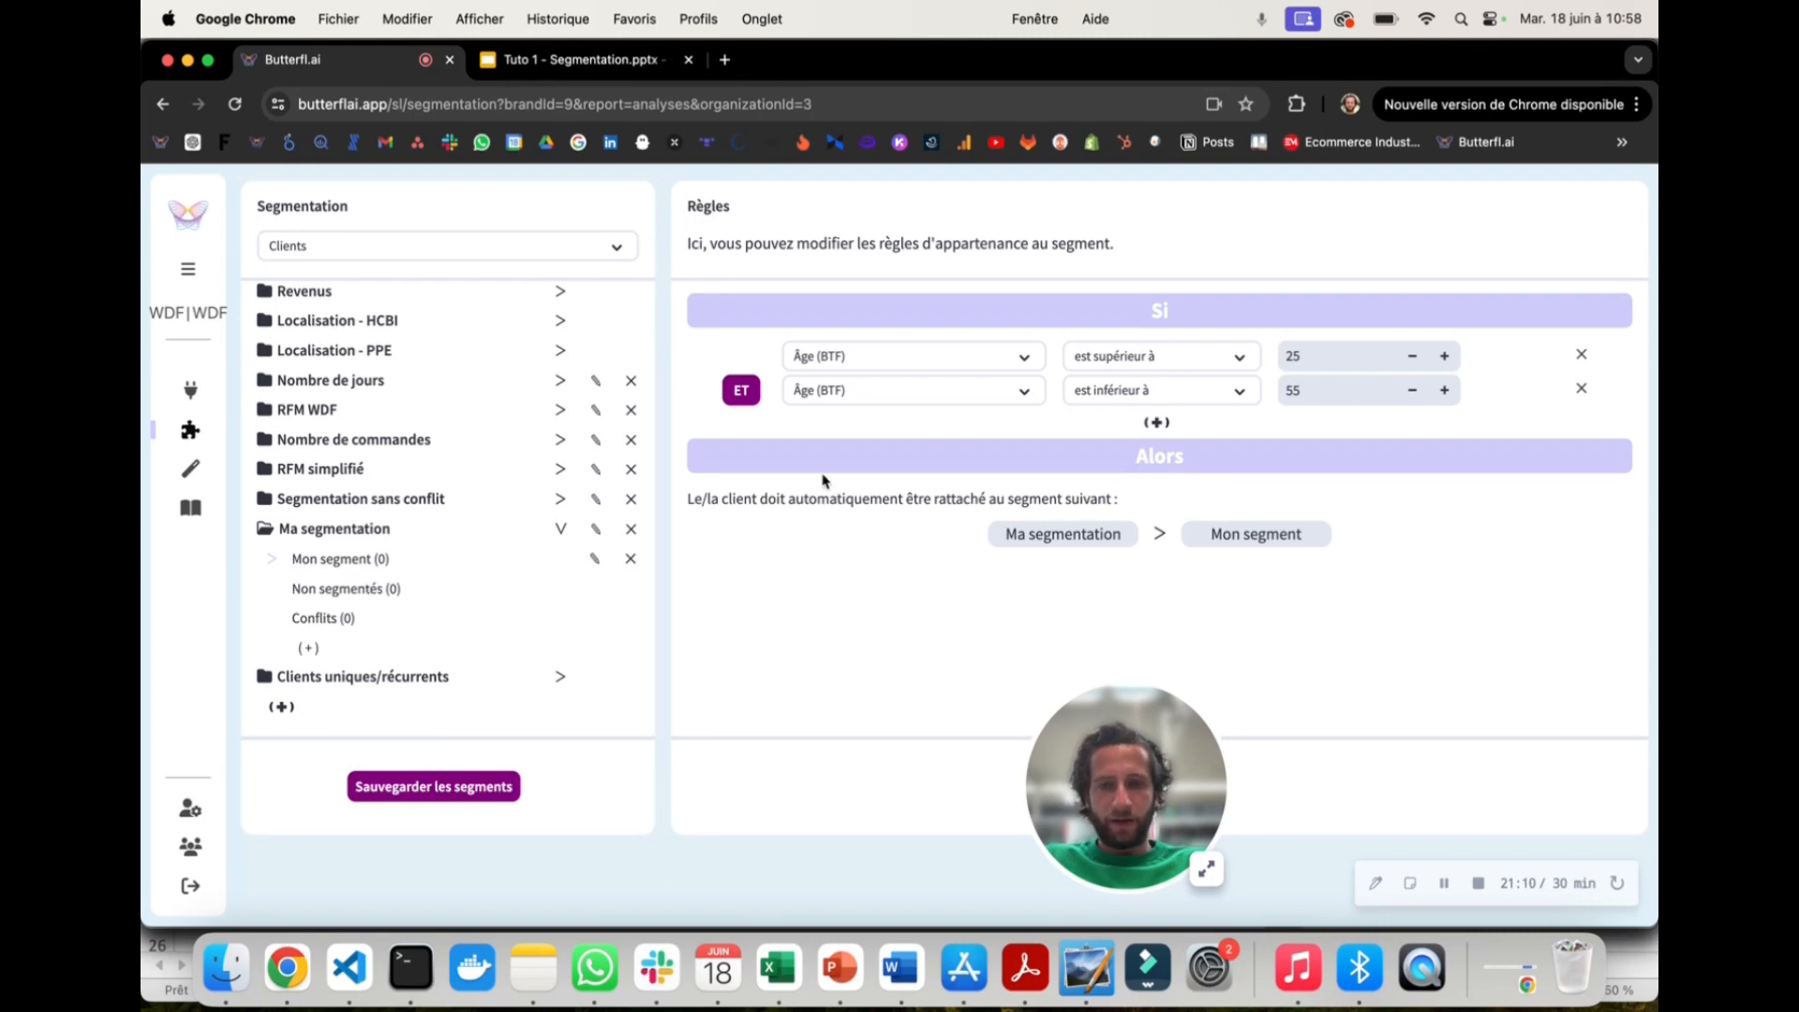
mouse_move(185, 473)
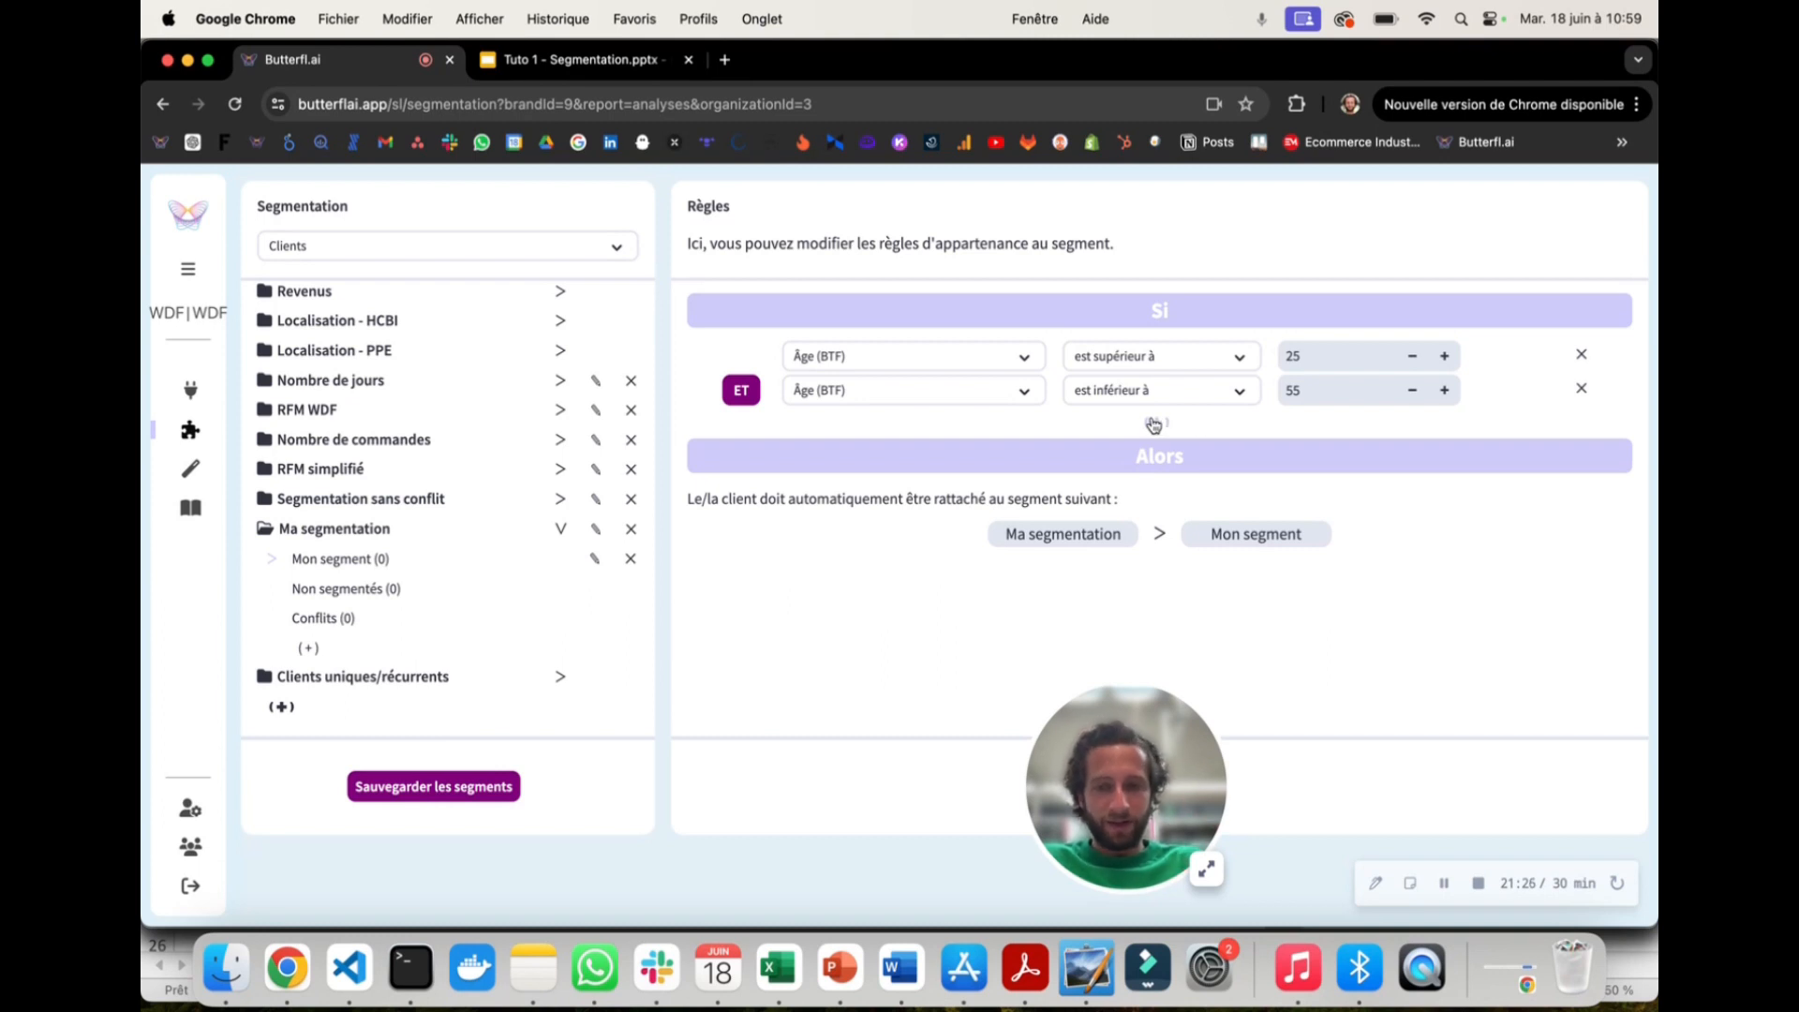
click(466, 789)
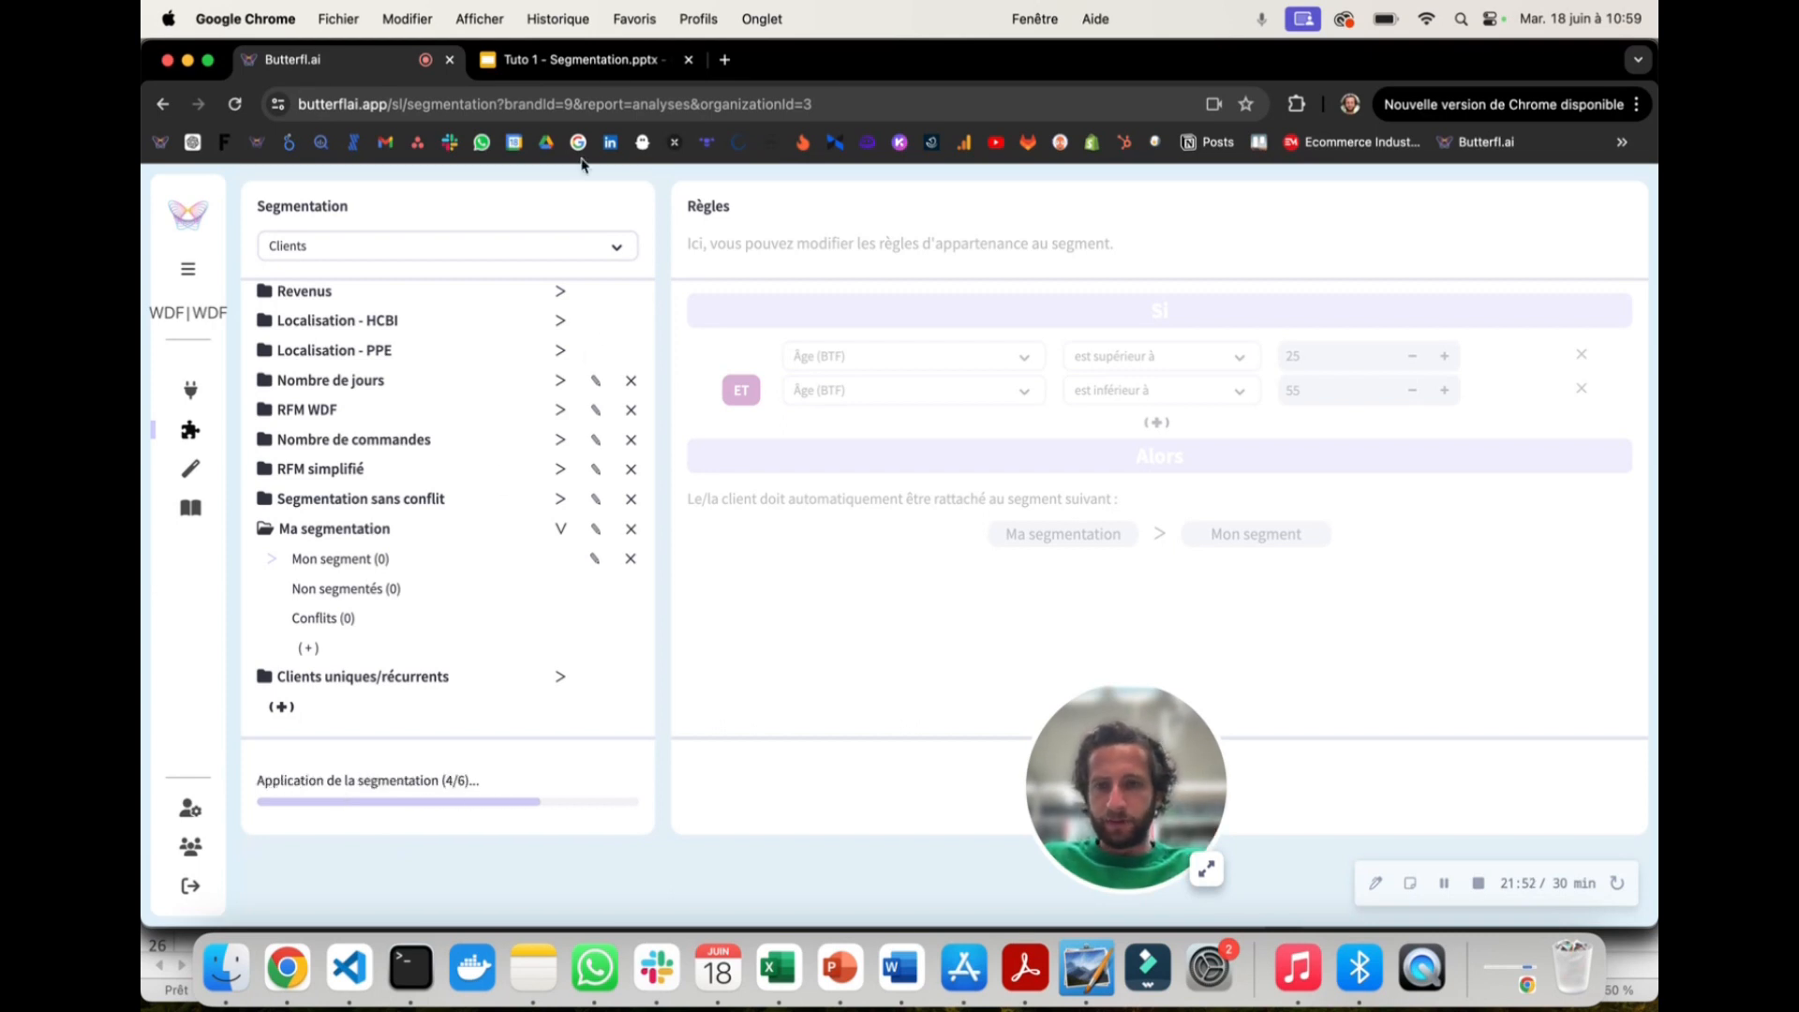
Step: Switch to the Google Slides presentation and review the slides "Vérifier une segmentation" from 2 / 4 onward
click(581, 62)
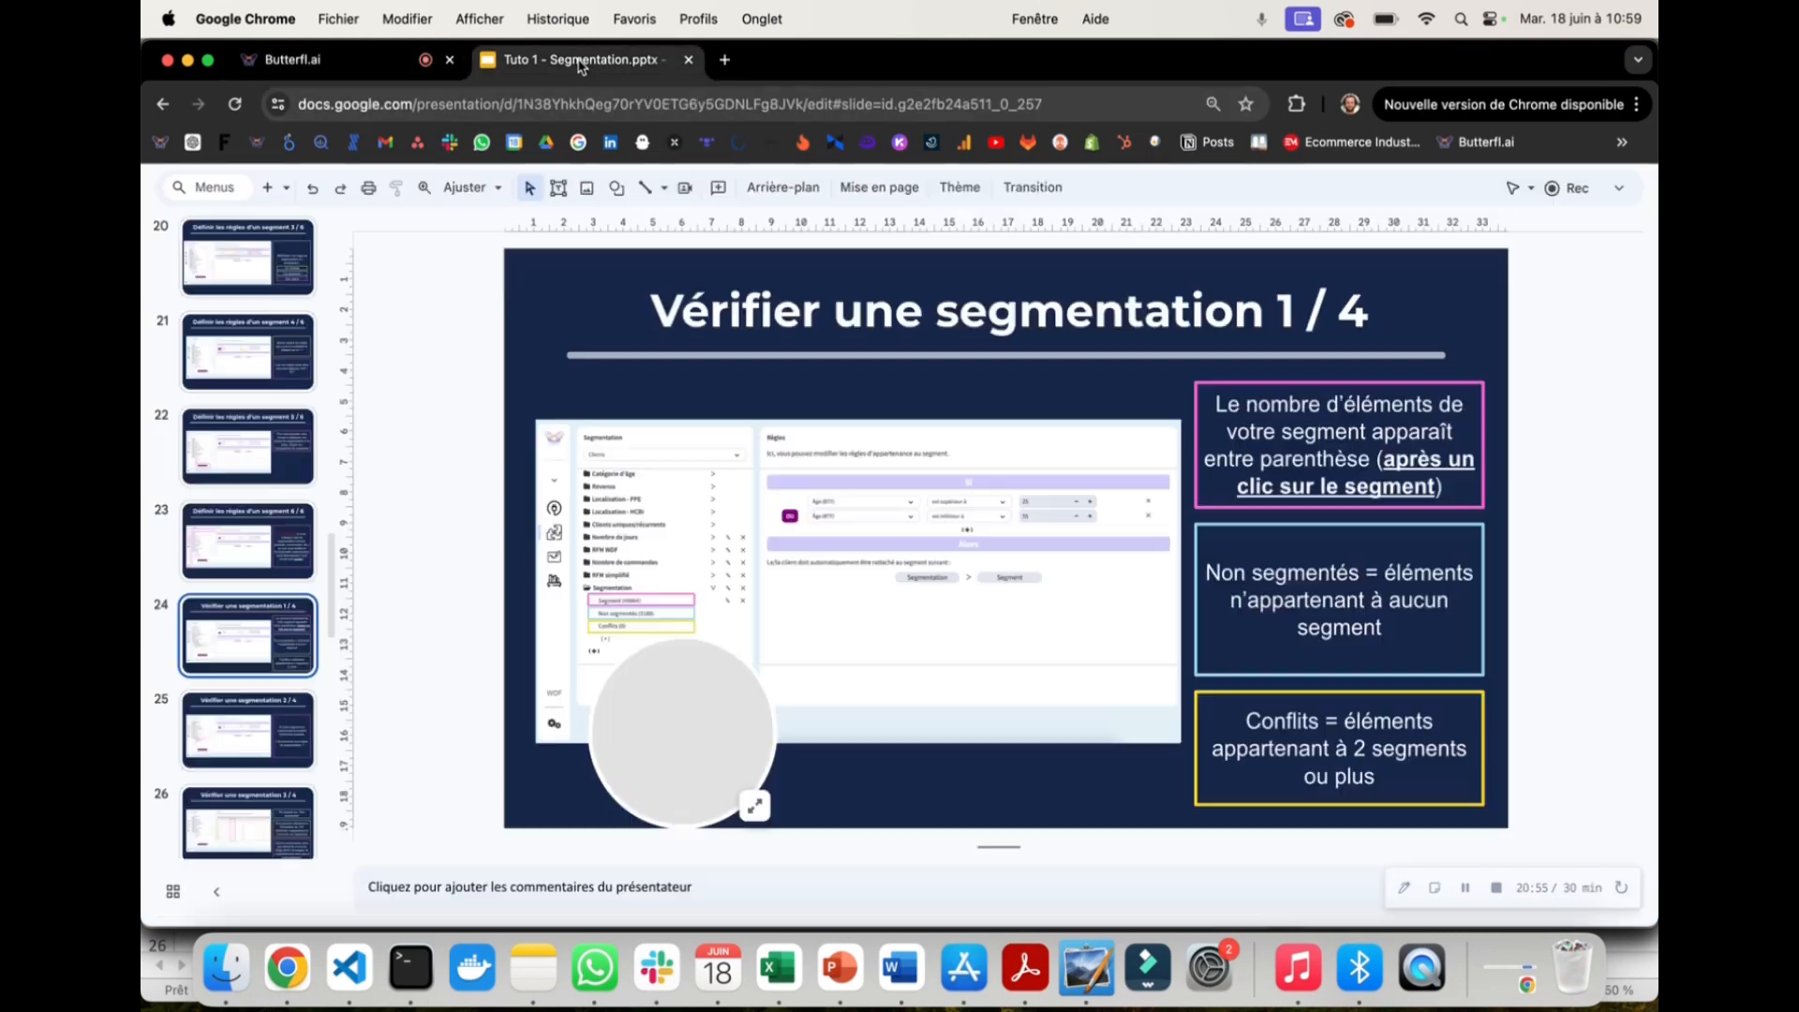
scroll(248, 562, down, 2)
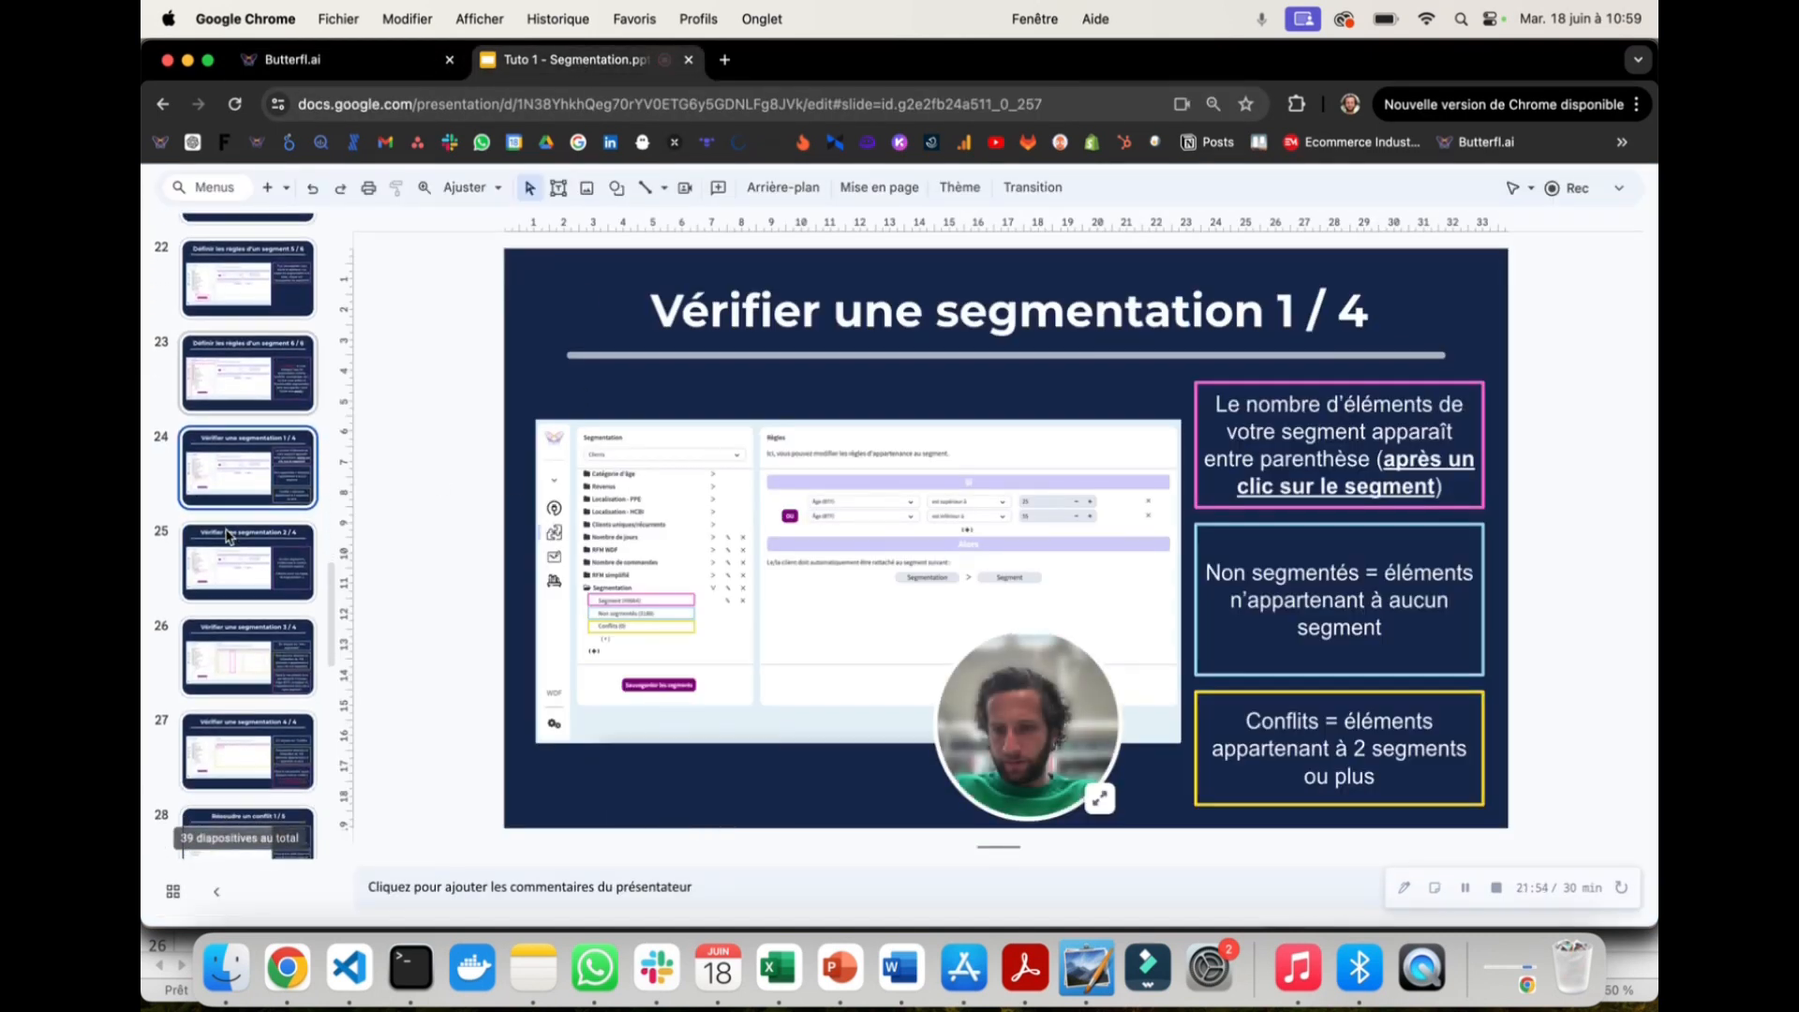
click(227, 551)
click(223, 675)
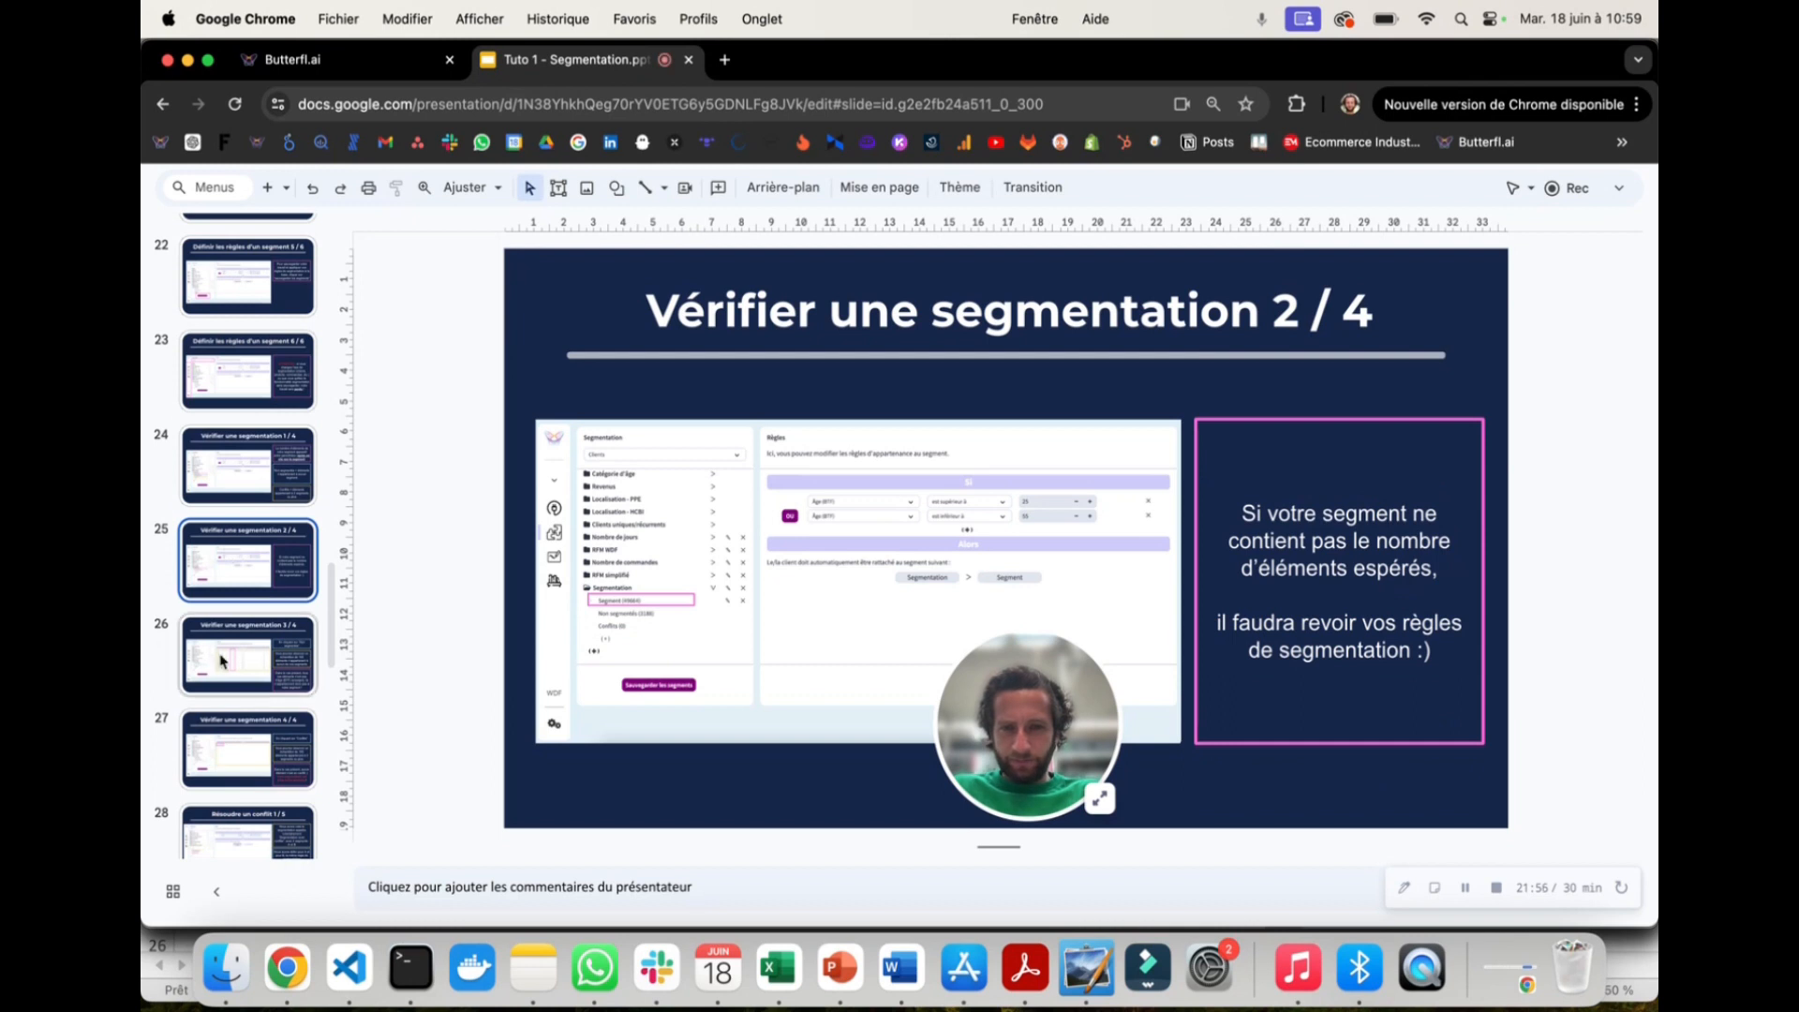
Step: Return to Butterfl.ai, check the element count of "Mon segment" and view the sample of "Non segmentés" clients
click(343, 70)
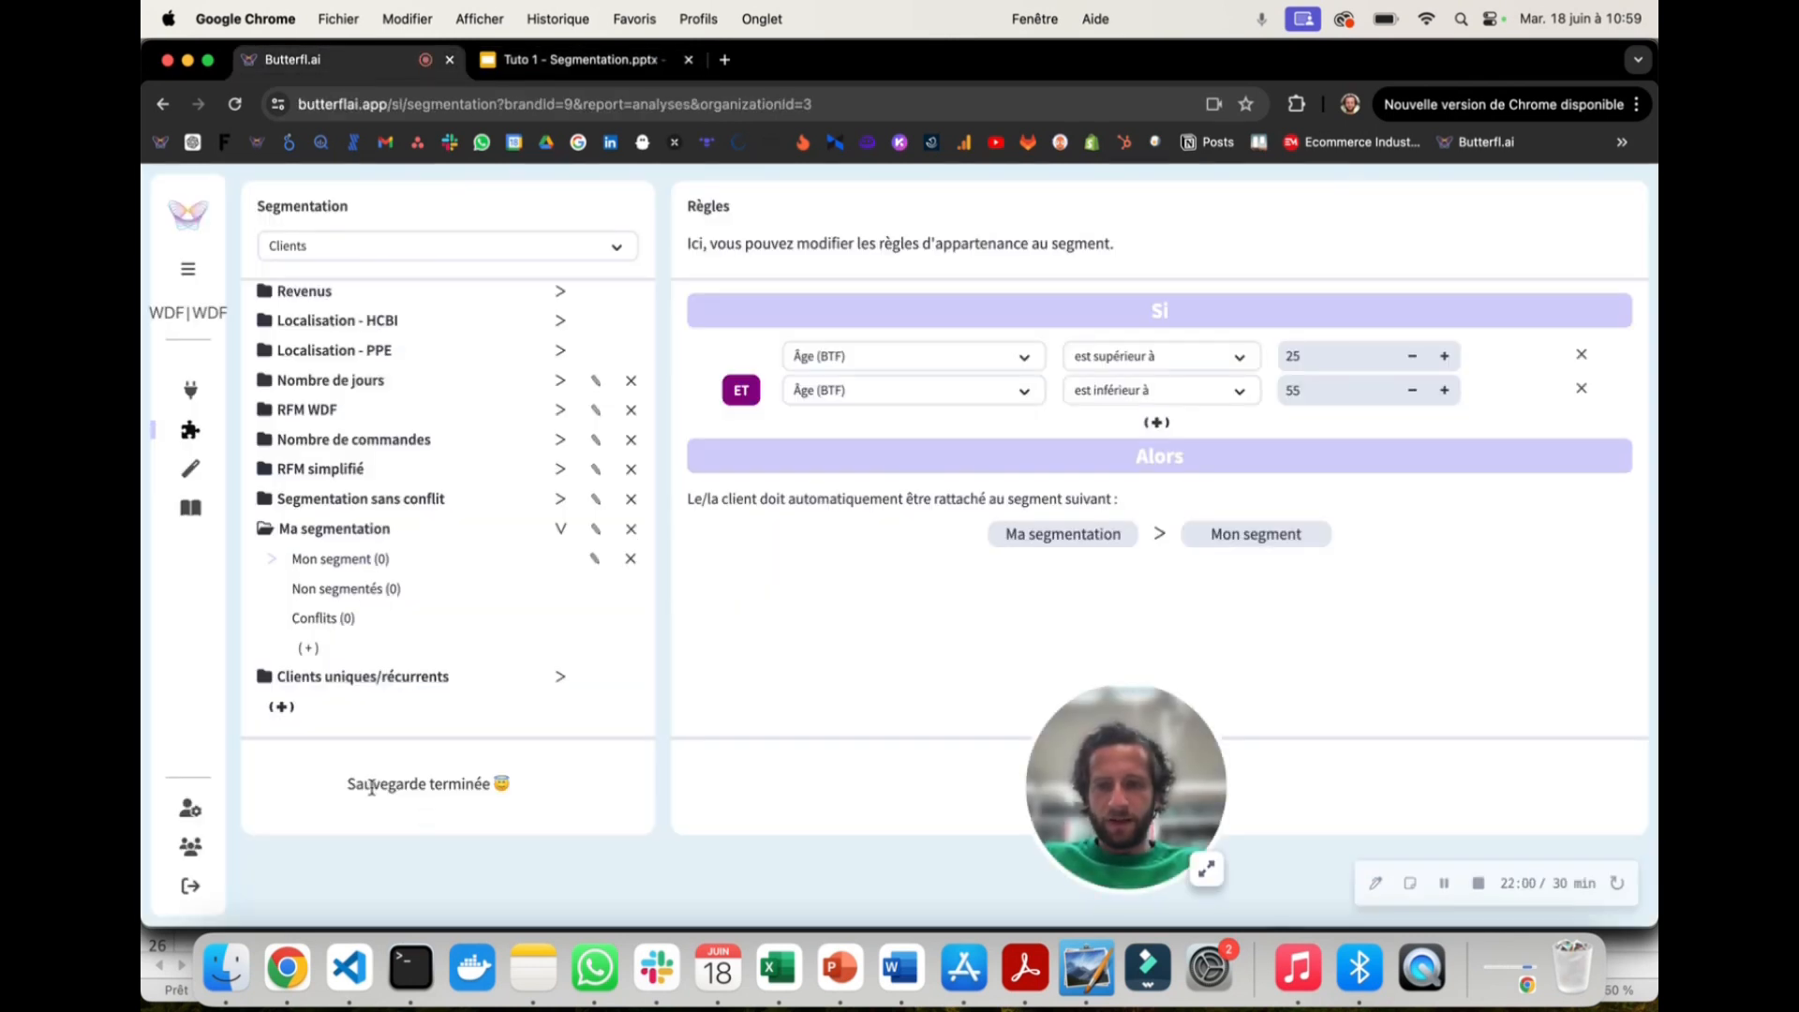
click(327, 568)
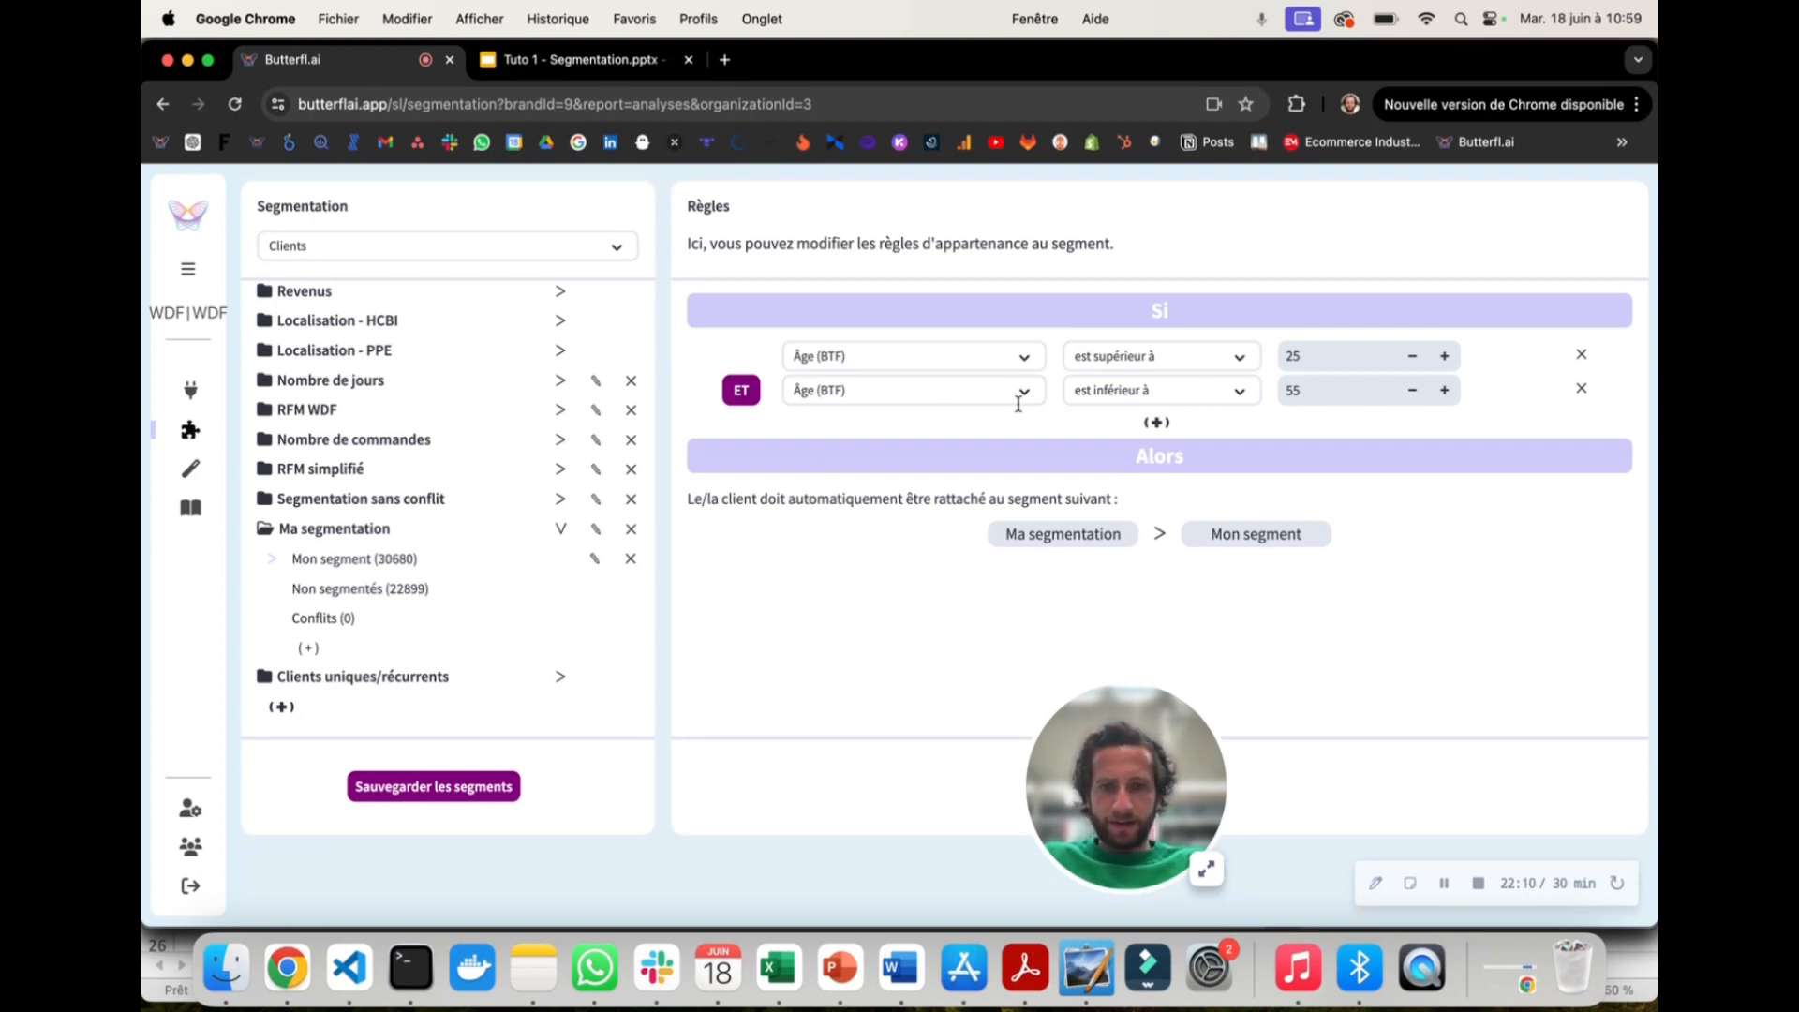
click(384, 590)
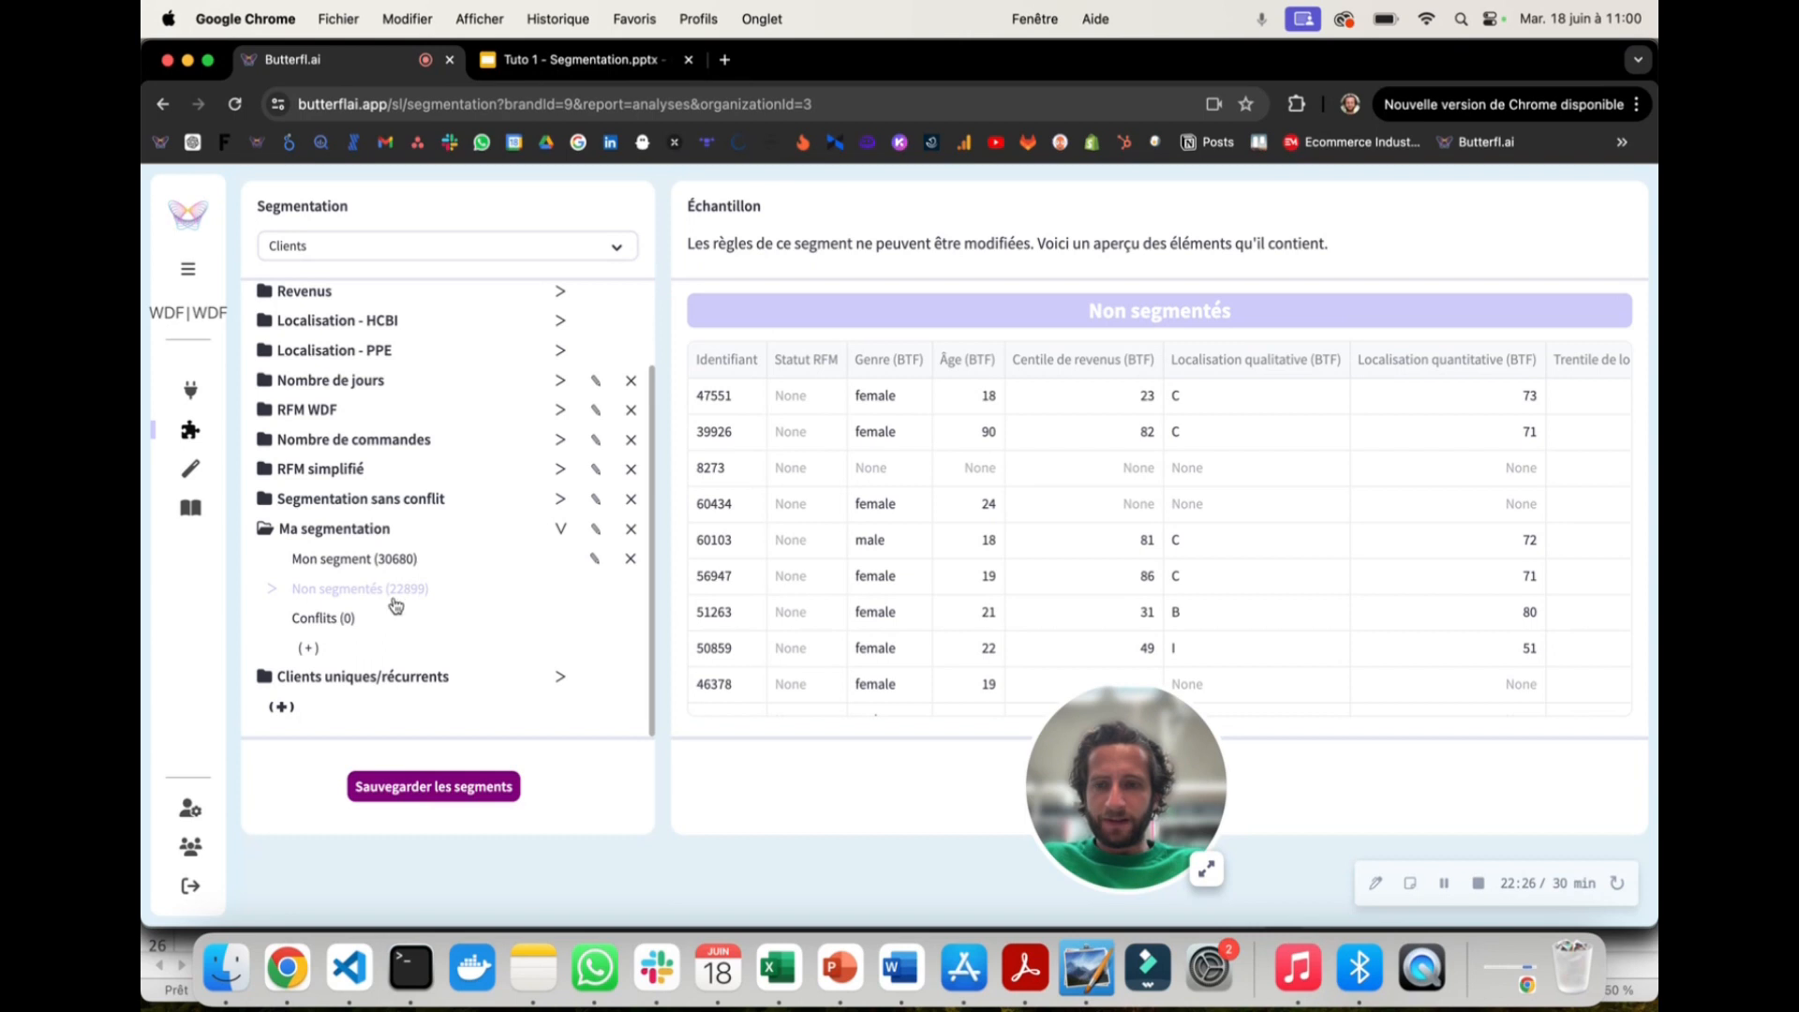
Step: Examine the client ages throughout the "Non segmentés" sample table of "Ma segmentation"
scroll(995, 470, down, 10)
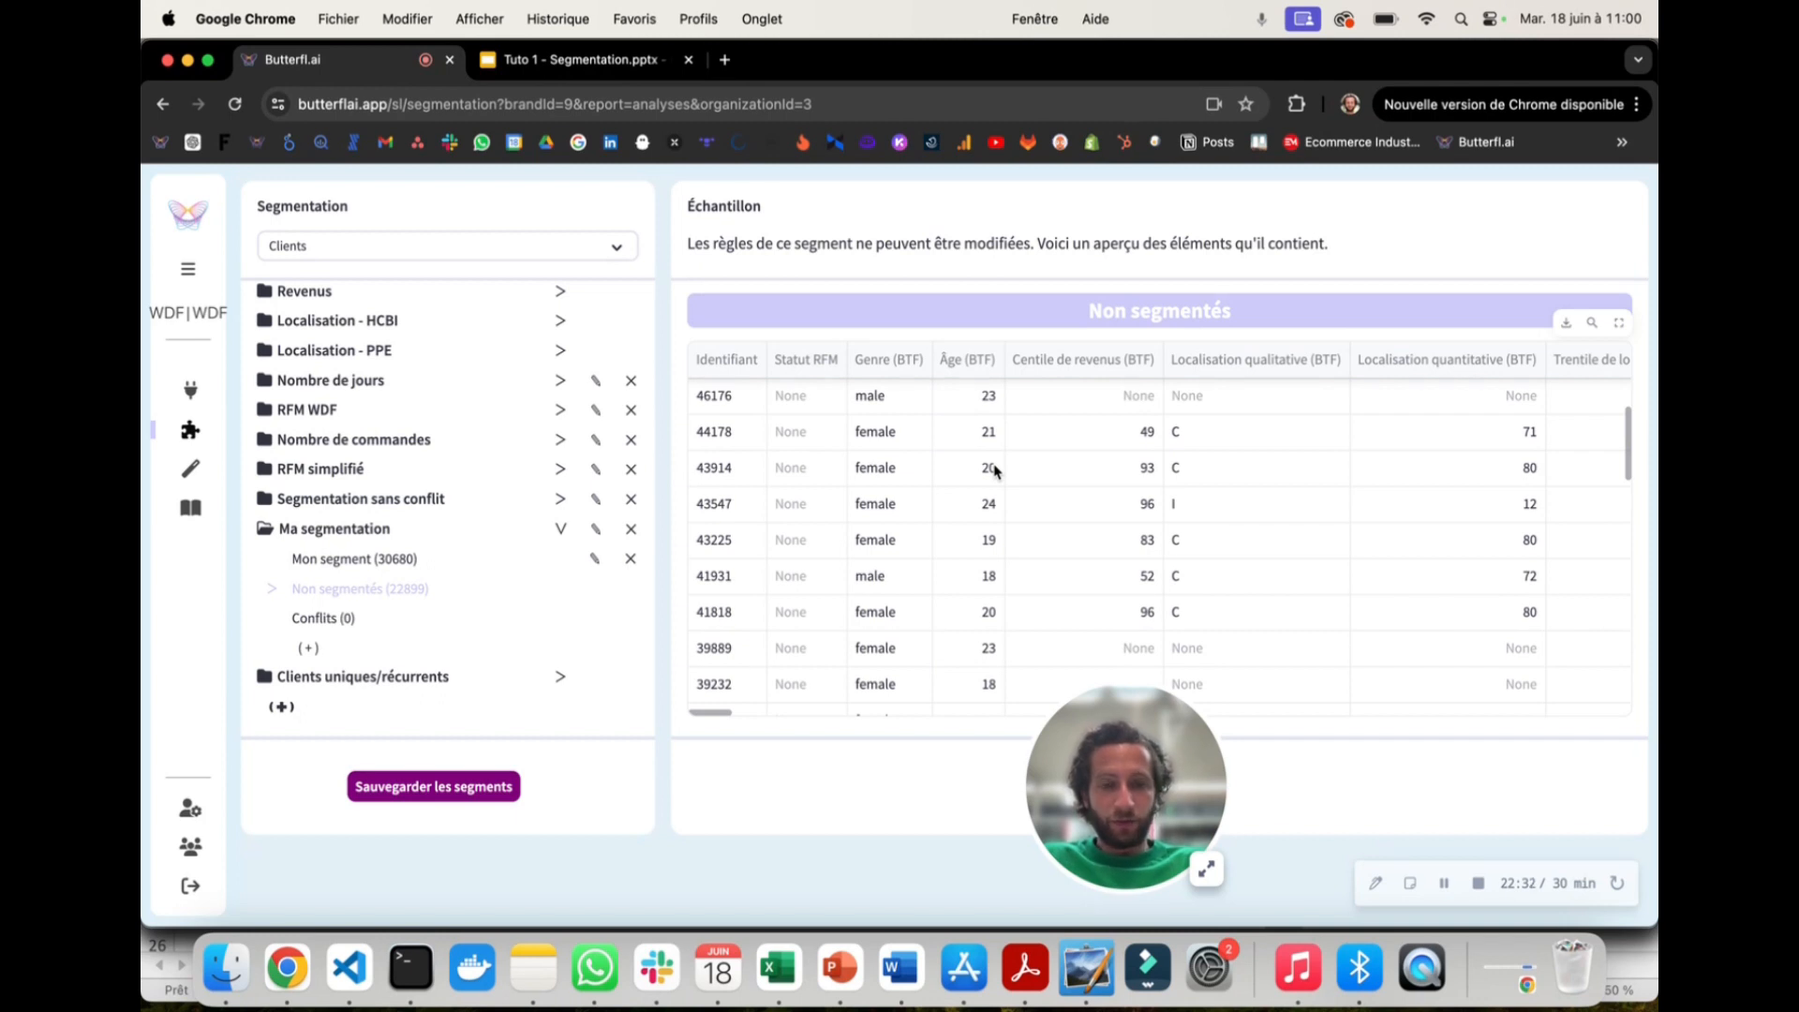
drag(1091, 730, 448, 728)
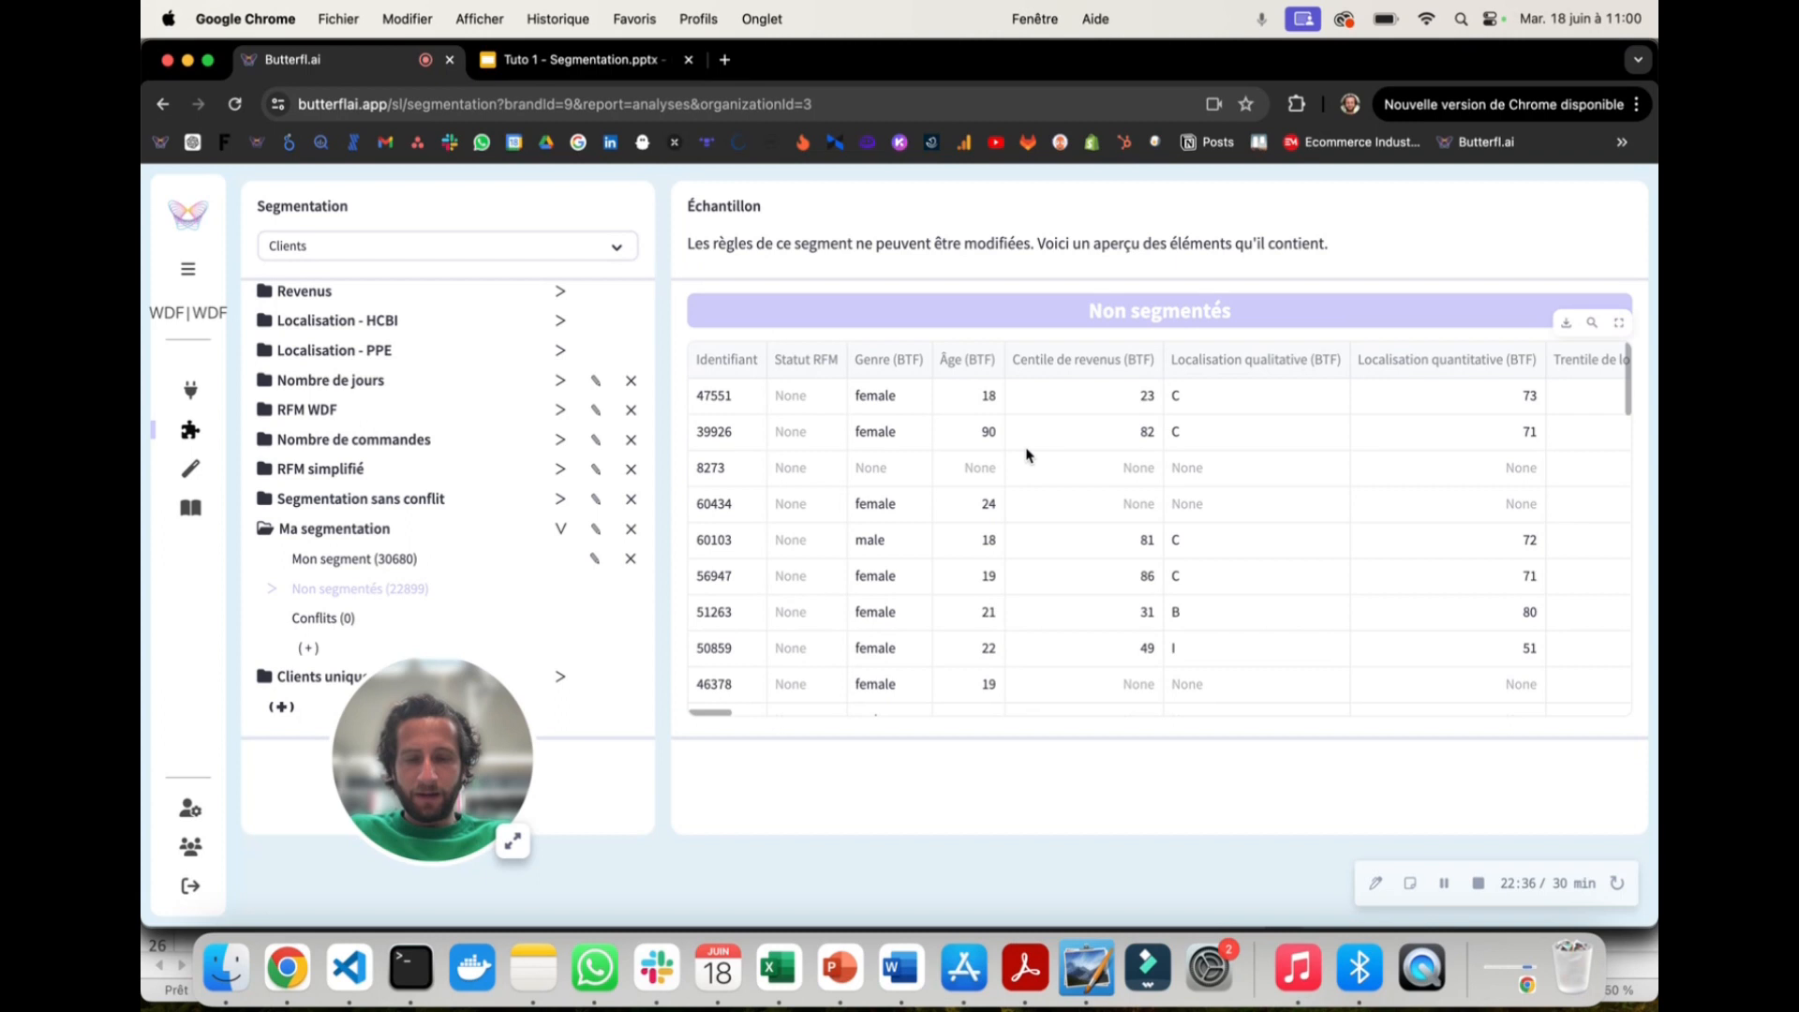
scroll(928, 542, down, 5)
scroll(928, 544, down, 5)
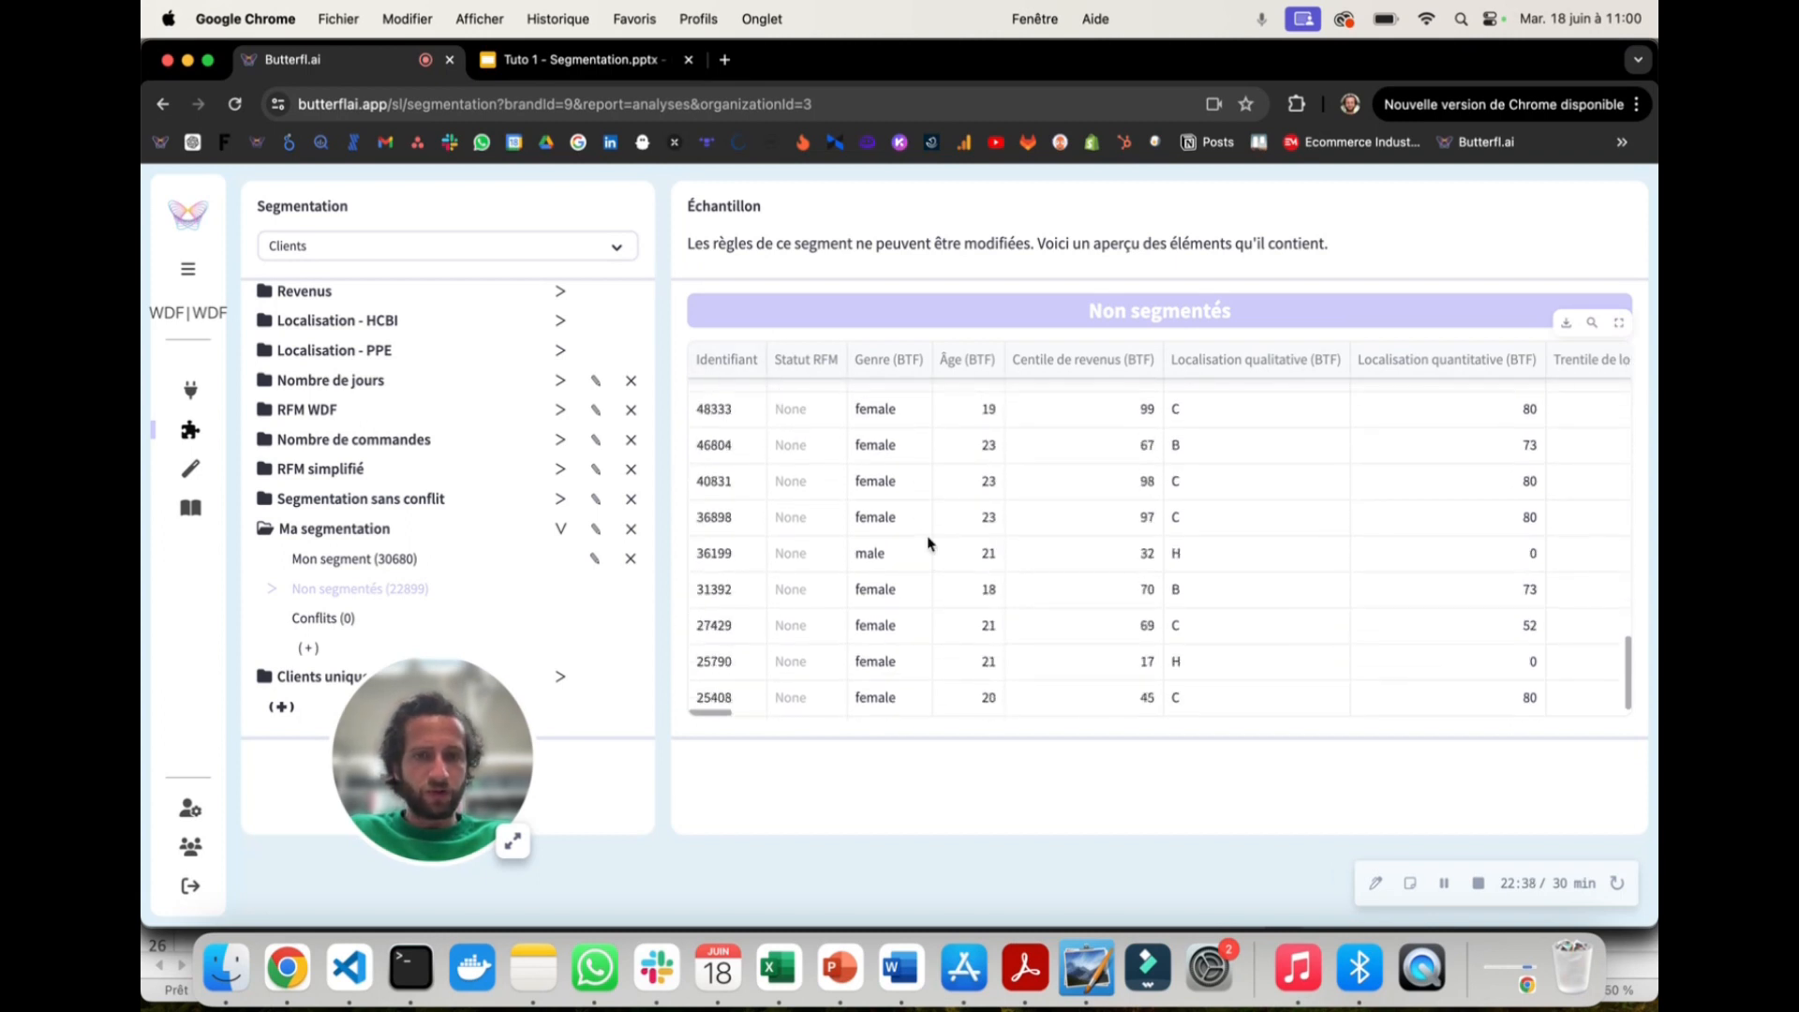
scroll(928, 543, up, 10)
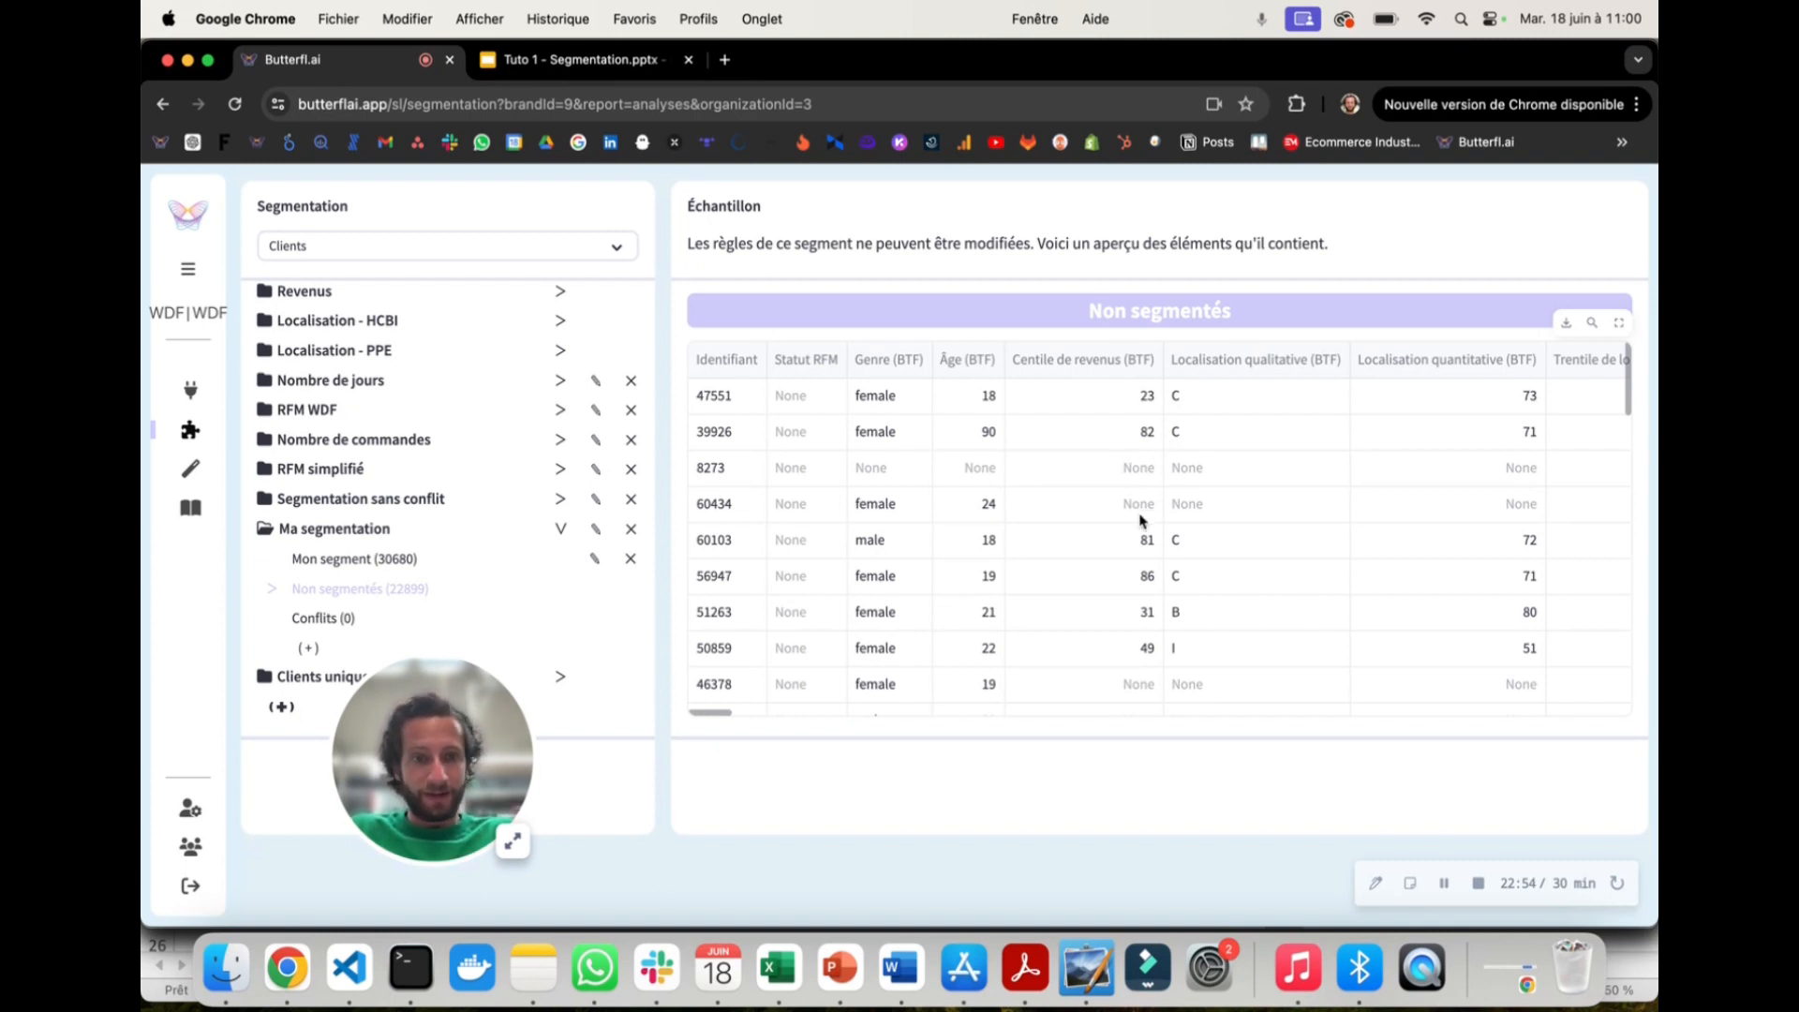
scroll(1140, 520, down, 10)
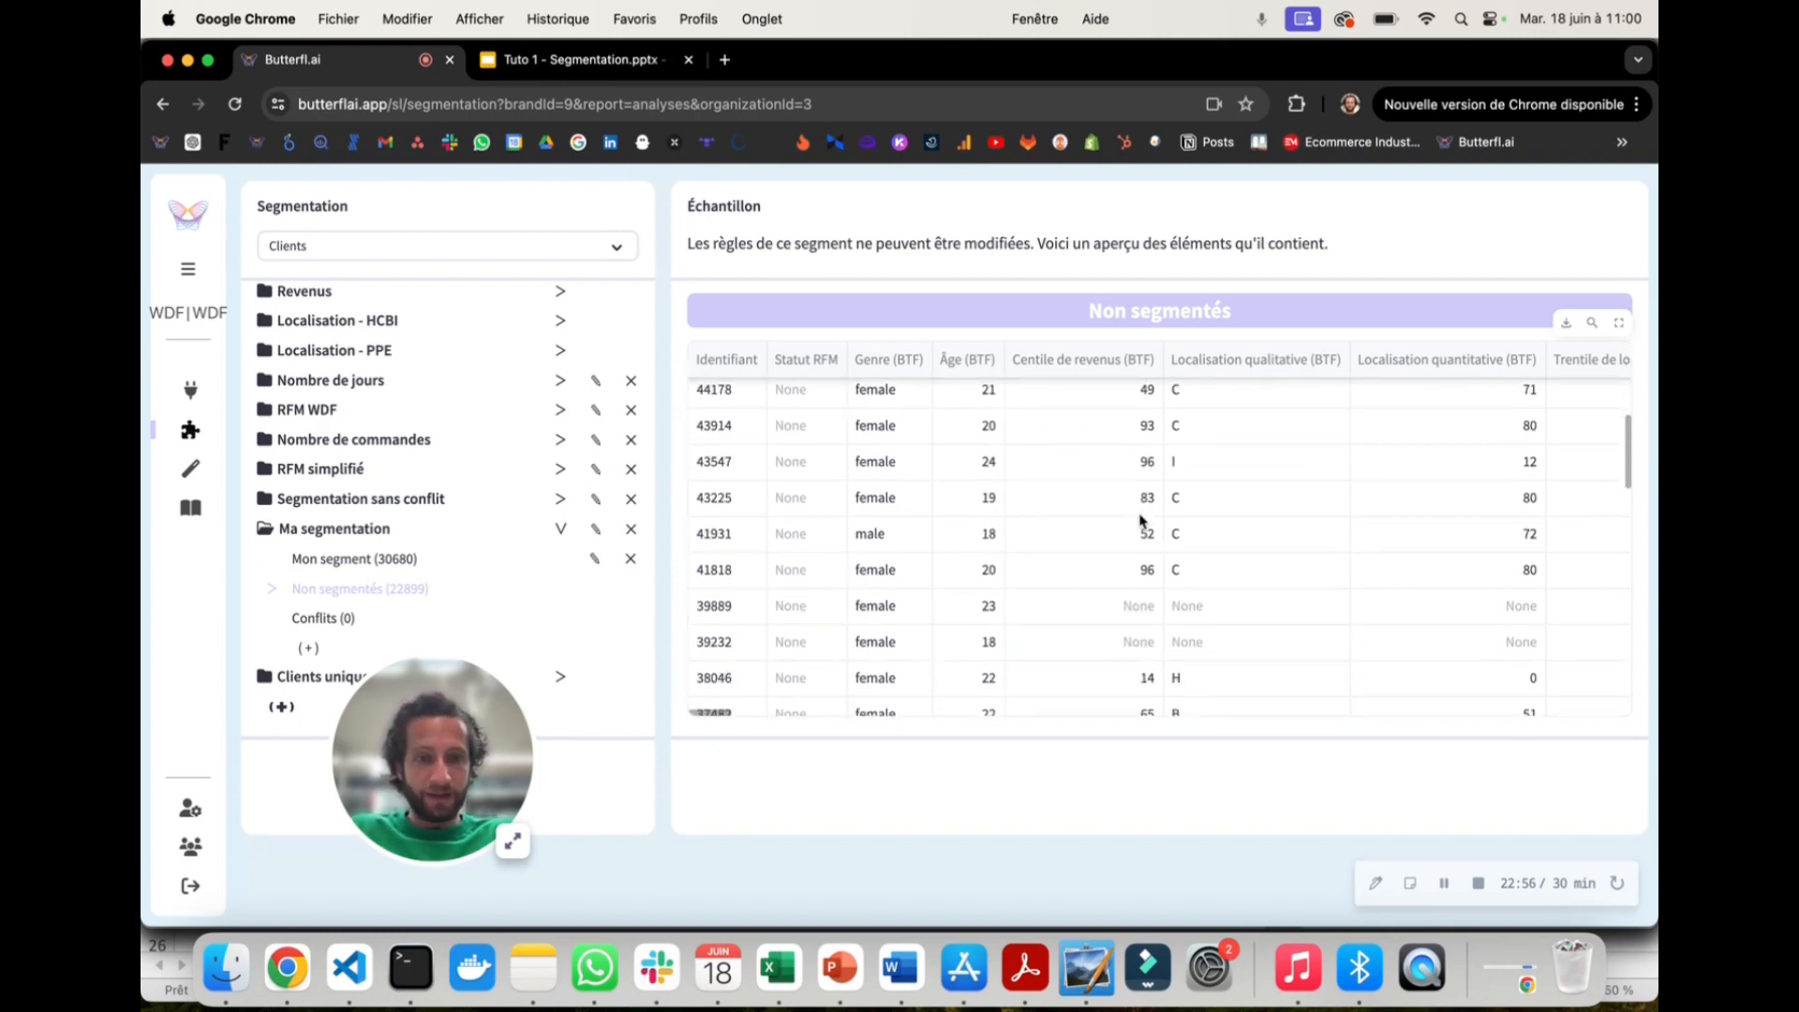
scroll(1142, 573, down, 2)
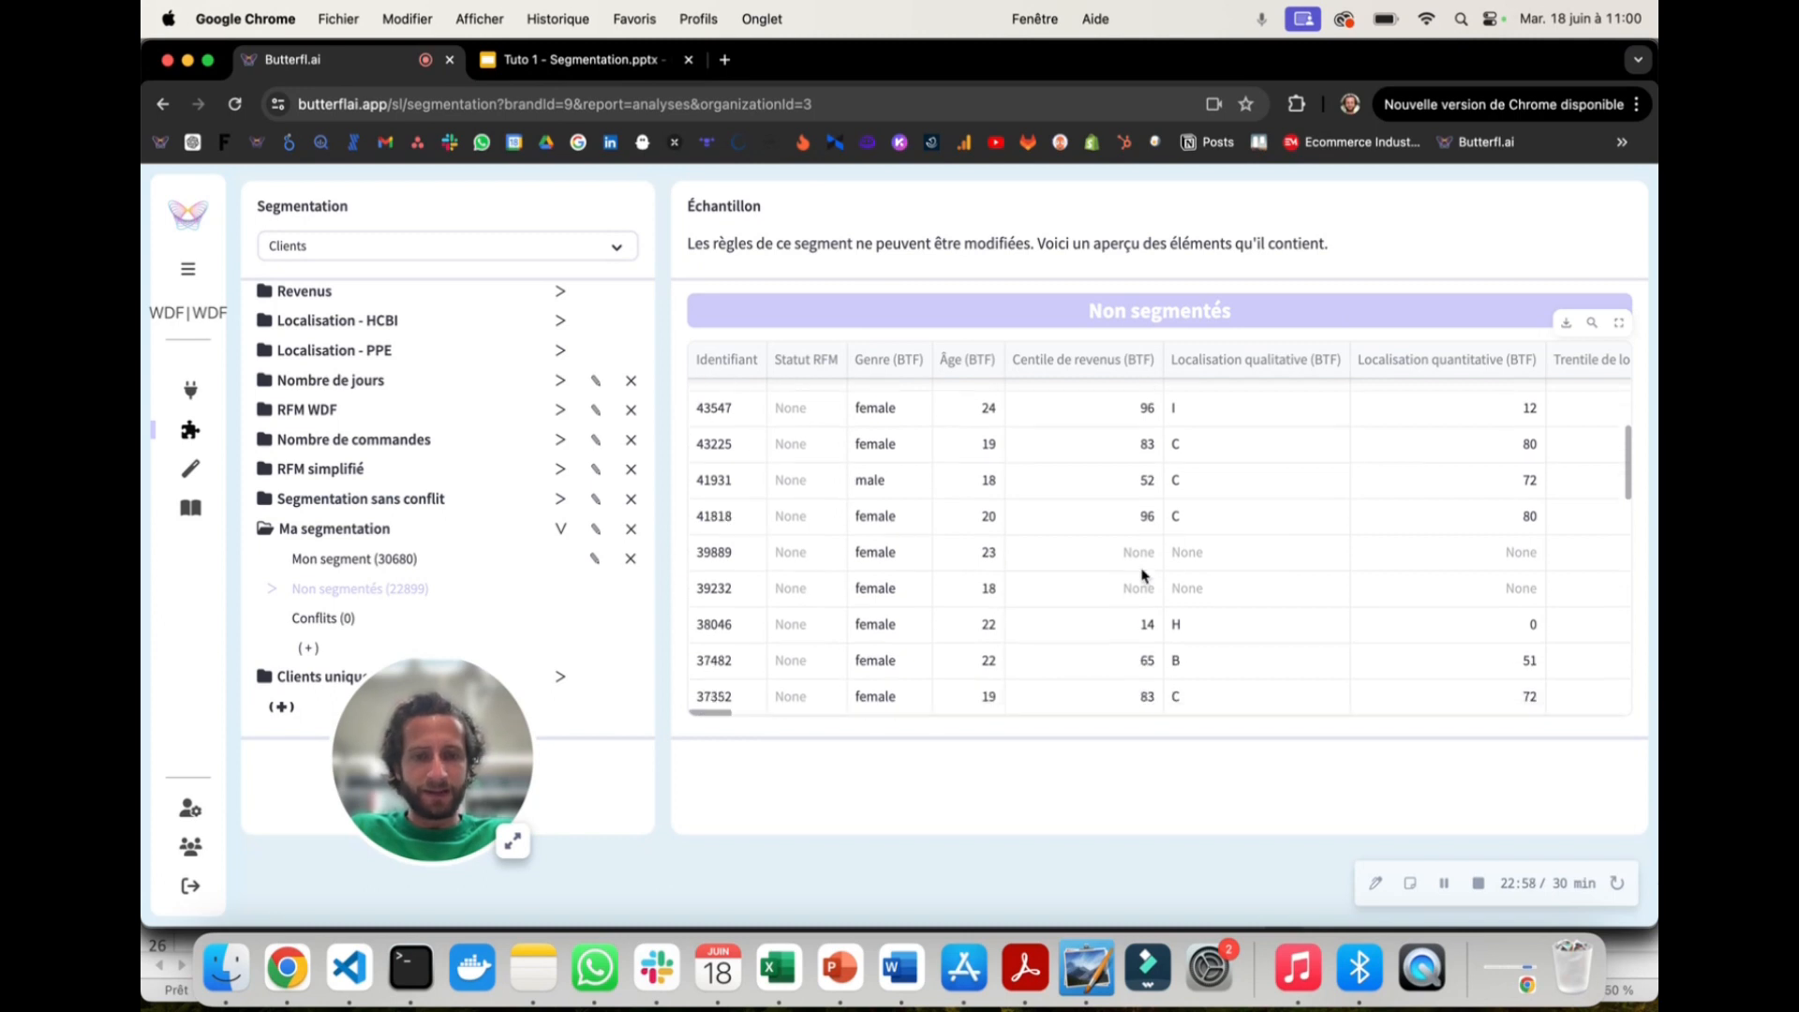
scroll(1171, 566, down, 2)
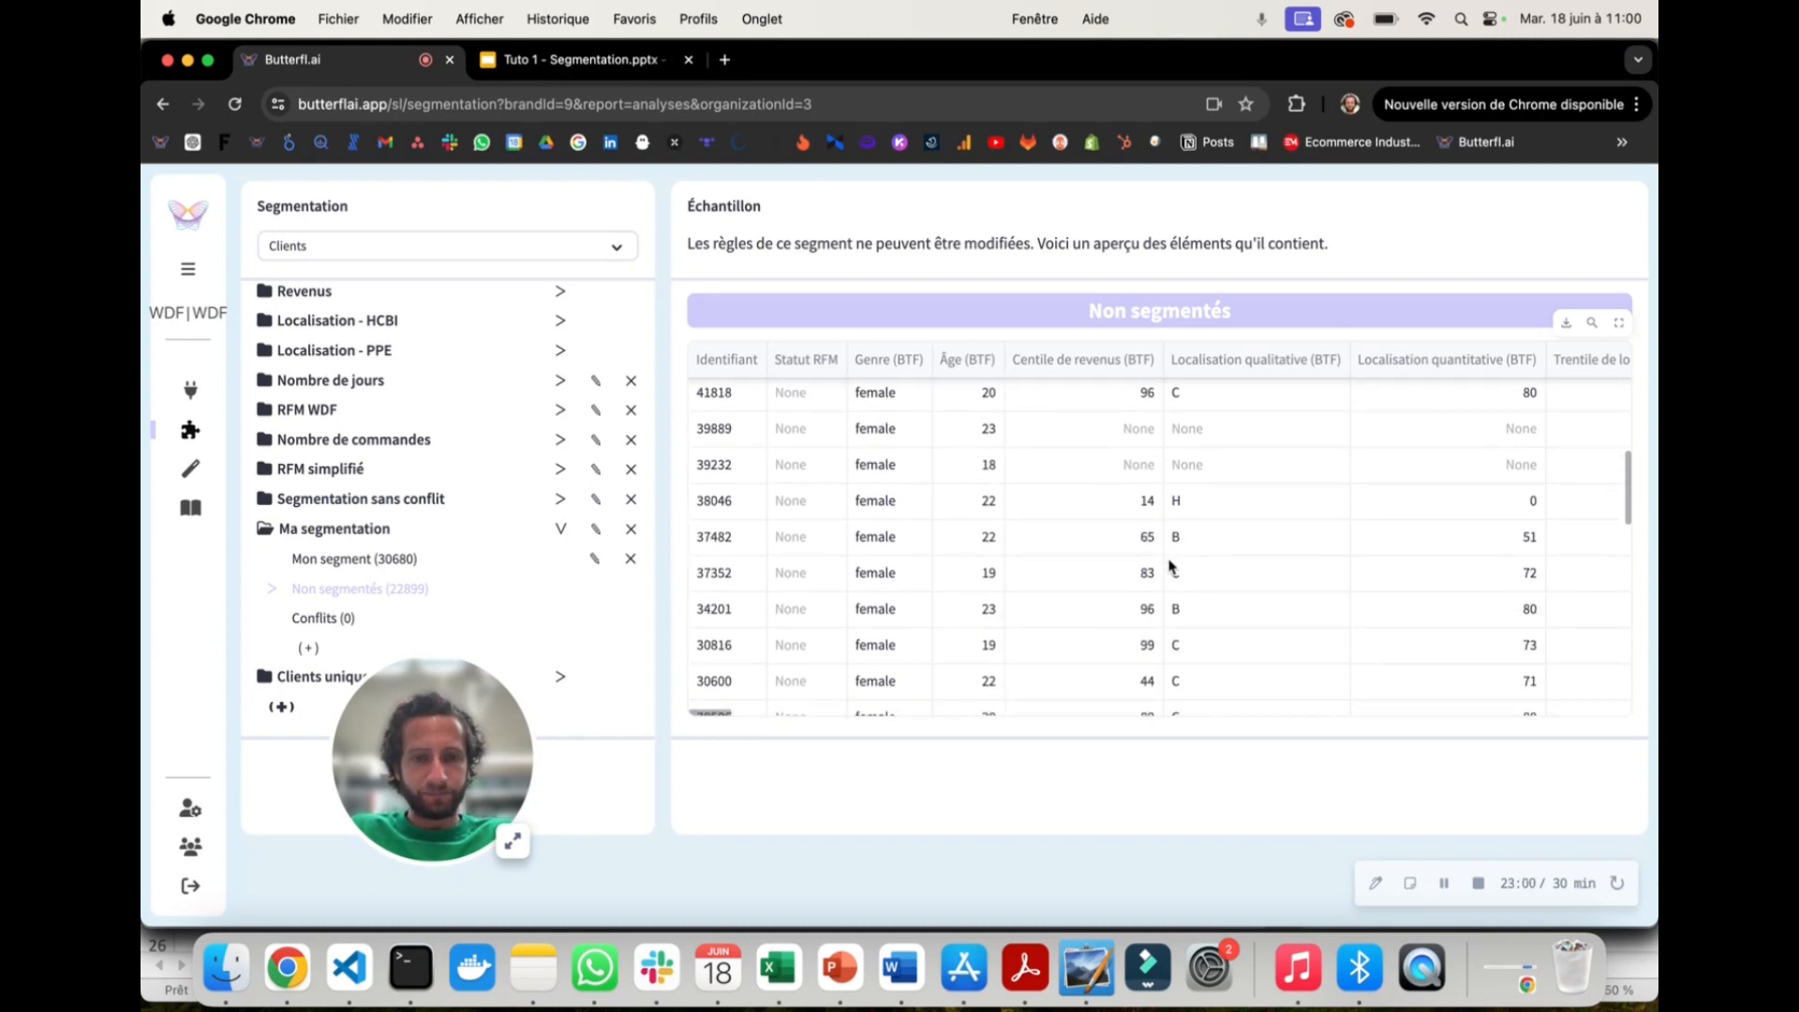
scroll(1171, 566, down, 1)
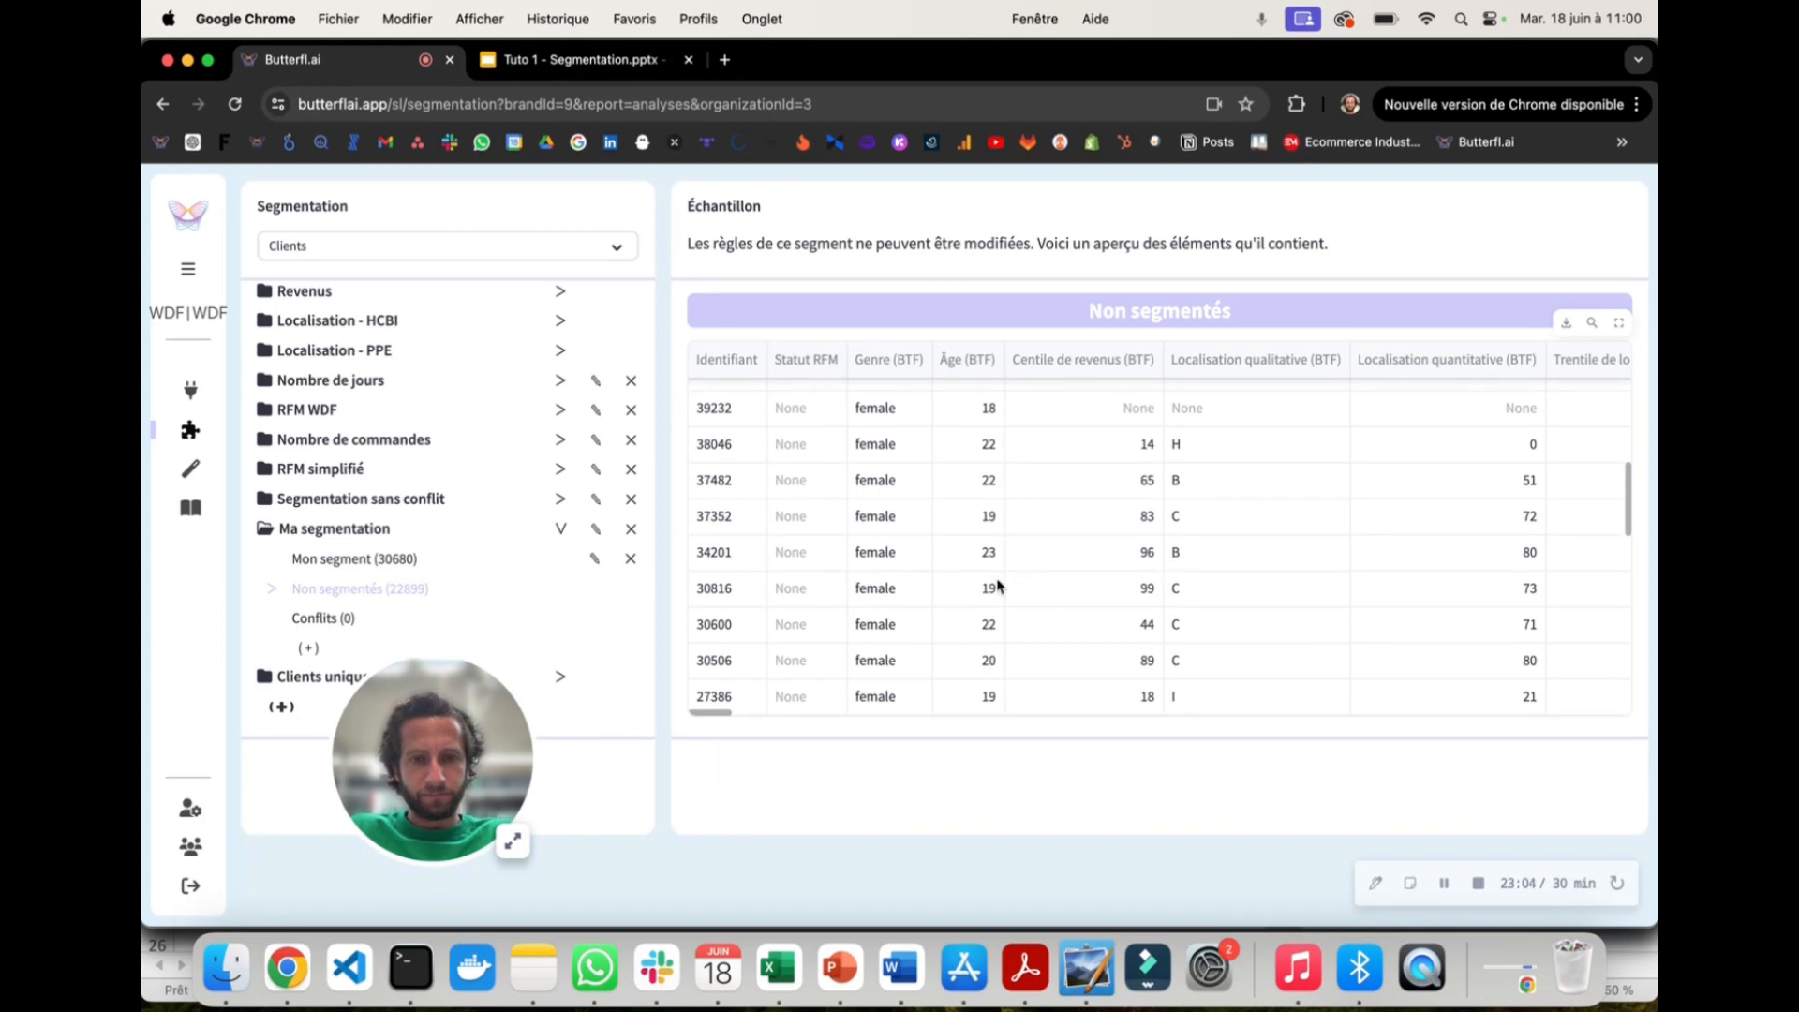
scroll(998, 586, down, 5)
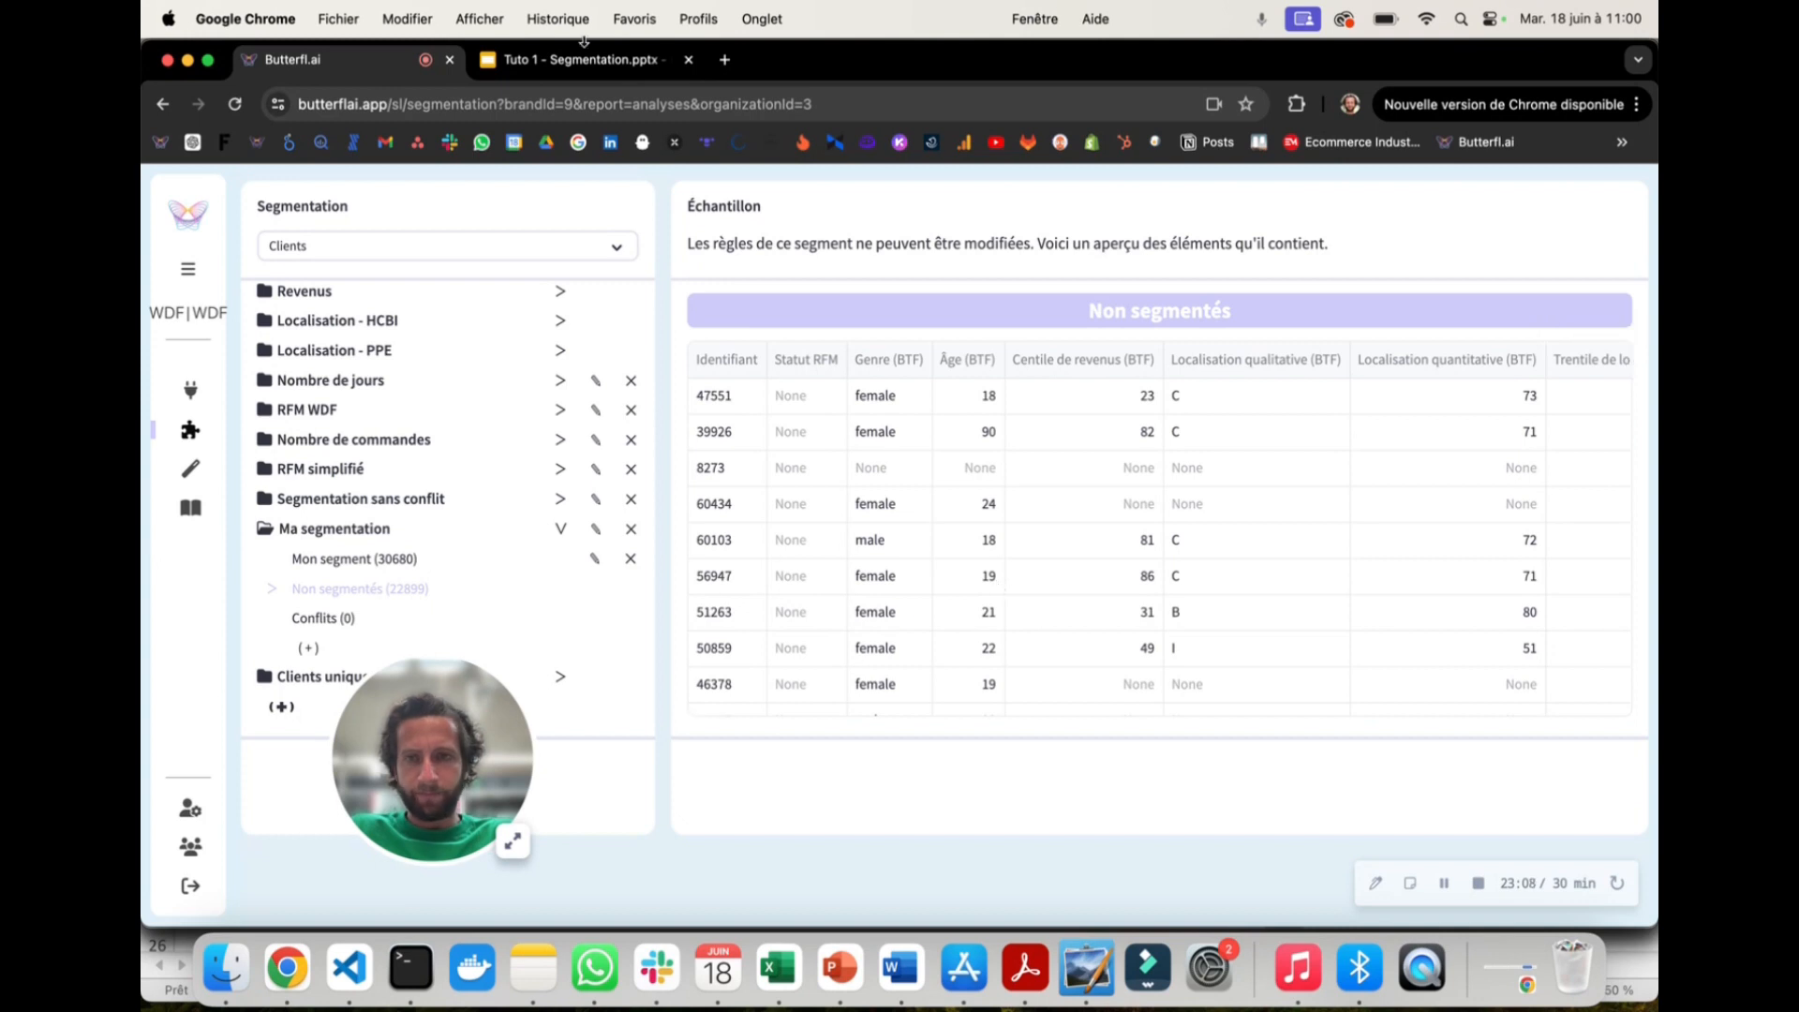
Step: View the "Conflits" sample of "Ma segmentation" and highlight the text shown there
drag(428, 733, 1105, 793)
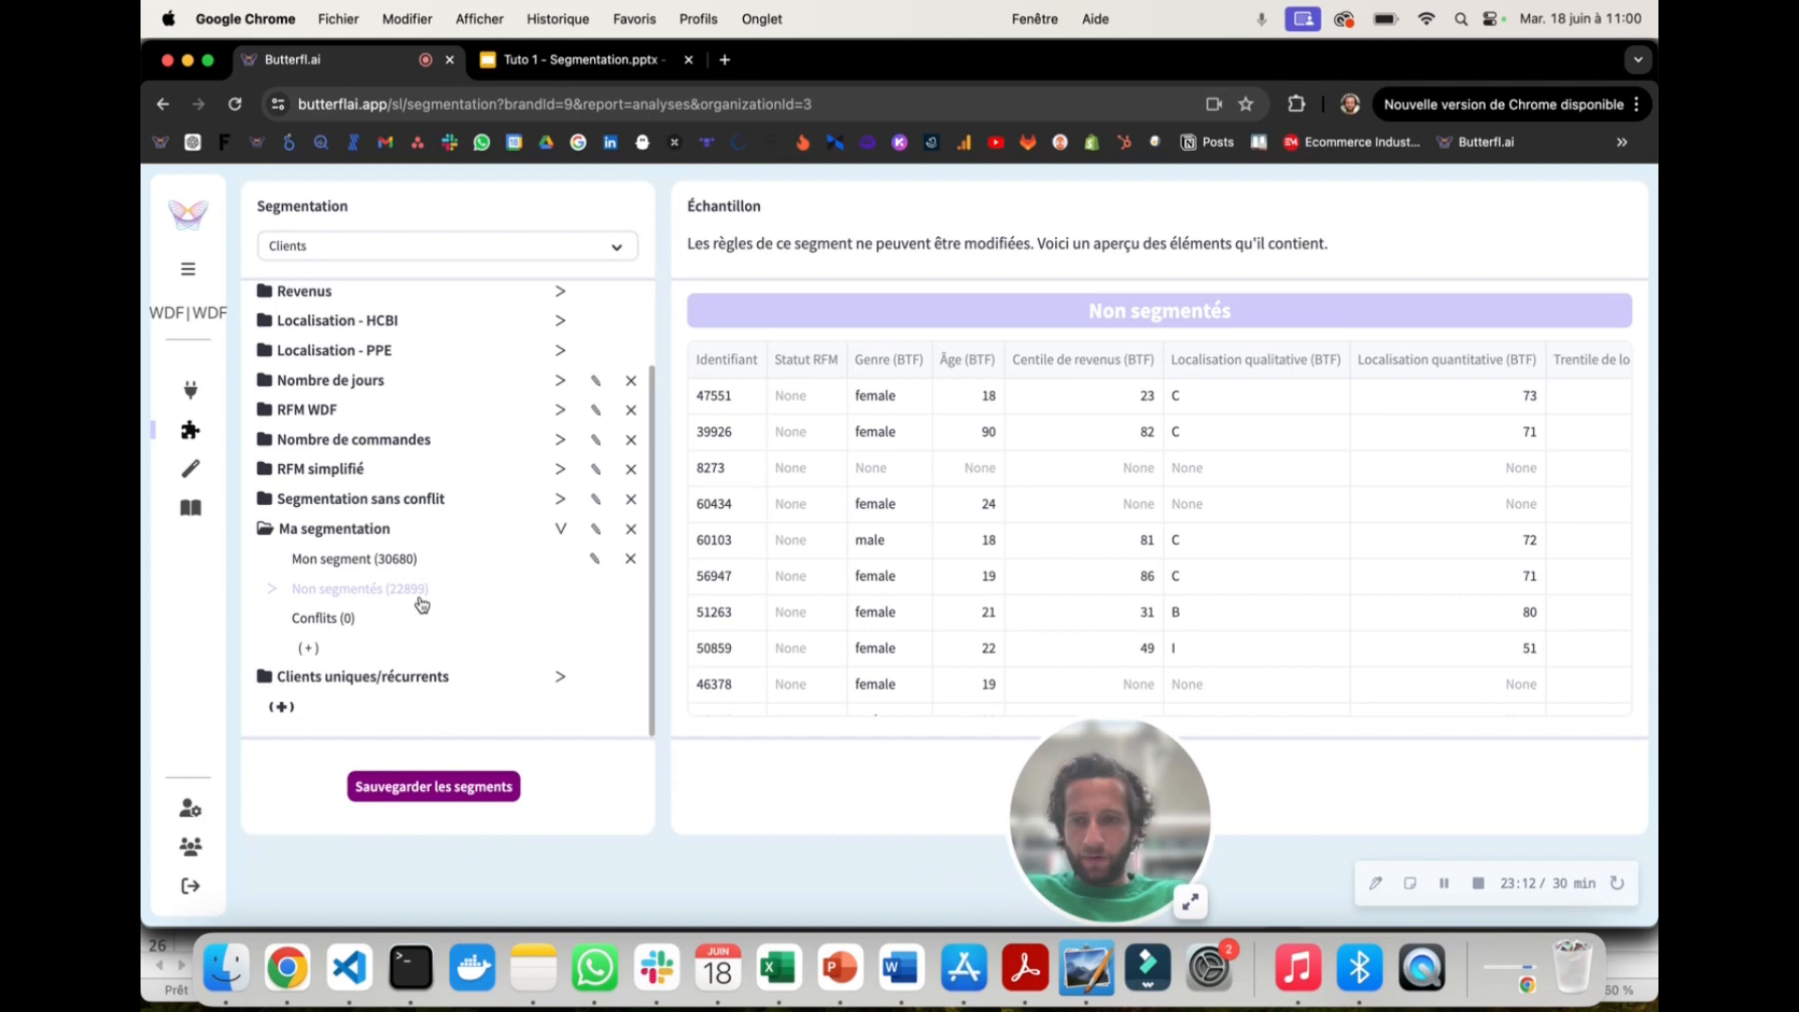
click(342, 626)
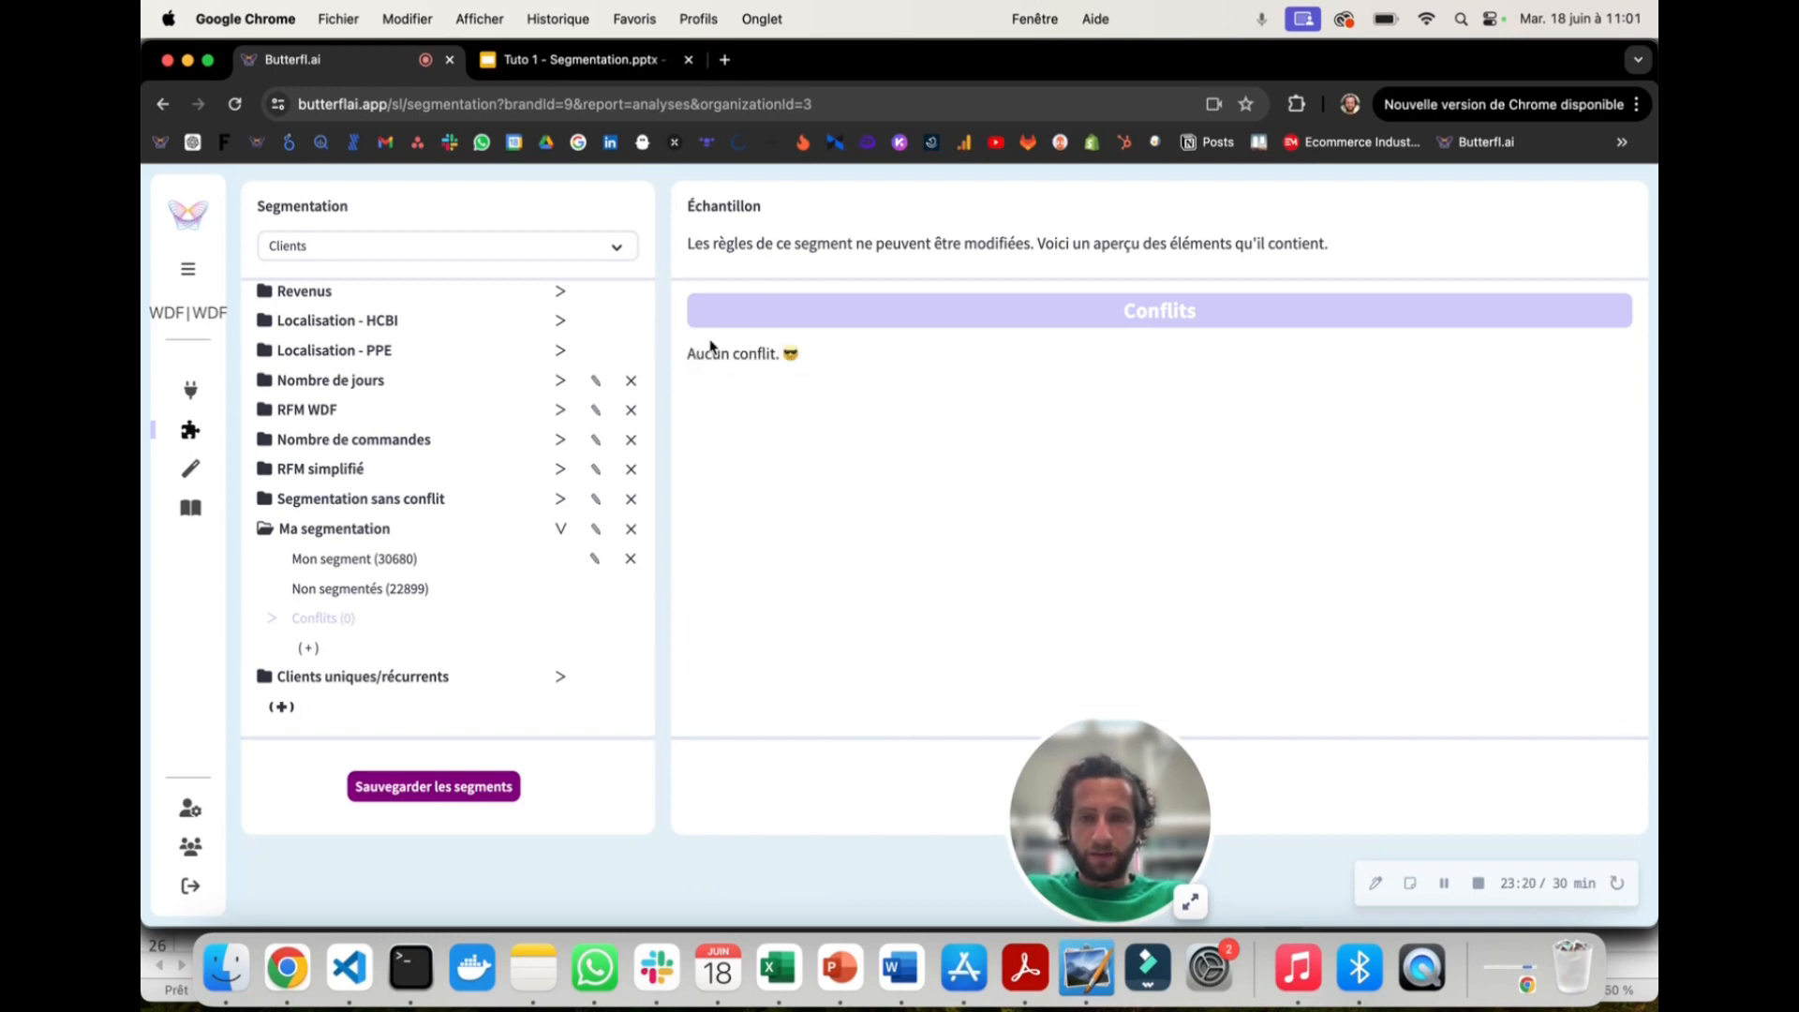
drag(689, 348, 837, 361)
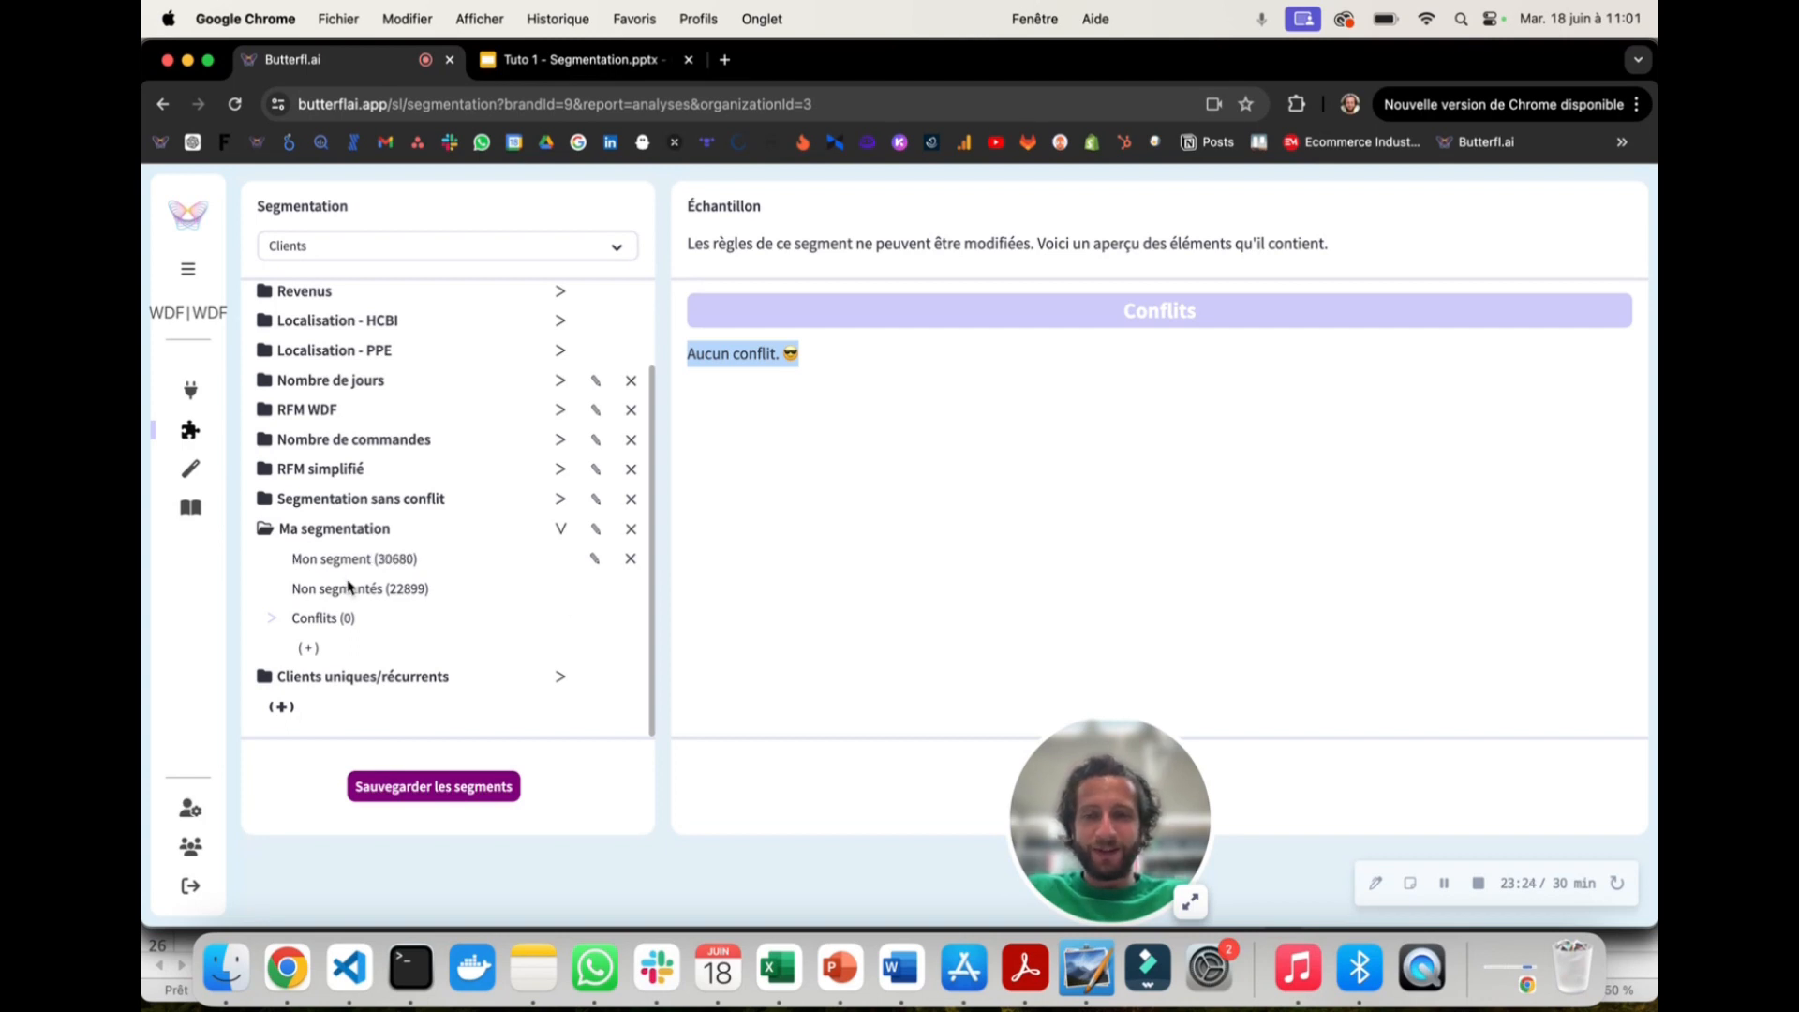
Step: Switch to the Google Slides presentation and review the slides "Vérifier une segmentation 4 / 4" and "Résoudre un conflit 1 / 5"
click(581, 62)
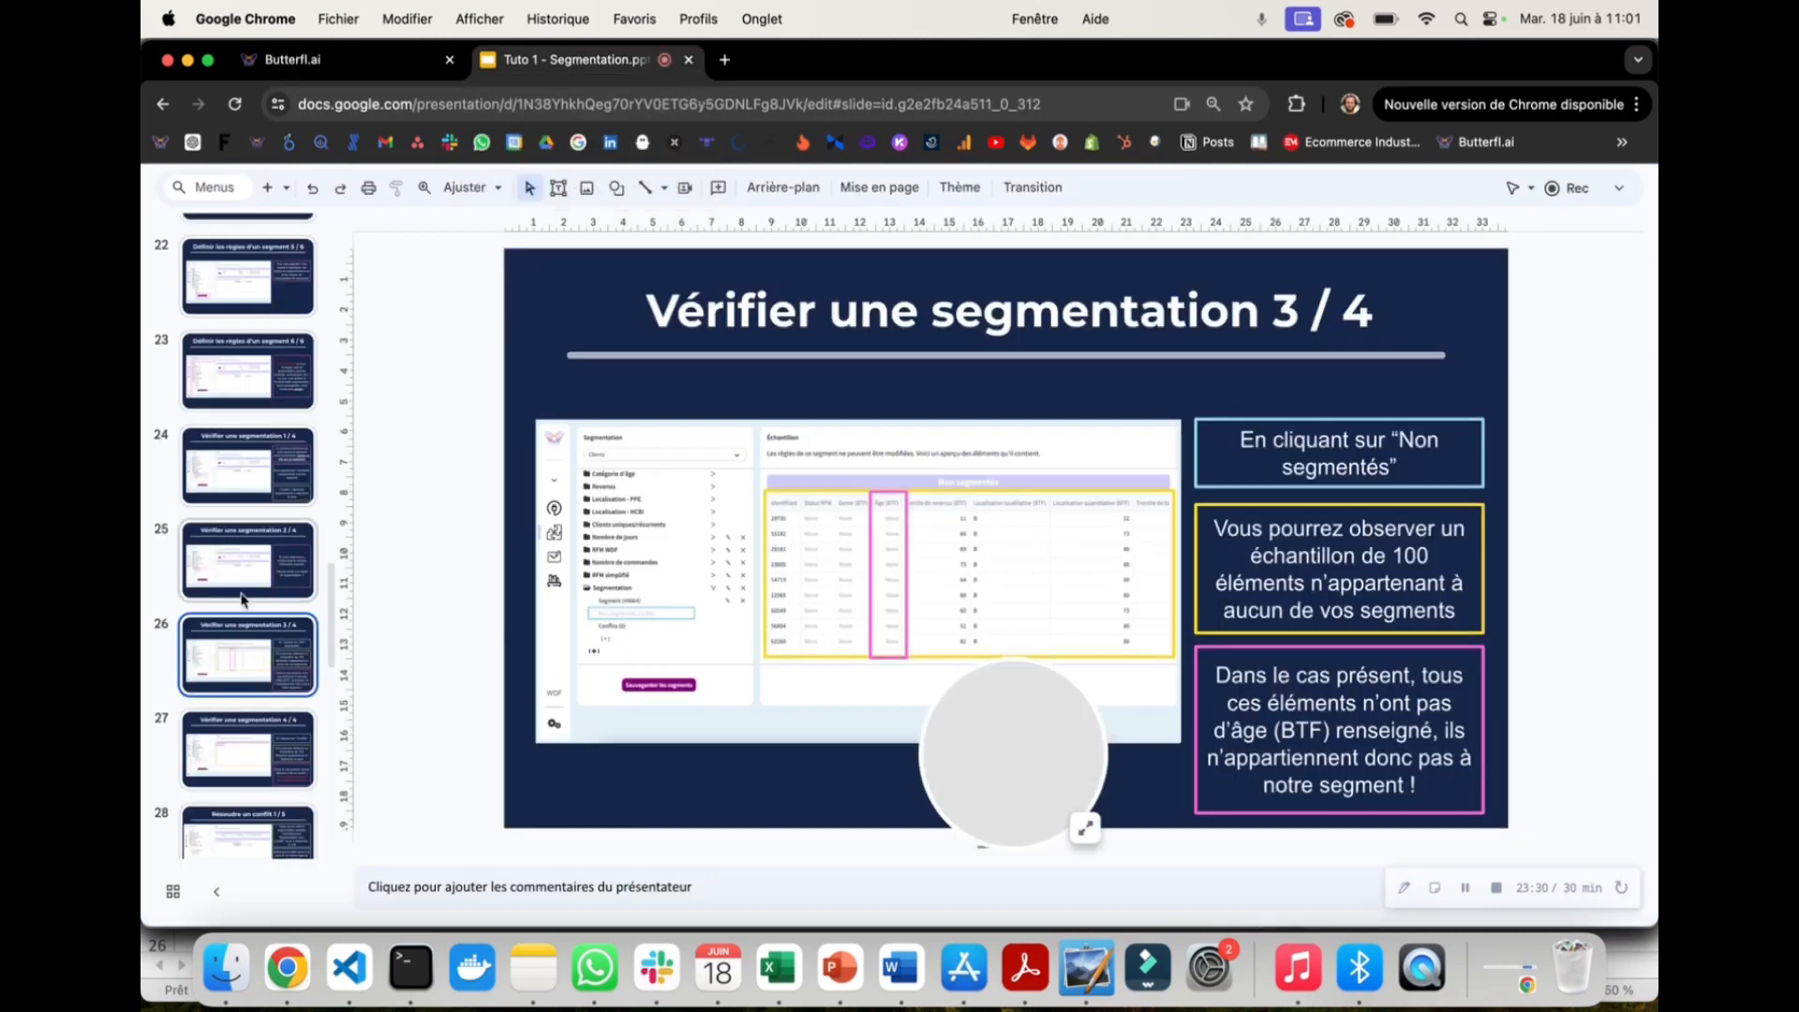
scroll(248, 604, down, 3)
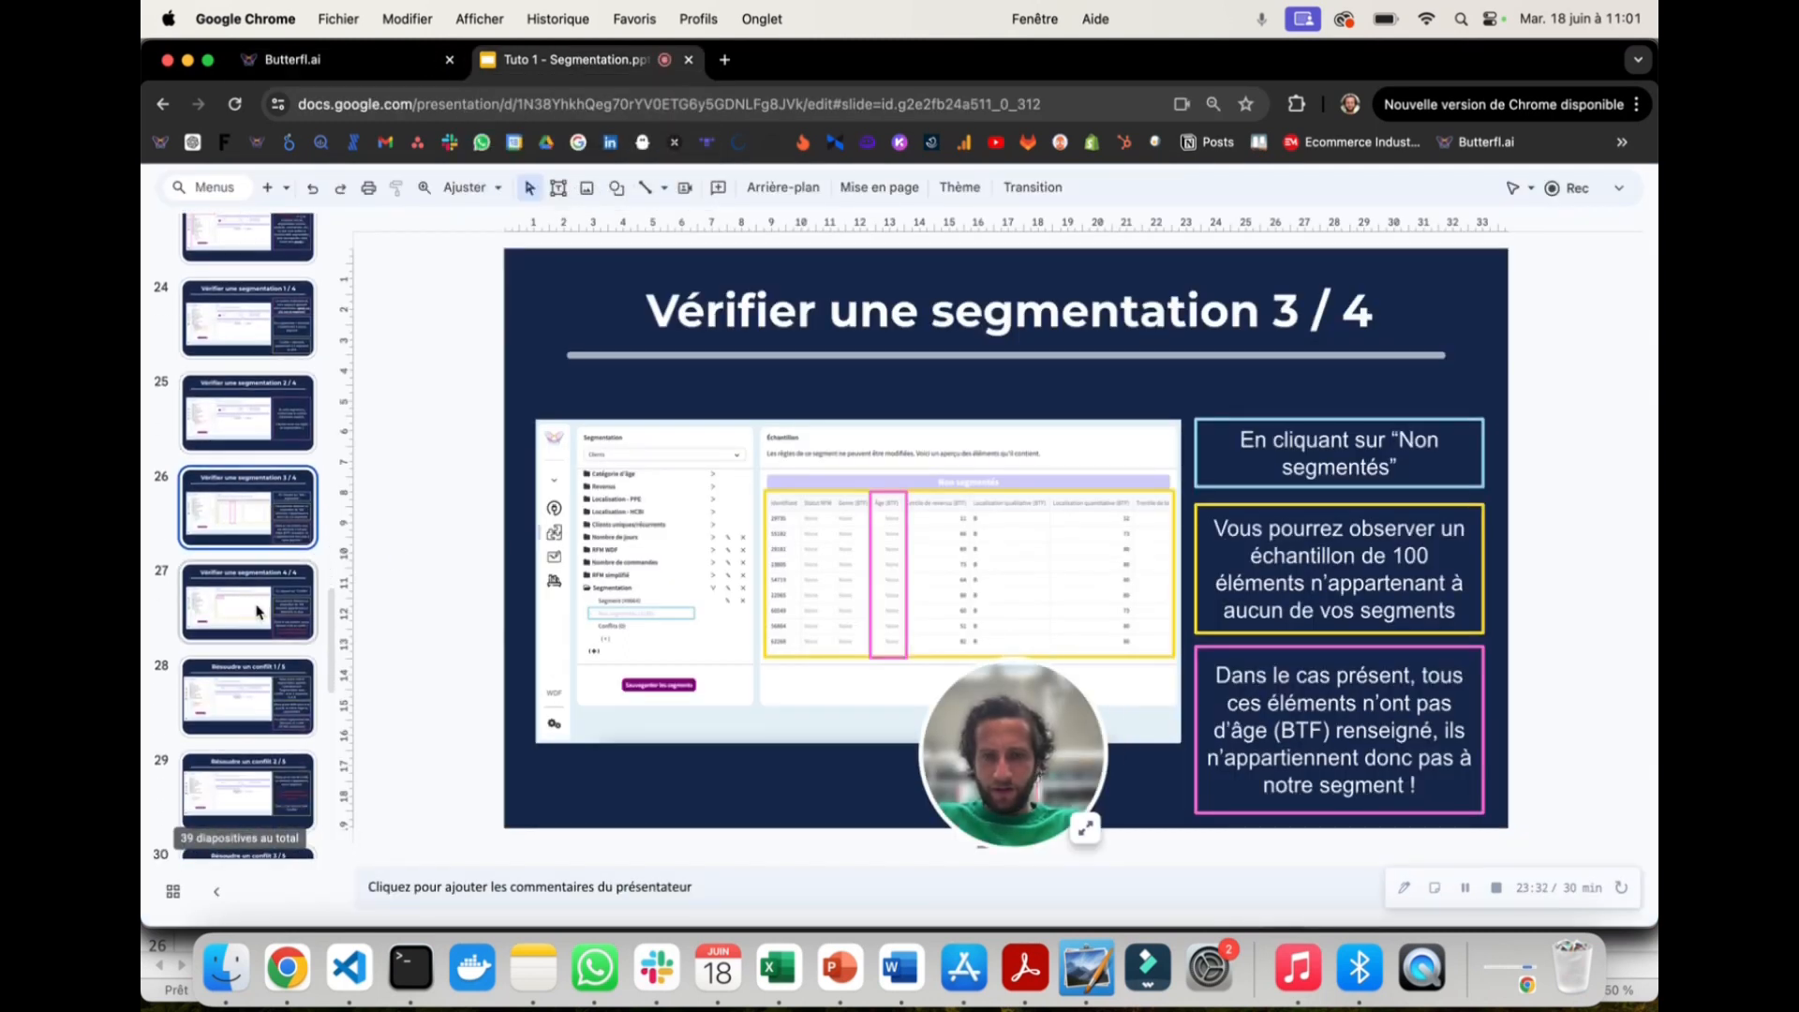
click(259, 611)
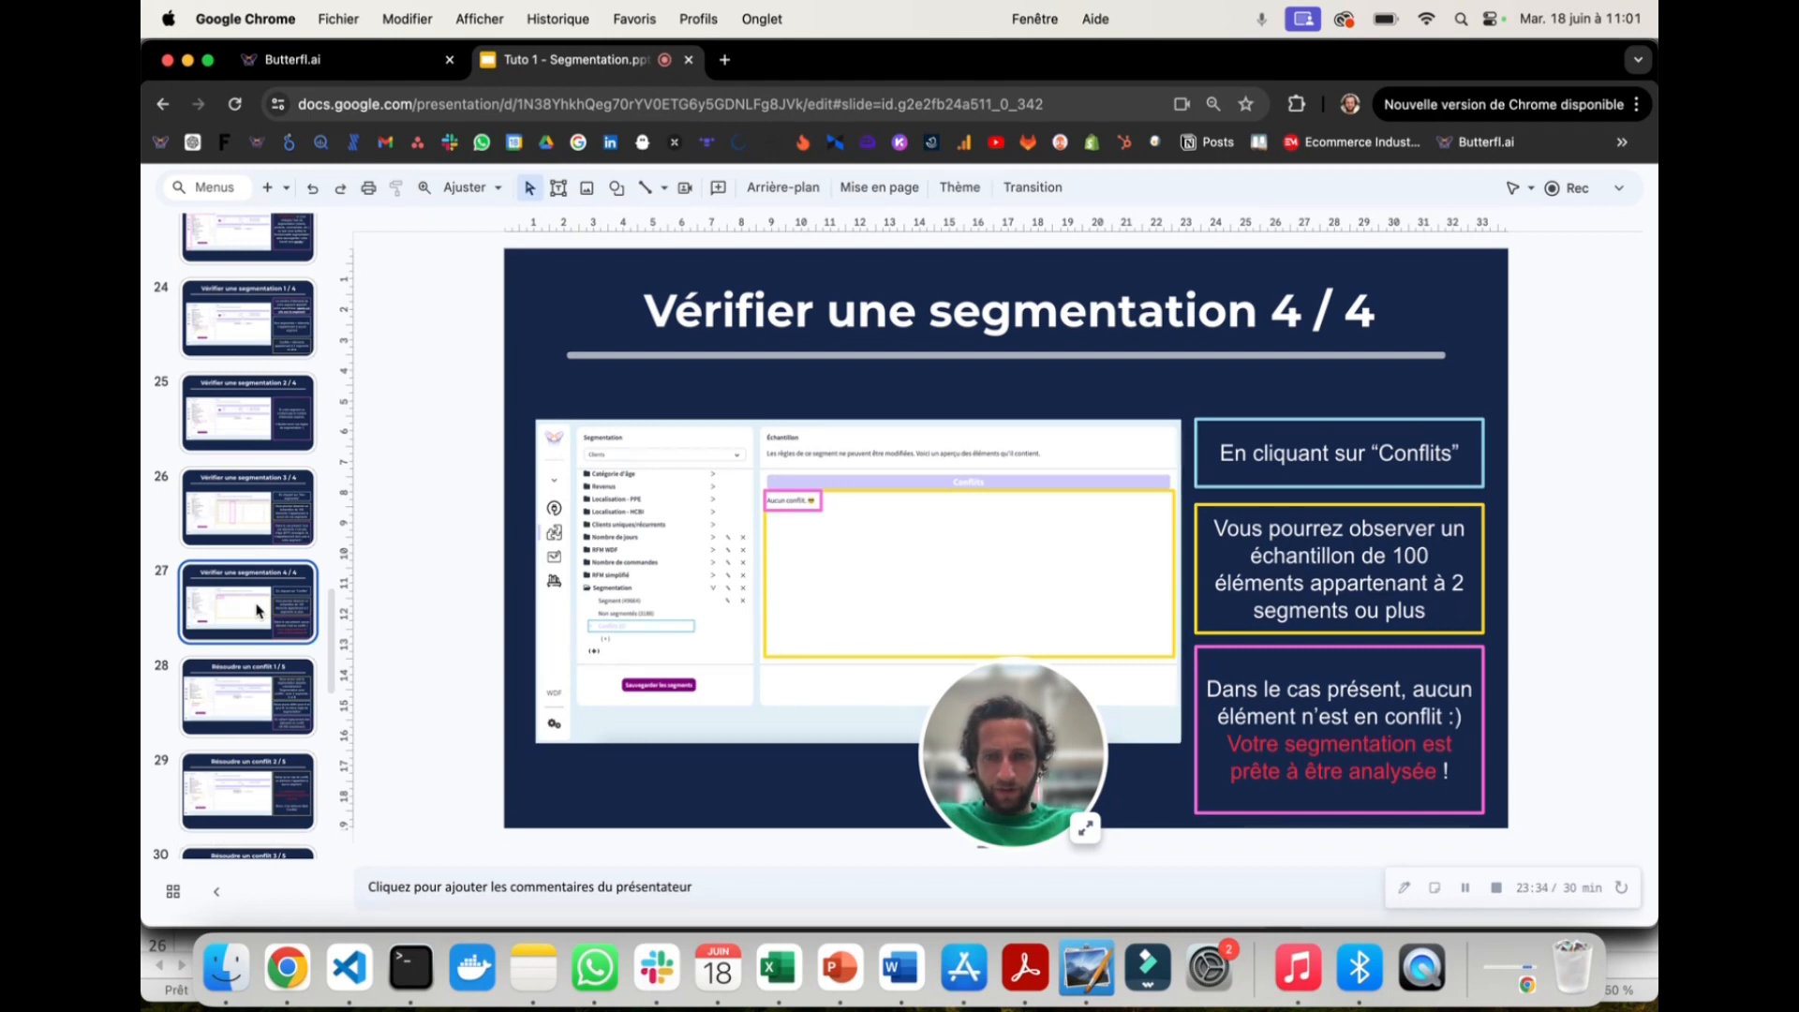
click(248, 685)
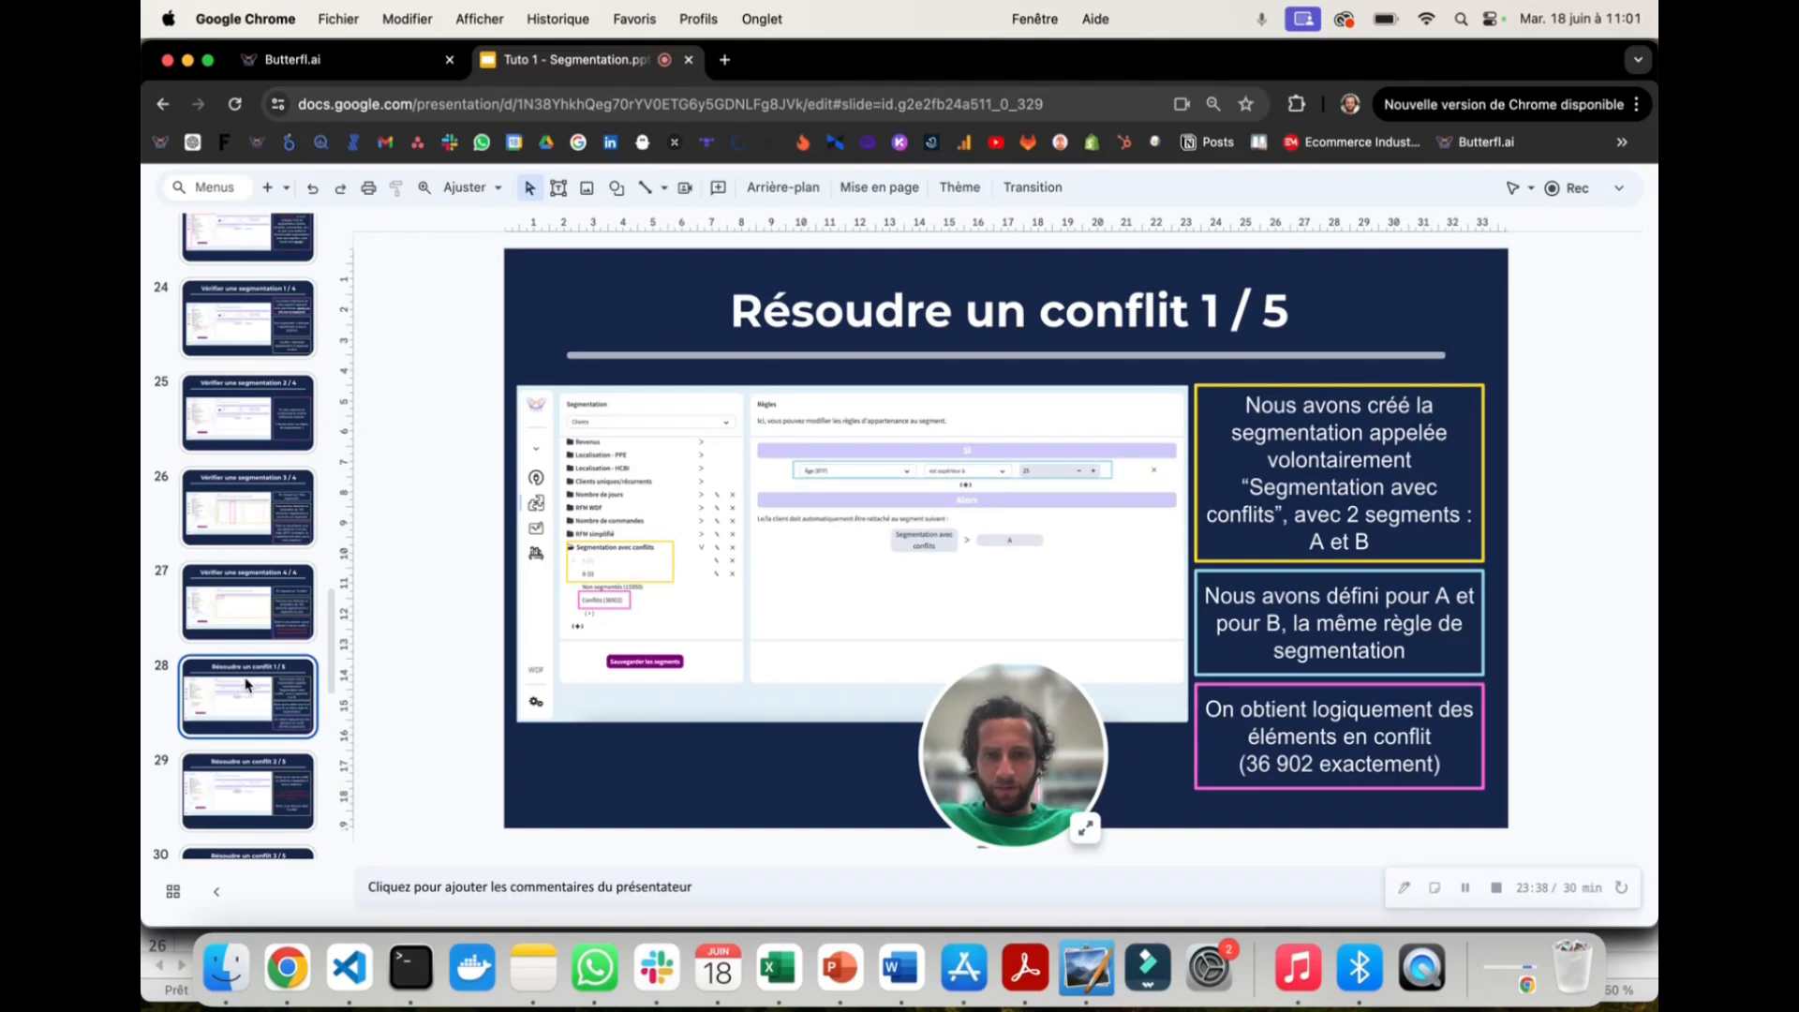
Step: Return to Butterfl.ai, check the rules of "Mon segment" and add a segment named "2e segment" to "Ma segmentation"
click(309, 59)
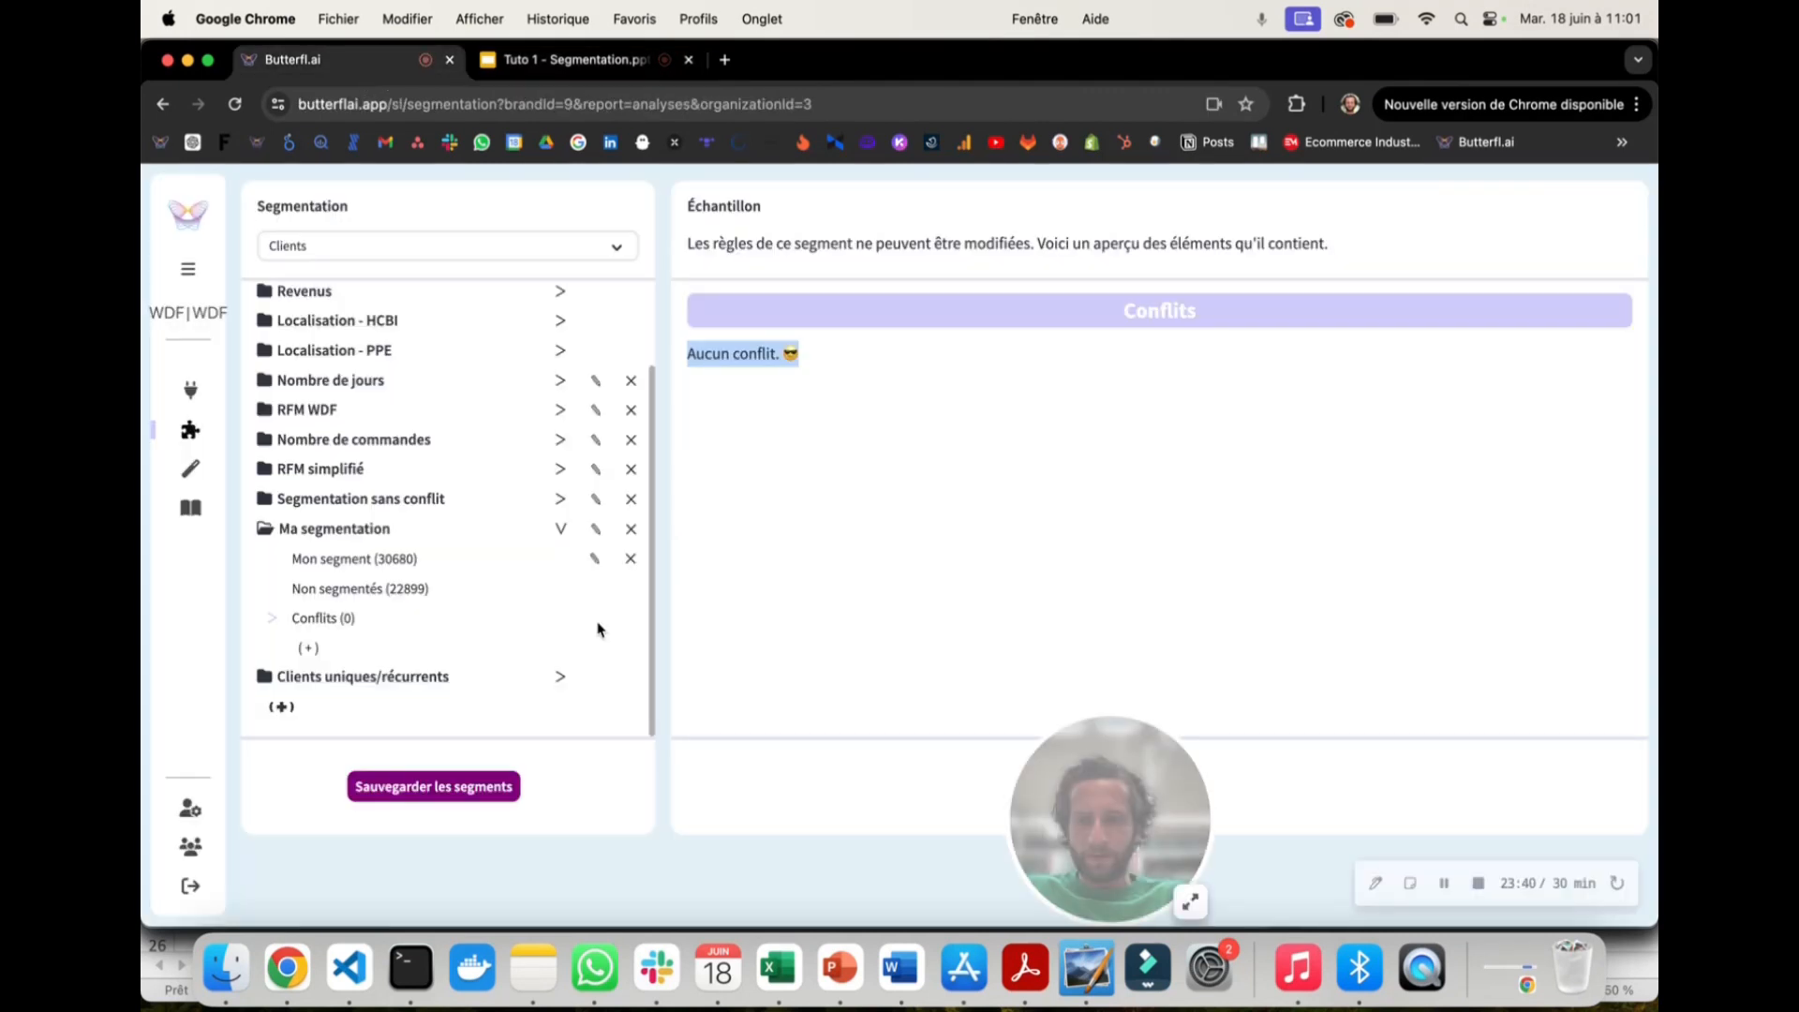
click(390, 560)
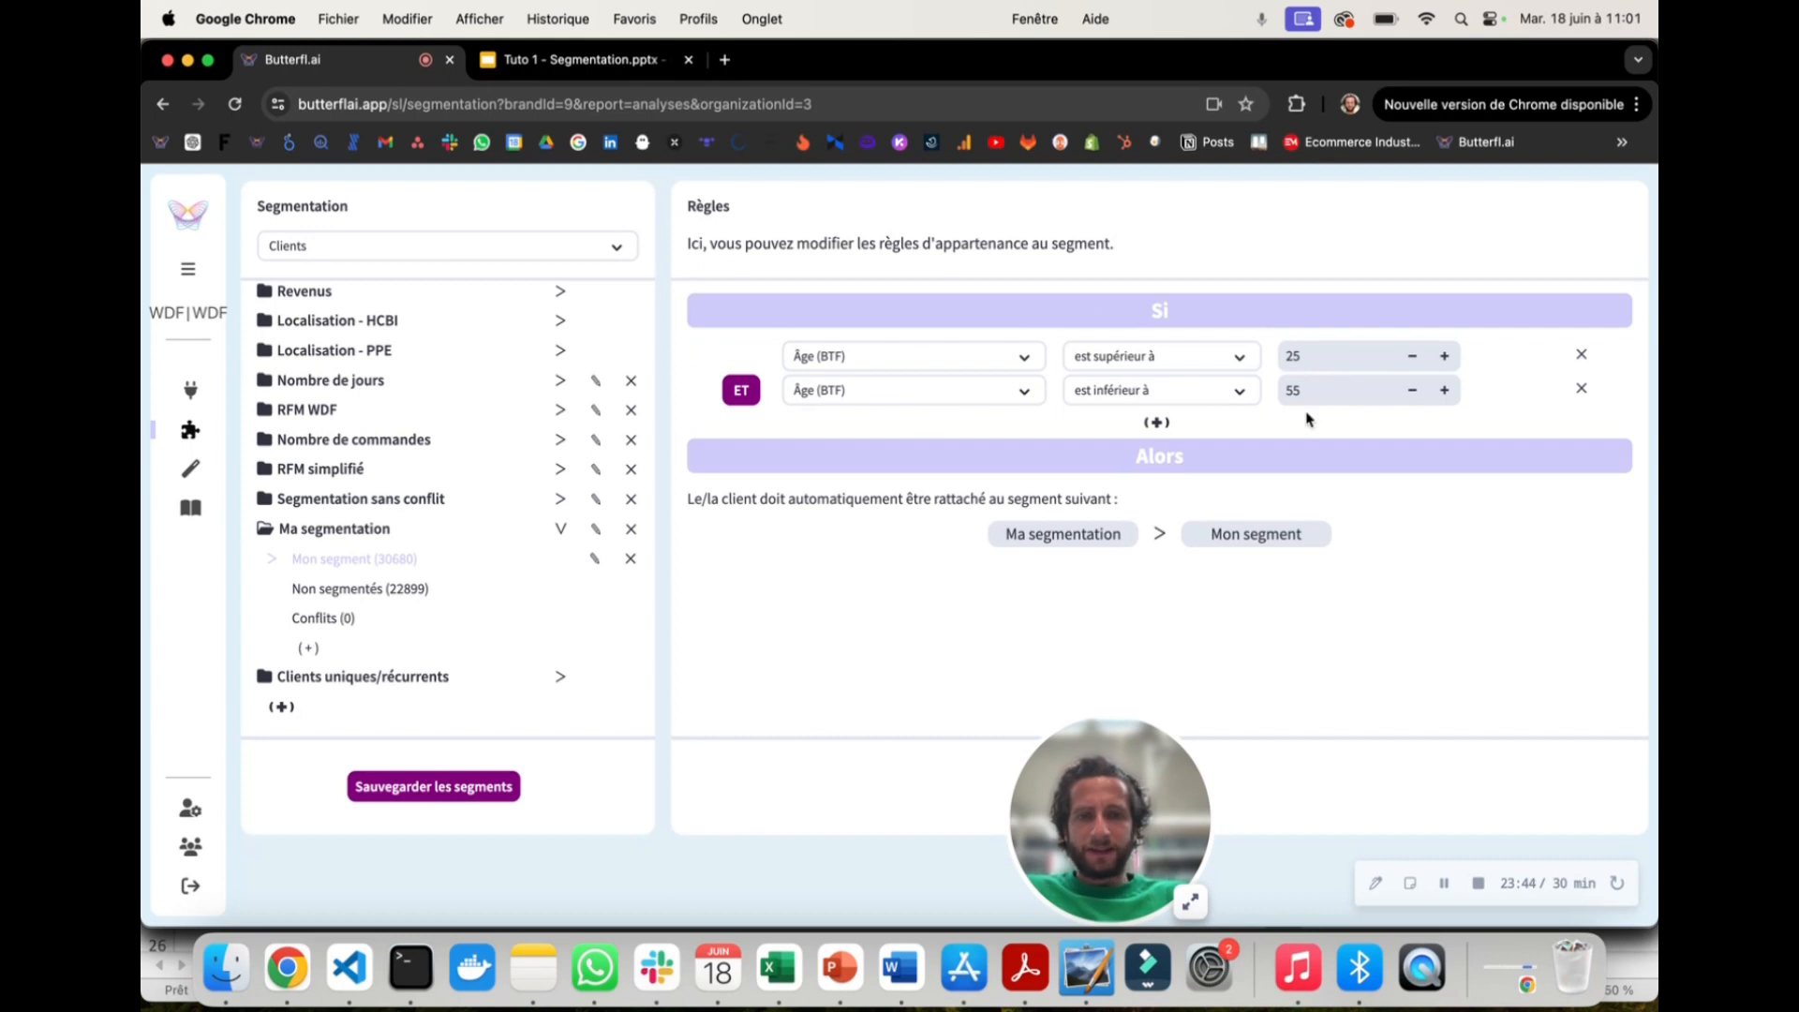
click(317, 651)
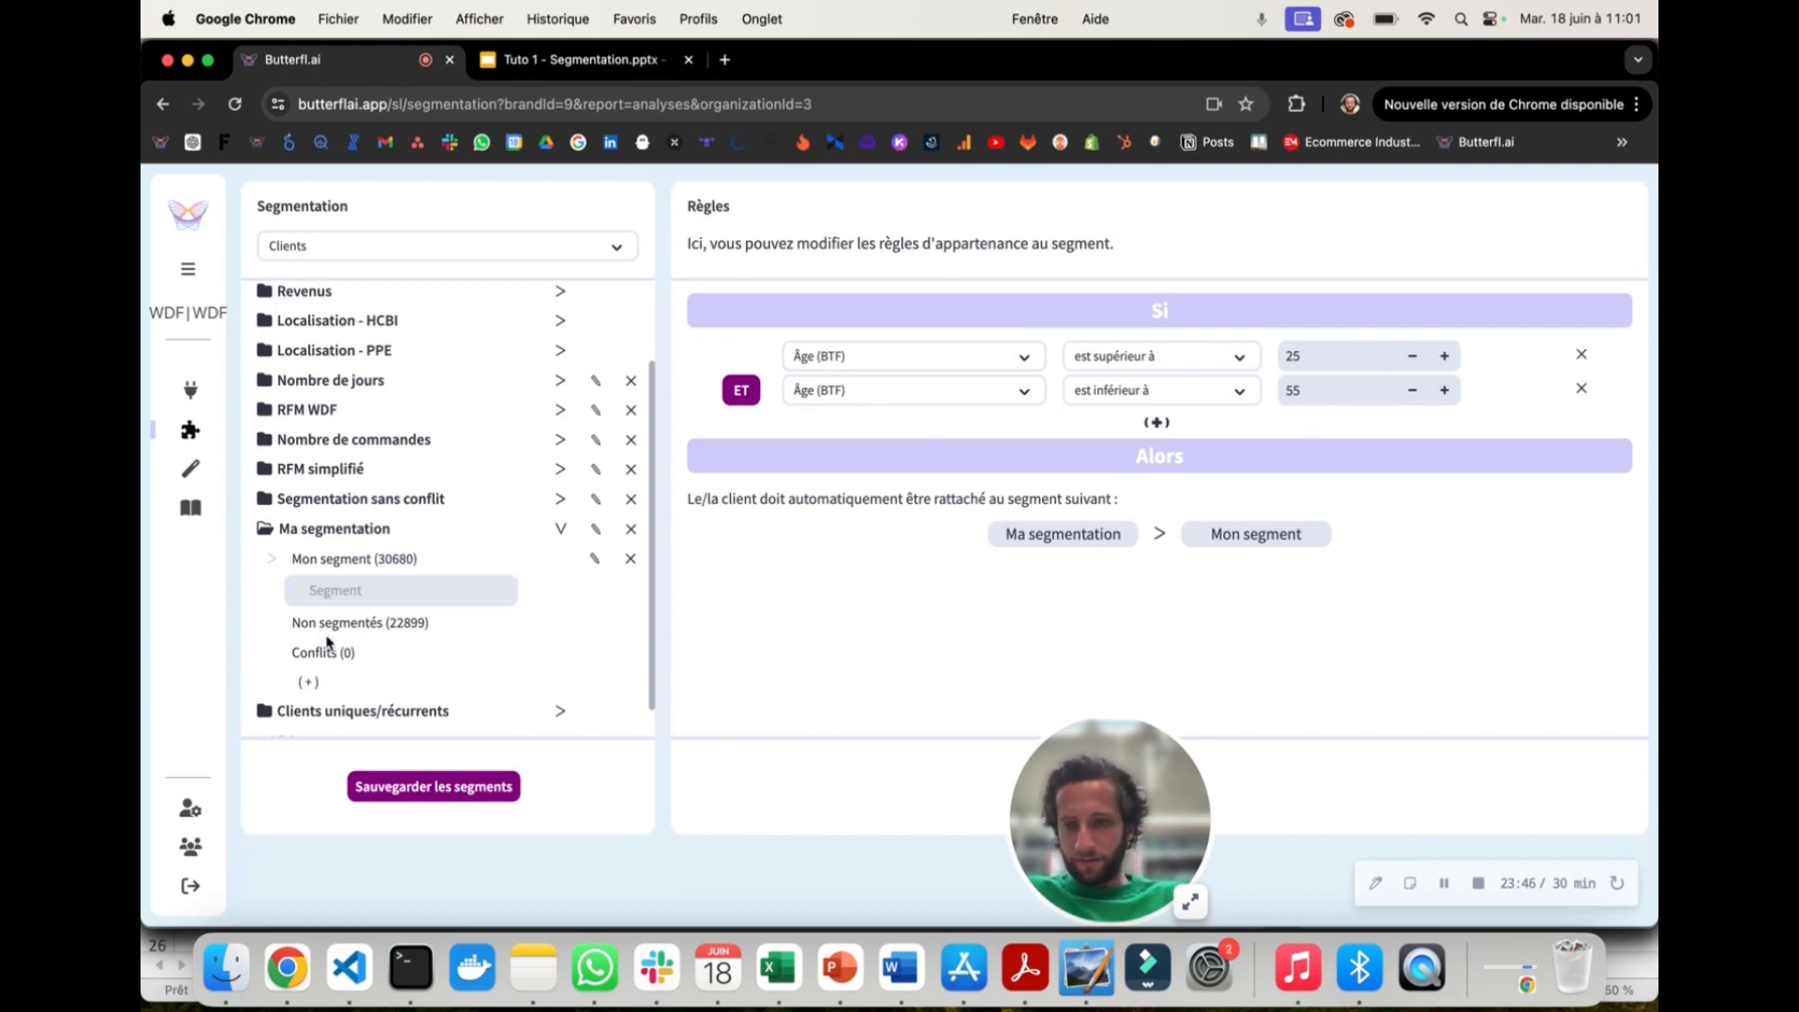
text(2e segment)
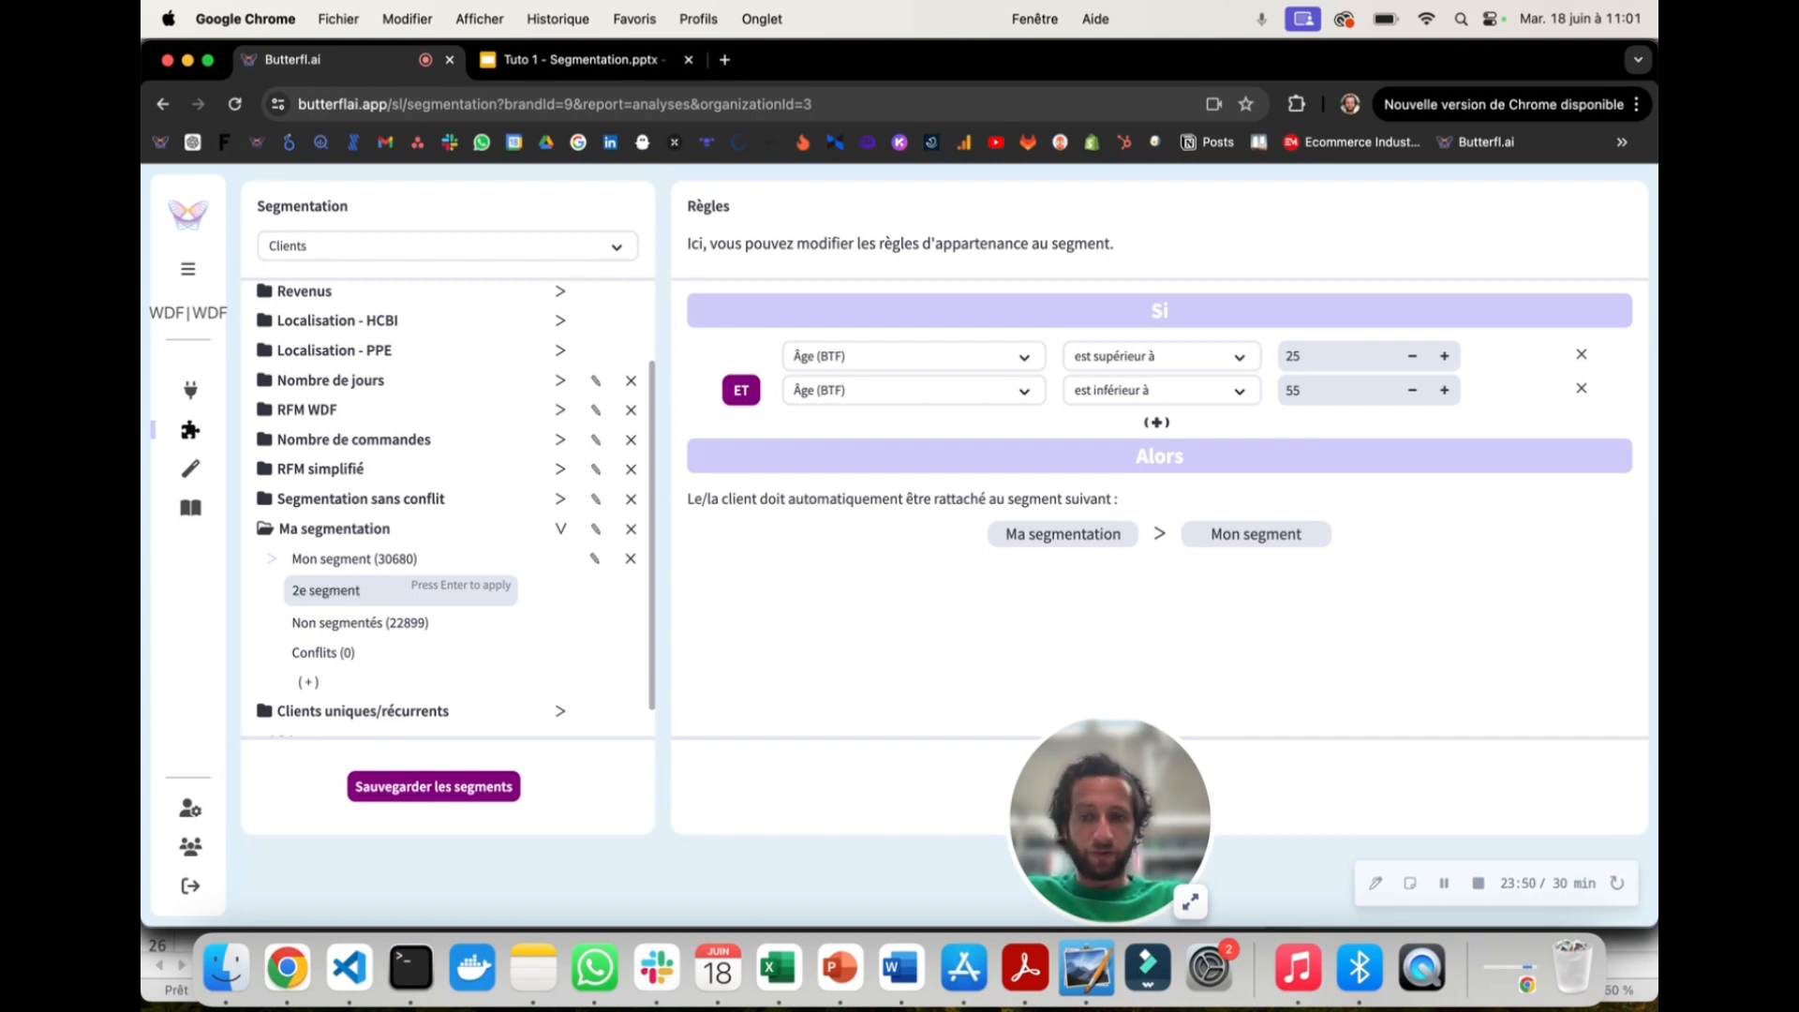
key(Return)
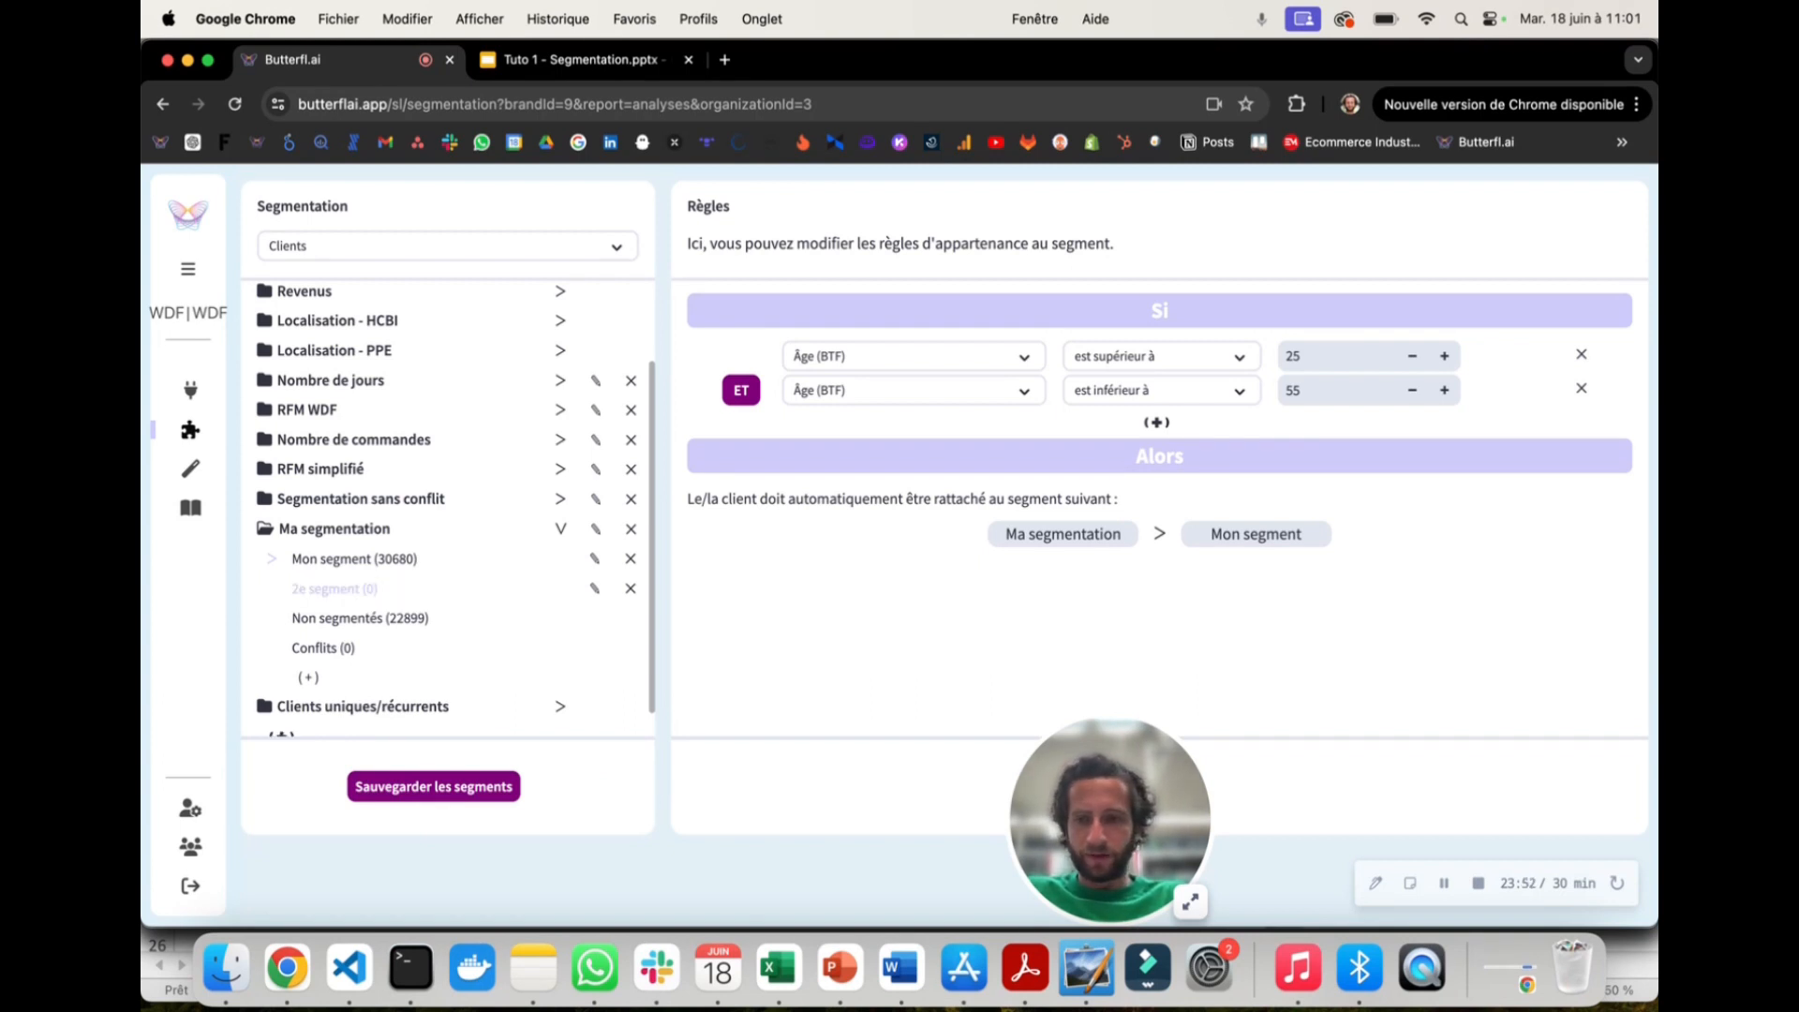
Step: Give "2e segment" the rule Âge (BTF) est 45 and save the segments
click(325, 591)
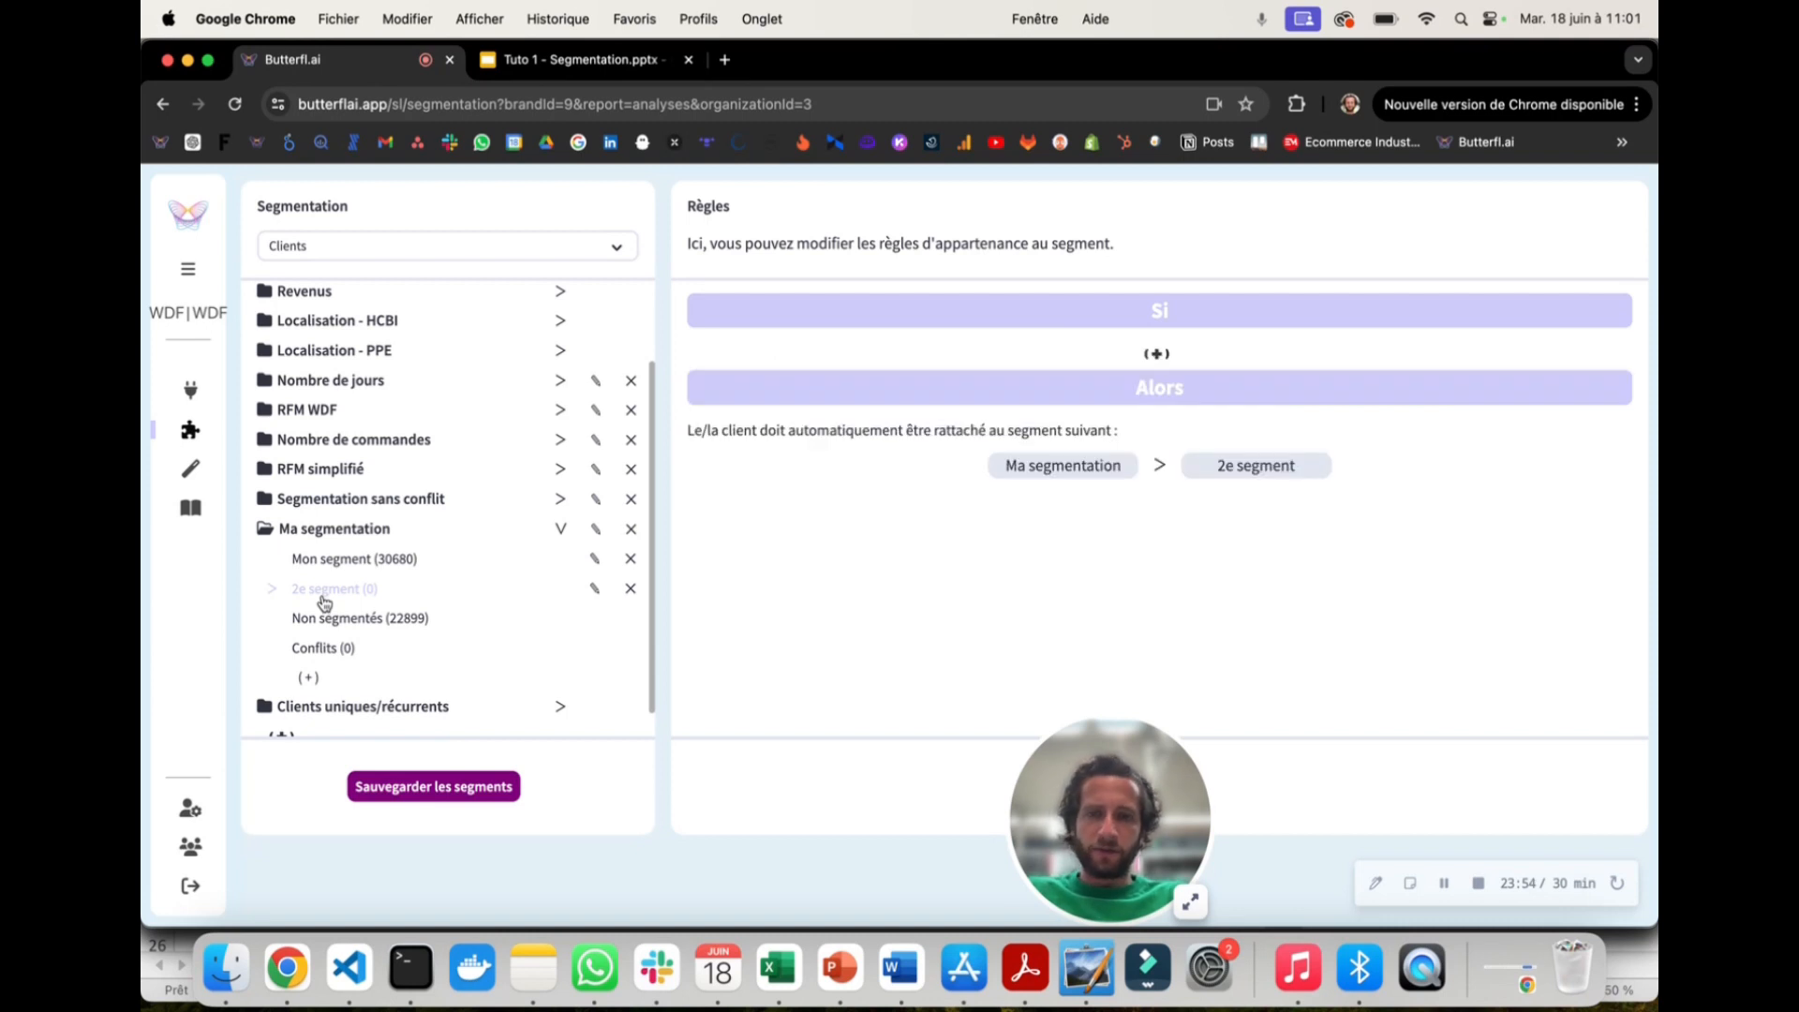
click(1157, 354)
click(920, 365)
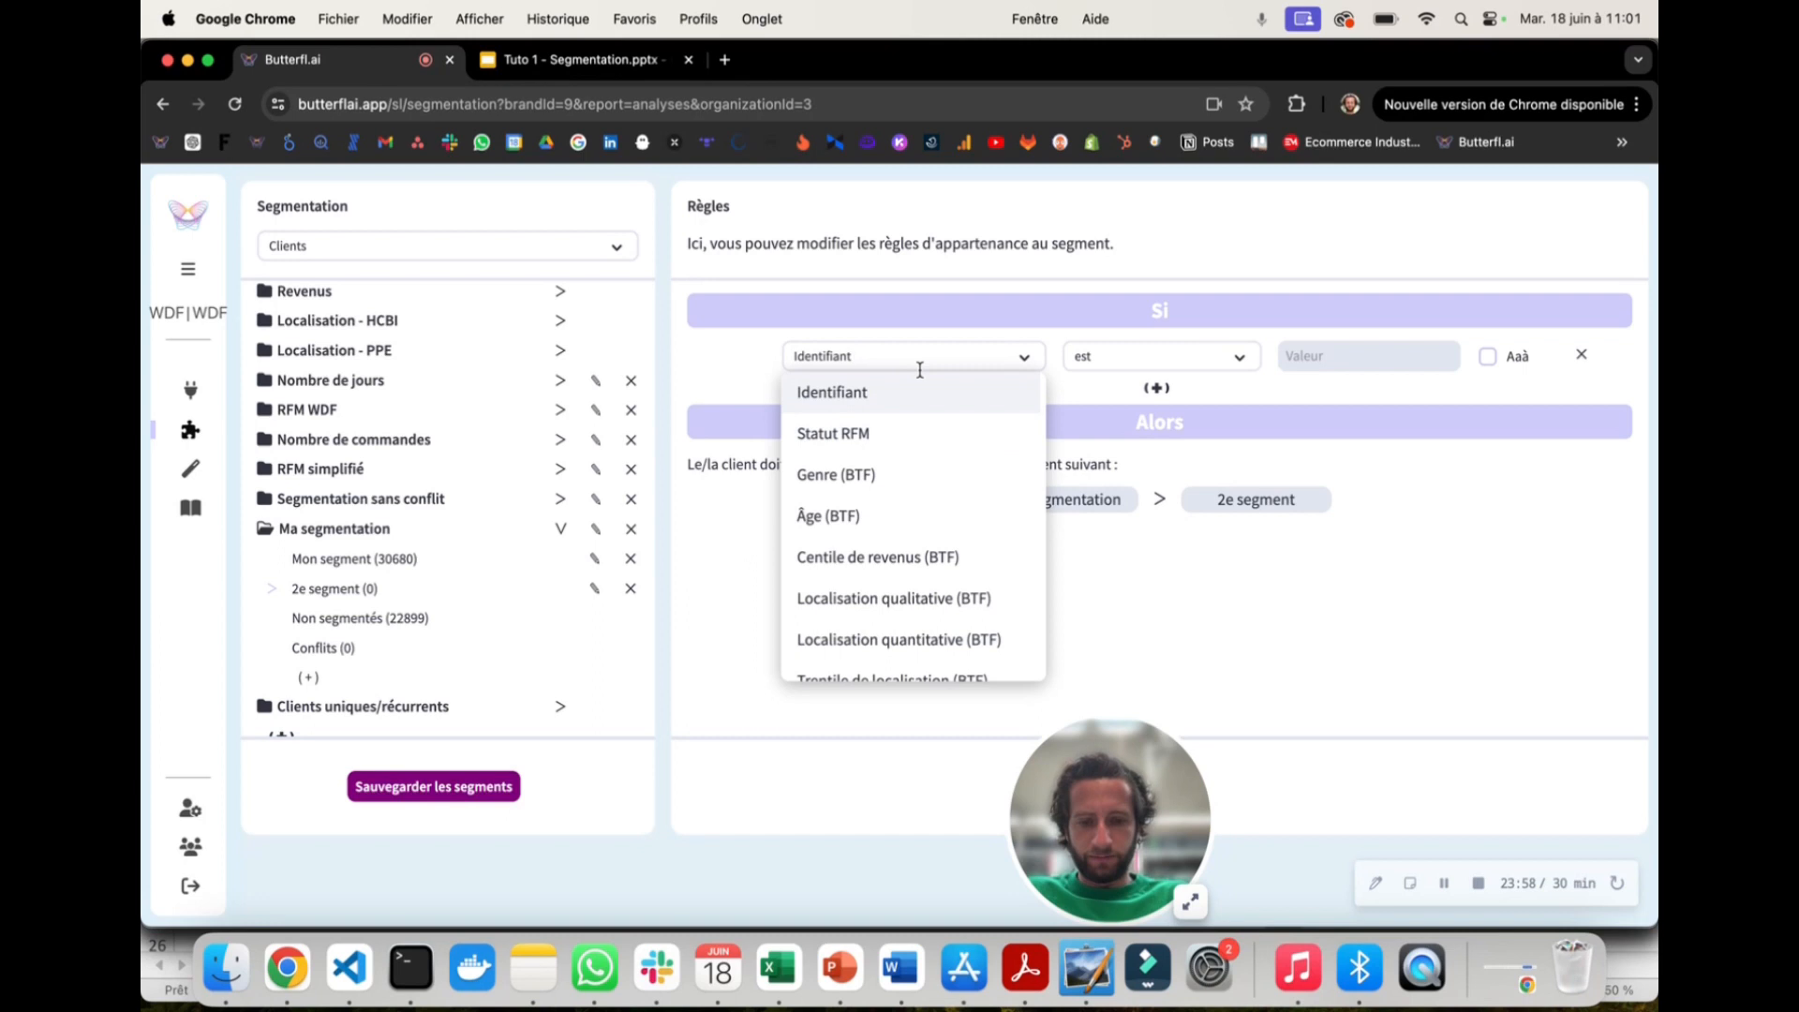
text(â)
click(922, 393)
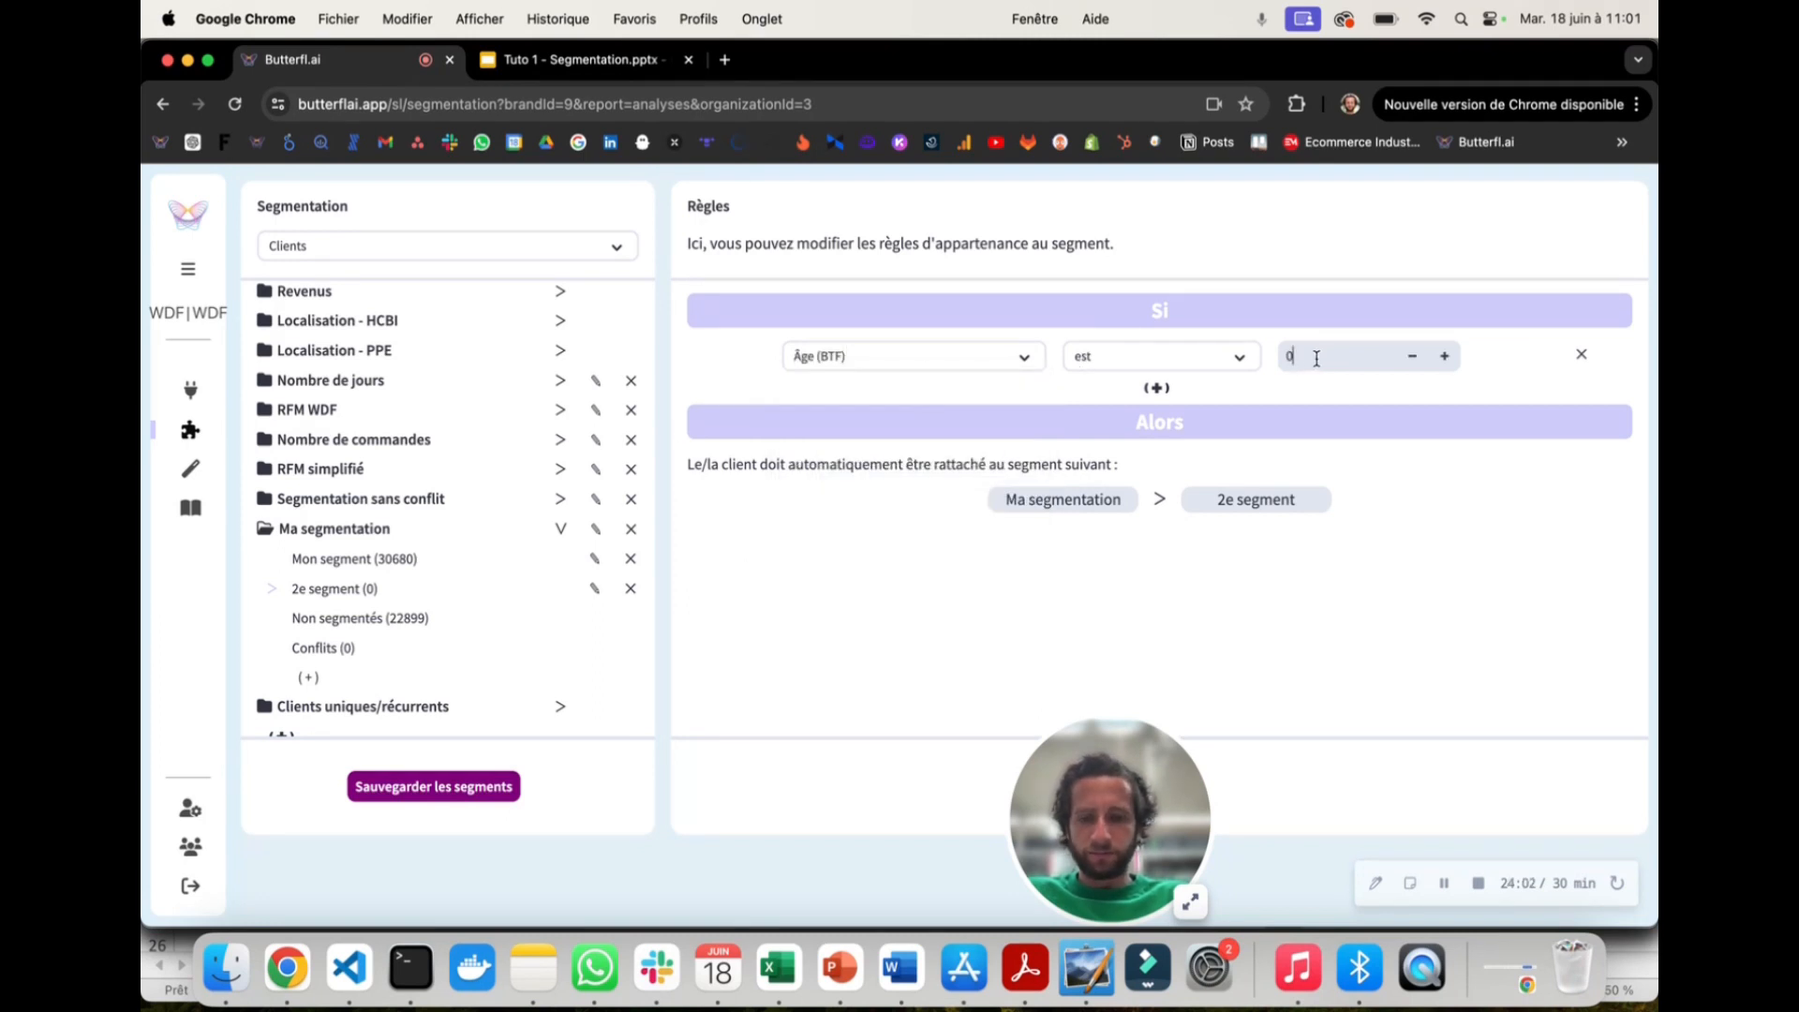
text(45)
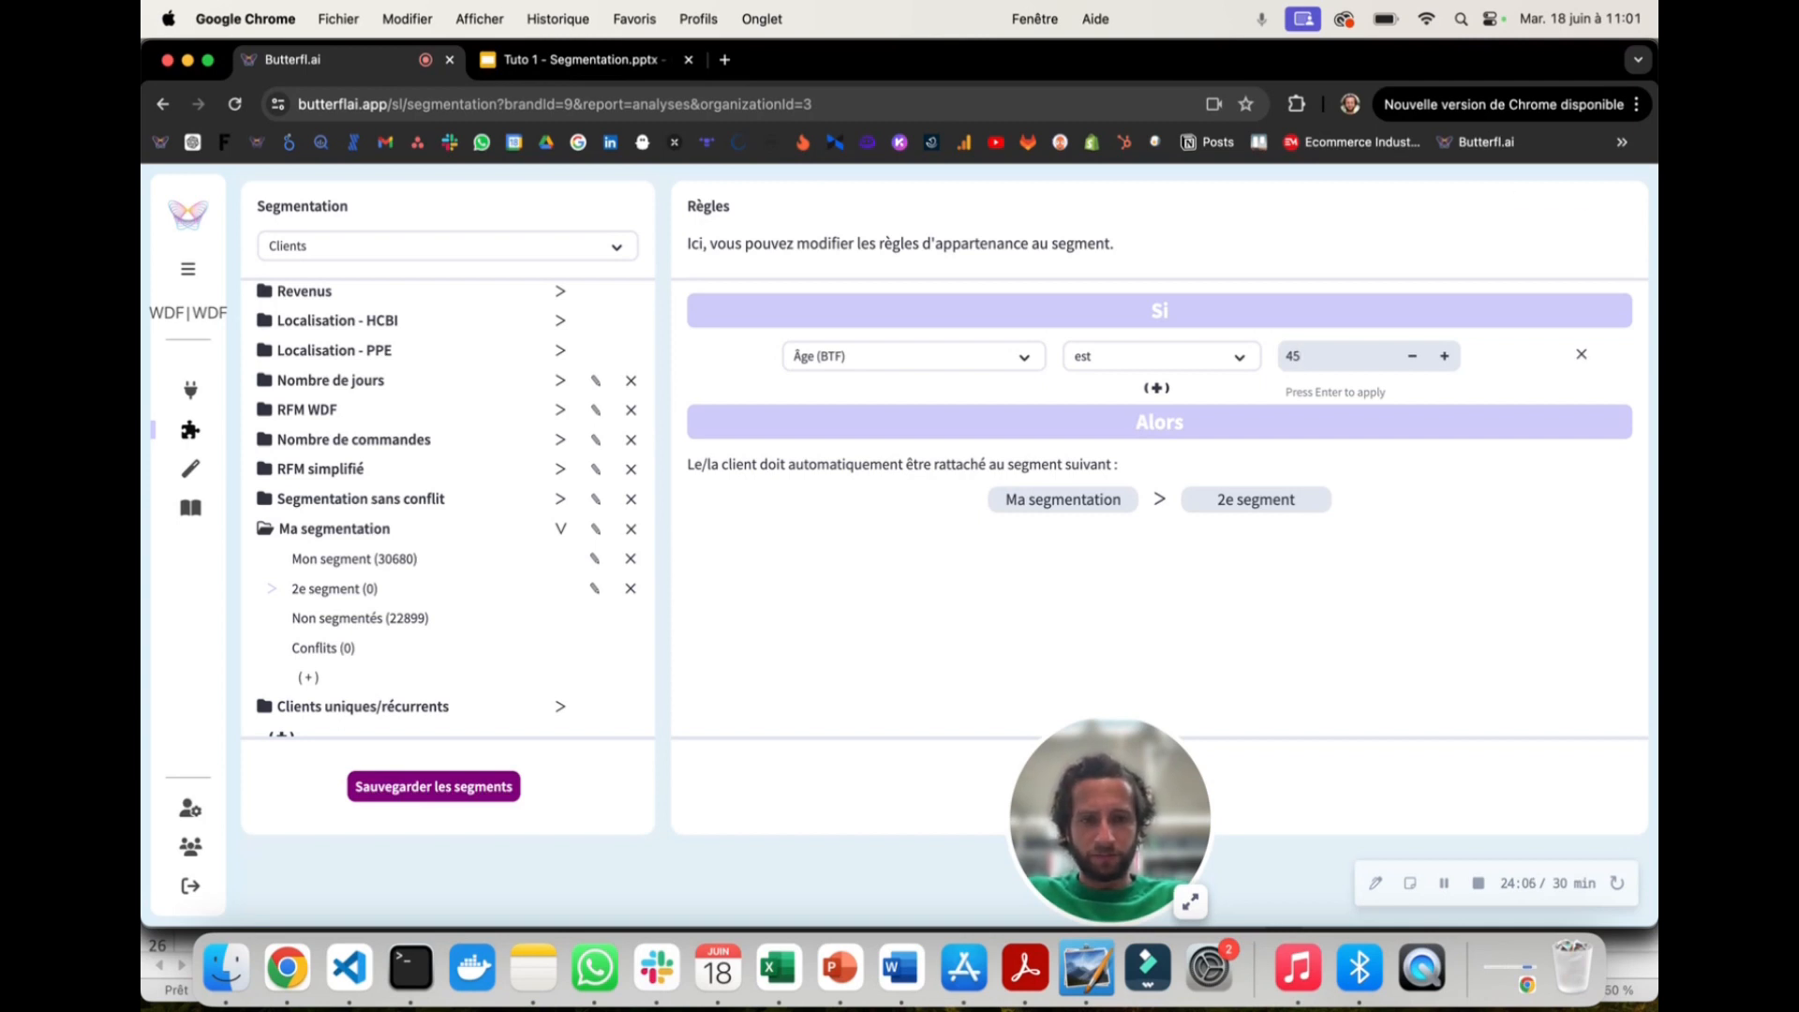
key(Return)
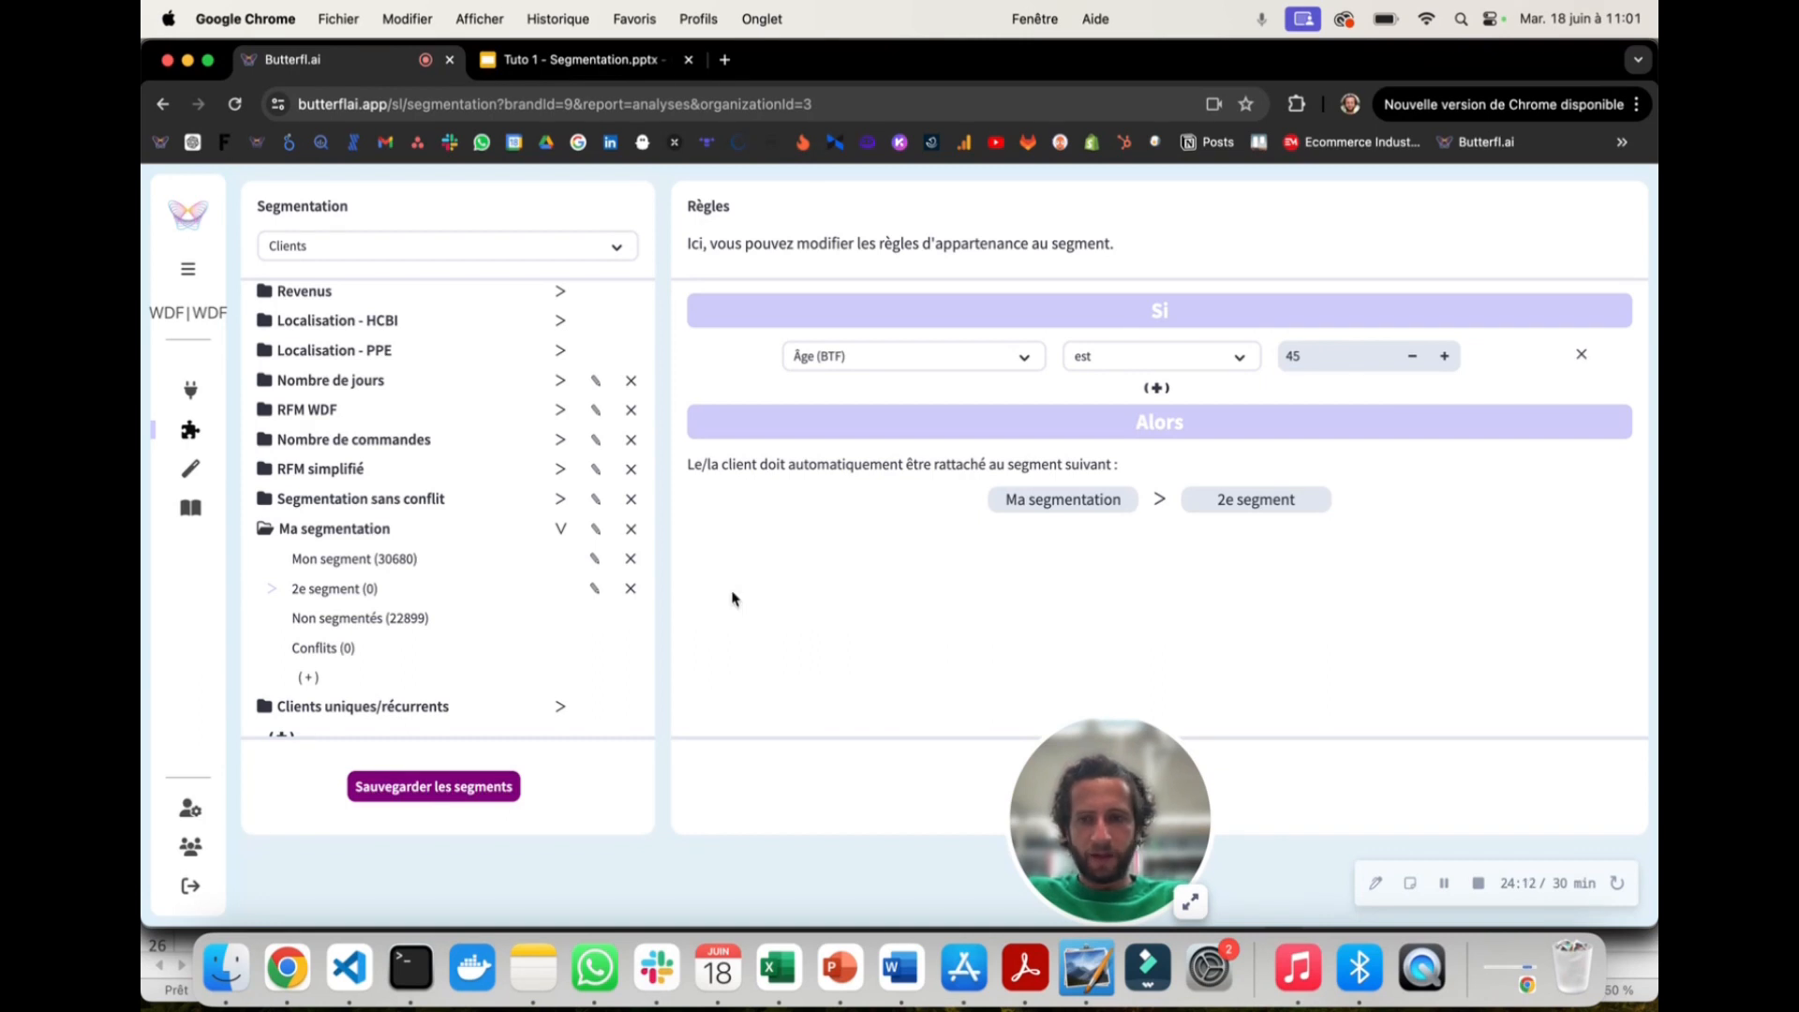
click(430, 786)
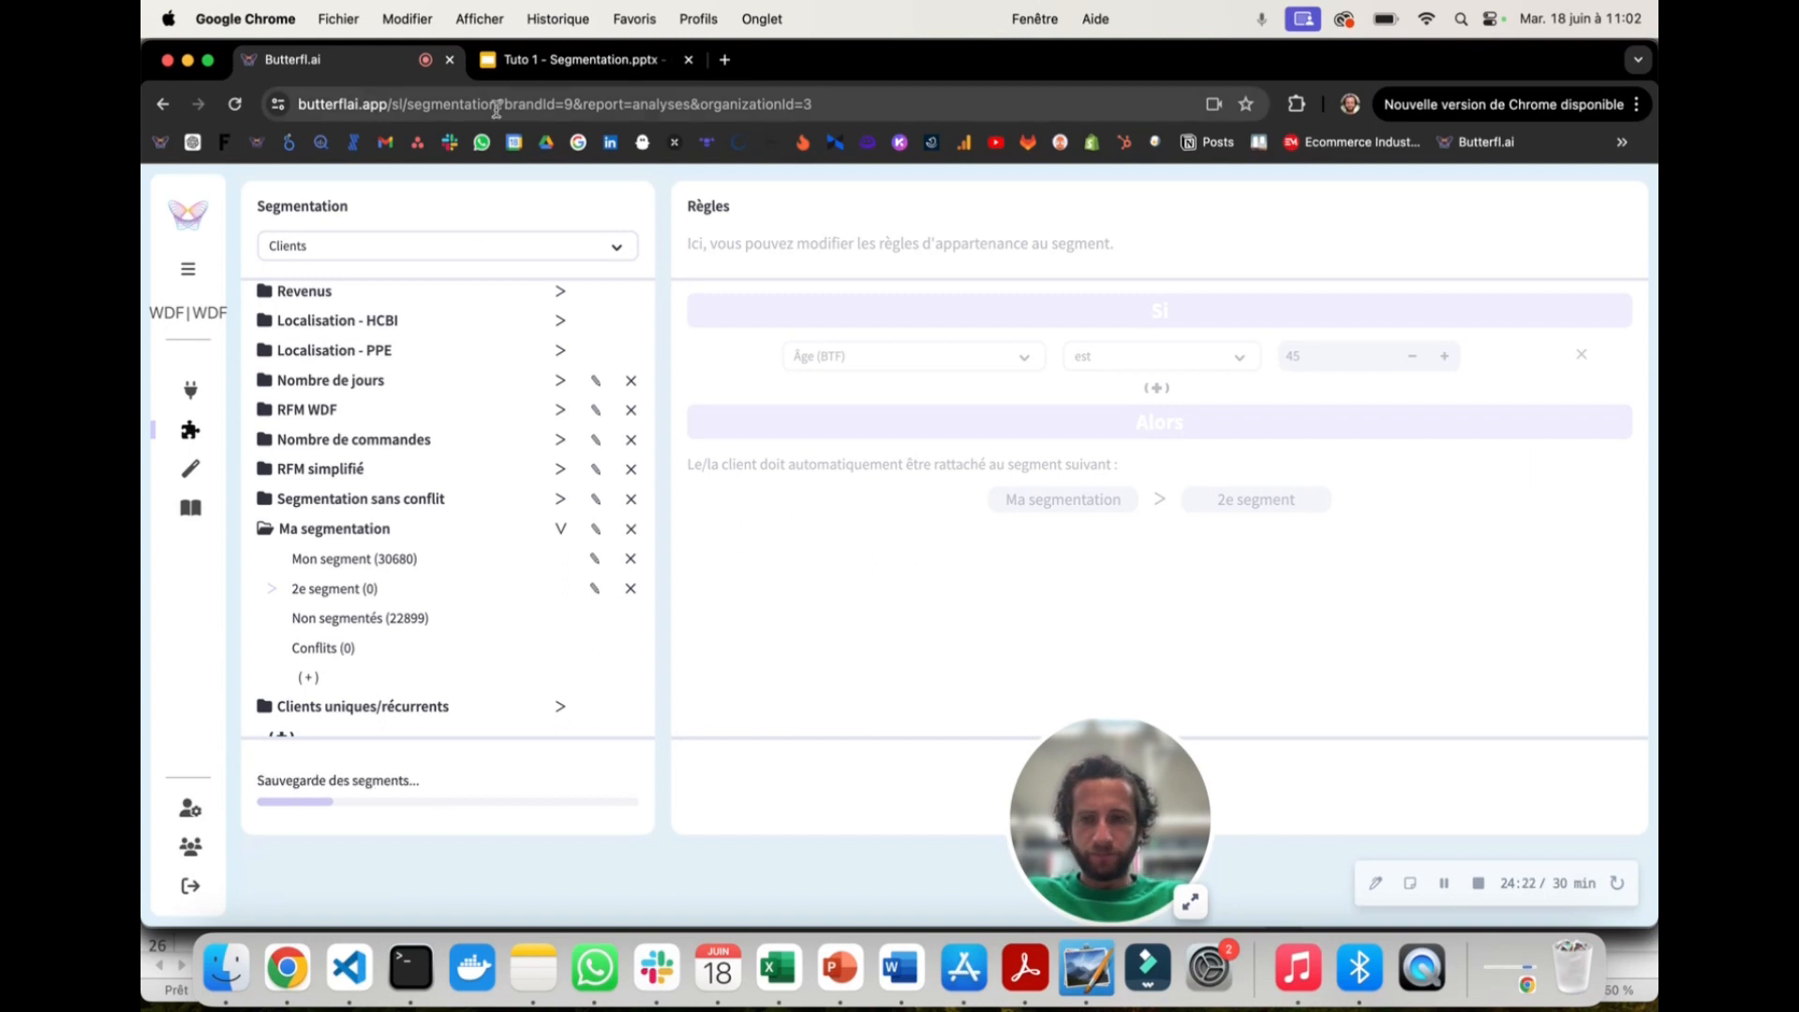
Step: Switch to the Google Slides presentation and look through the upcoming slides following "Résoudre un conflit 1 / 5"
click(572, 59)
scroll(324, 616, down, 3)
scroll(323, 617, down, 3)
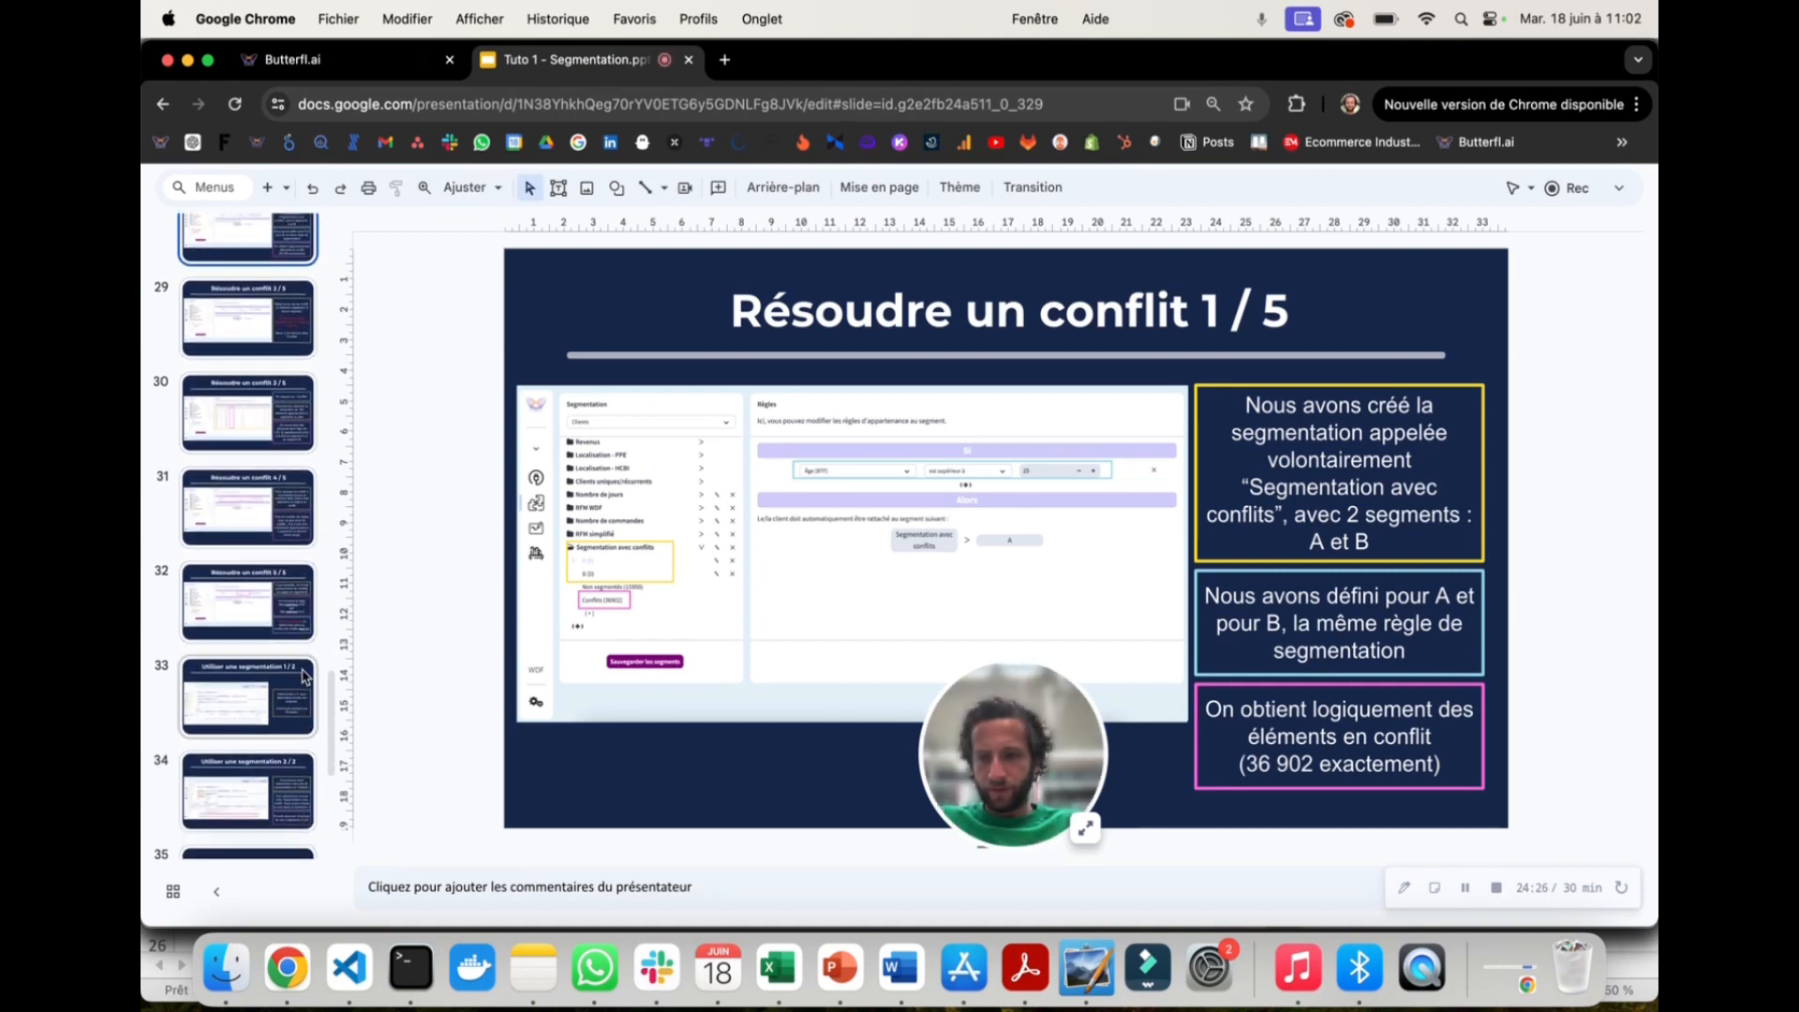
scroll(304, 676, down, 3)
Step: Return to Butterfl.ai and examine the client ages in the "Conflits" sample of "Ma segmentation"
click(309, 59)
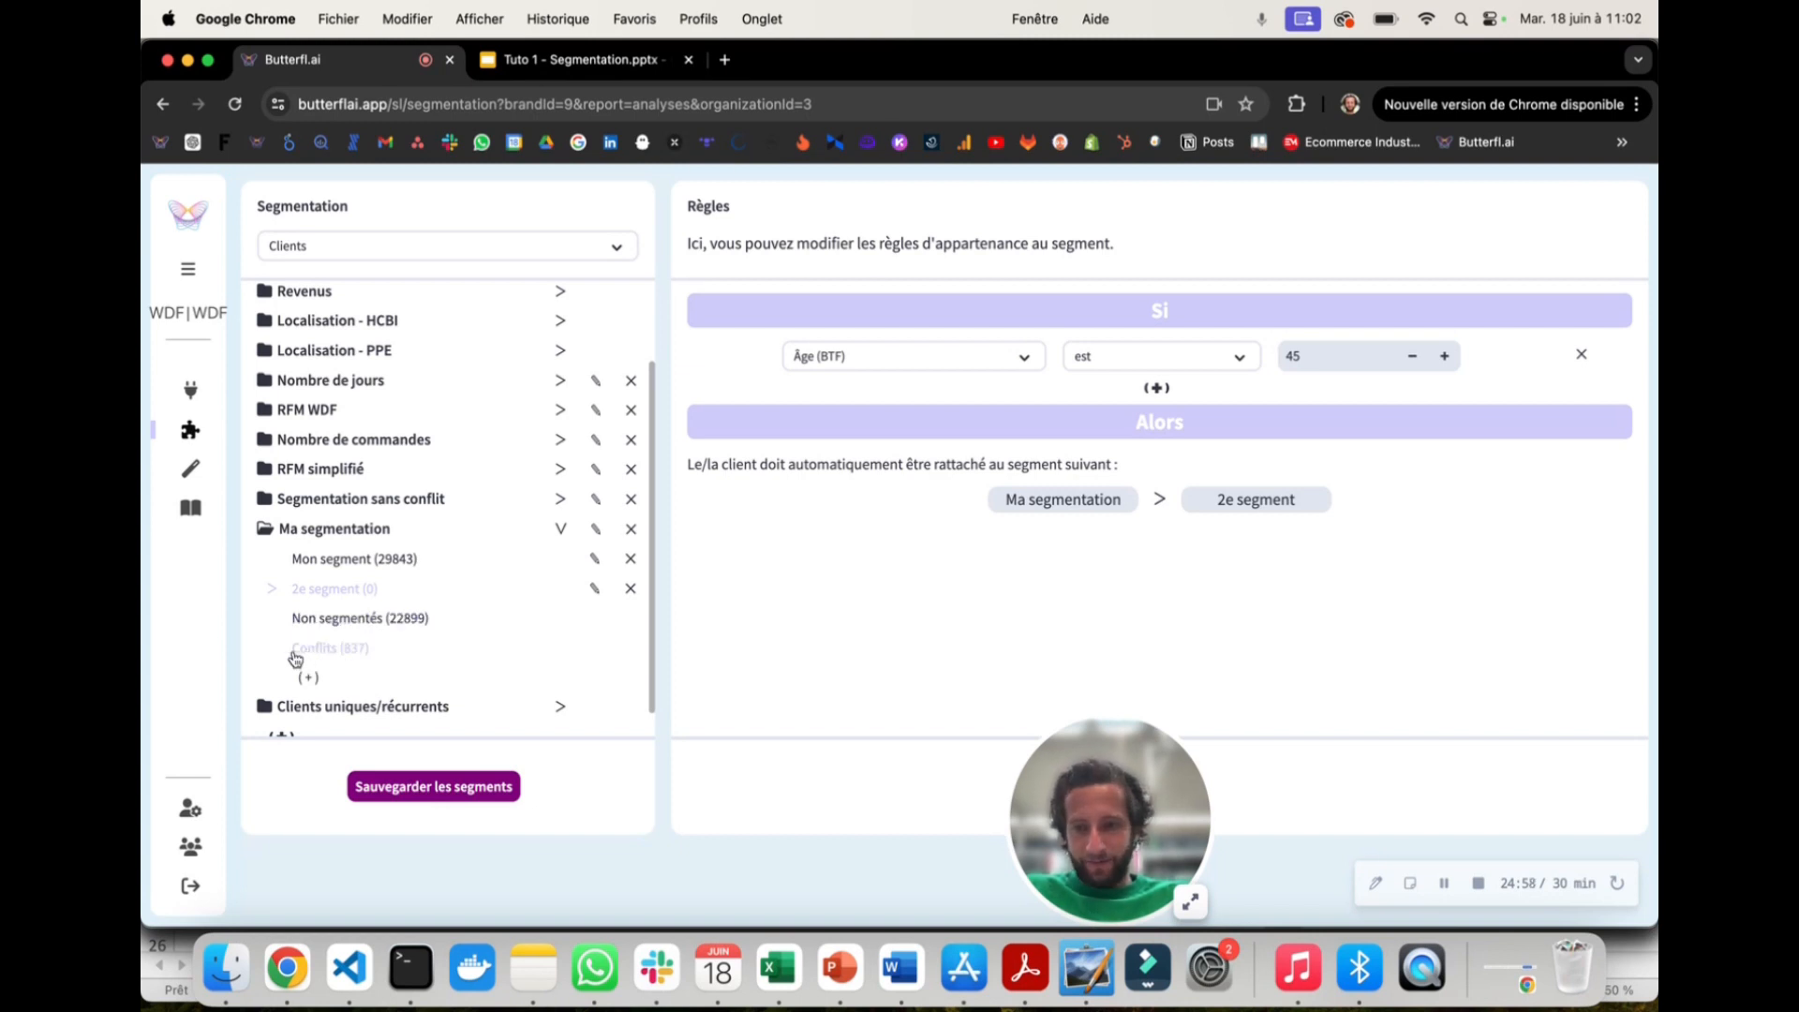
click(363, 661)
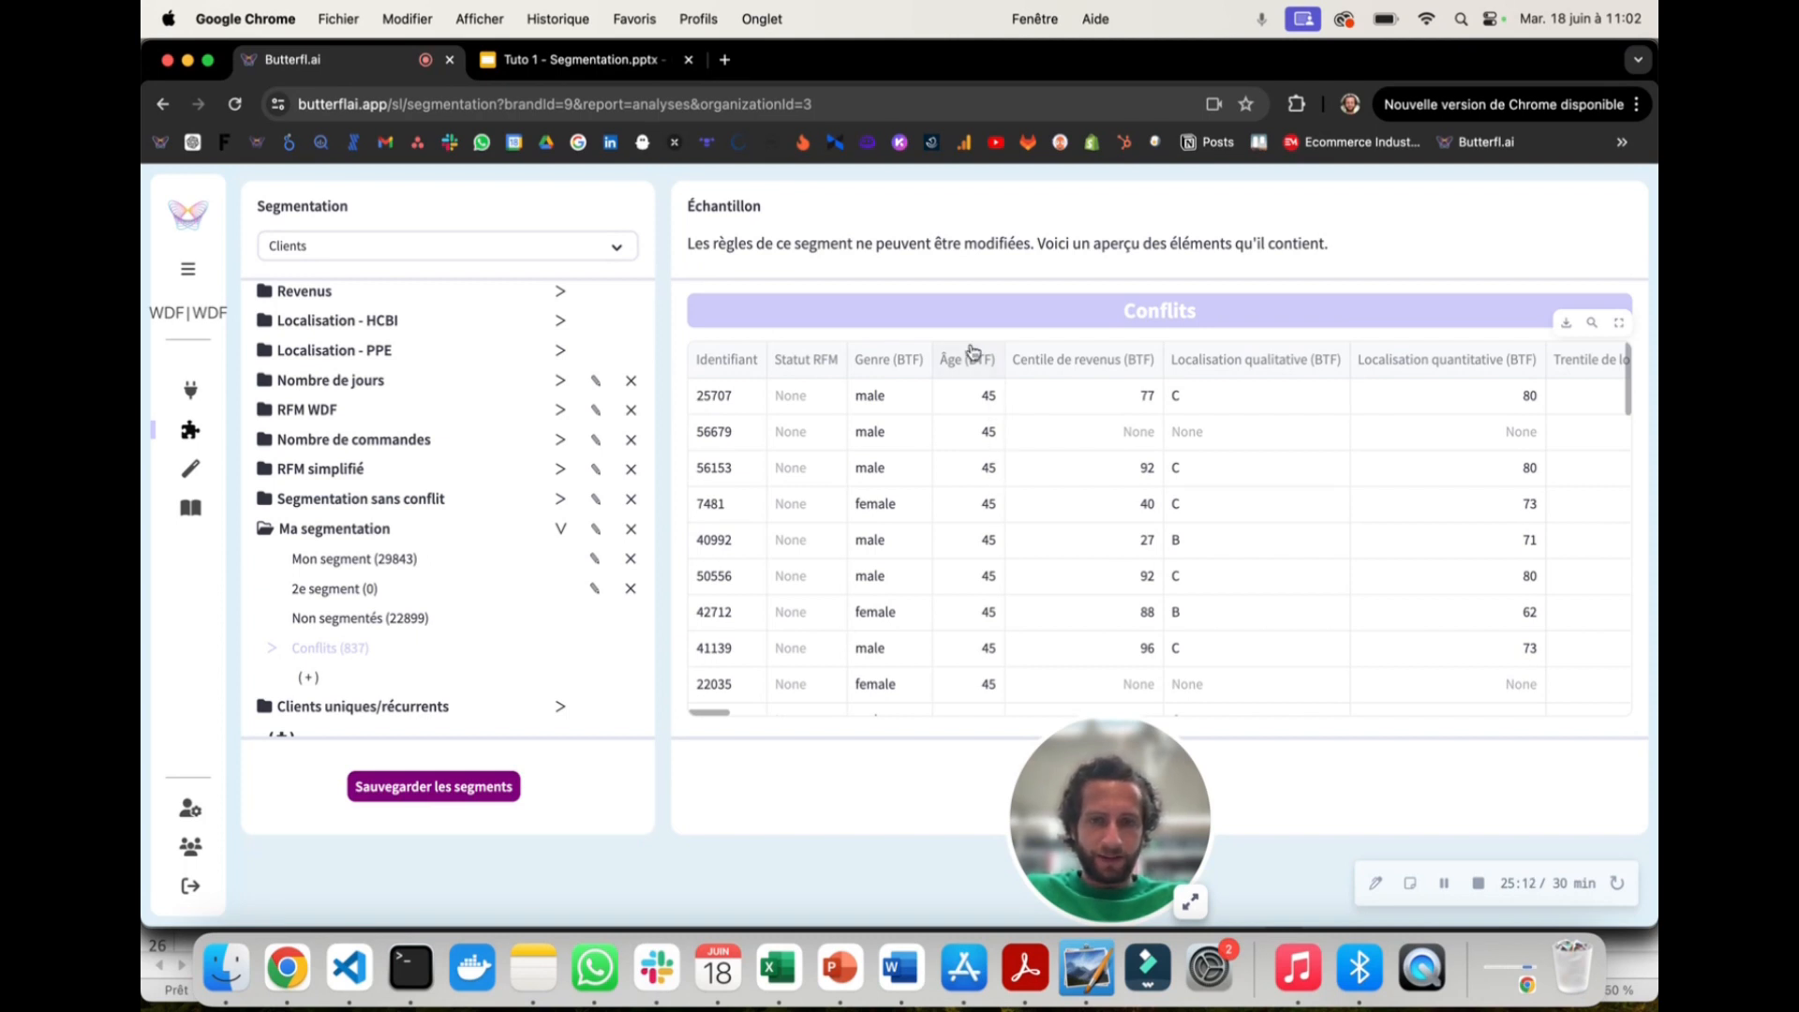
scroll(977, 453, down, 5)
scroll(976, 453, down, 10)
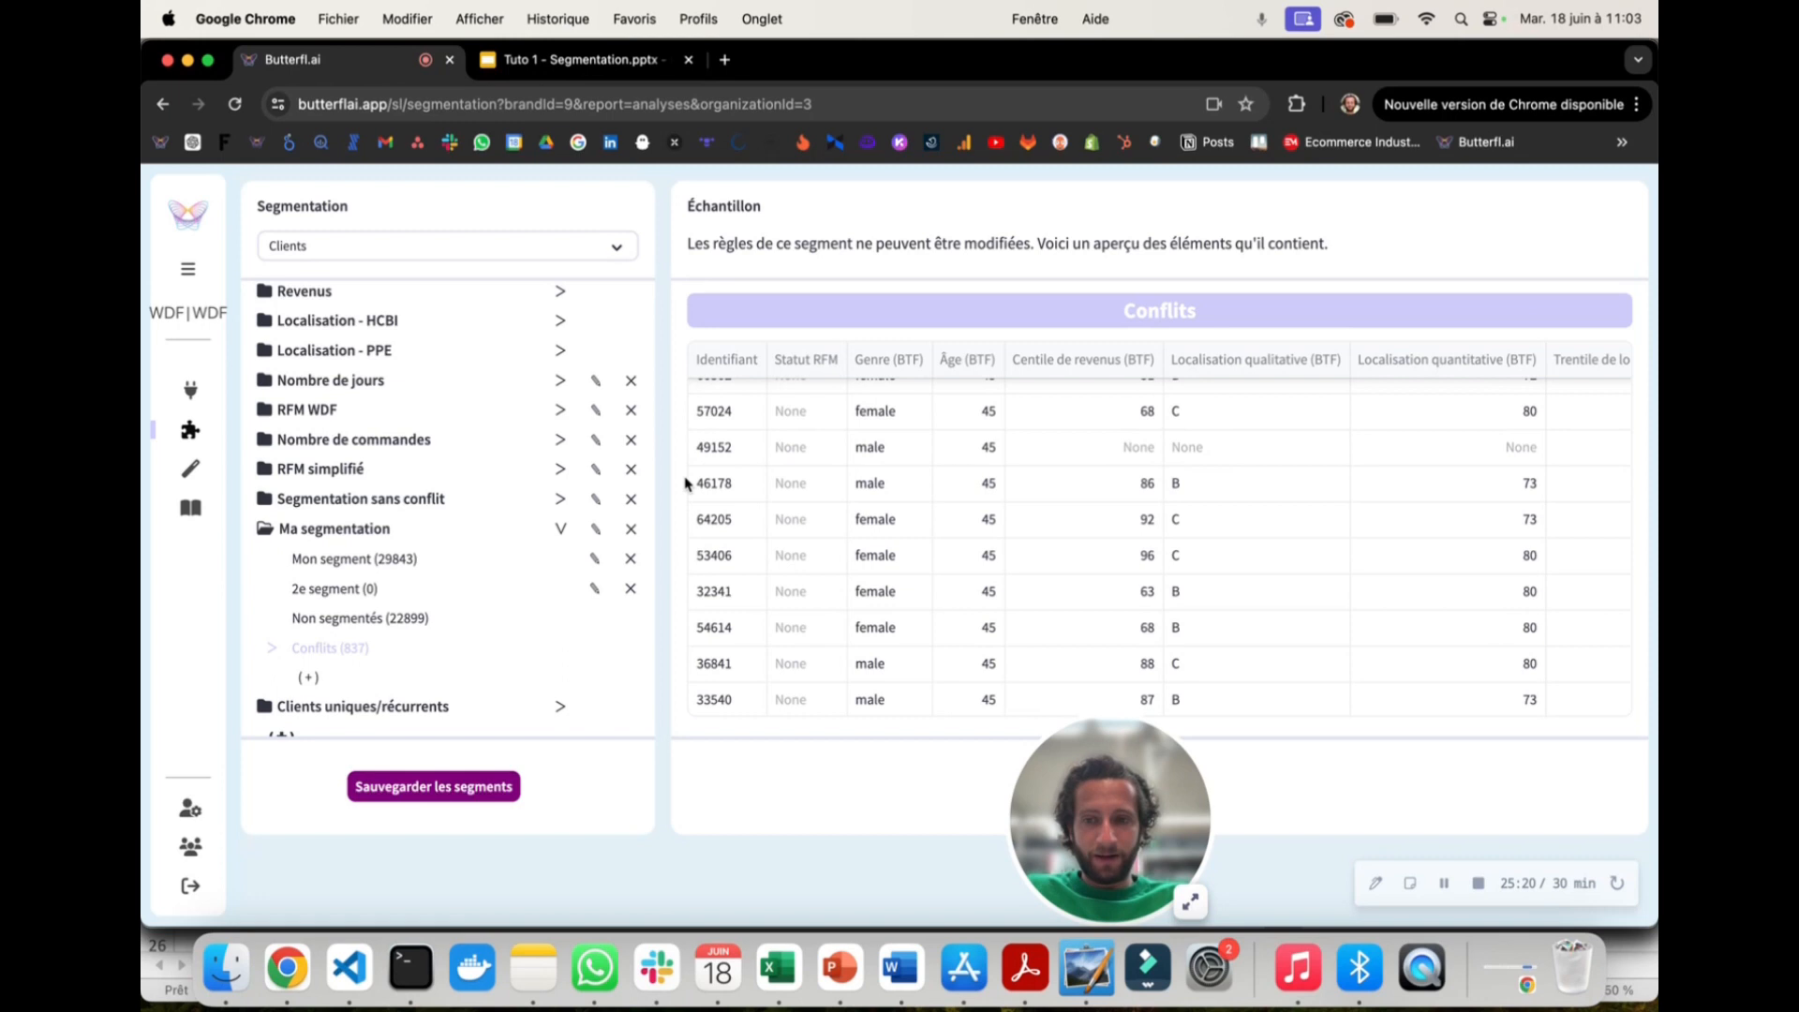
Step: Compare the age rules of "2e segment" and "Mon segment" to identify the cause of the conflict
click(331, 591)
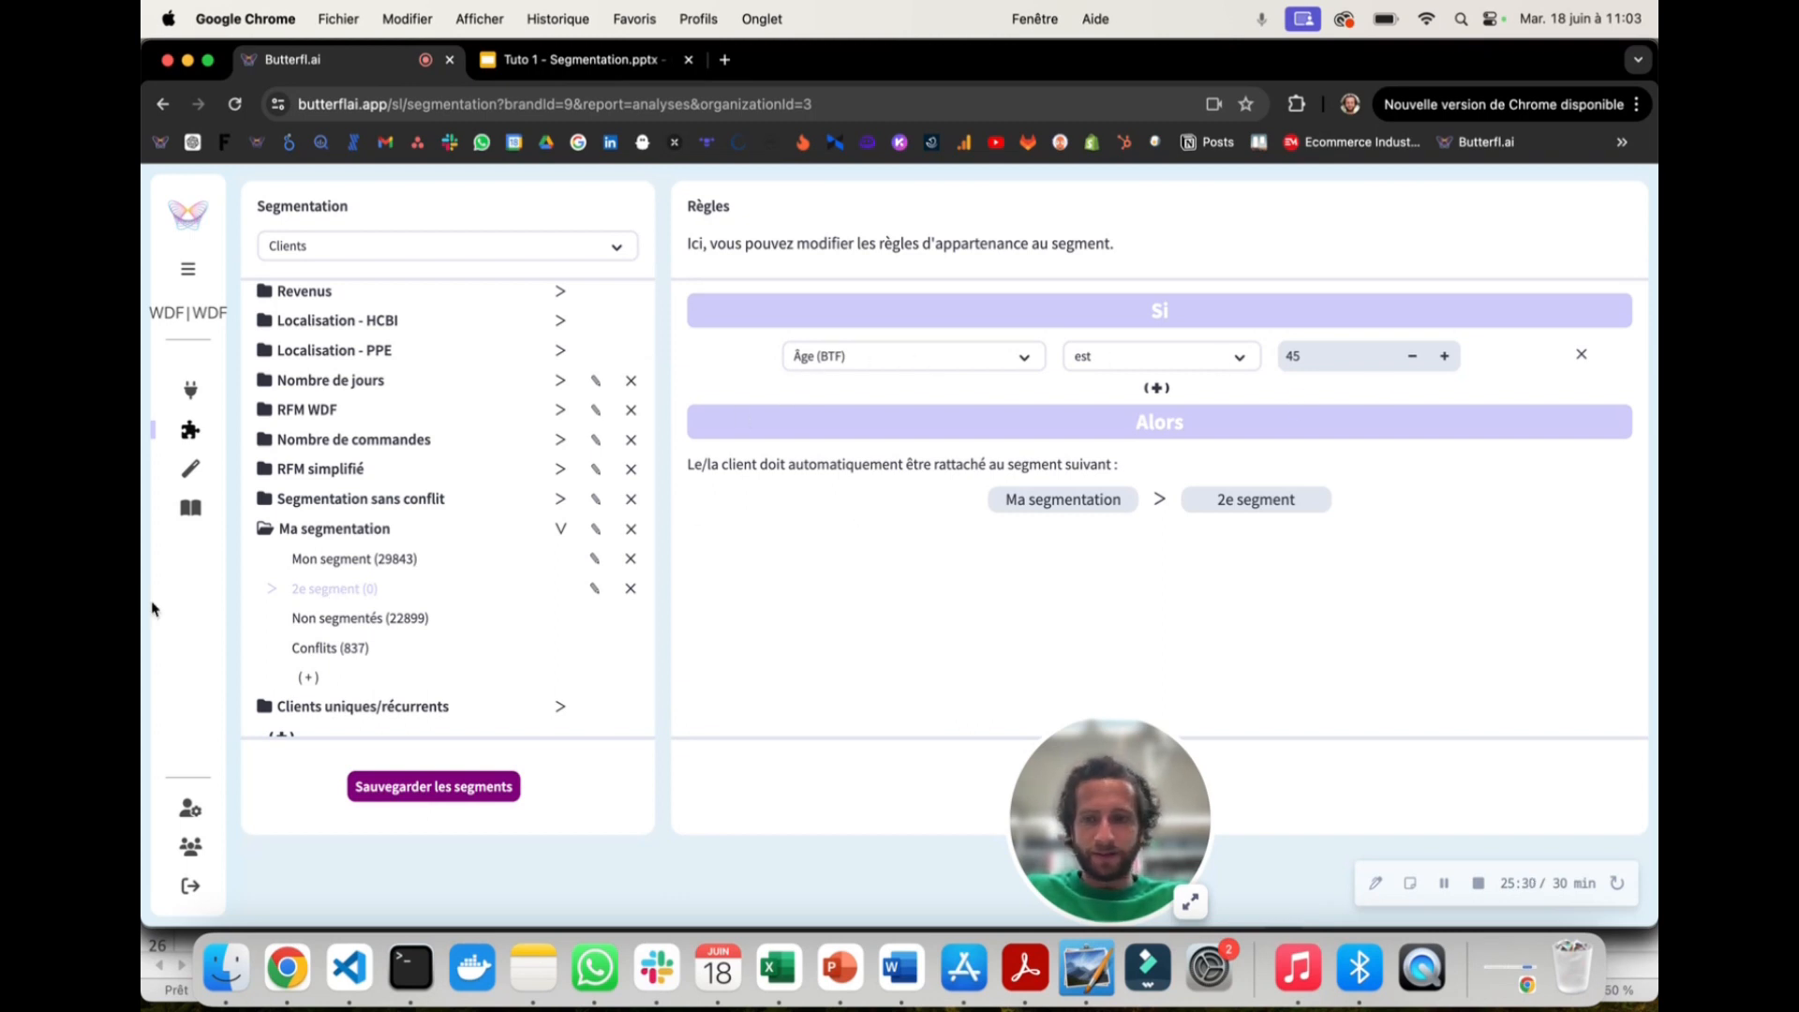
click(343, 562)
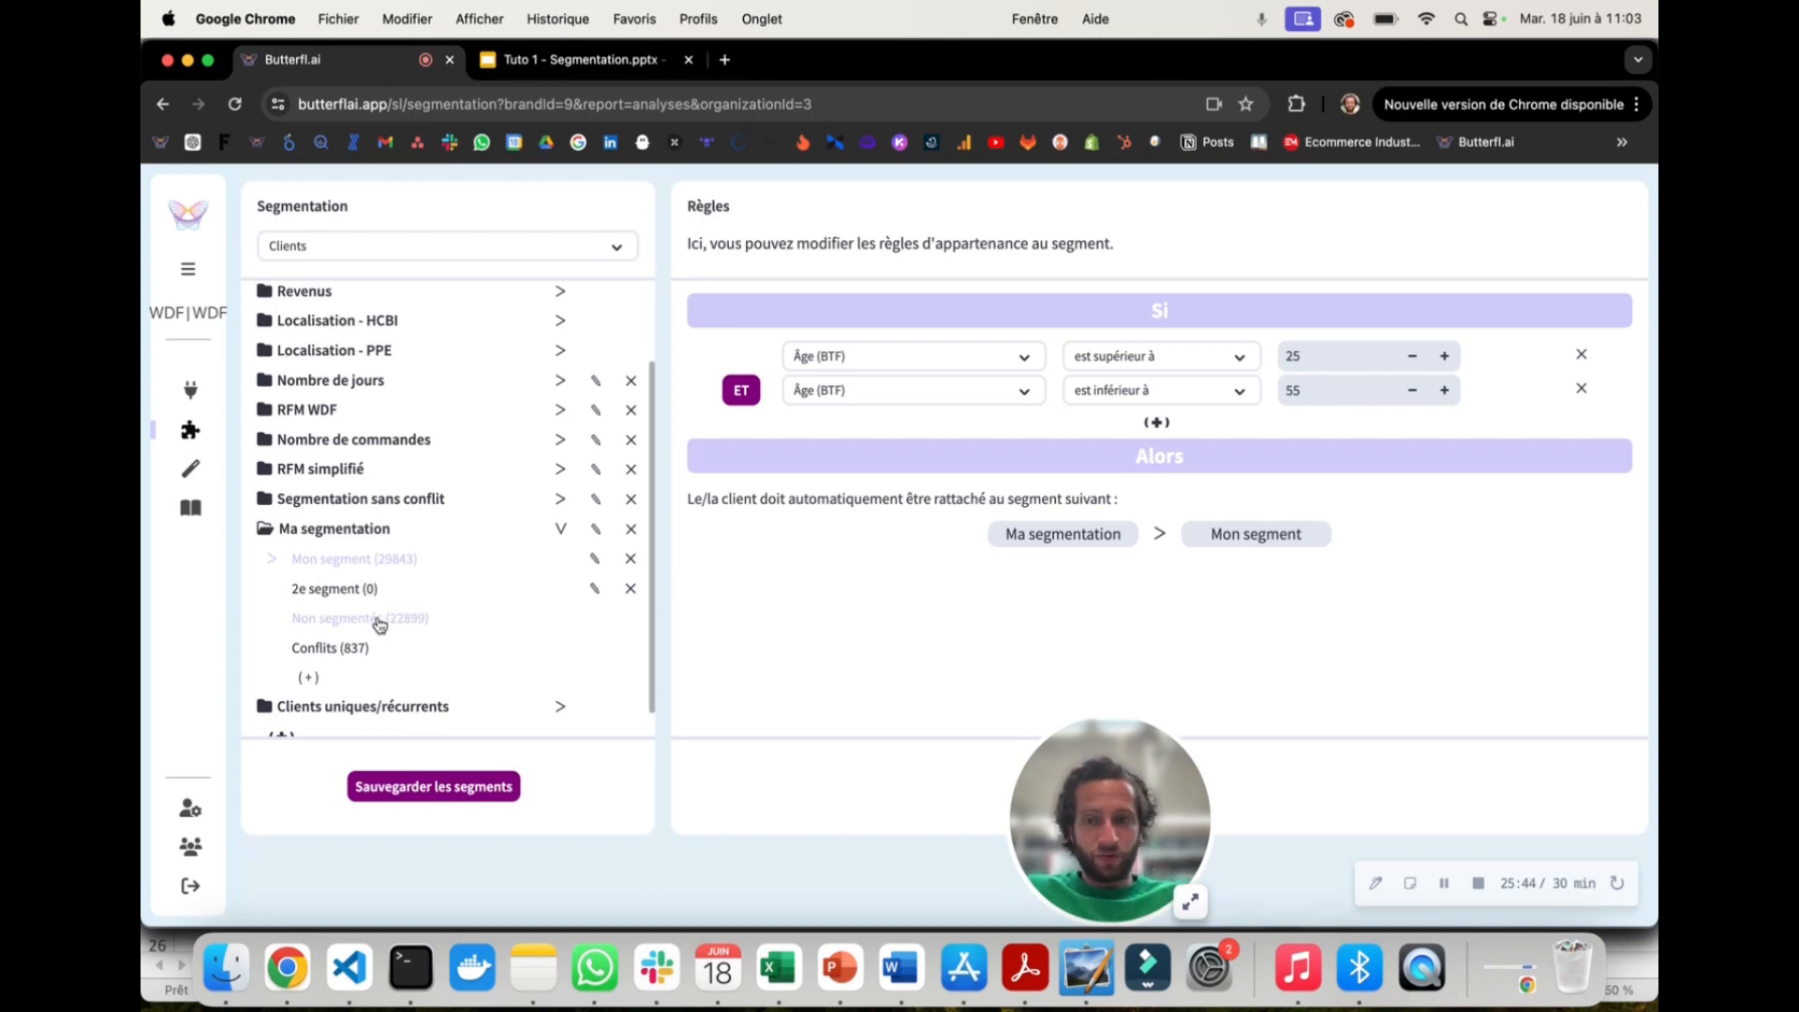
click(363, 592)
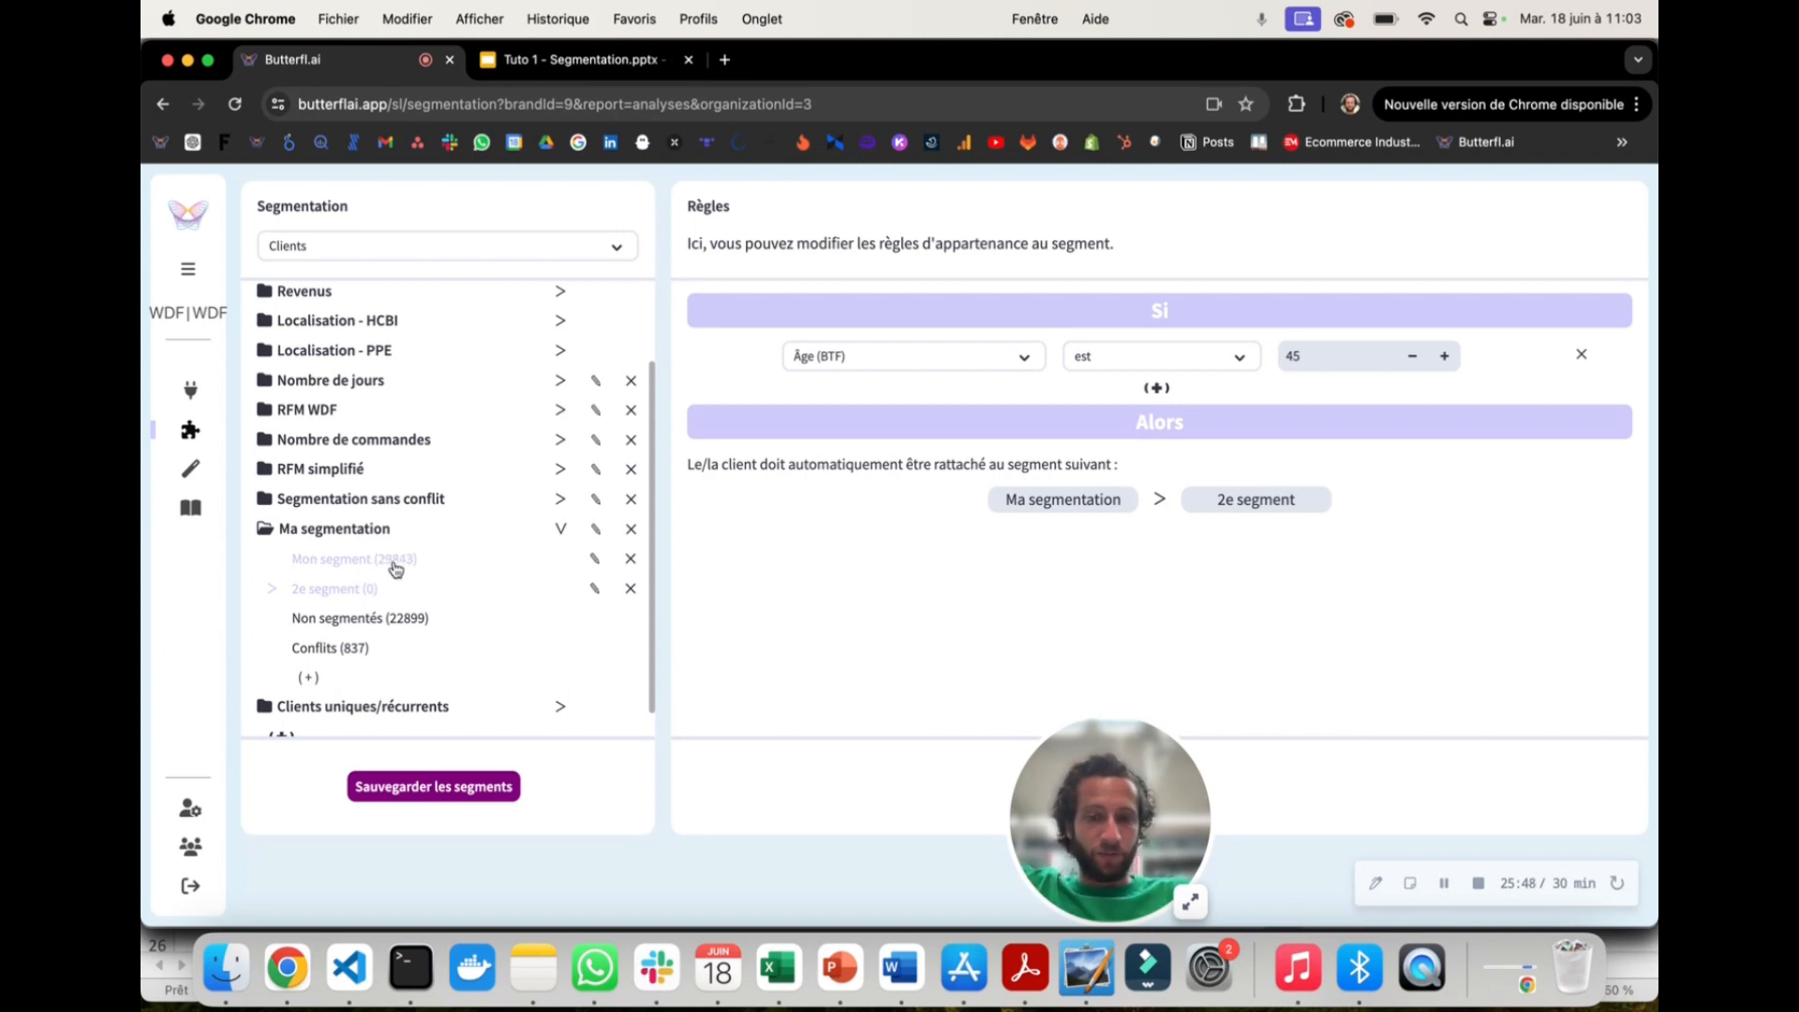
click(395, 562)
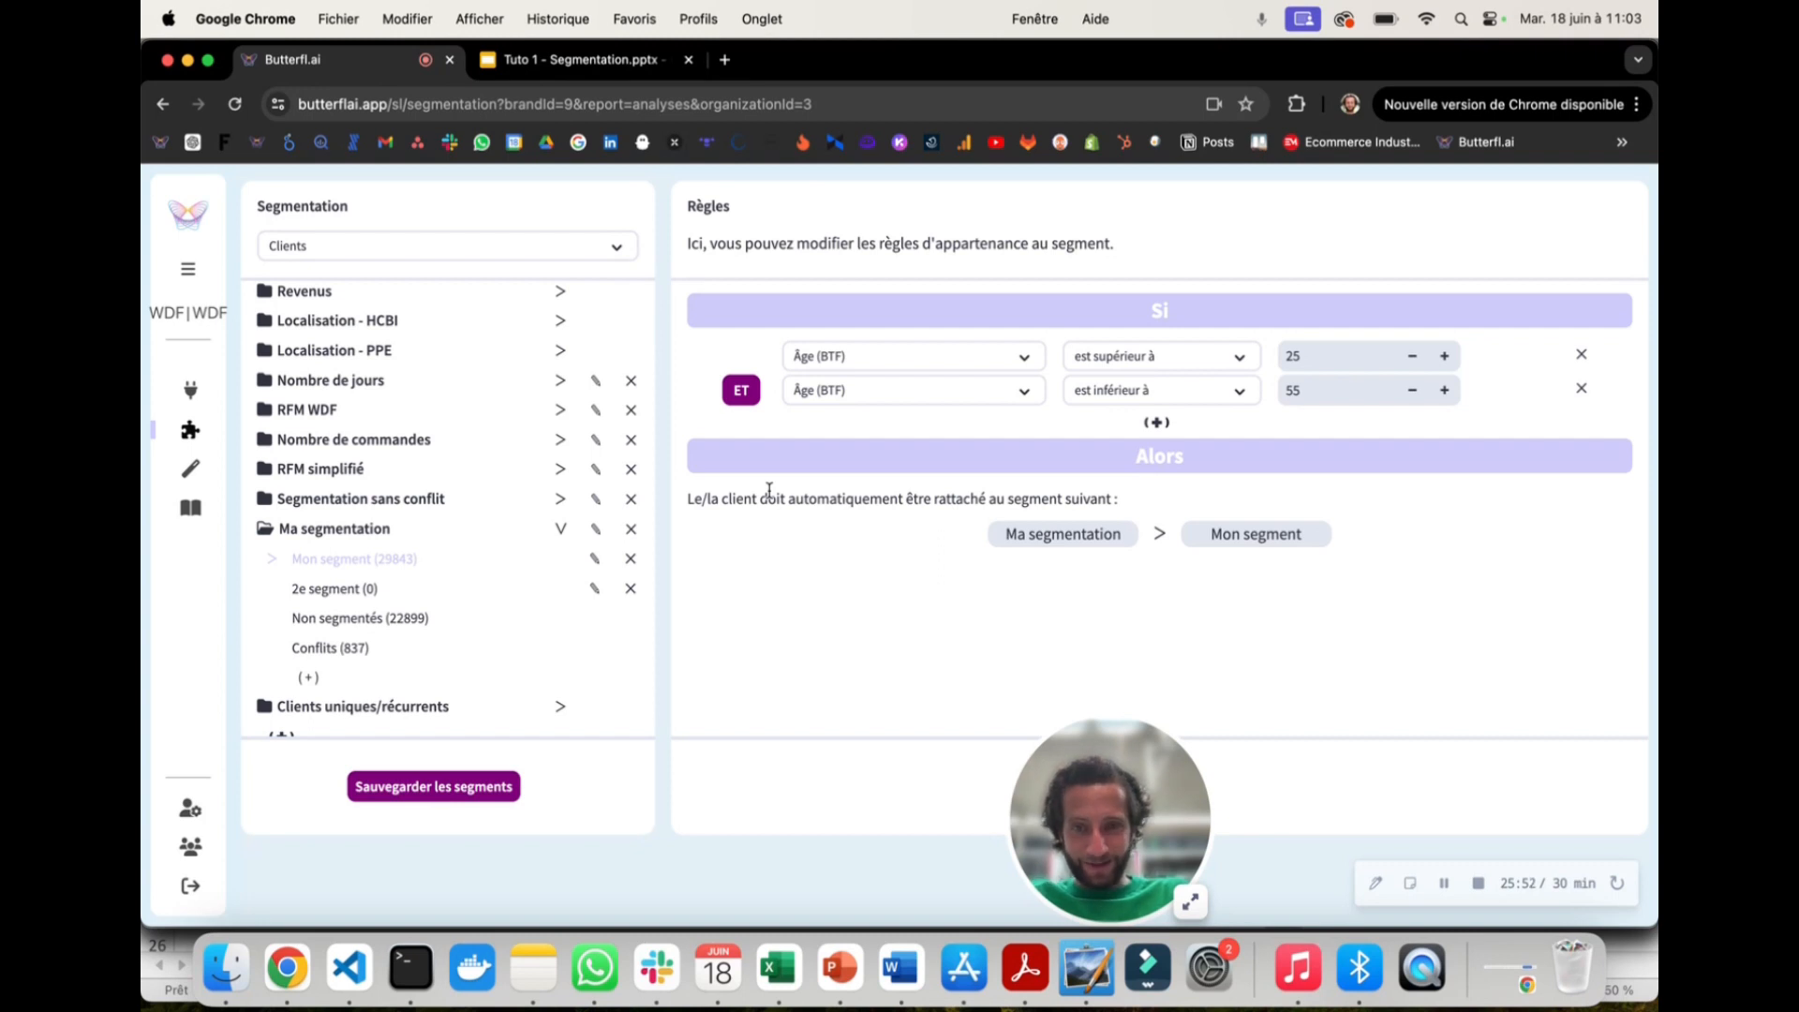
Step: Add the ET rule Âge (BTF) n'est pas 45 to "Mon segment" and save the segments
click(1155, 427)
click(739, 427)
click(828, 422)
text(â)
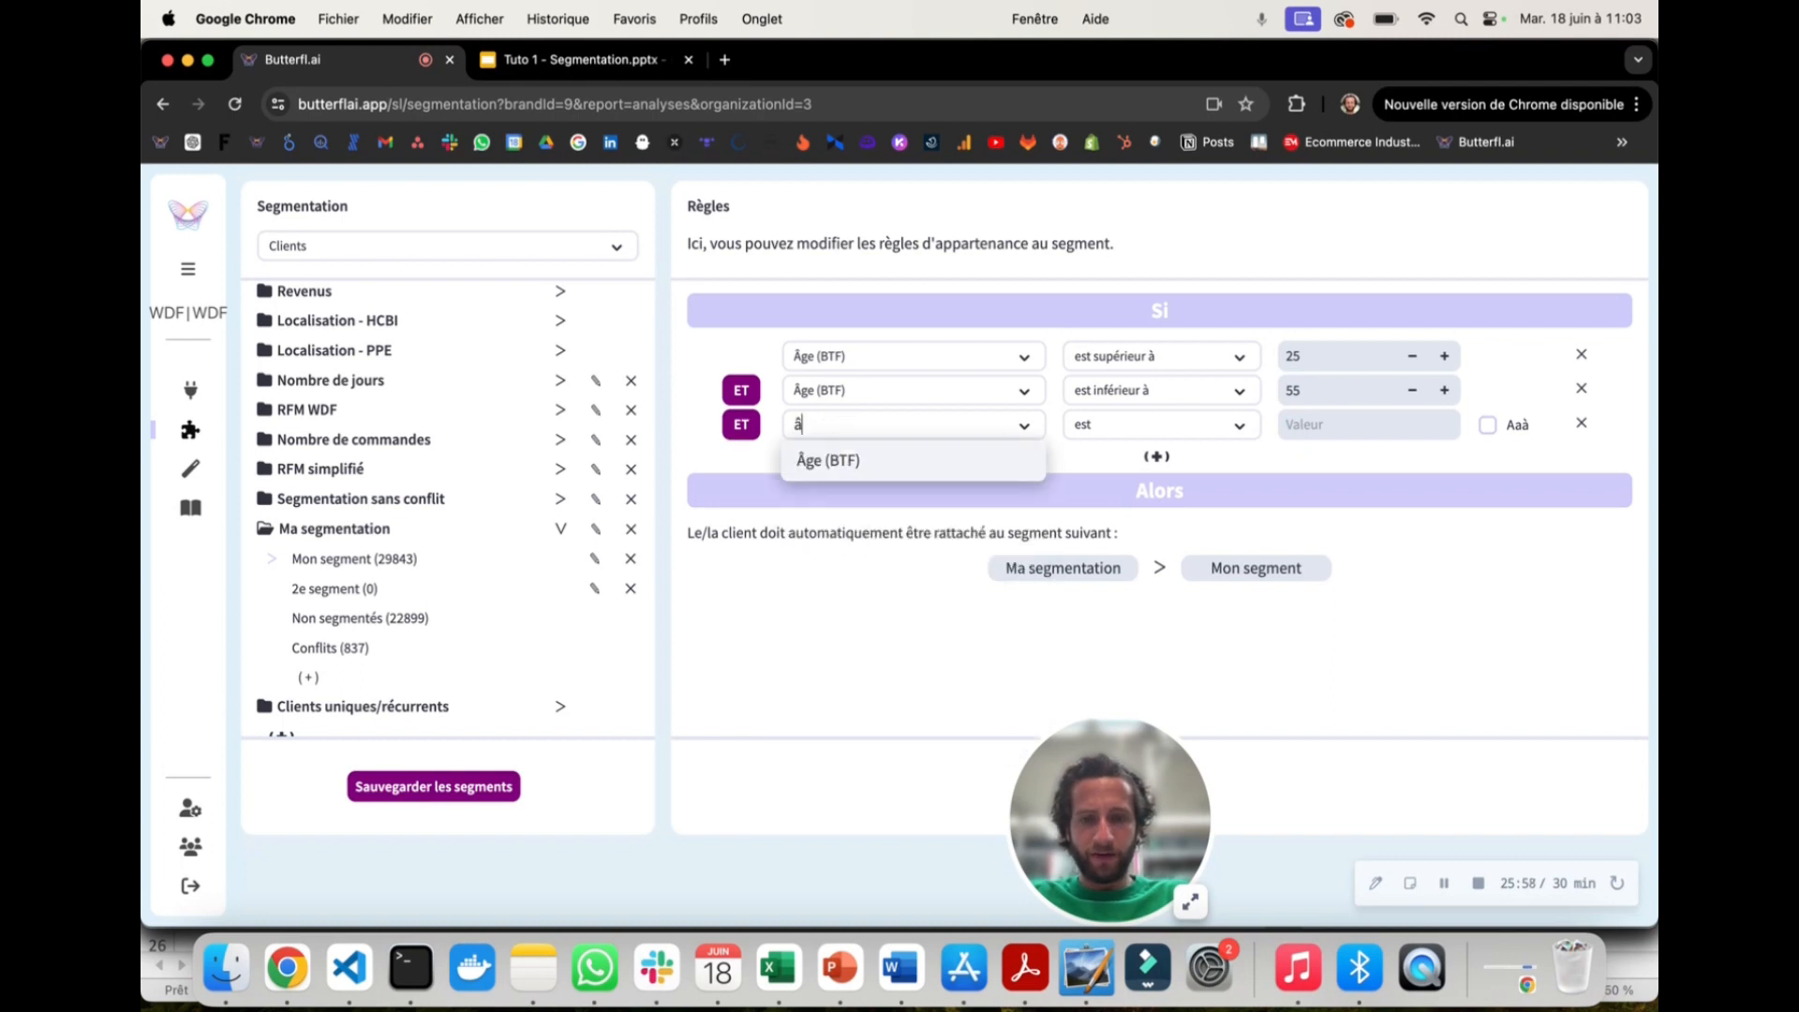
click(829, 459)
click(1125, 431)
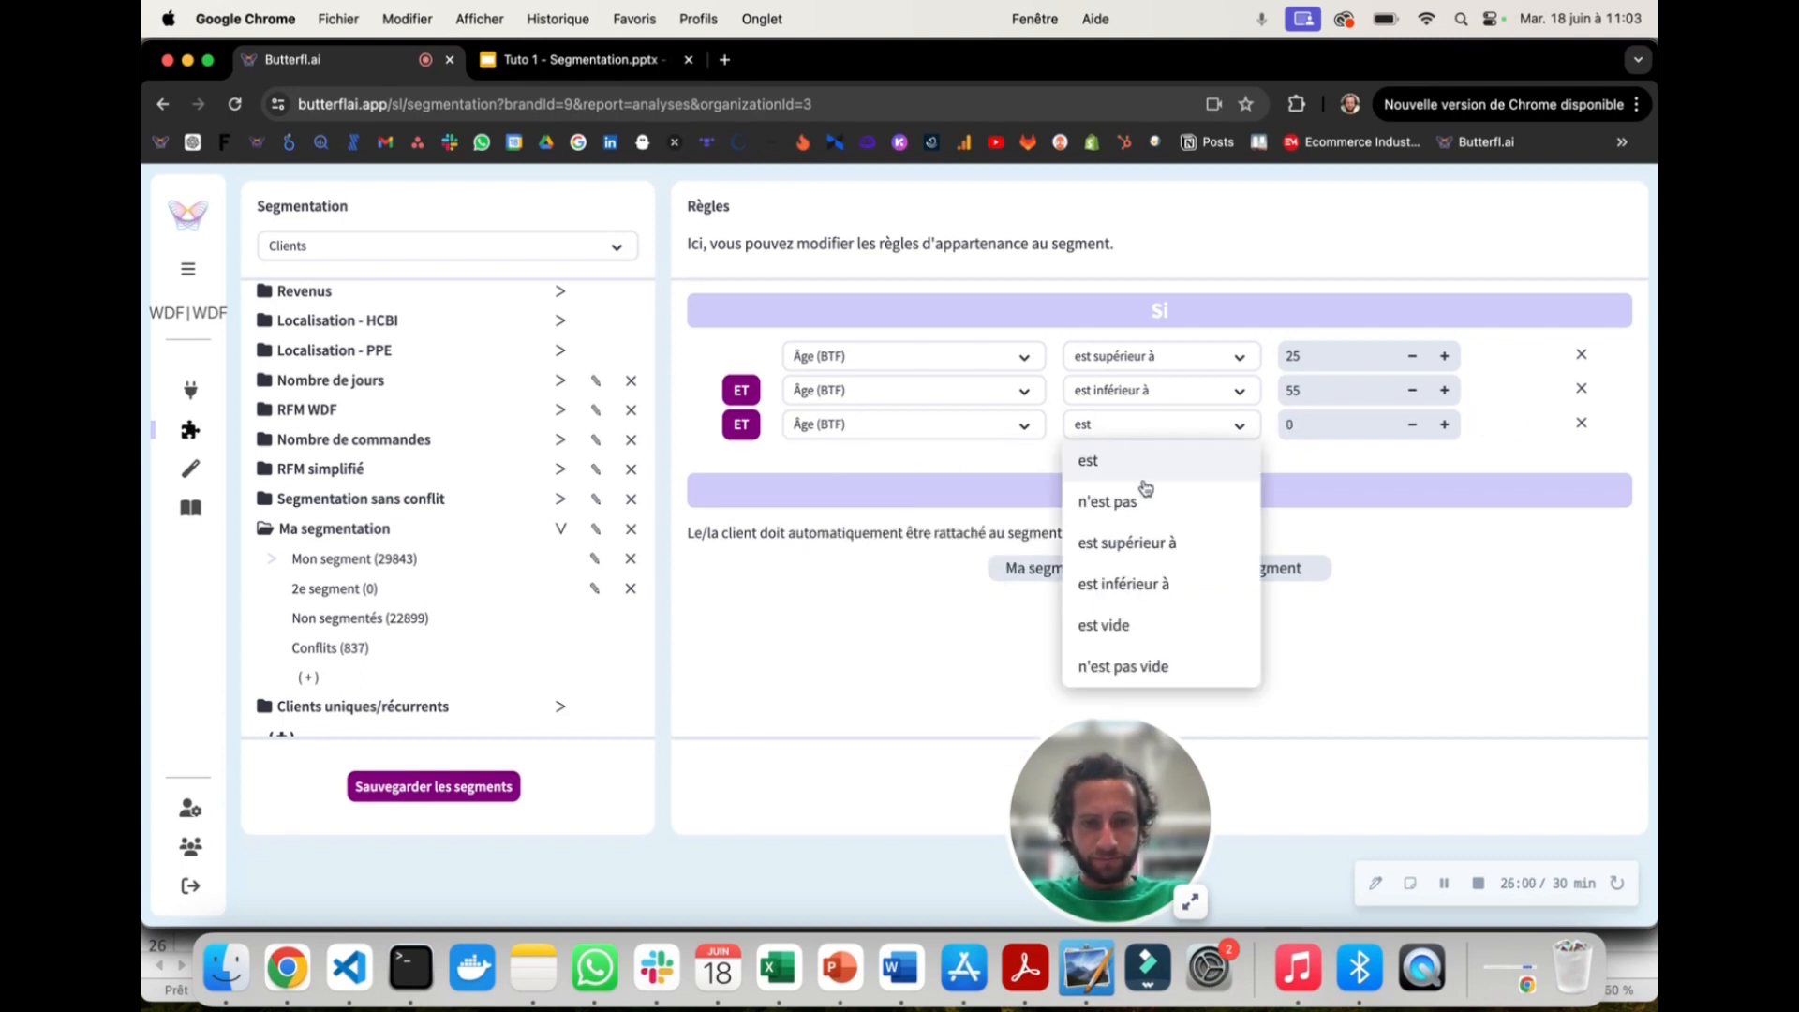
click(1170, 510)
click(1299, 424)
text(45)
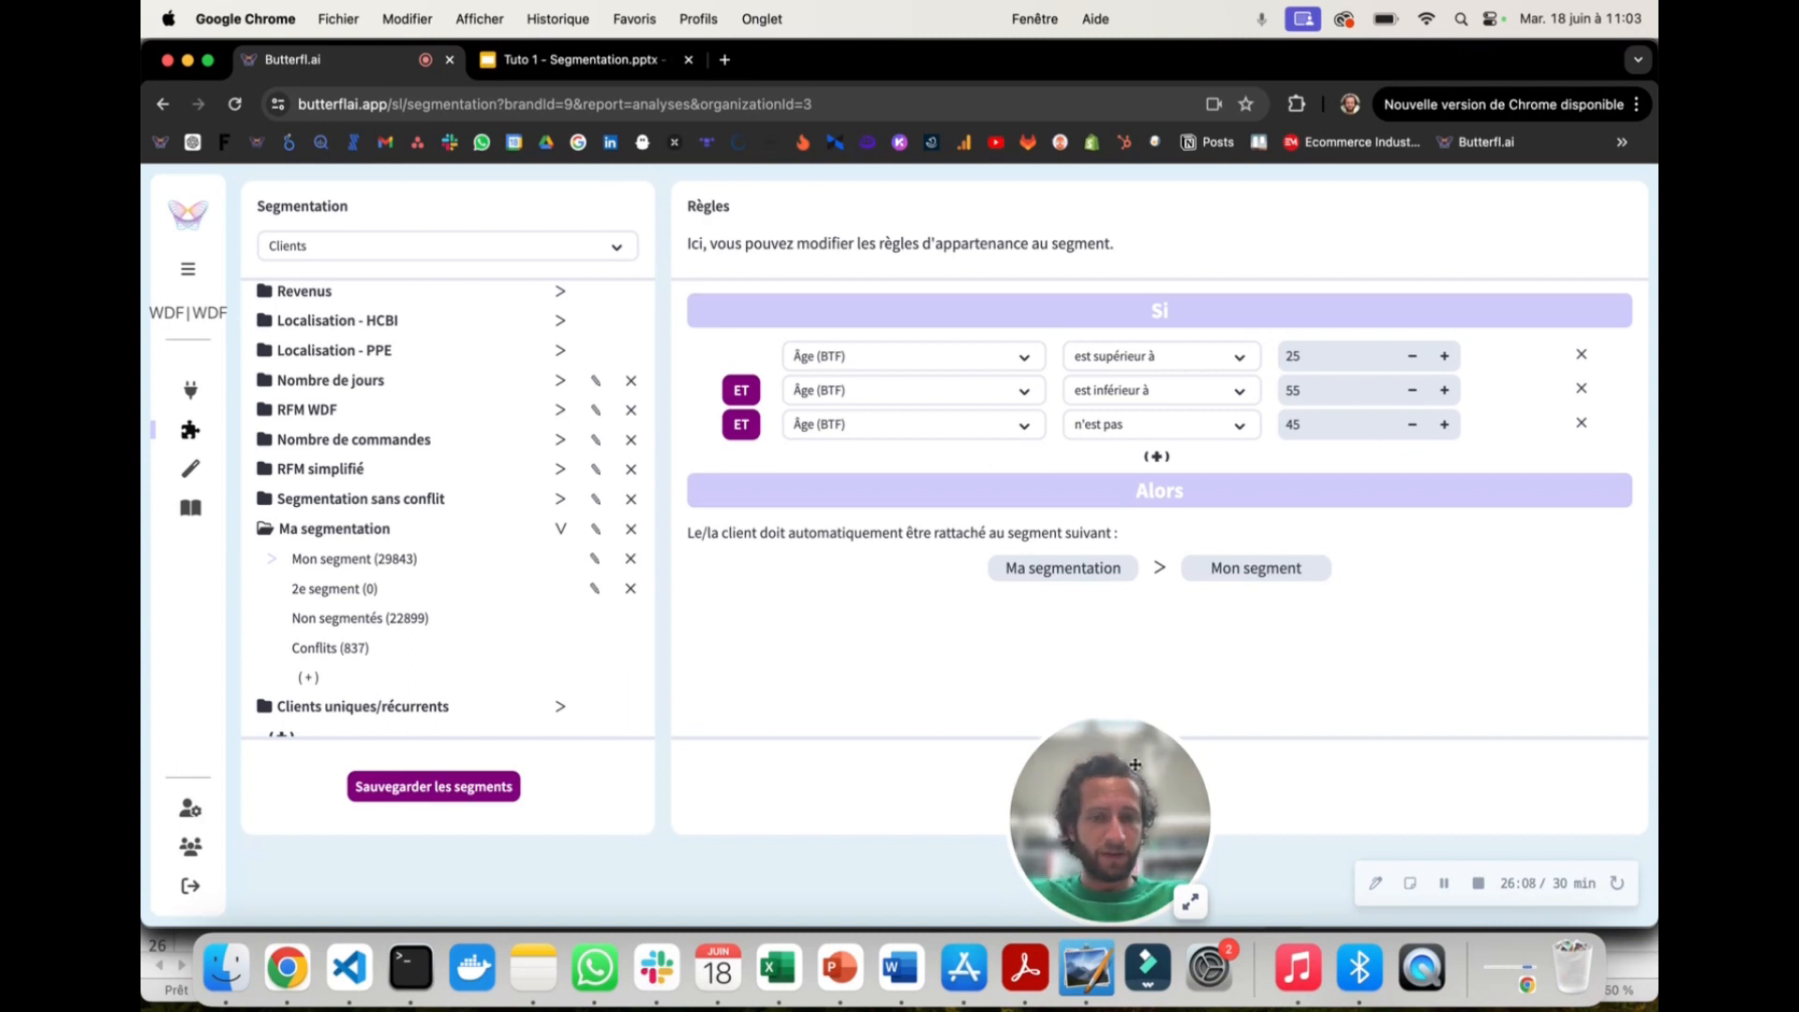
drag(1135, 765, 986, 722)
click(436, 790)
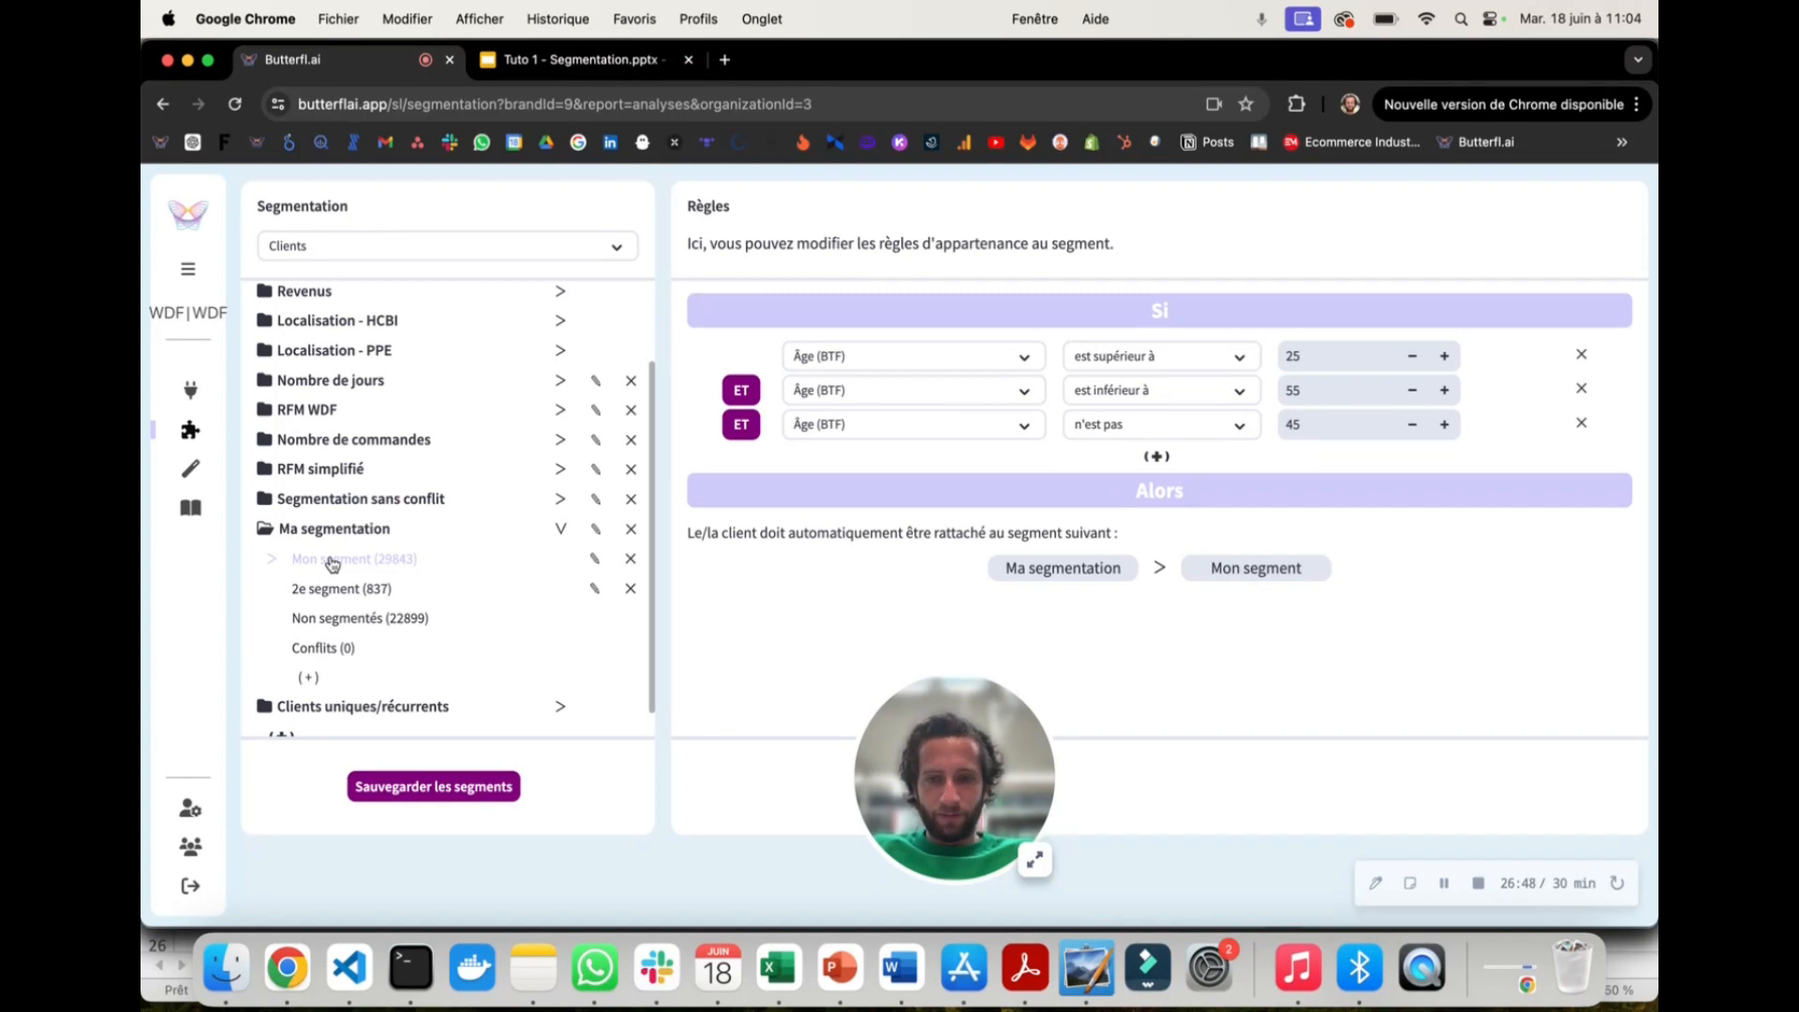
Step: Check the "Conflits" sample of "Ma segmentation", and review the rules of "2e segment" and "Mon segment"
click(318, 648)
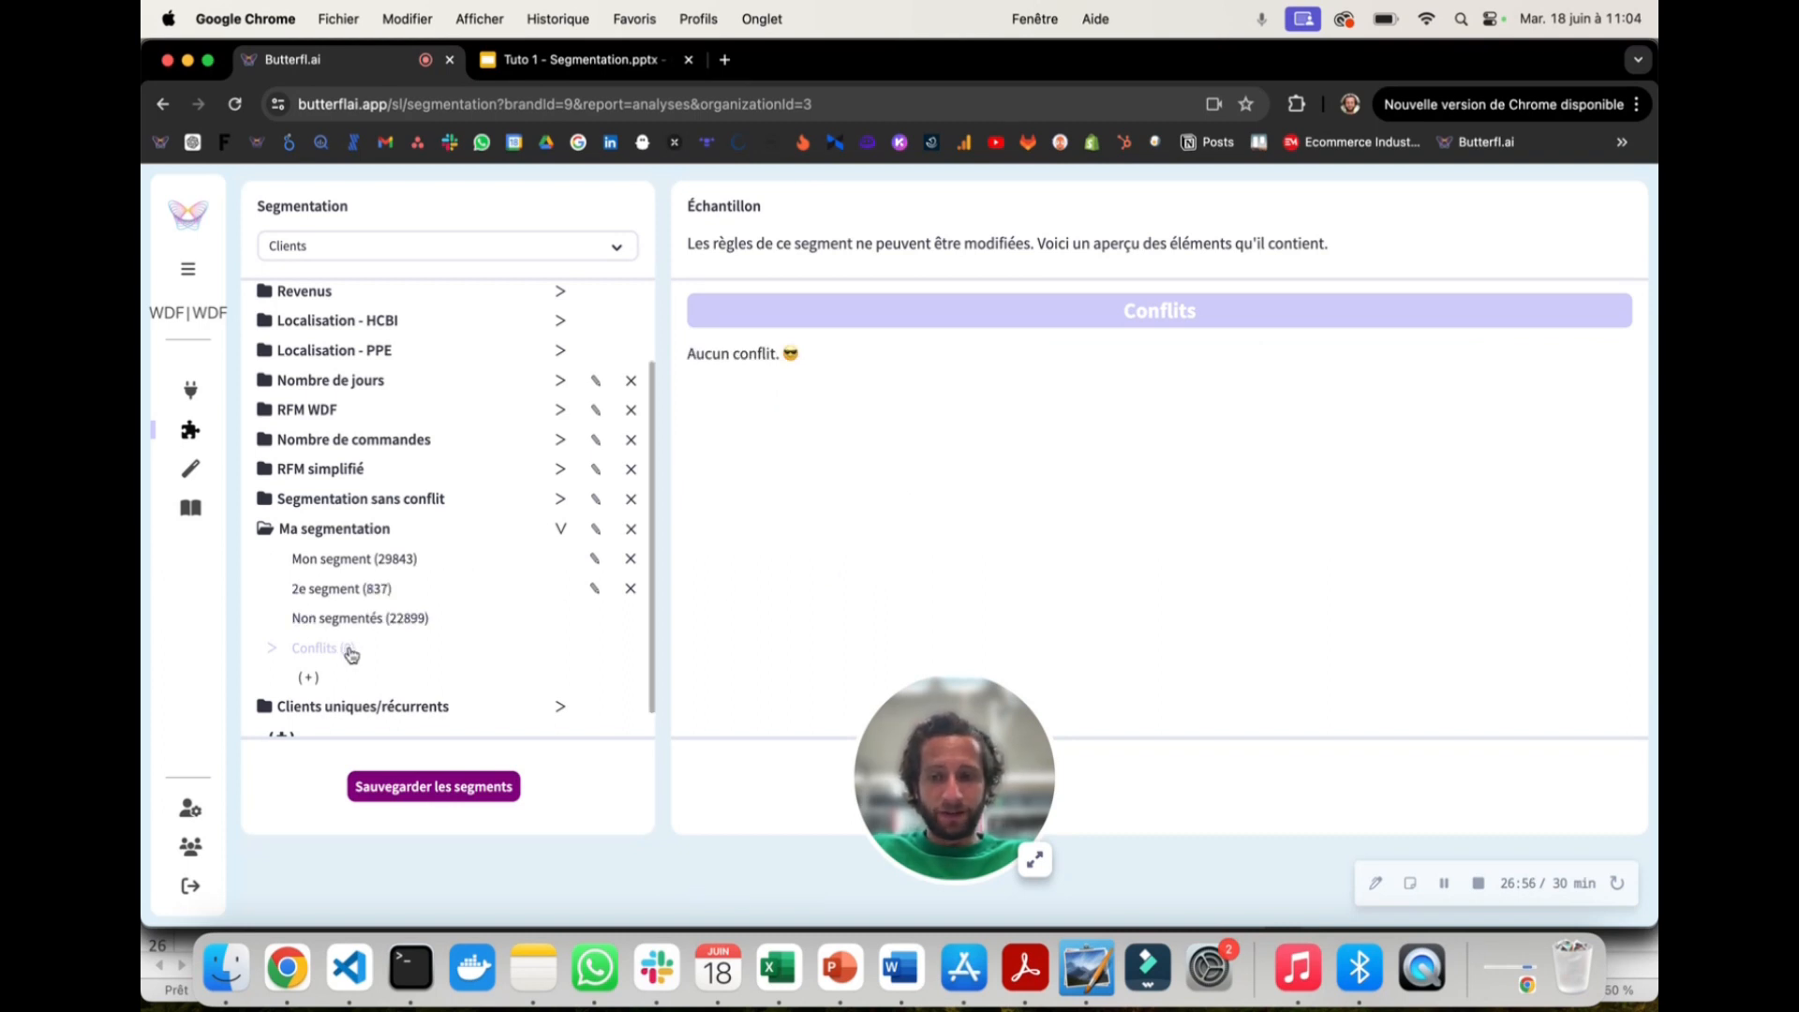
click(378, 593)
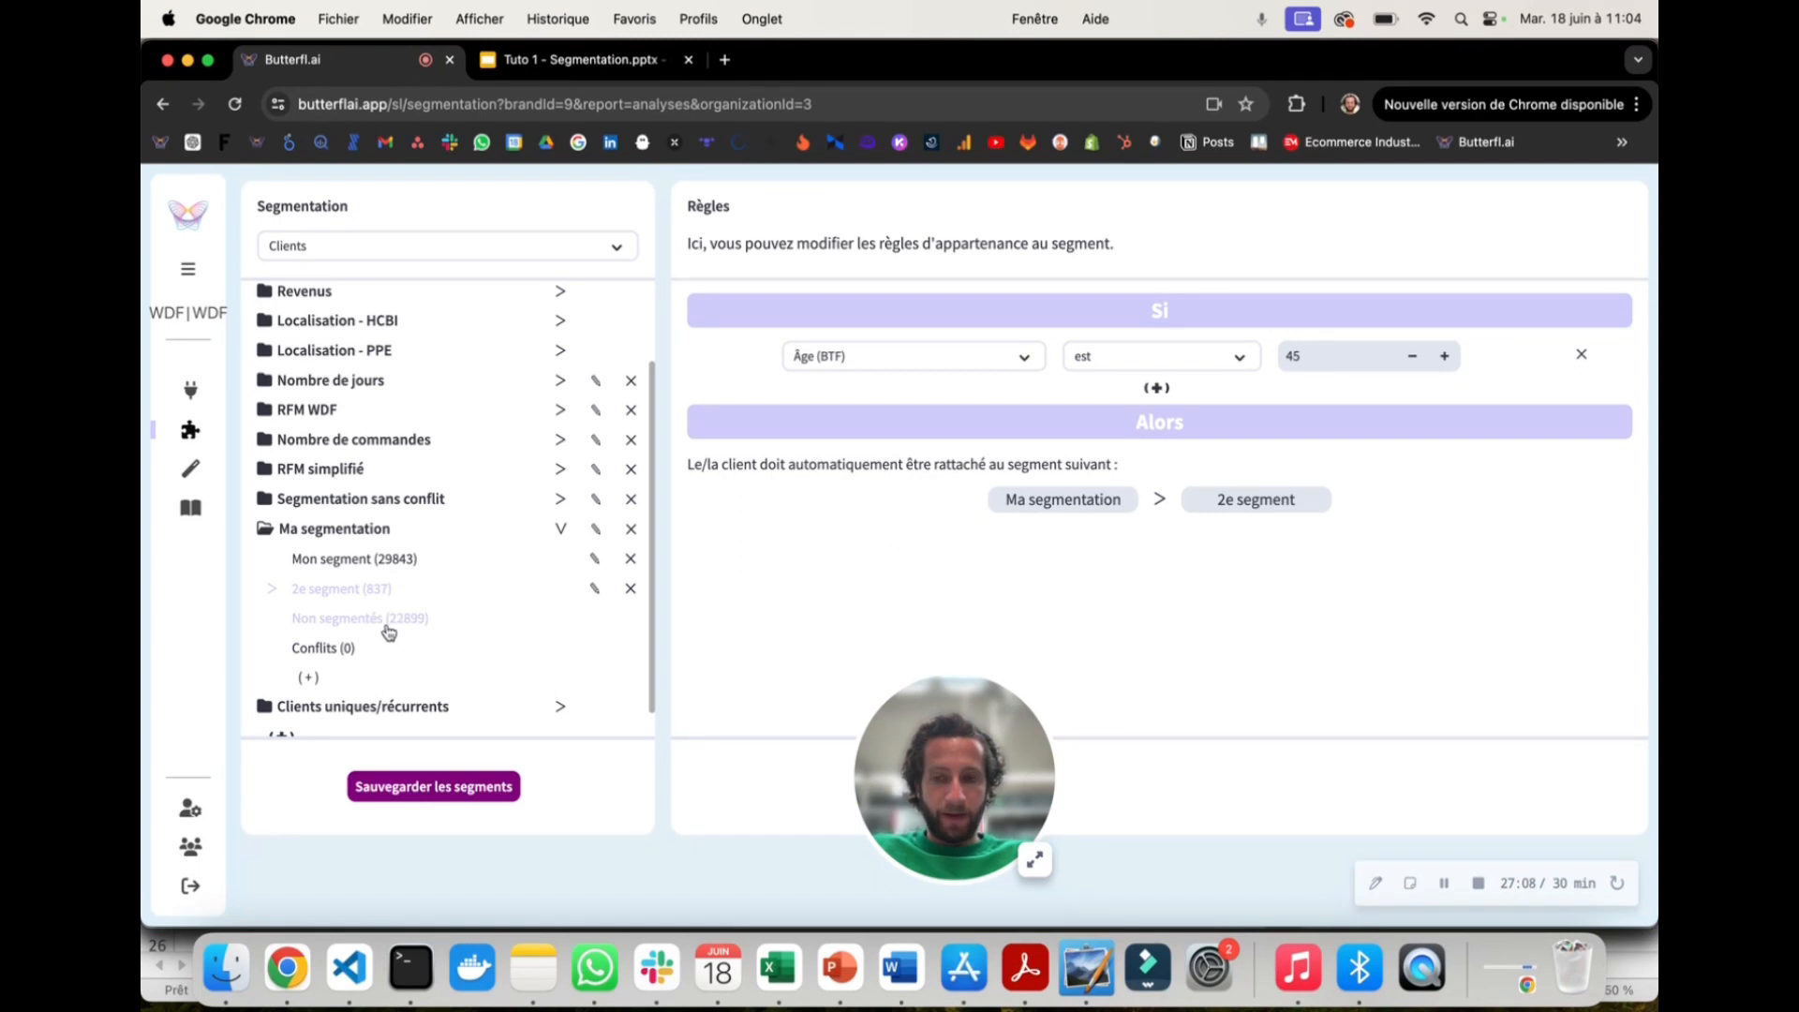
click(401, 561)
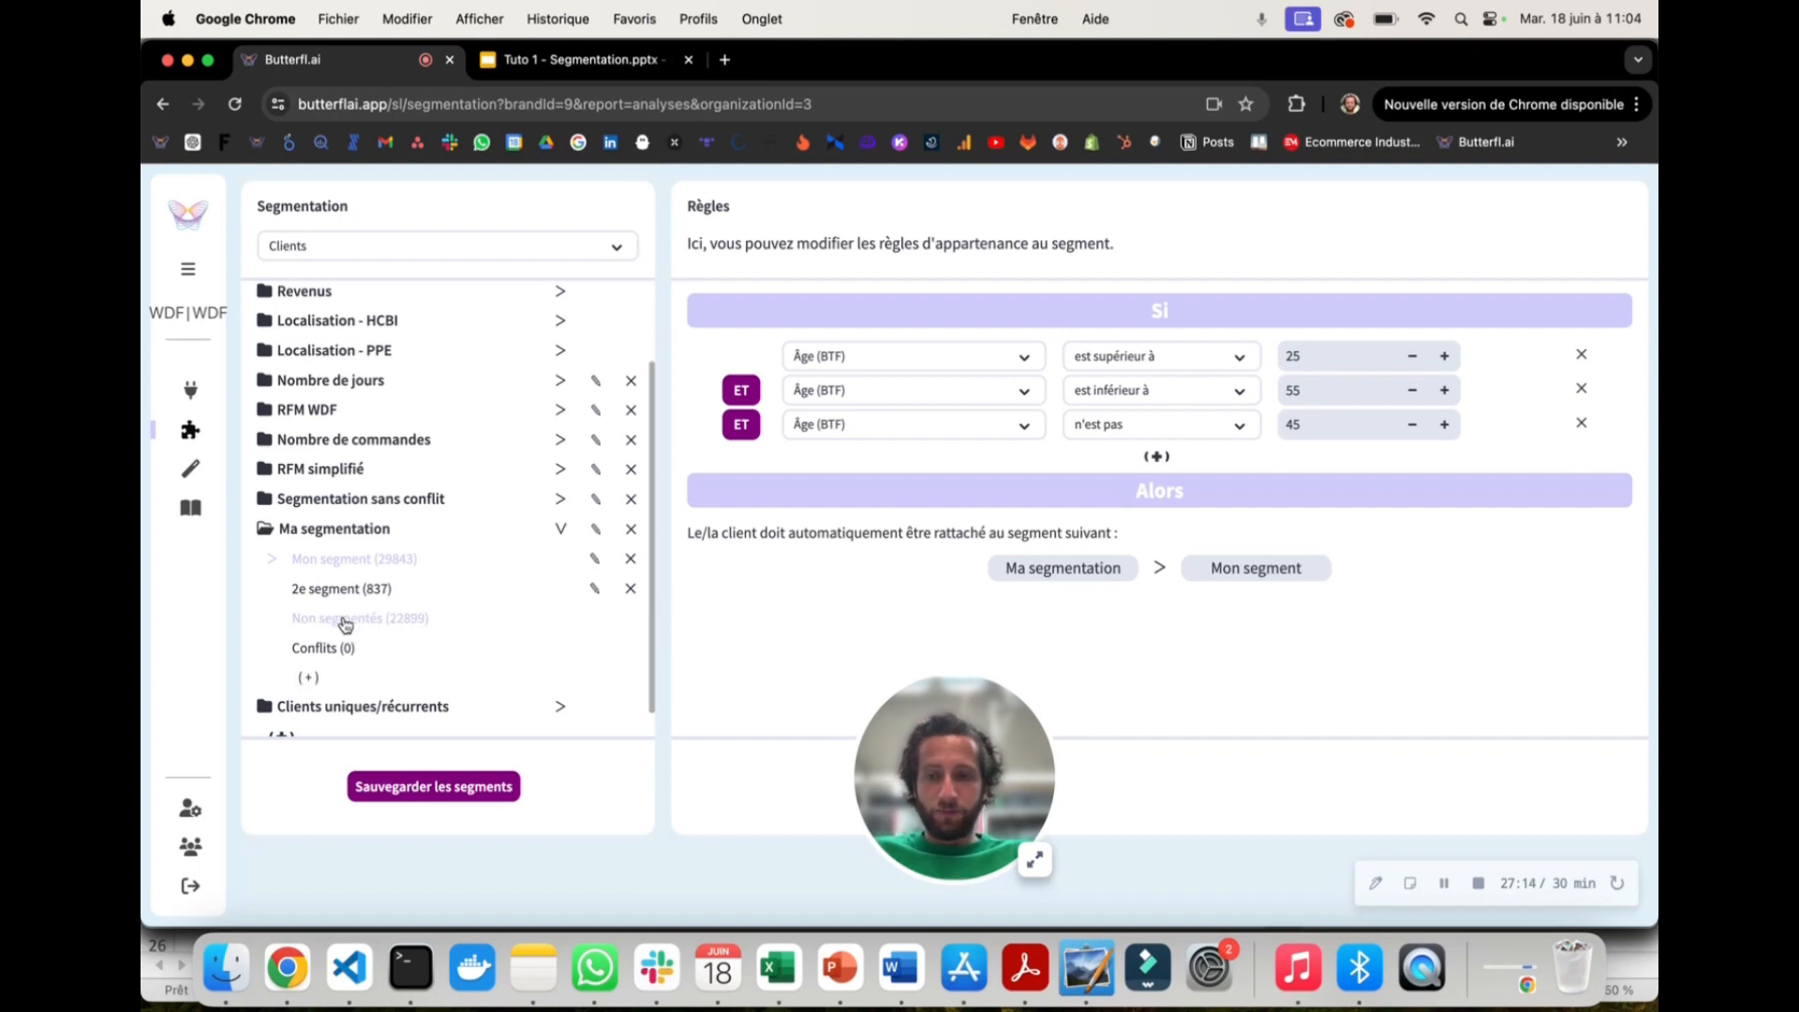
Step: Add a segment named "3e segment" to "Ma segmentation"
click(309, 678)
text(3e)
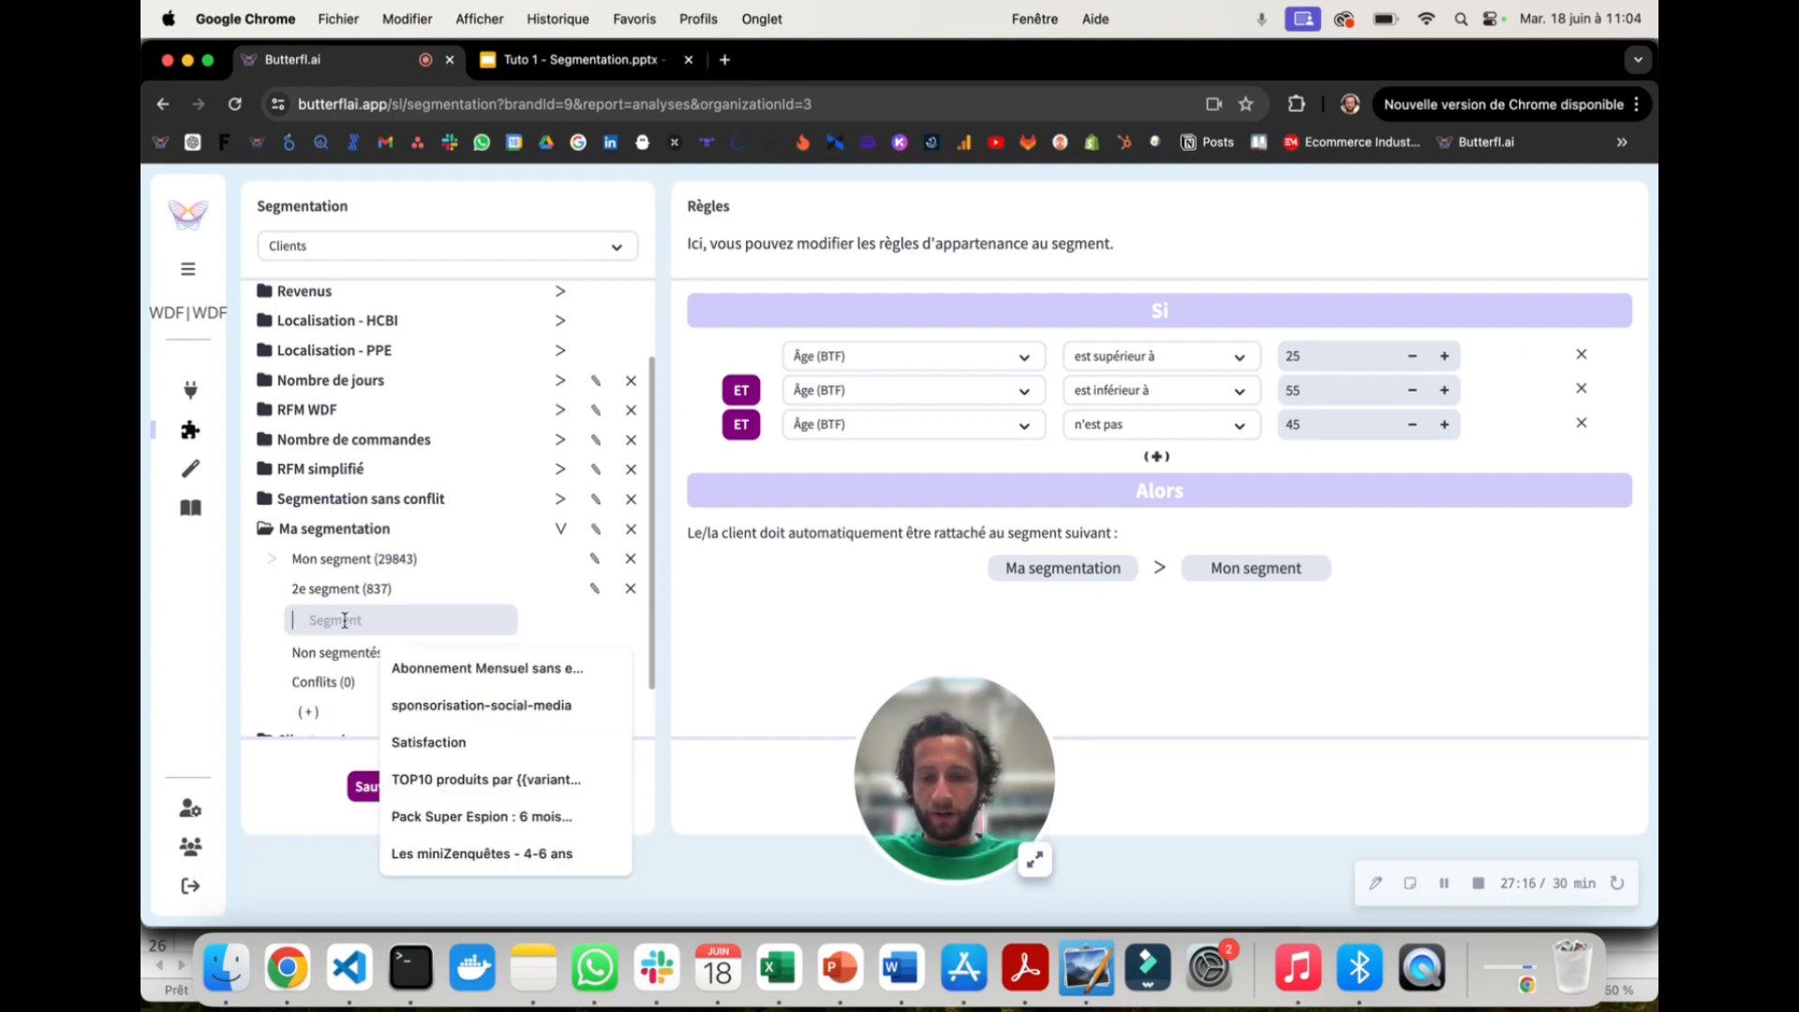
text( segment)
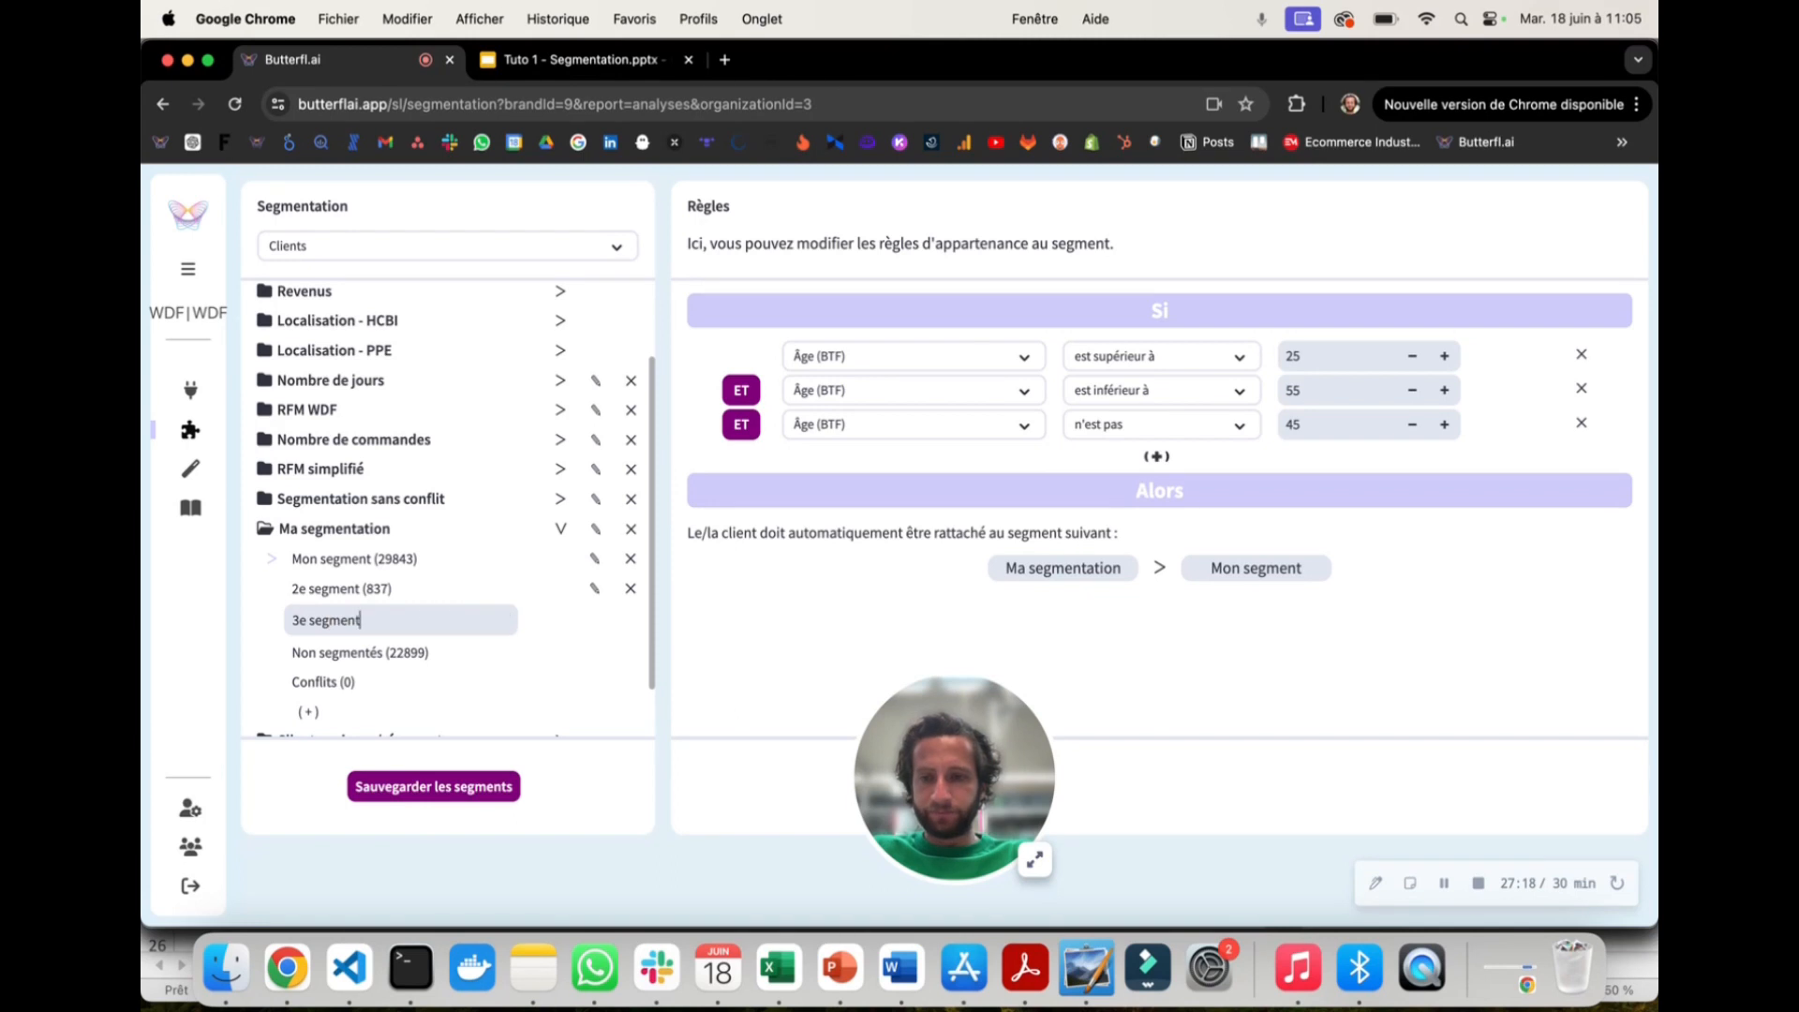
key(Return)
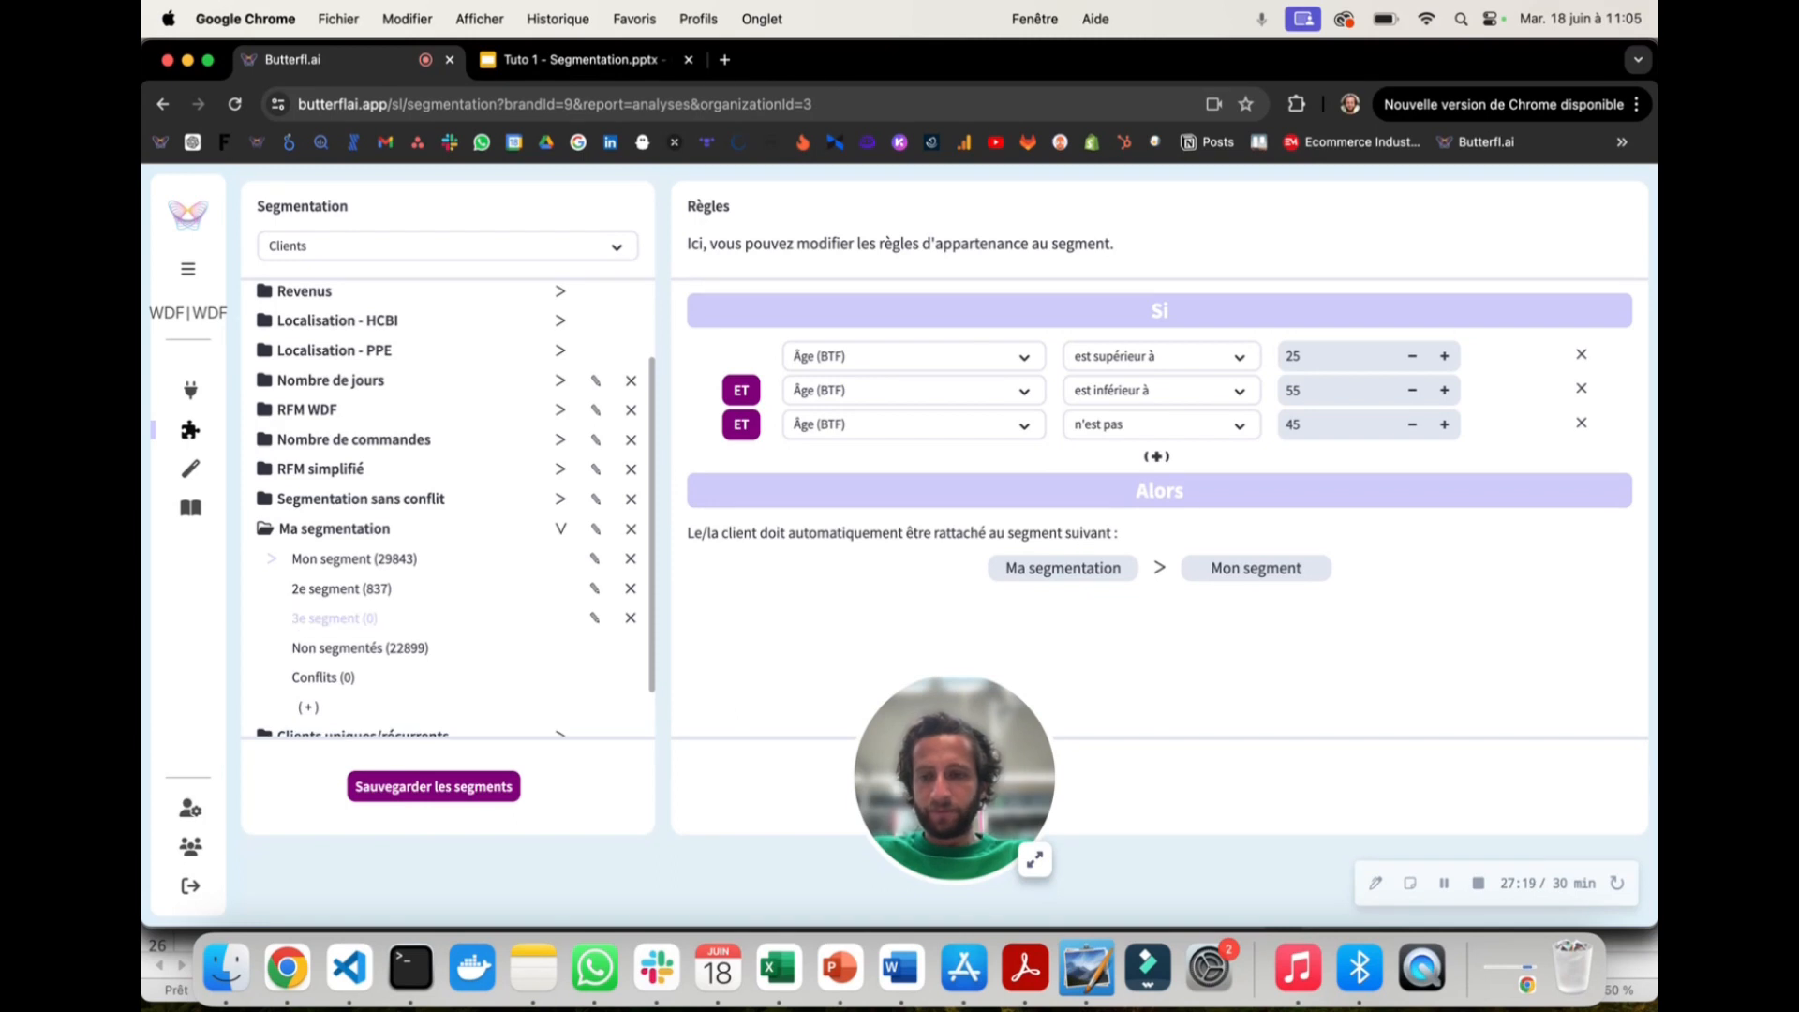
Step: Give "3e segment" the rule Âge (BTF) est inférieur à 26
click(348, 625)
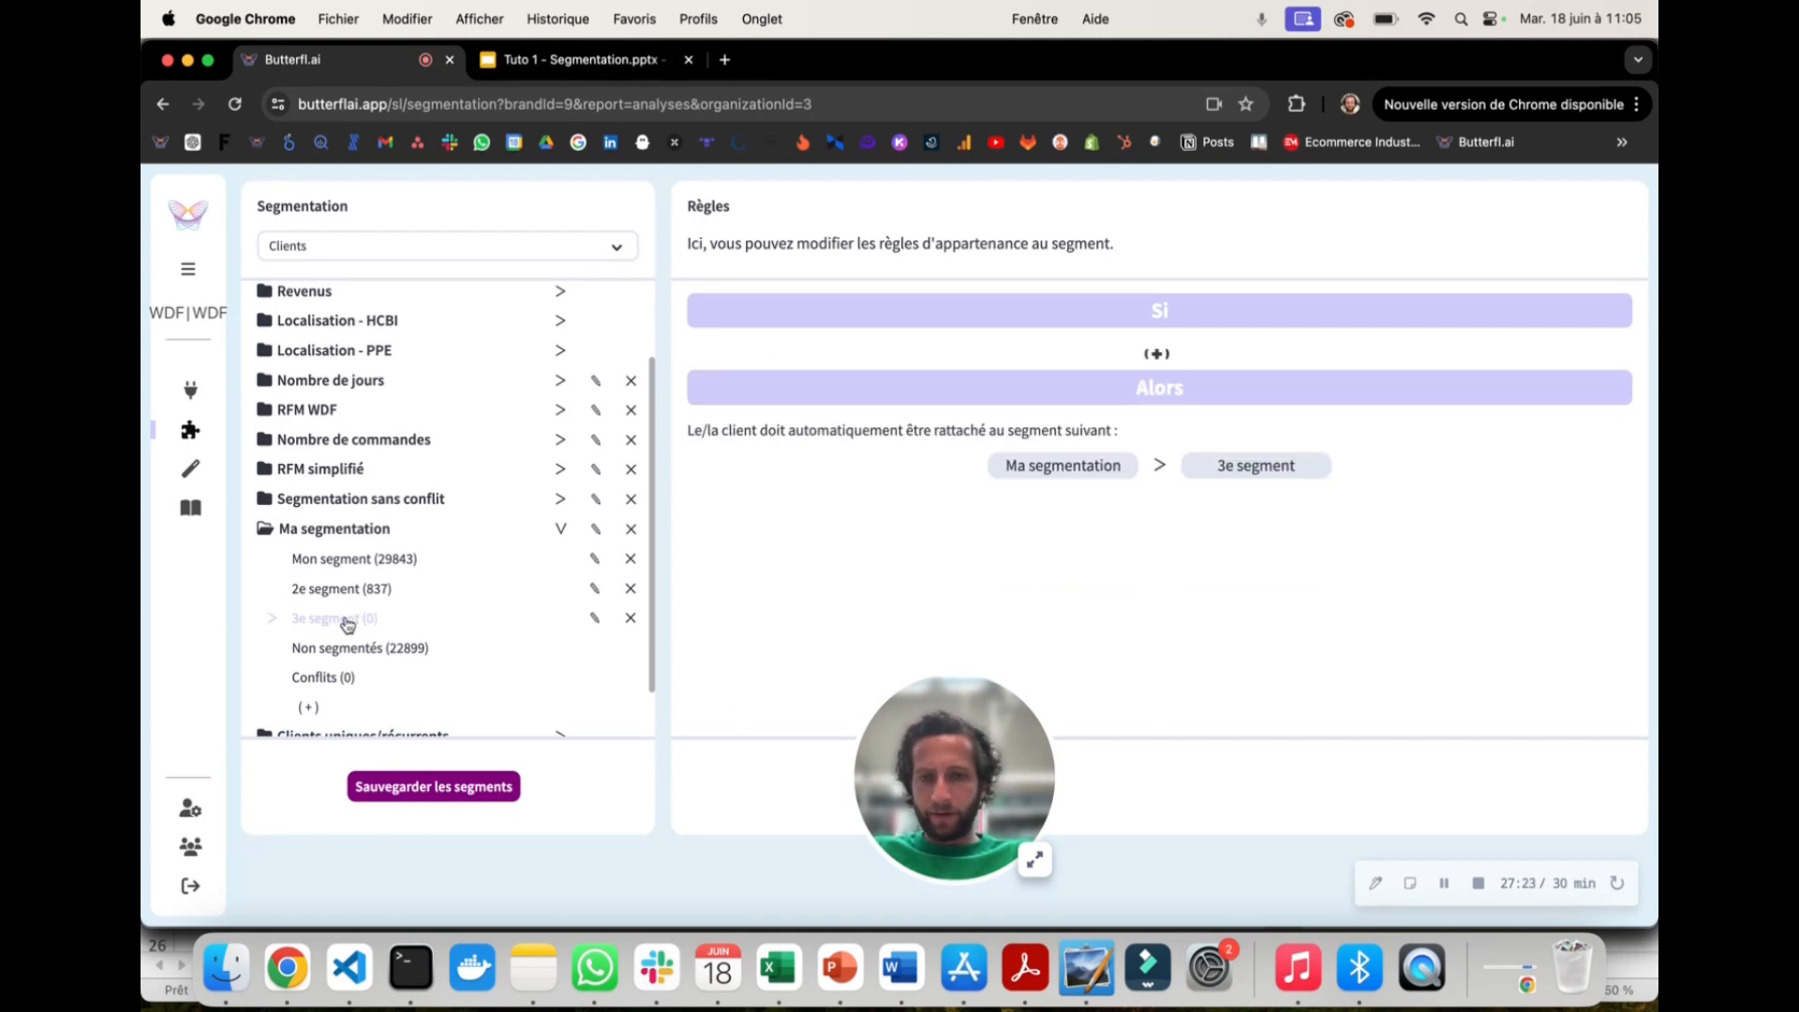
click(1160, 356)
click(939, 354)
text(â)
click(909, 393)
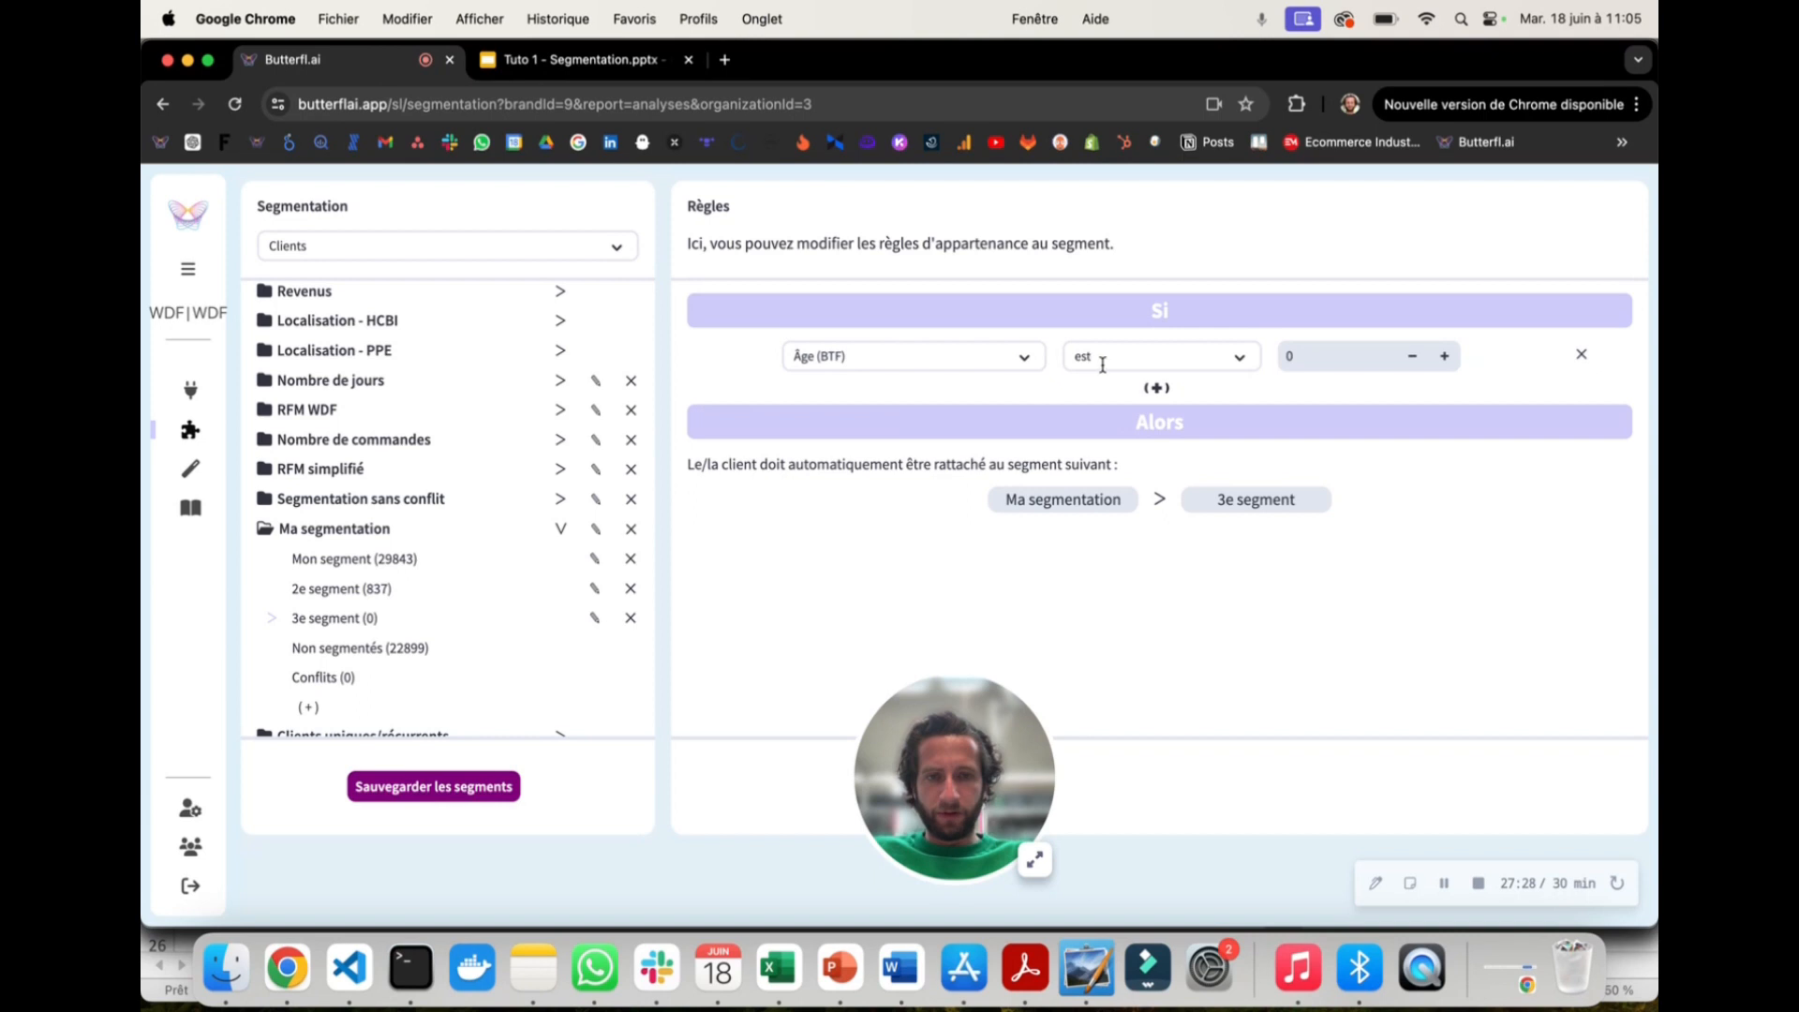
click(1167, 357)
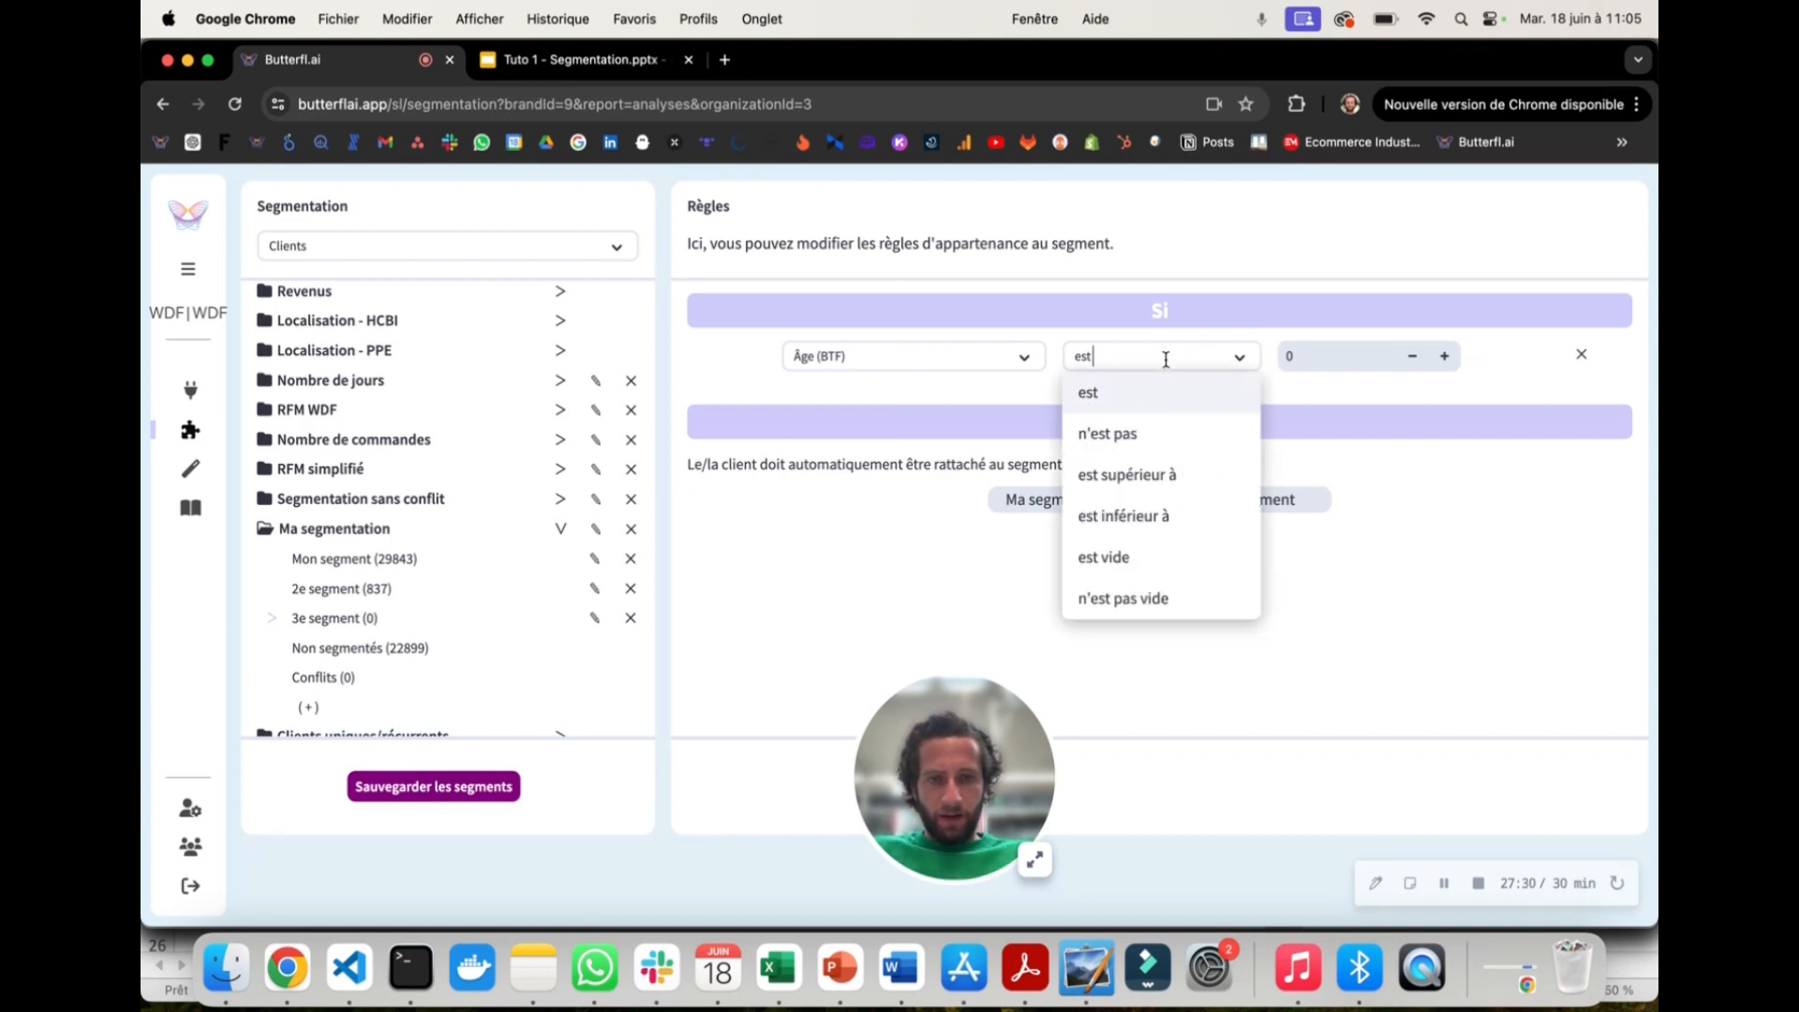
click(1158, 517)
click(1305, 356)
text(26)
key(Return)
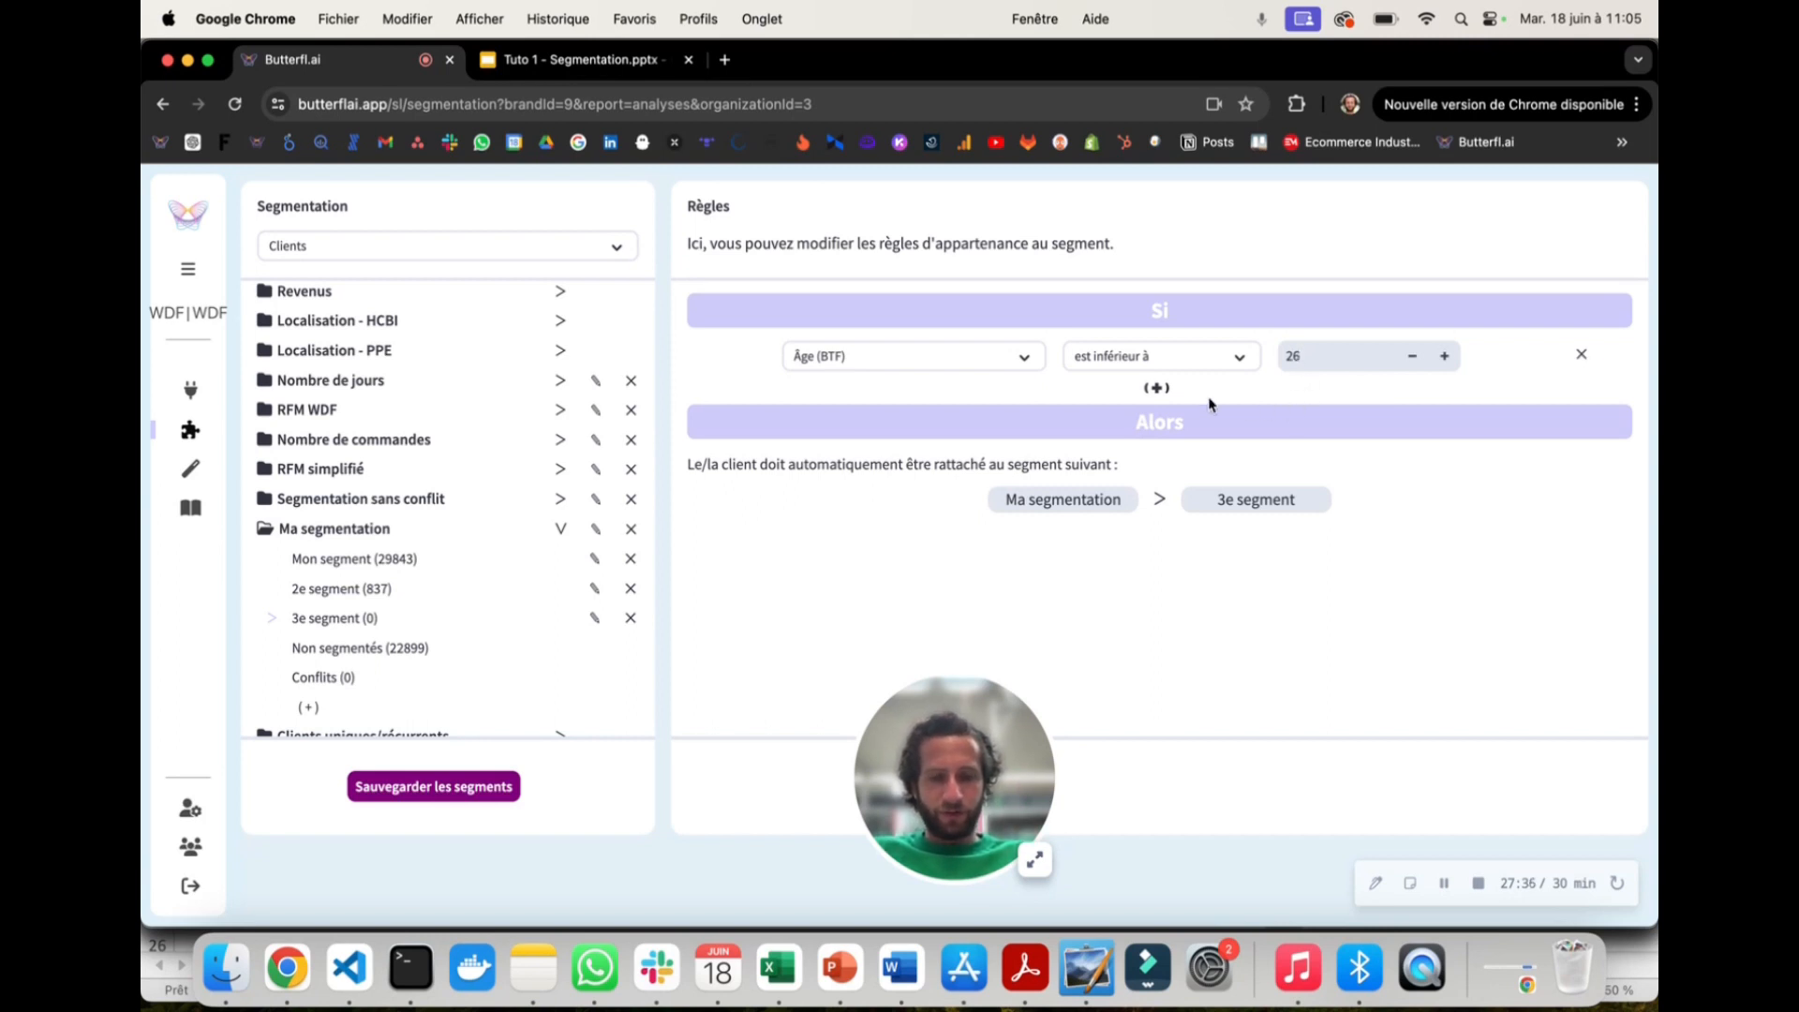
Step: Add the OU rule Âge (BTF) est supérieur à 54 to "3e segment" and save the segments
click(1157, 388)
click(862, 390)
text(â)
click(857, 437)
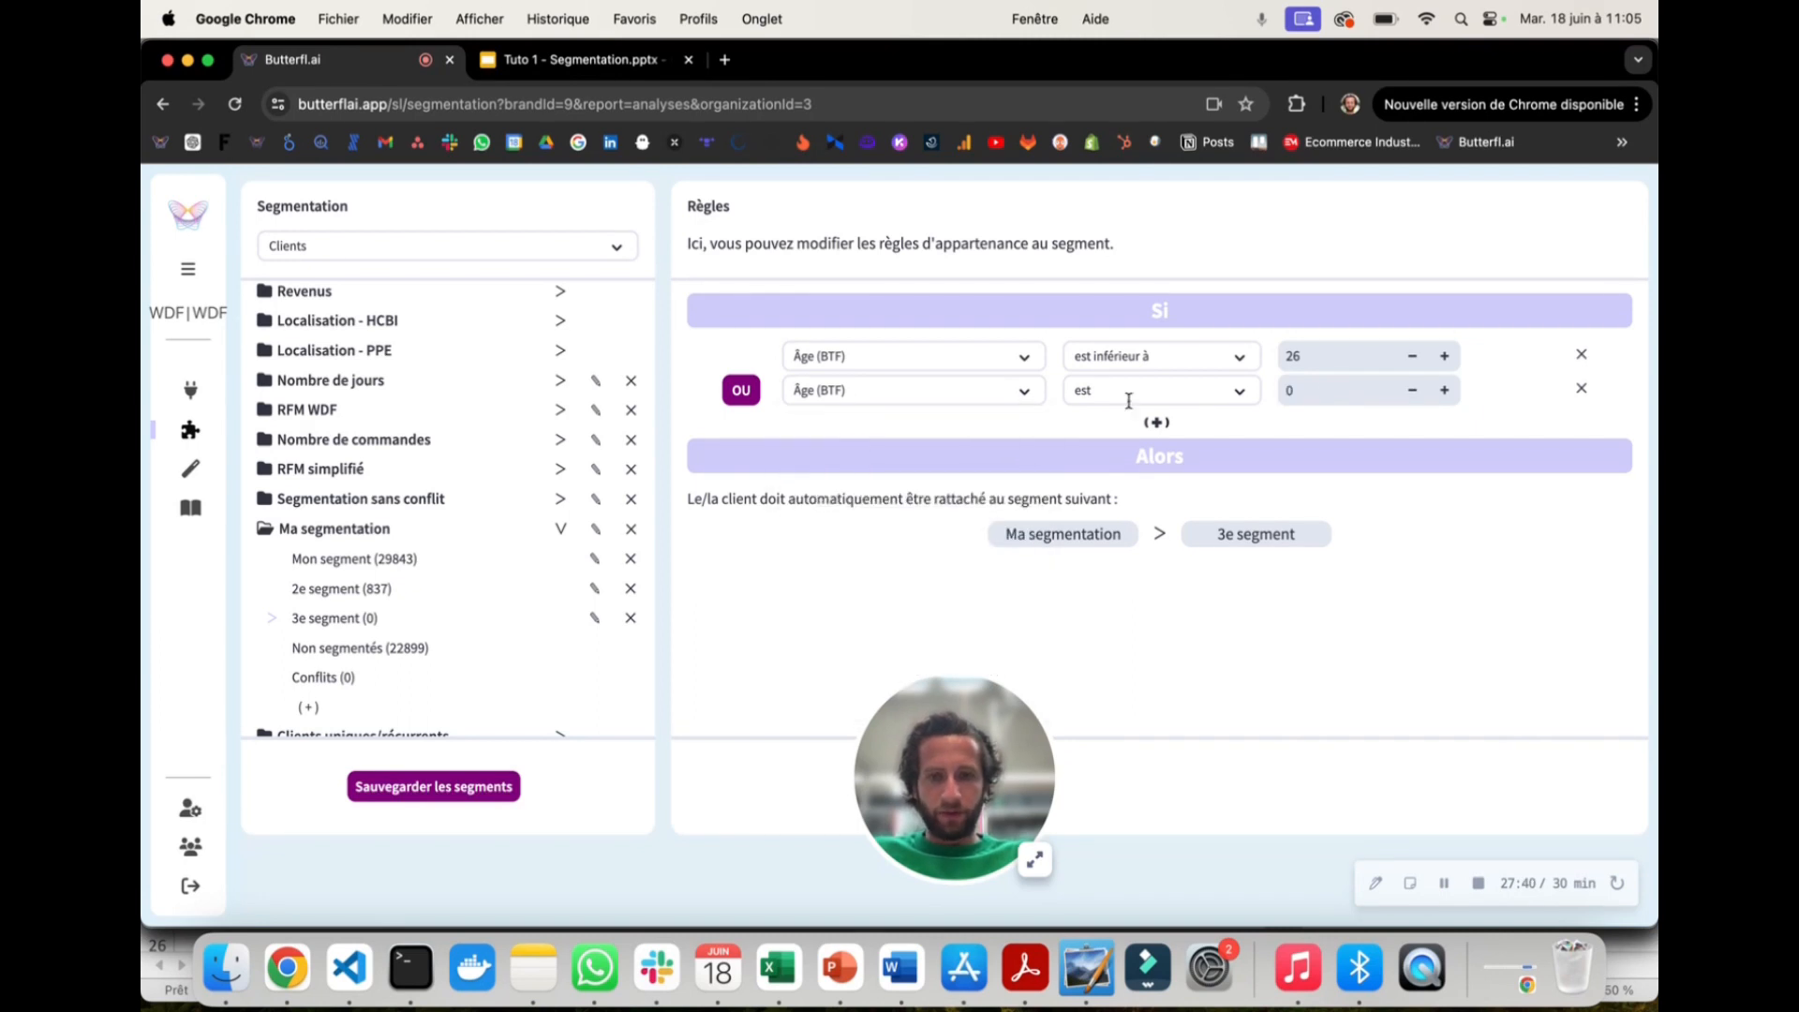
click(1132, 394)
click(1162, 522)
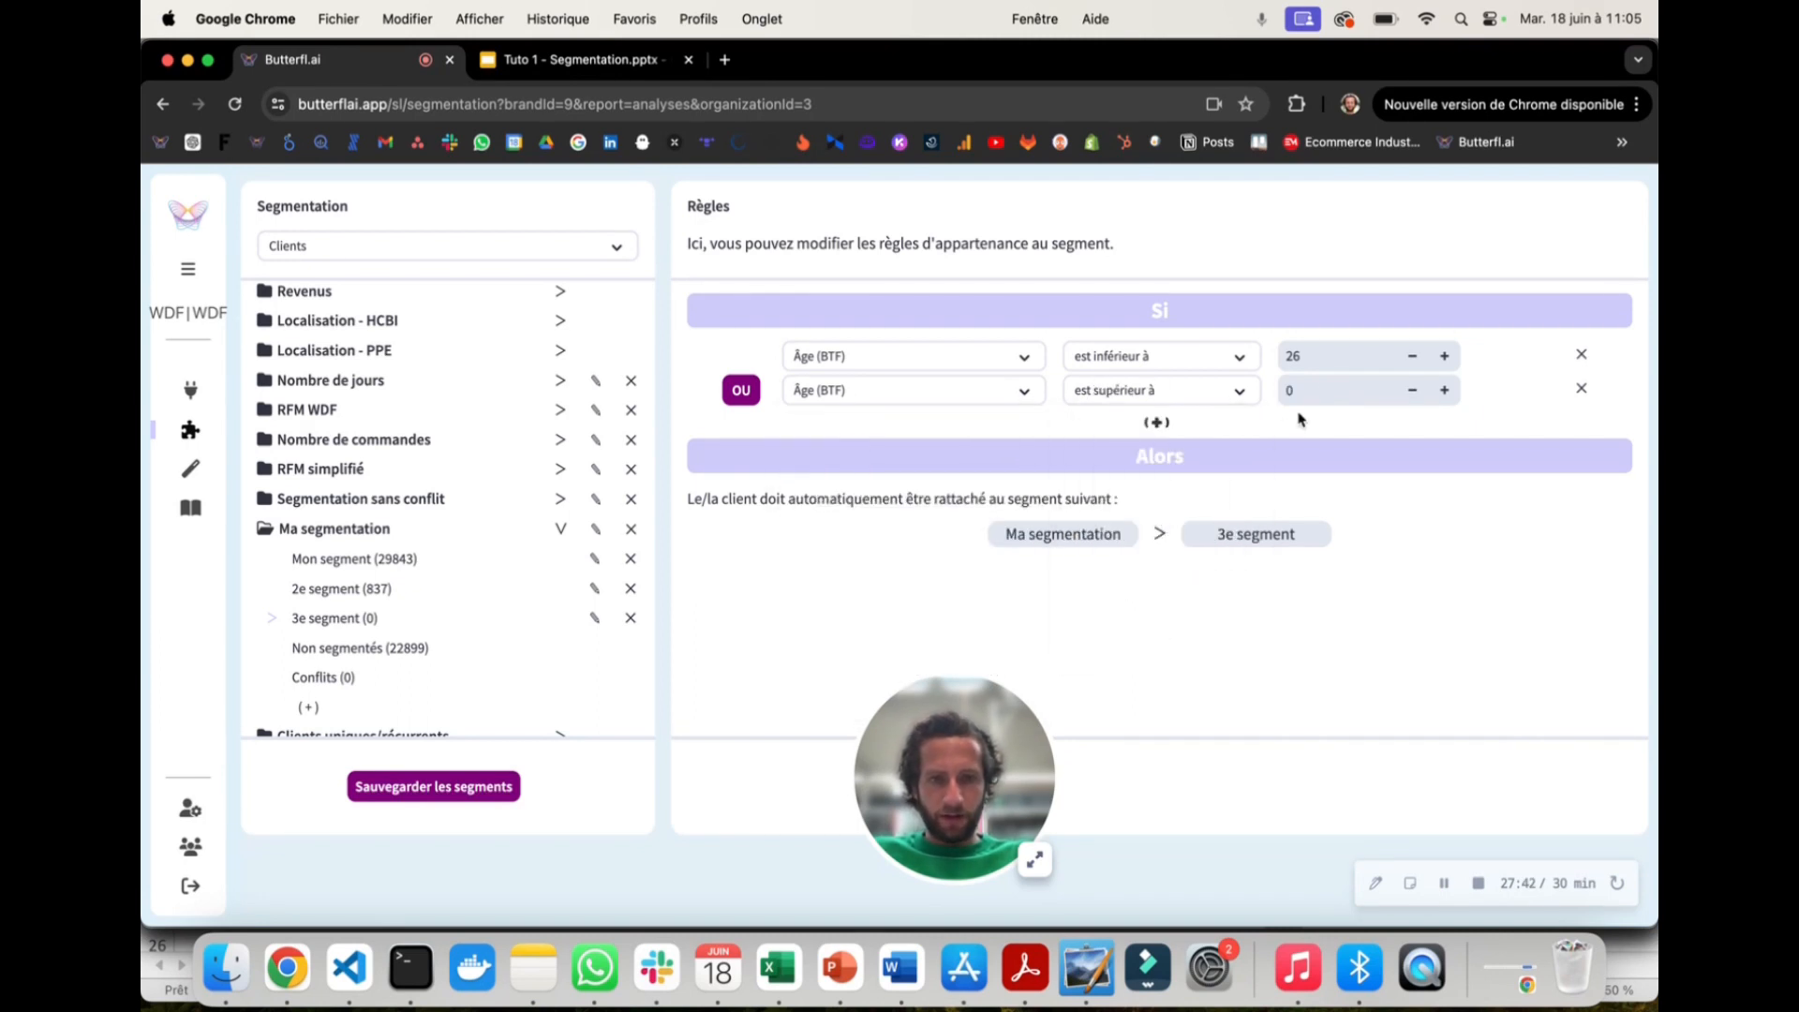
key(BackSpace)
text(54)
key(Return)
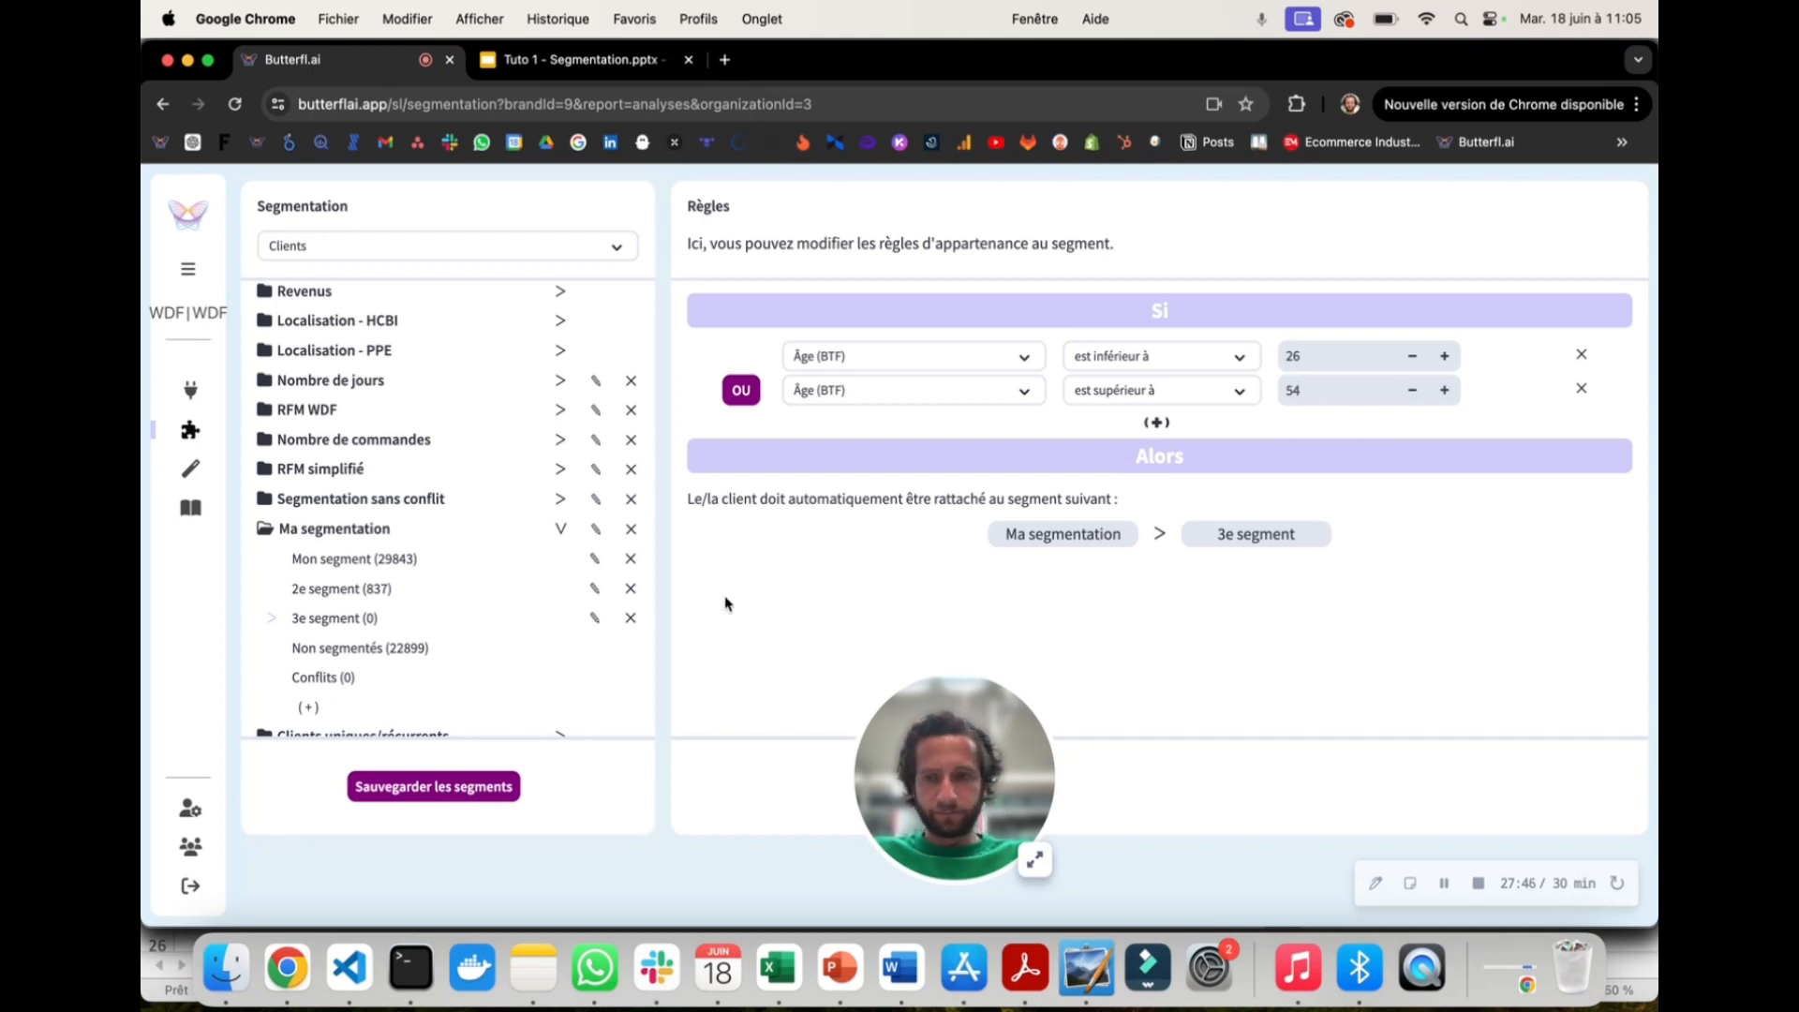
click(459, 787)
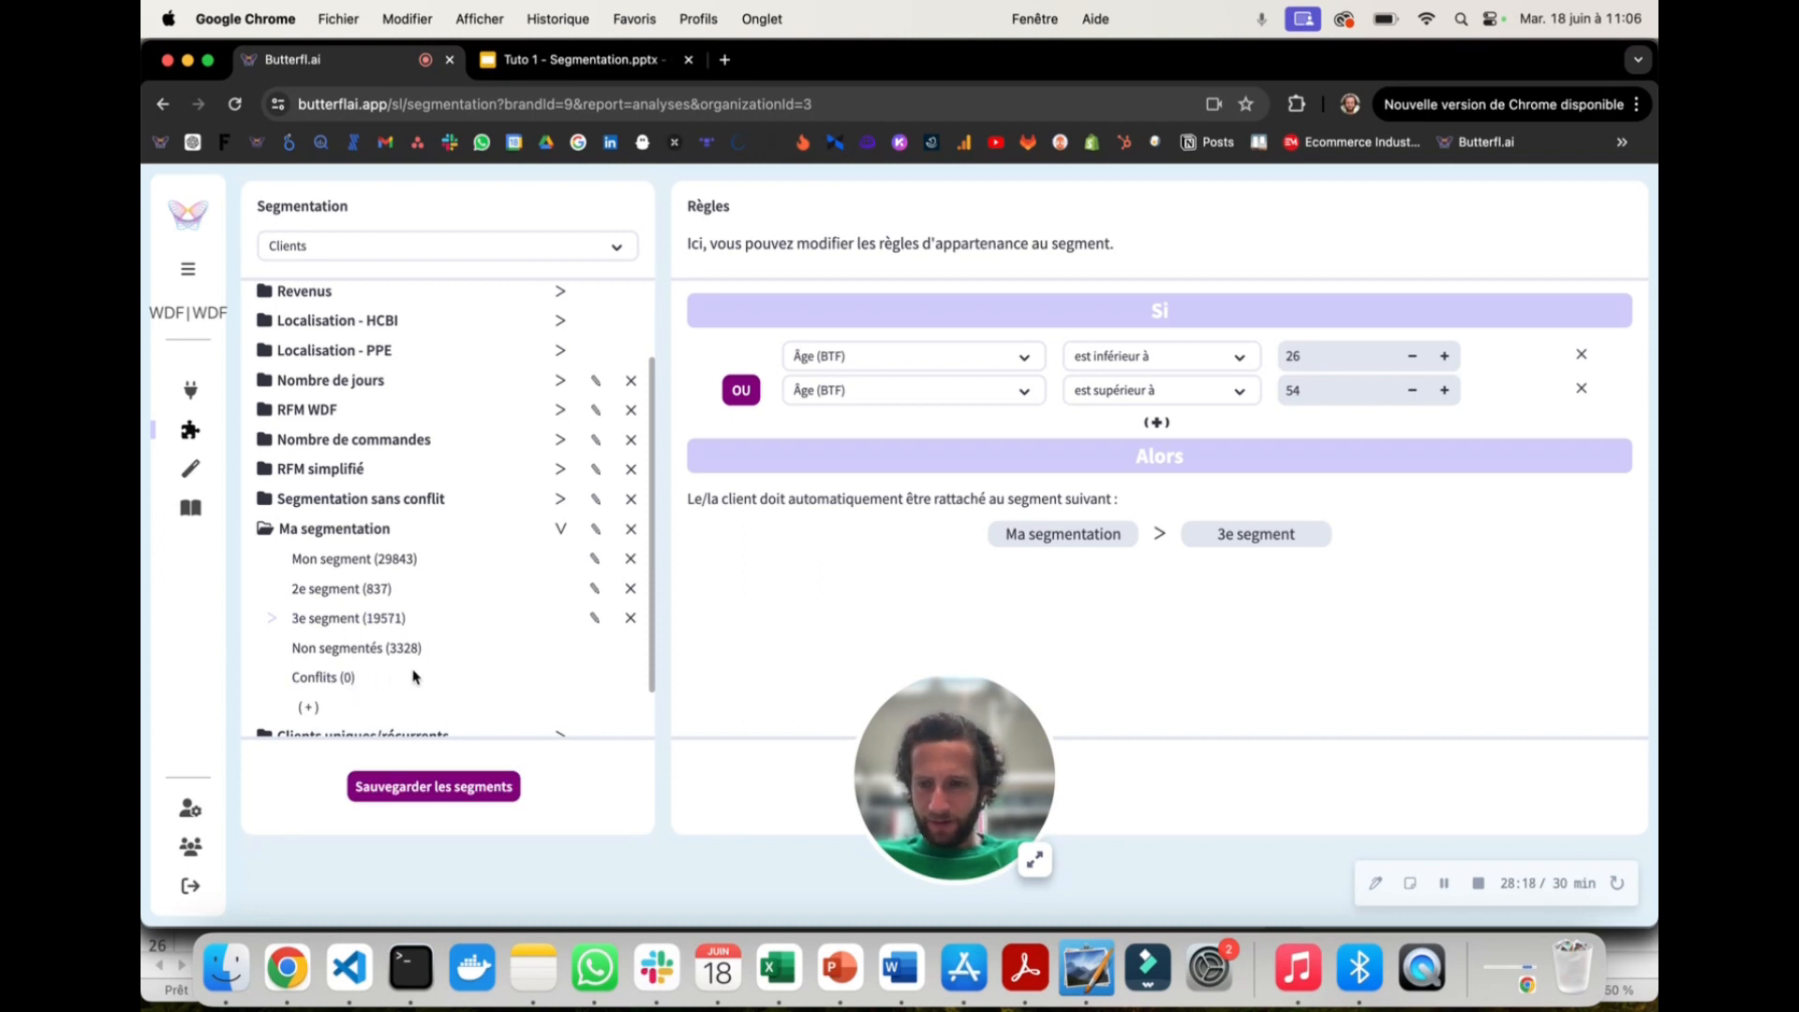
Step: Examine the client ages in the "Non segmentés" sample of "Ma segmentation"
click(361, 654)
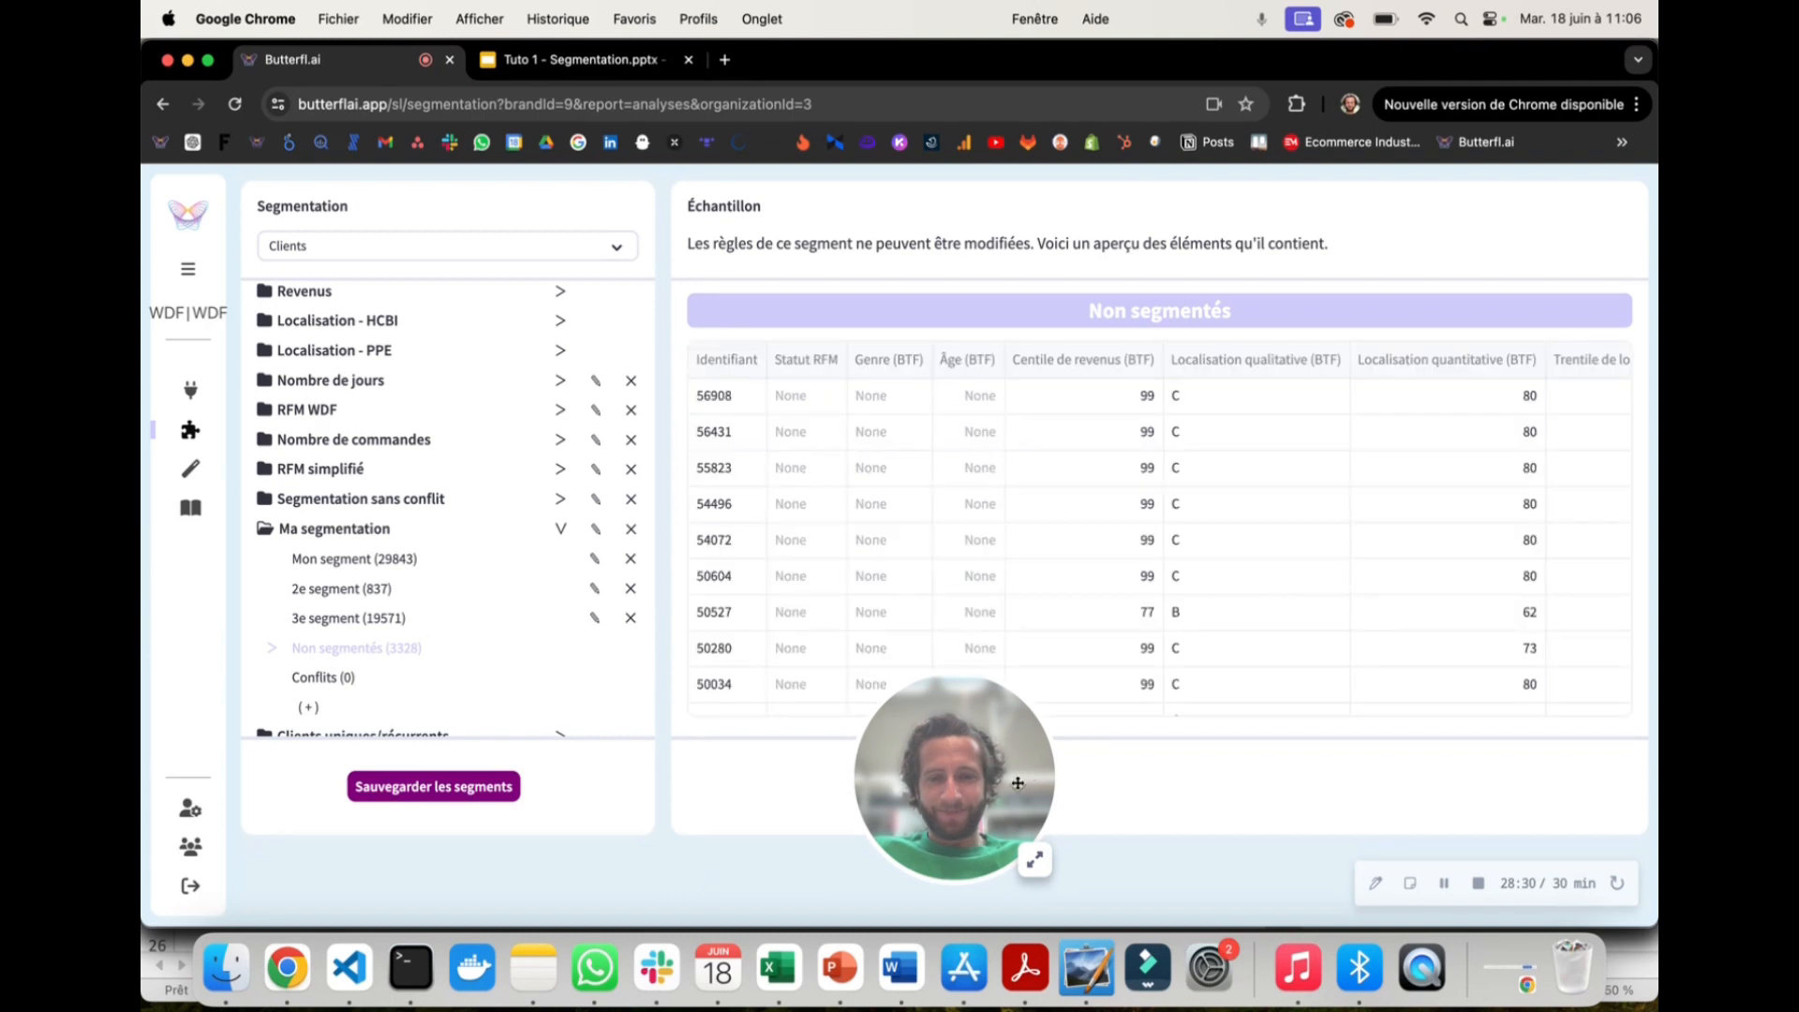
drag(1018, 782, 612, 810)
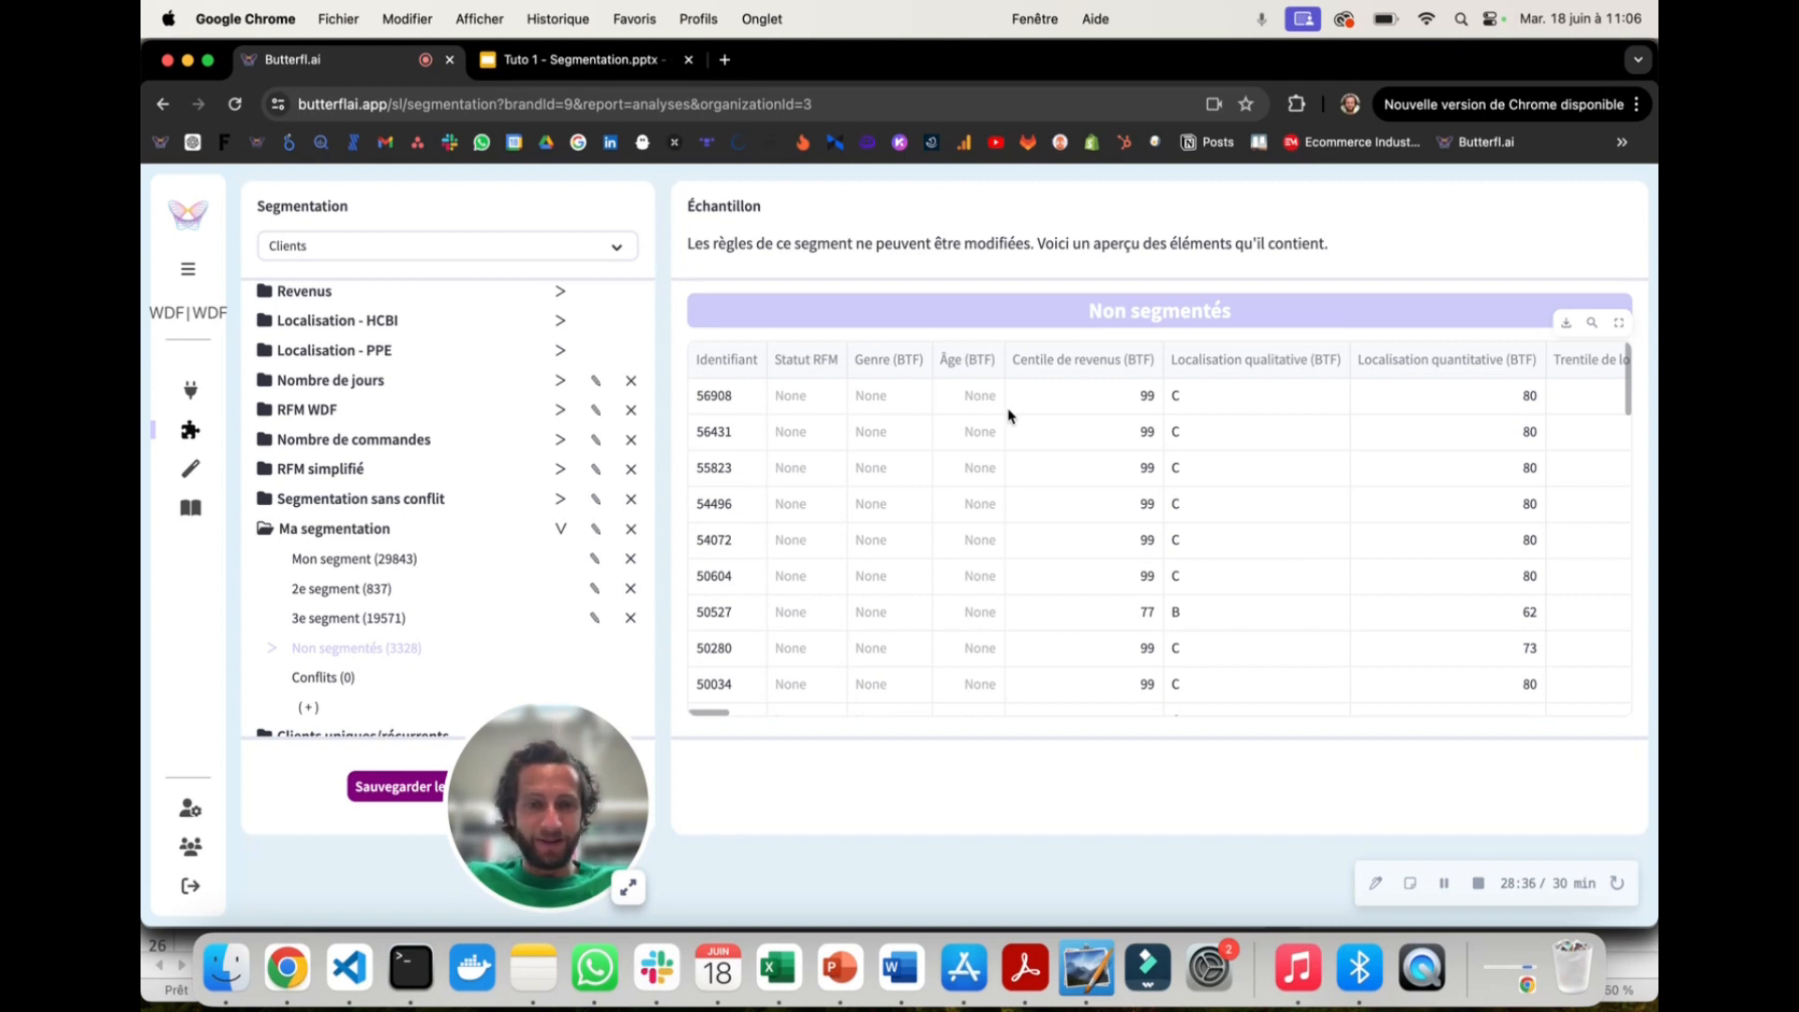
scroll(956, 452, down, 10)
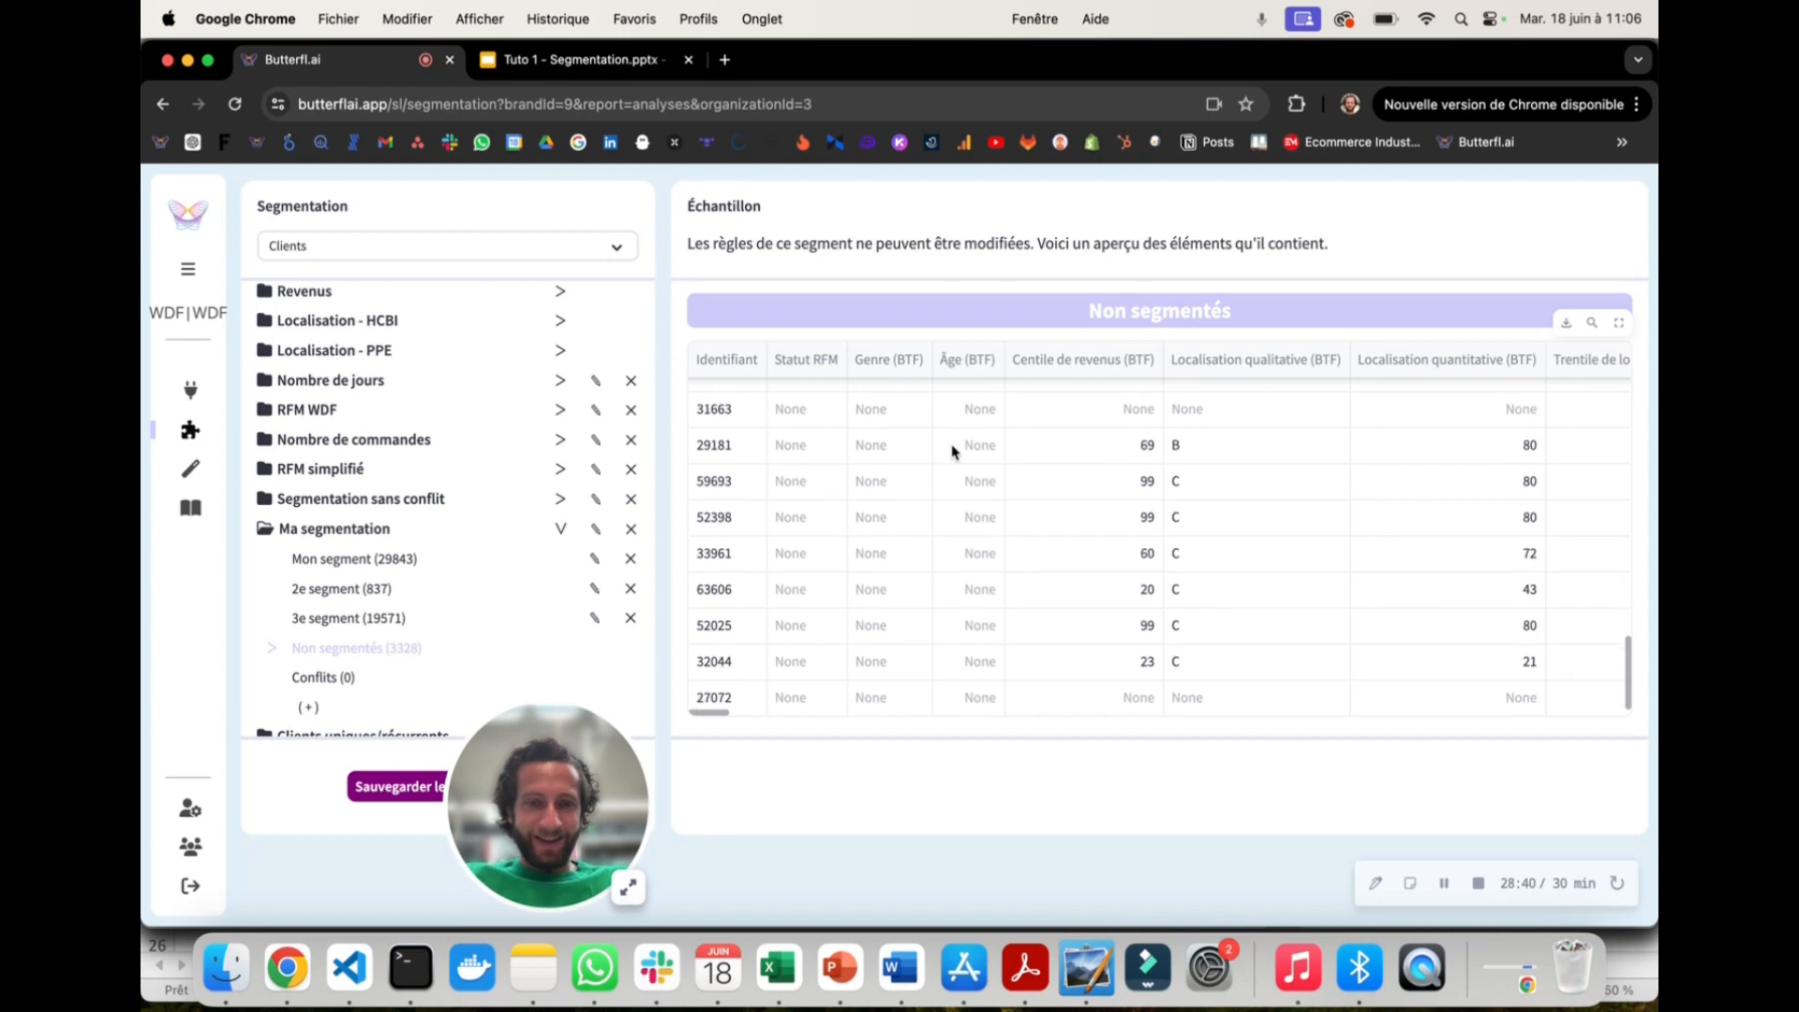
scroll(953, 451, up, 10)
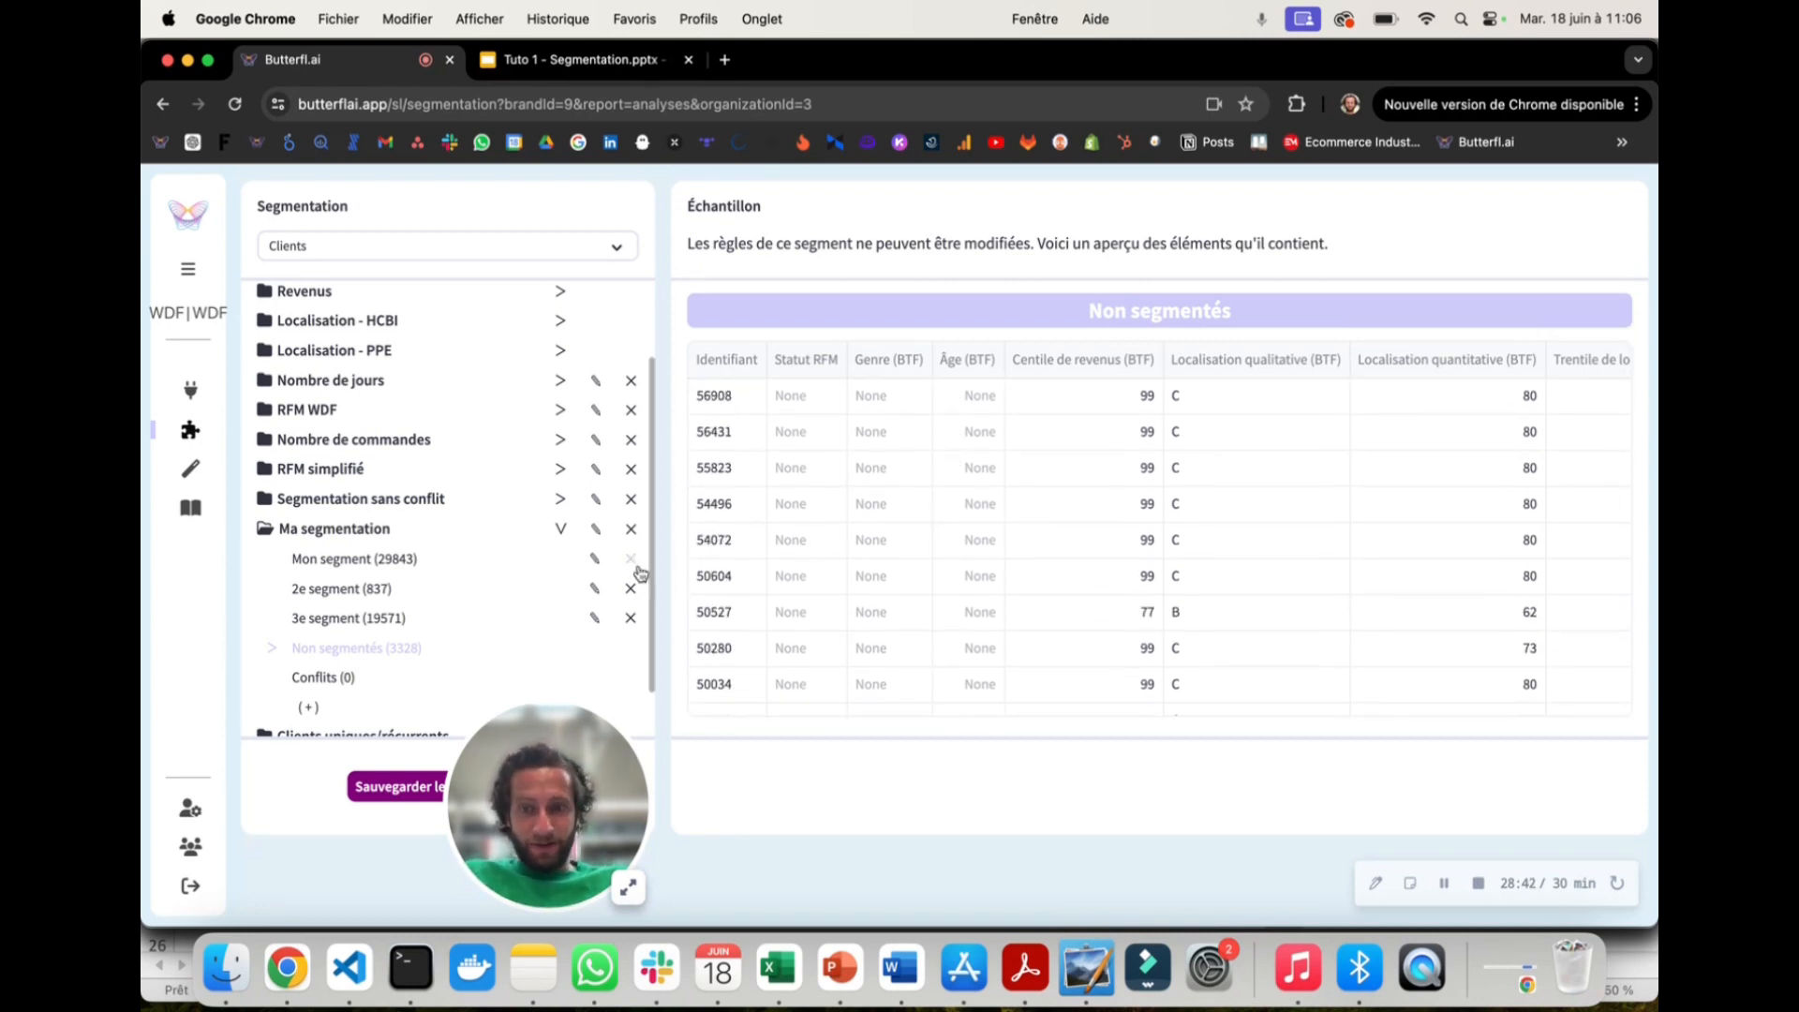
Step: Add the OU rule Âge (BTF) est vide to "3e segment" and save the segments
click(400, 619)
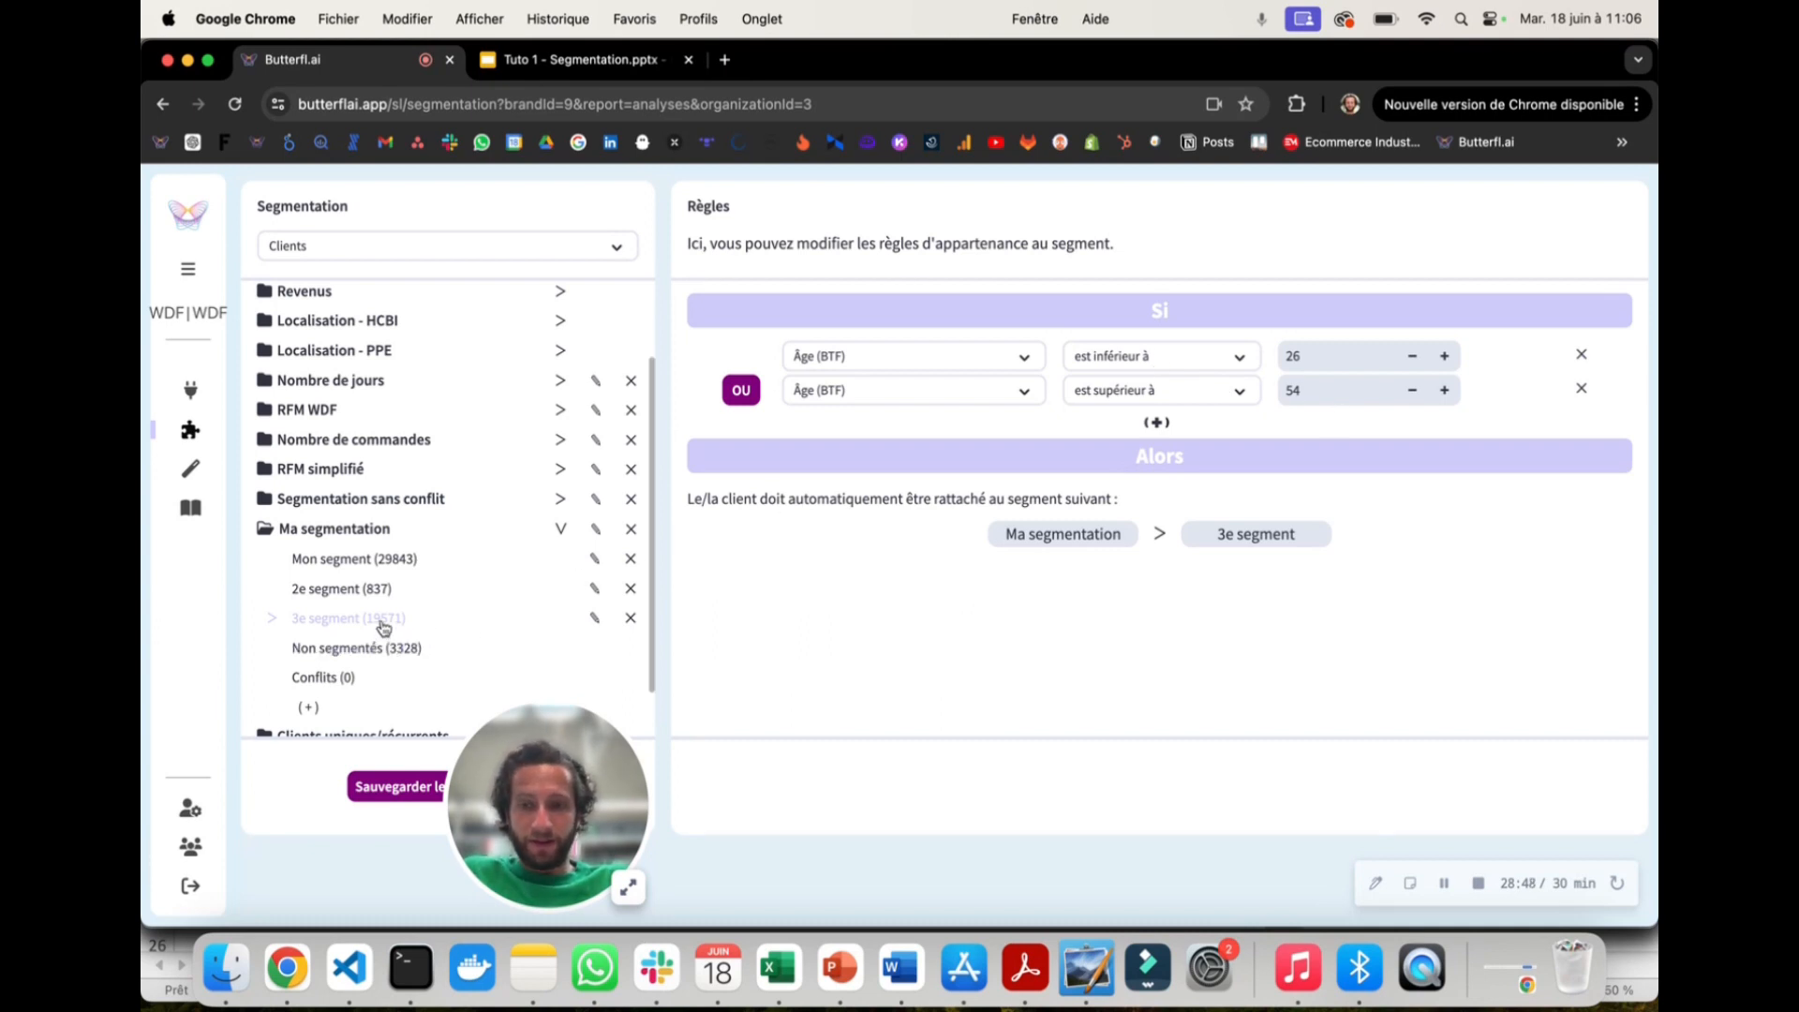
click(1162, 422)
click(973, 415)
text(^)
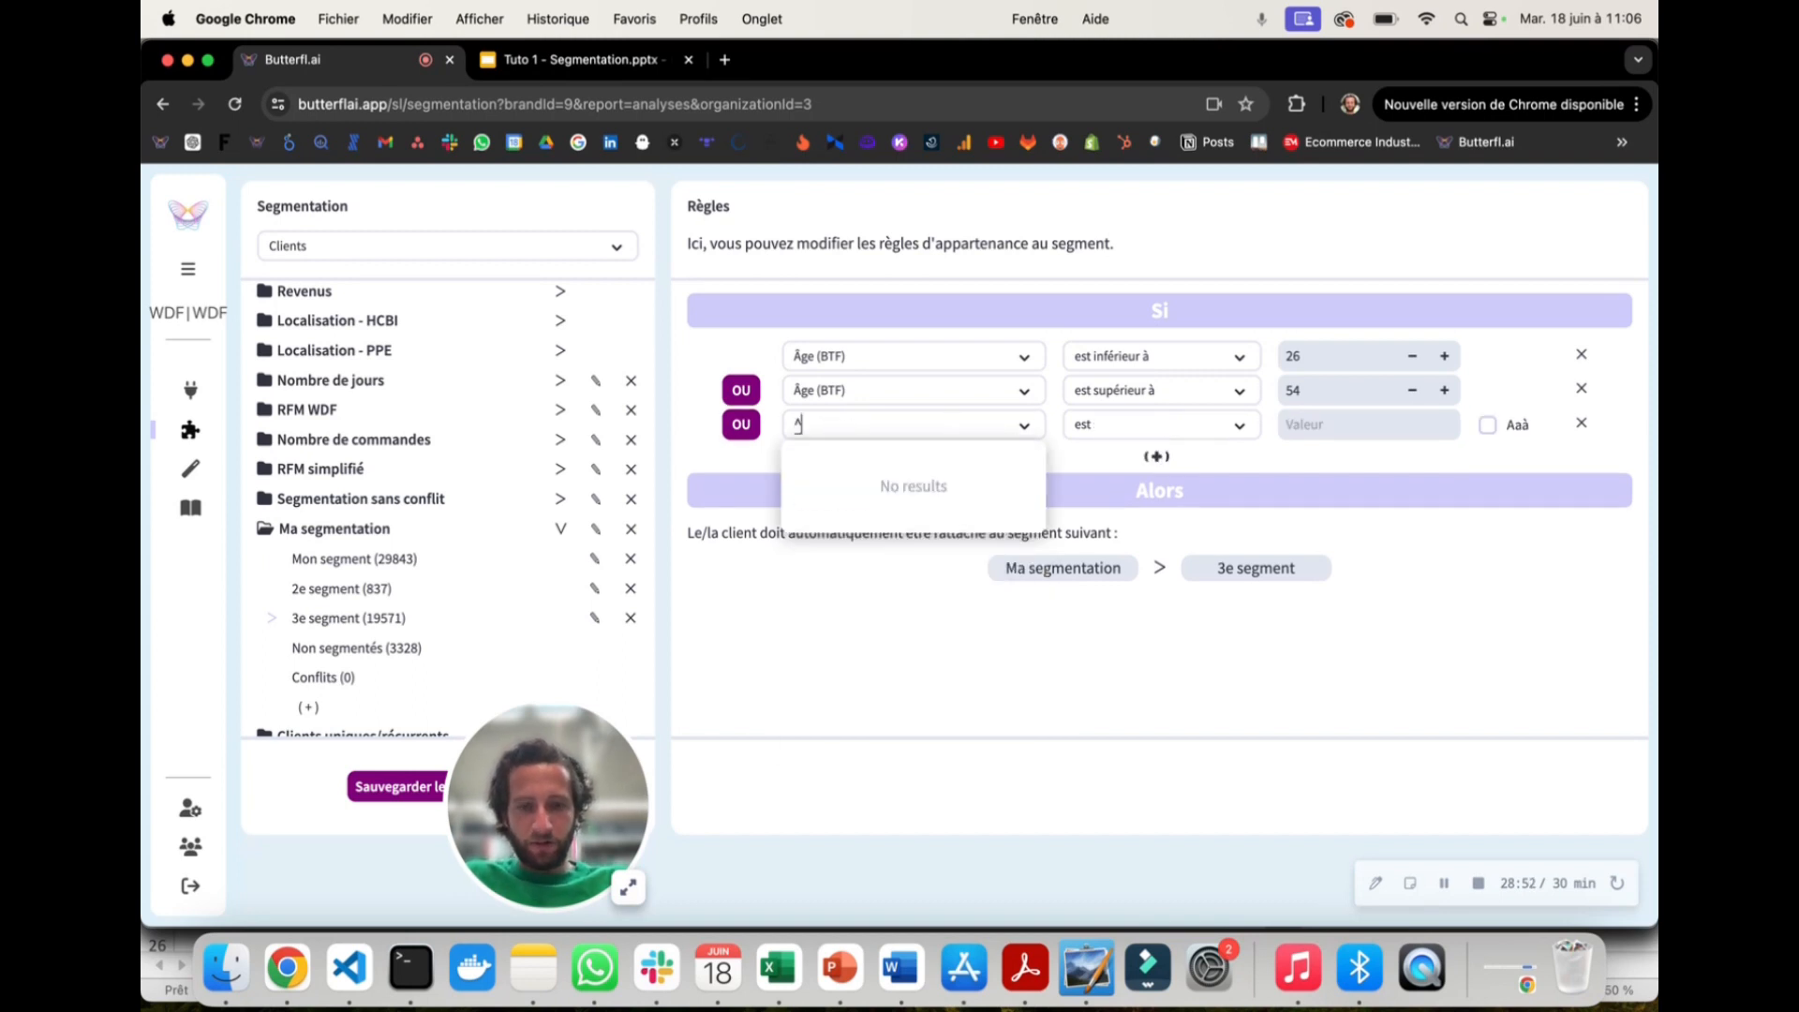
text(a)
click(917, 462)
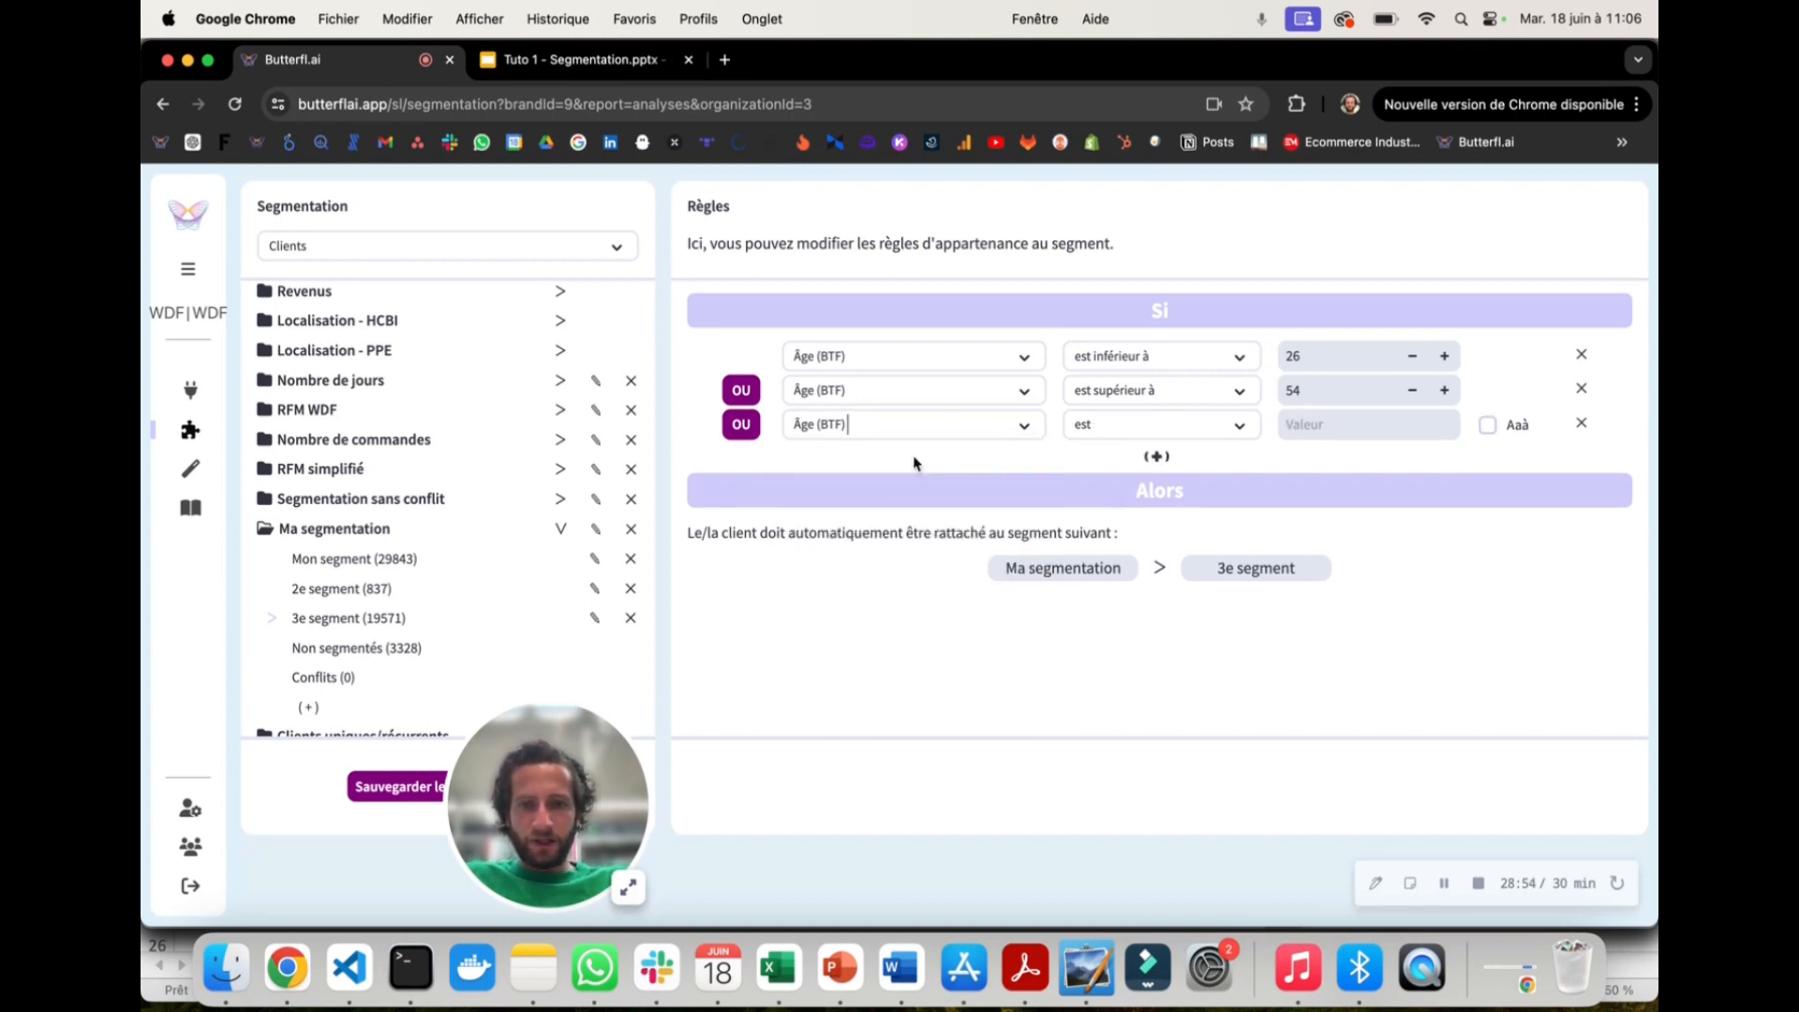
click(1102, 425)
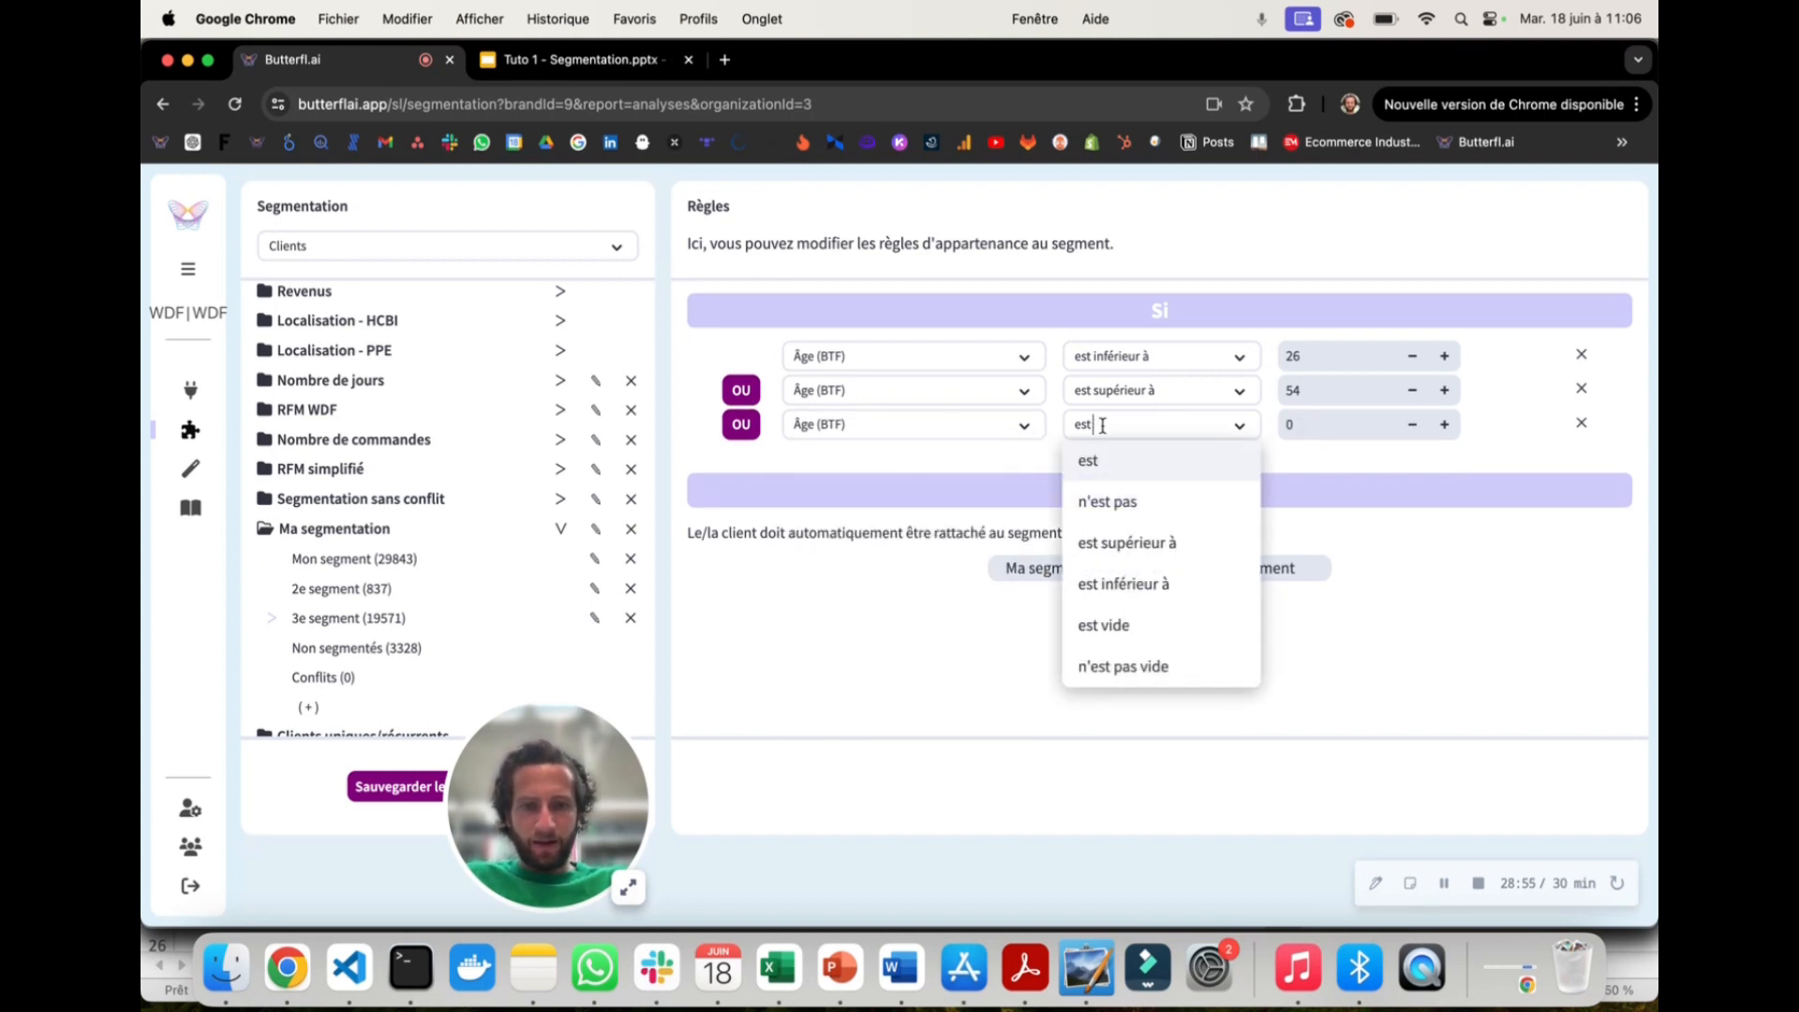
click(1131, 626)
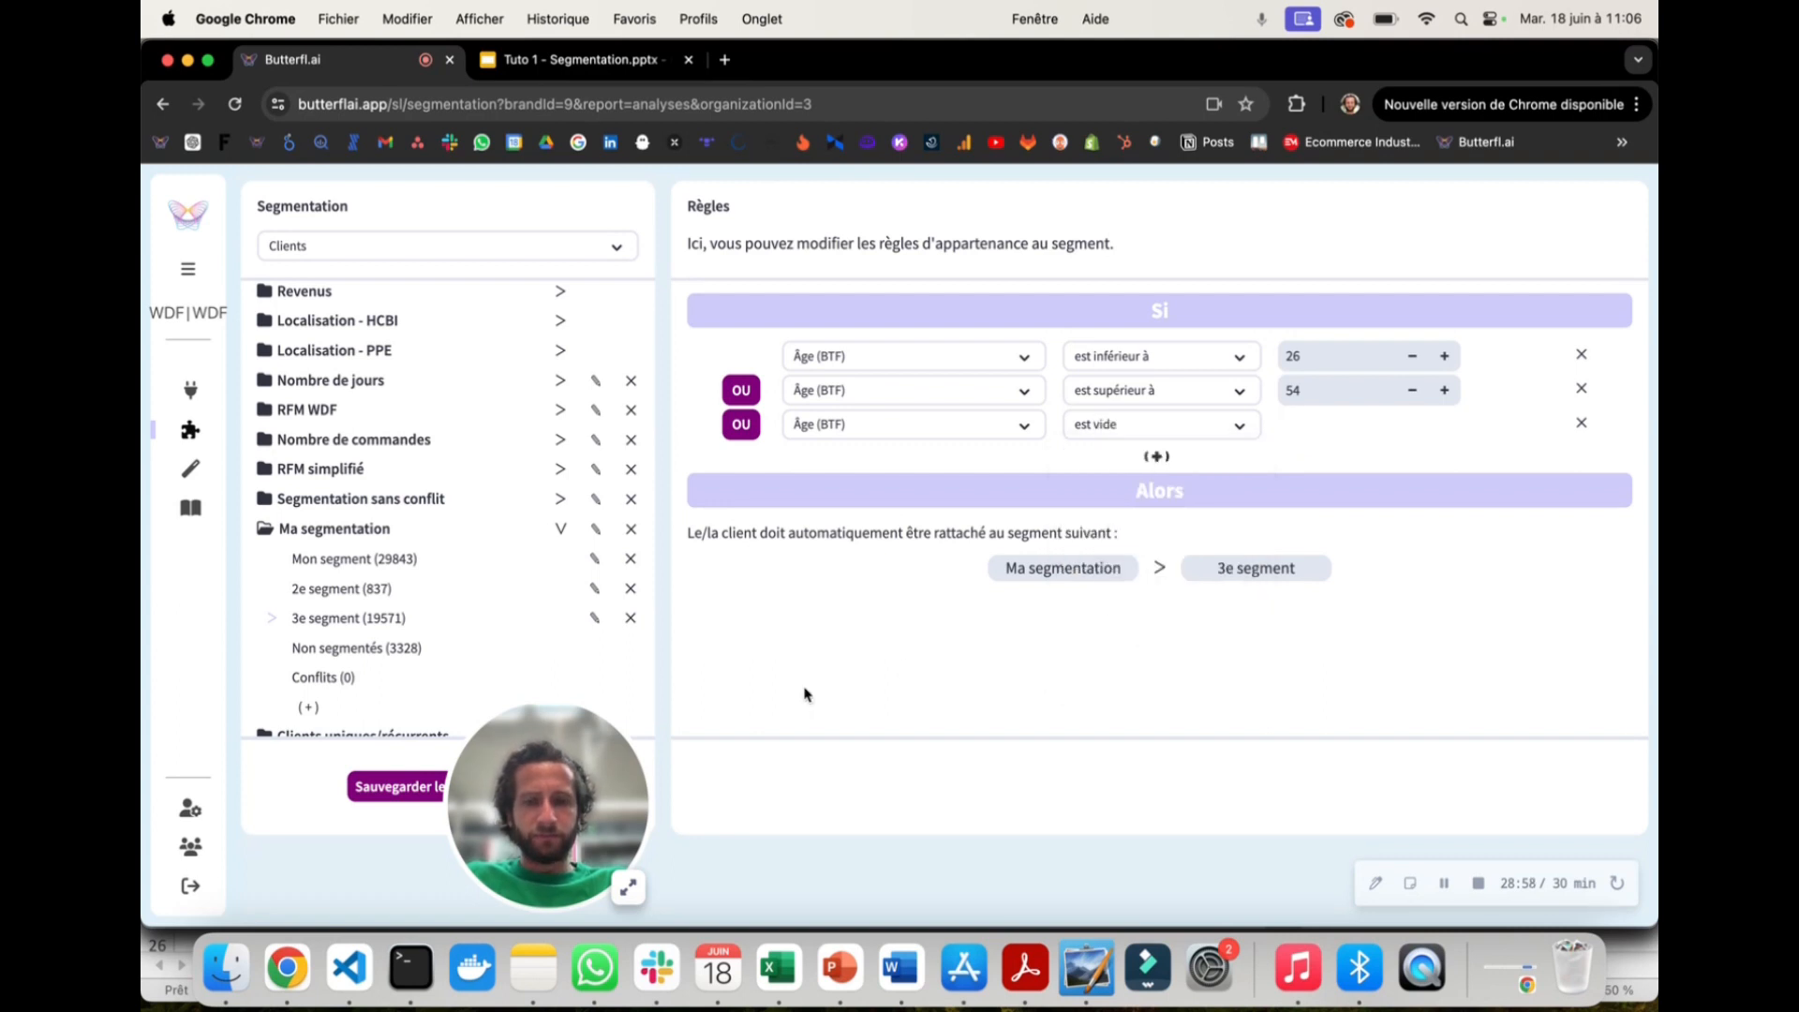
click(442, 788)
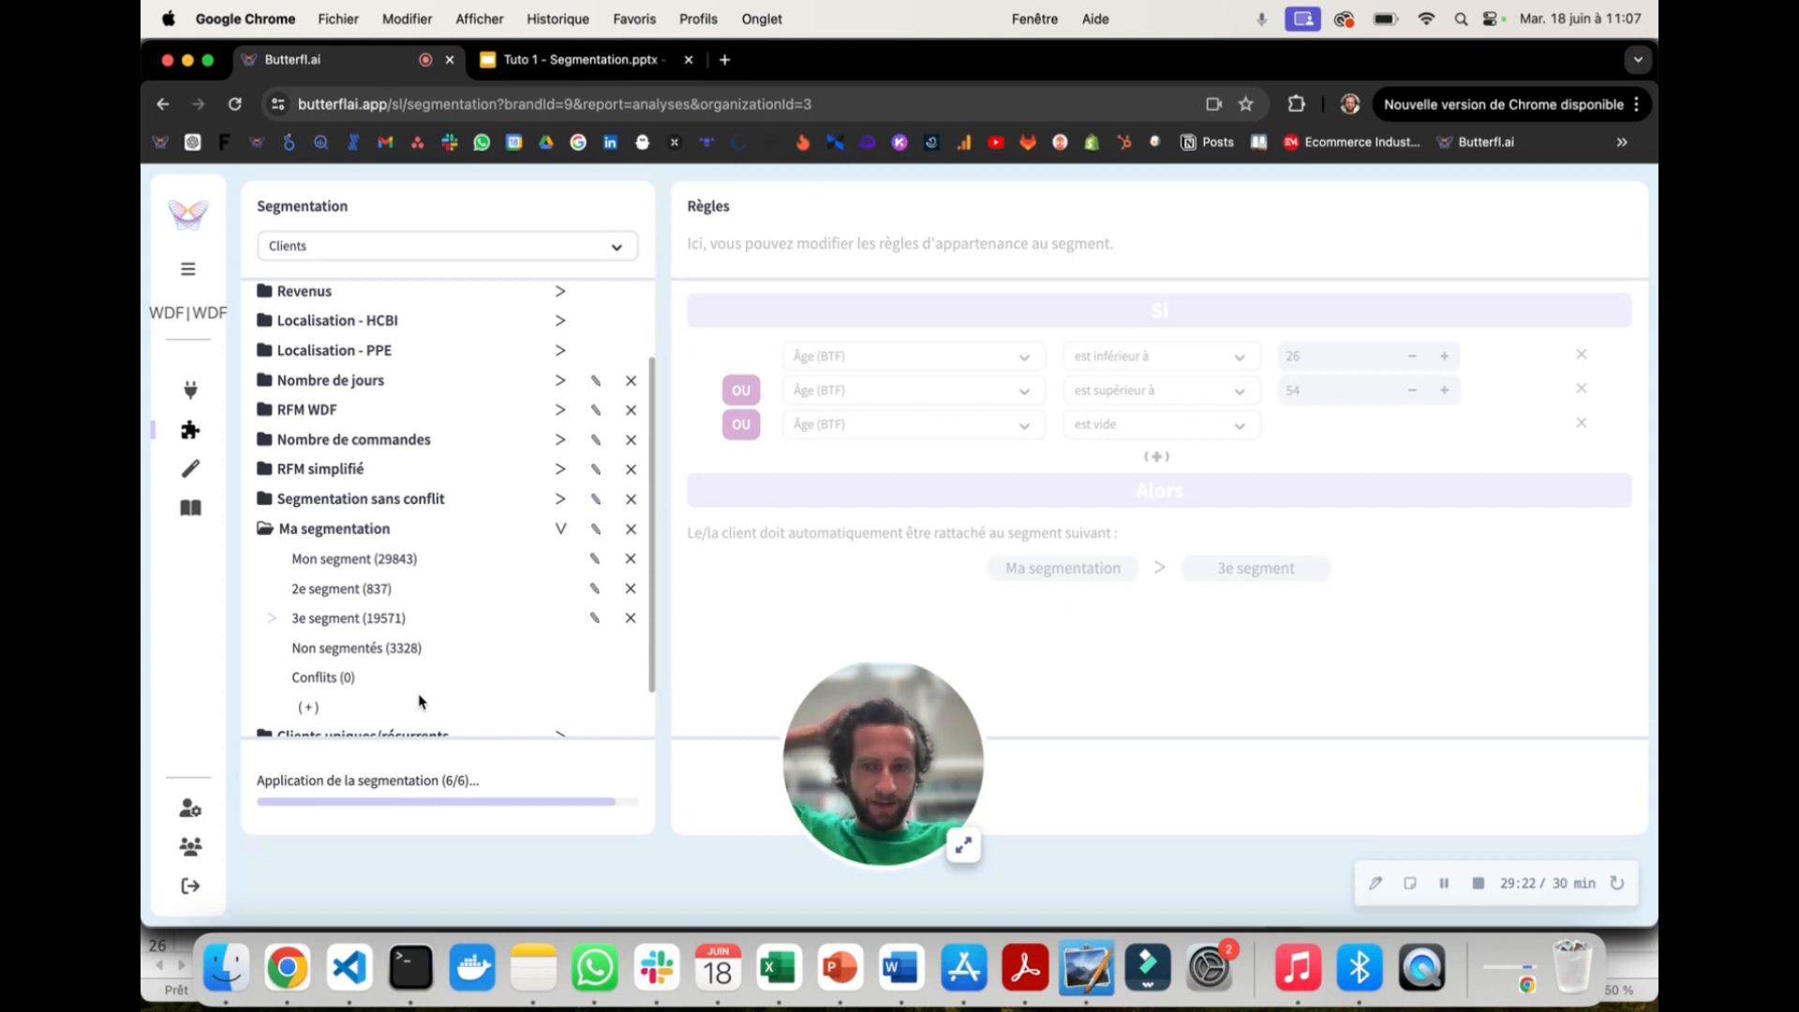
Step: Check the "Non segmentés" and "Conflits" samples of "Ma segmentation" for remaining clients
click(399, 656)
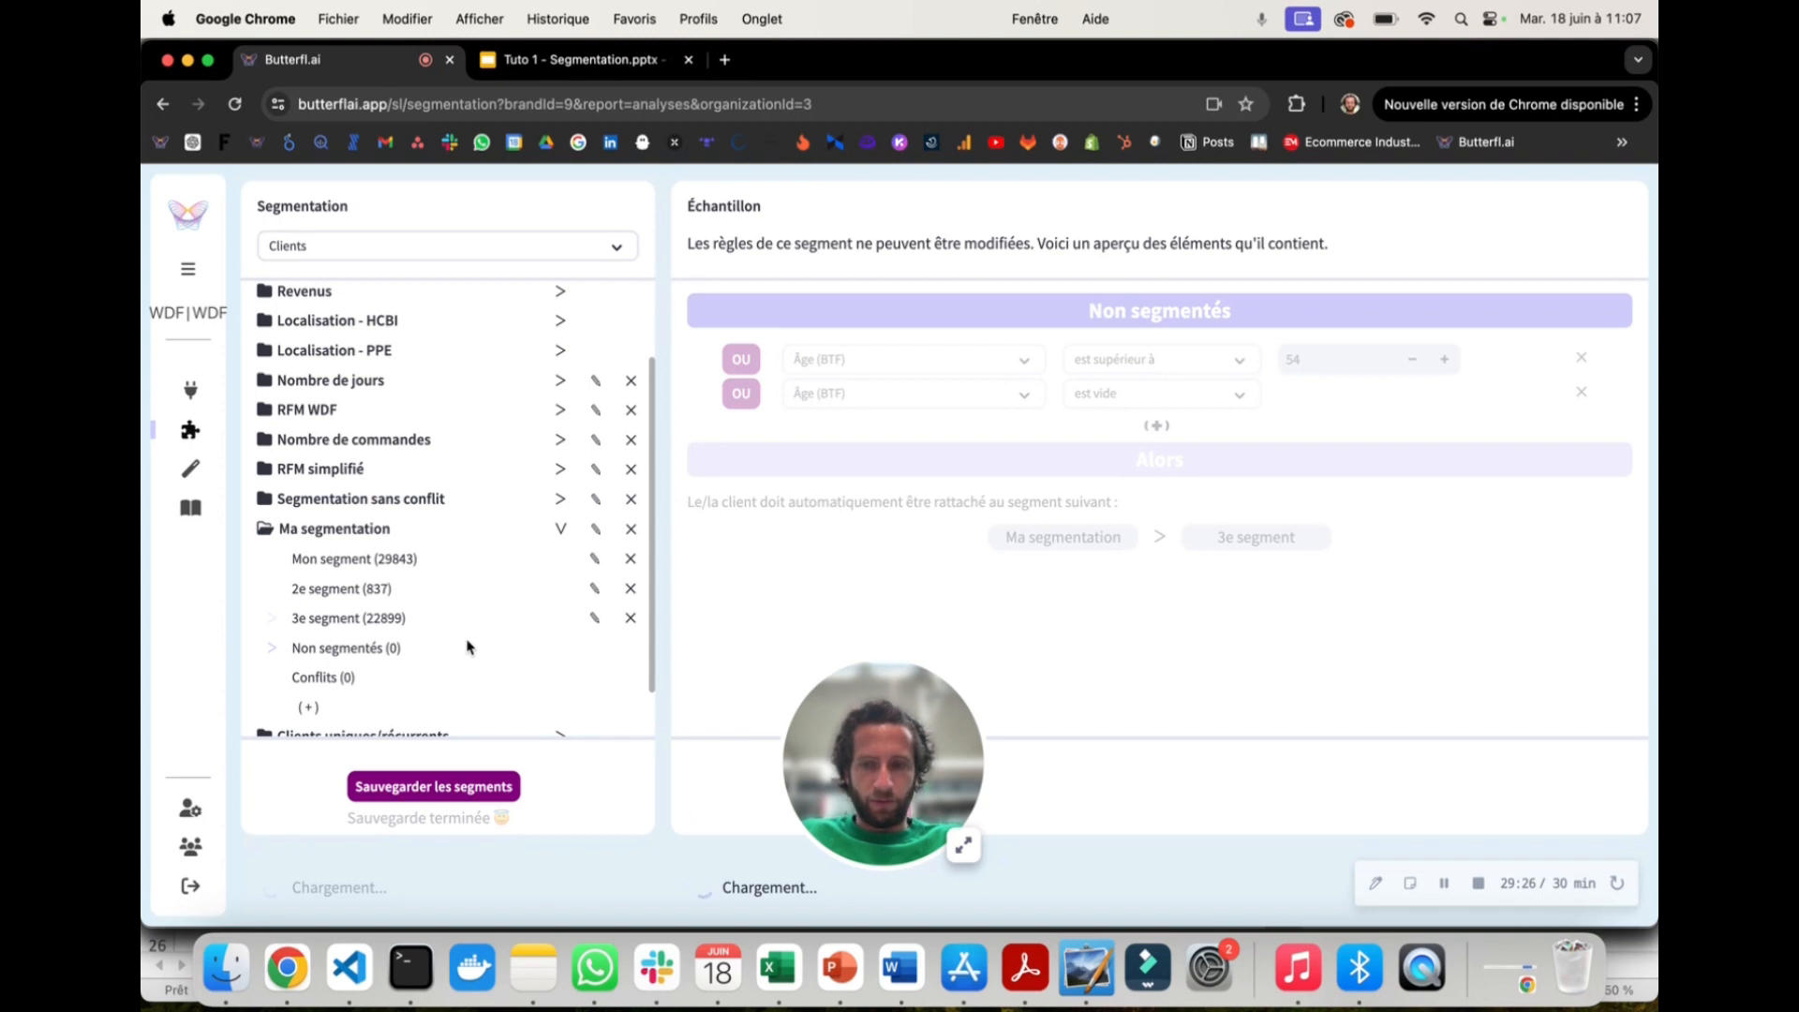
click(316, 678)
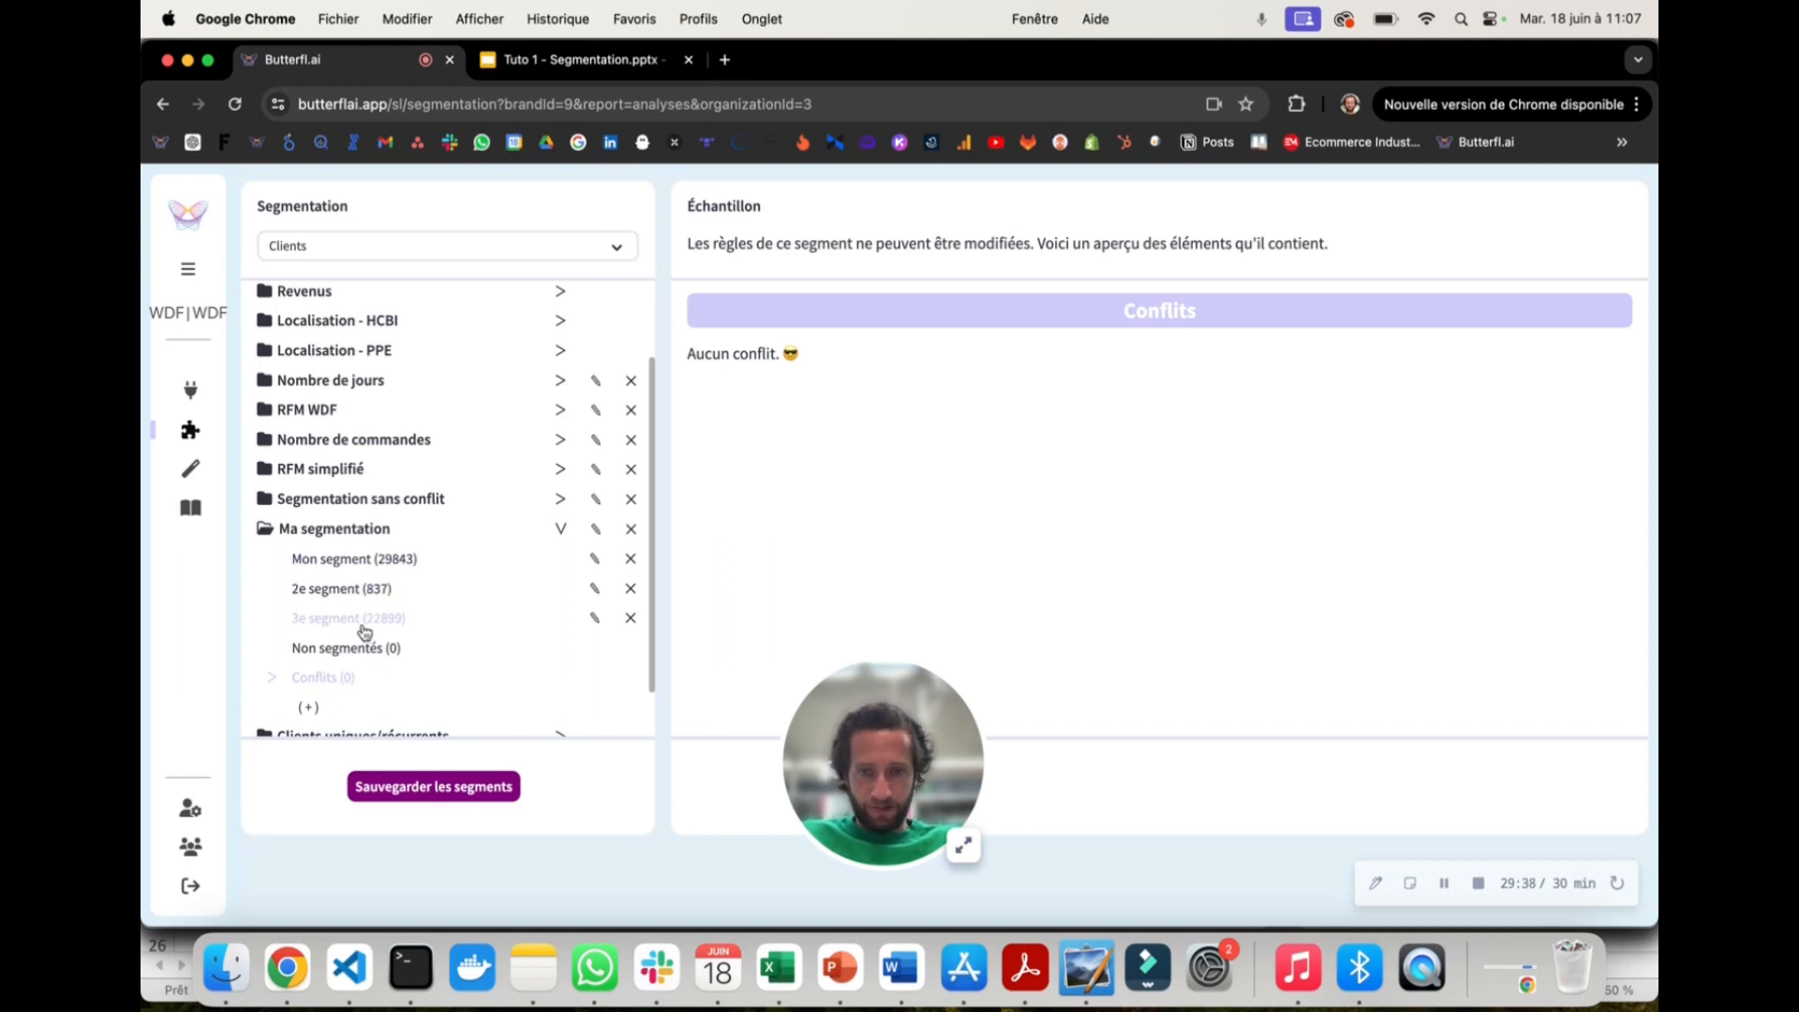
Step: Switch to the Google Slides presentation and view the slide "Utiliser une segmentation 1 / 2"
click(621, 64)
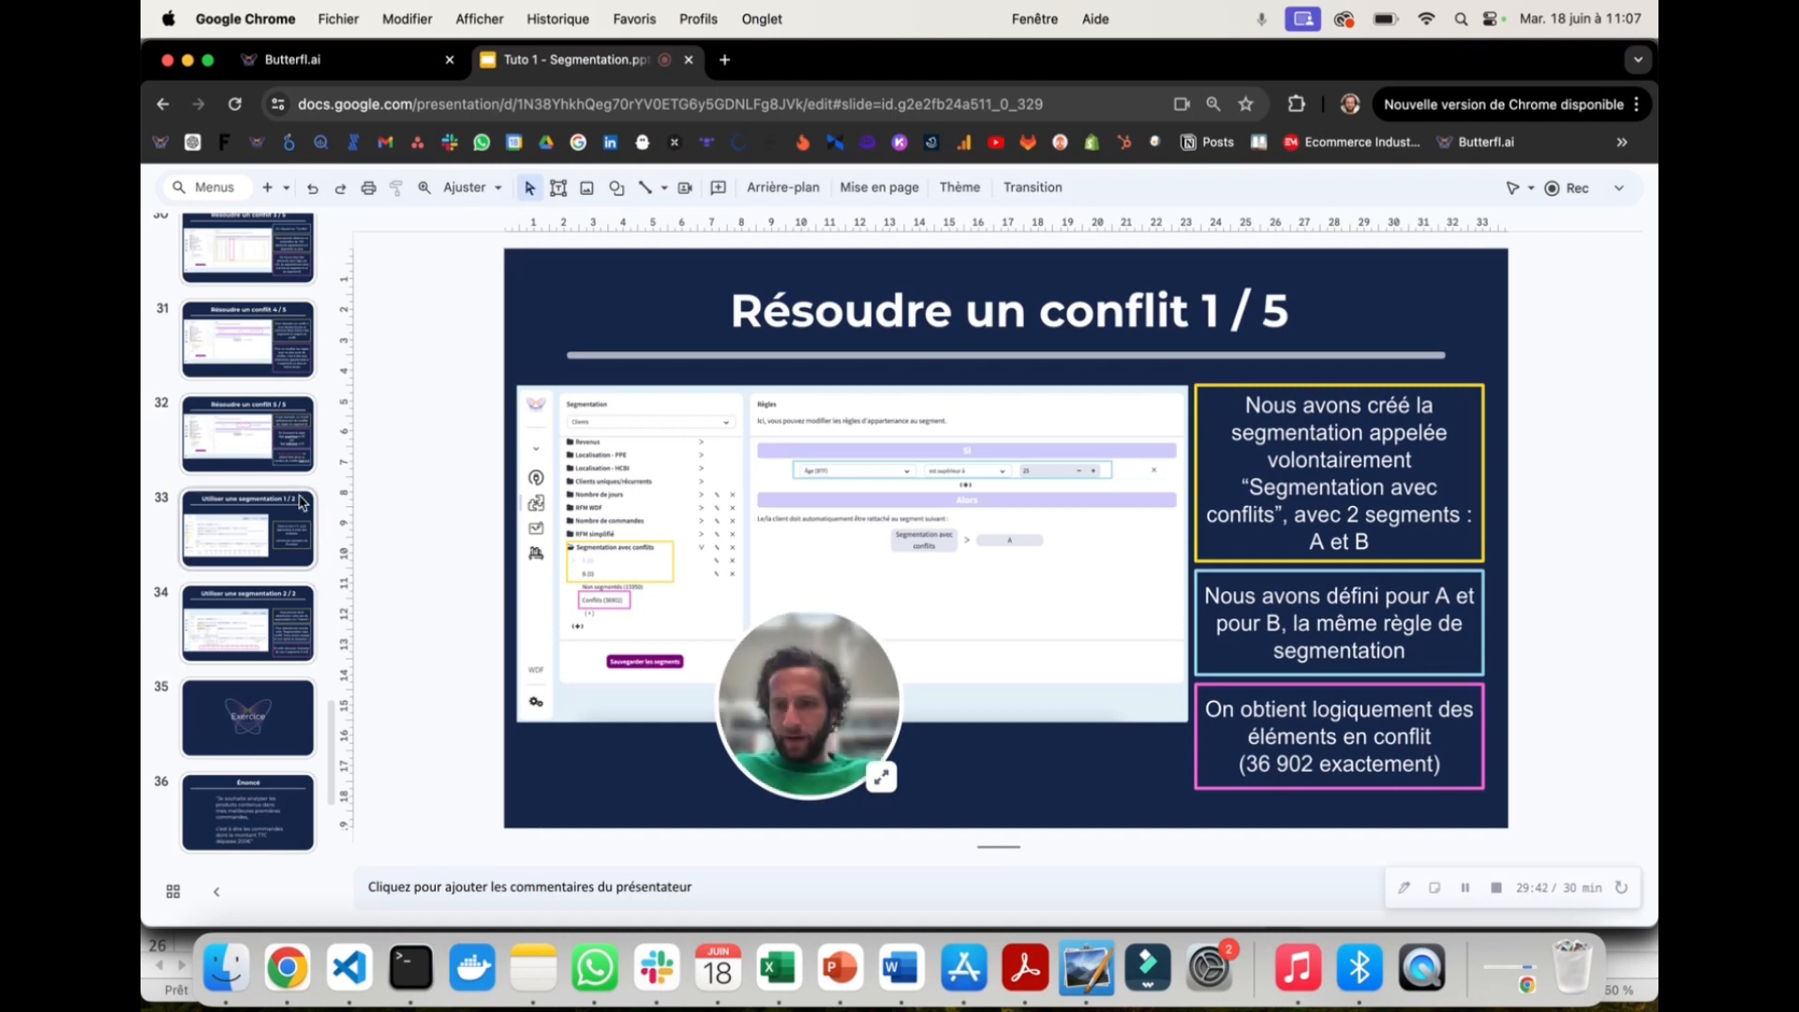
click(288, 527)
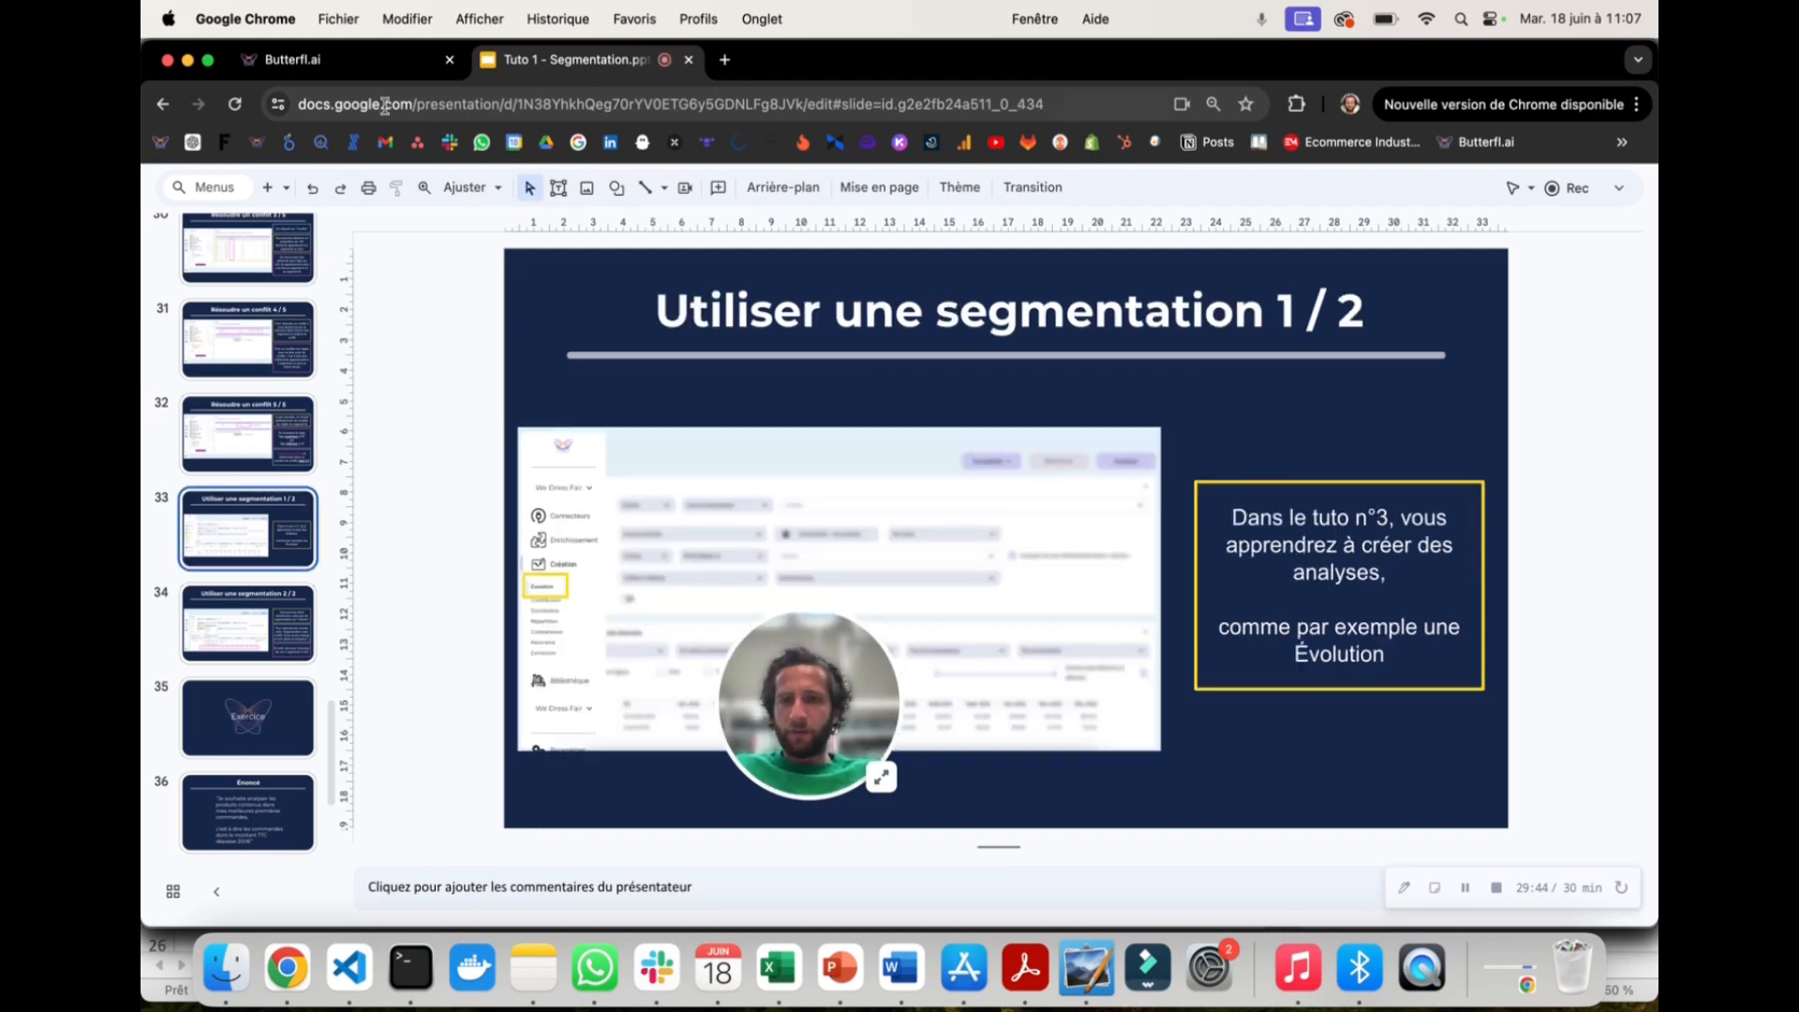
Step: Return to Butterfl.ai and open the creation page for an Évolution analysis
click(373, 69)
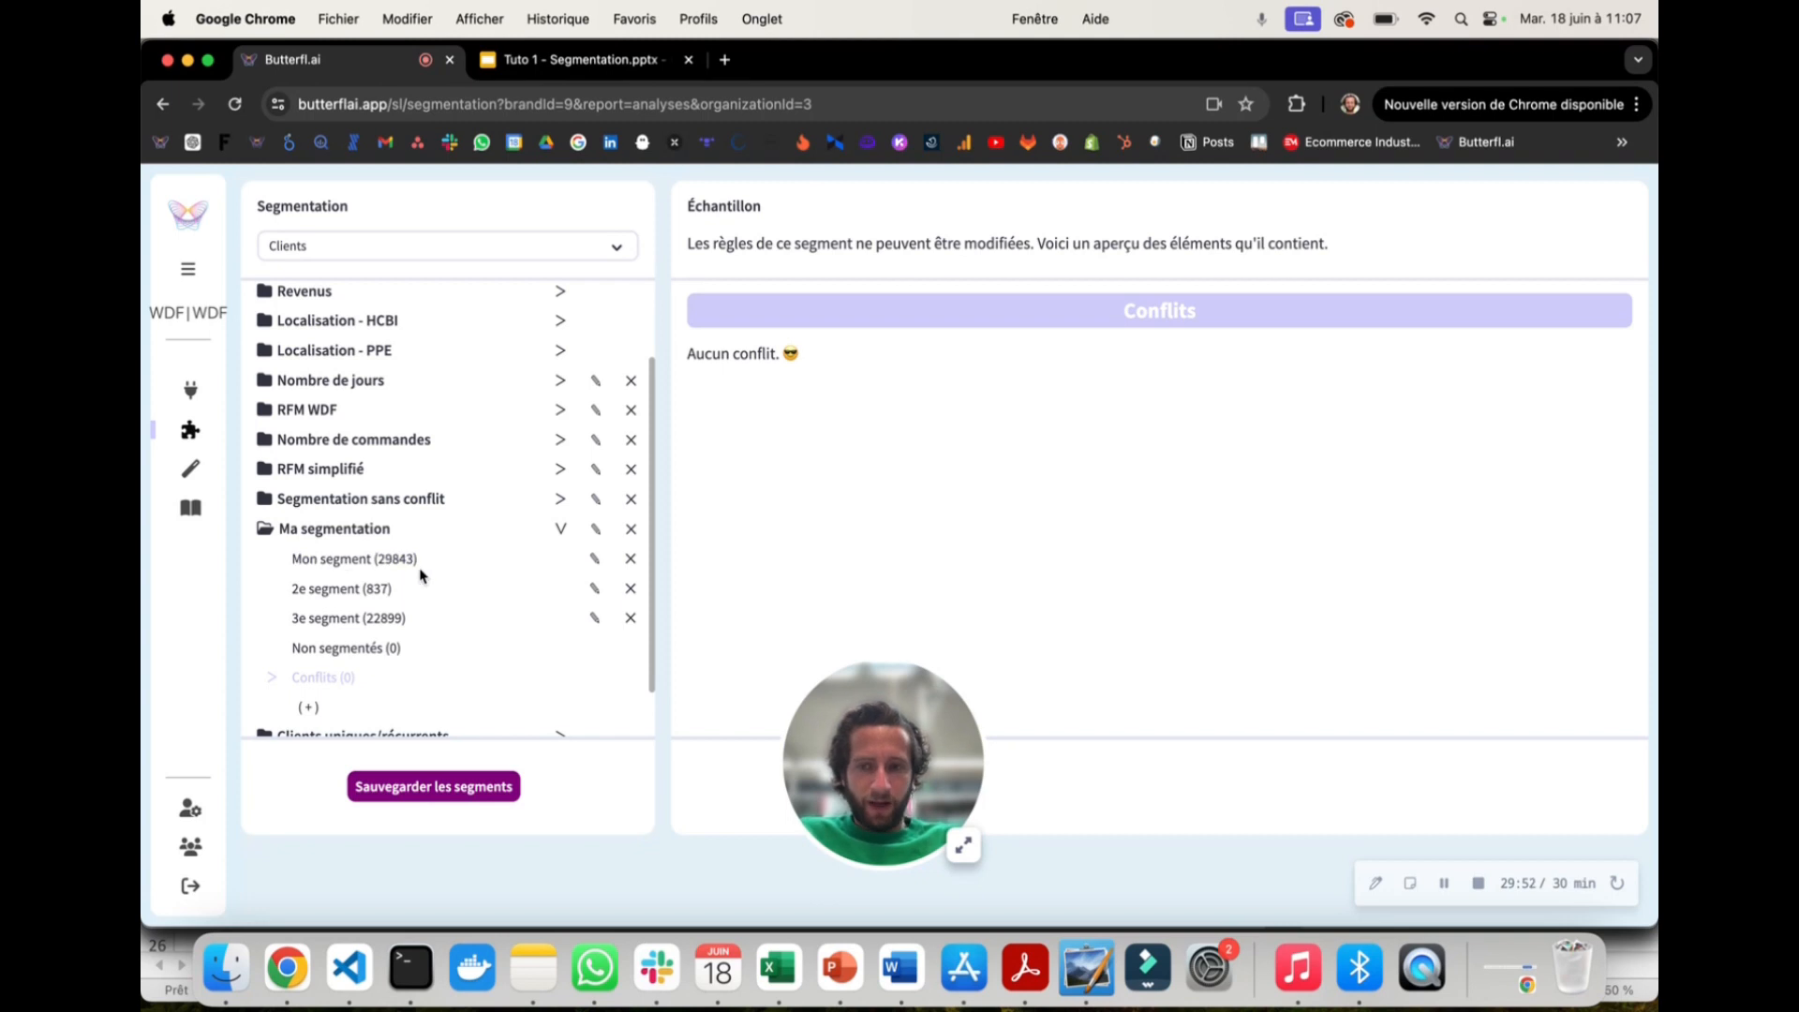
mouse_move(196, 473)
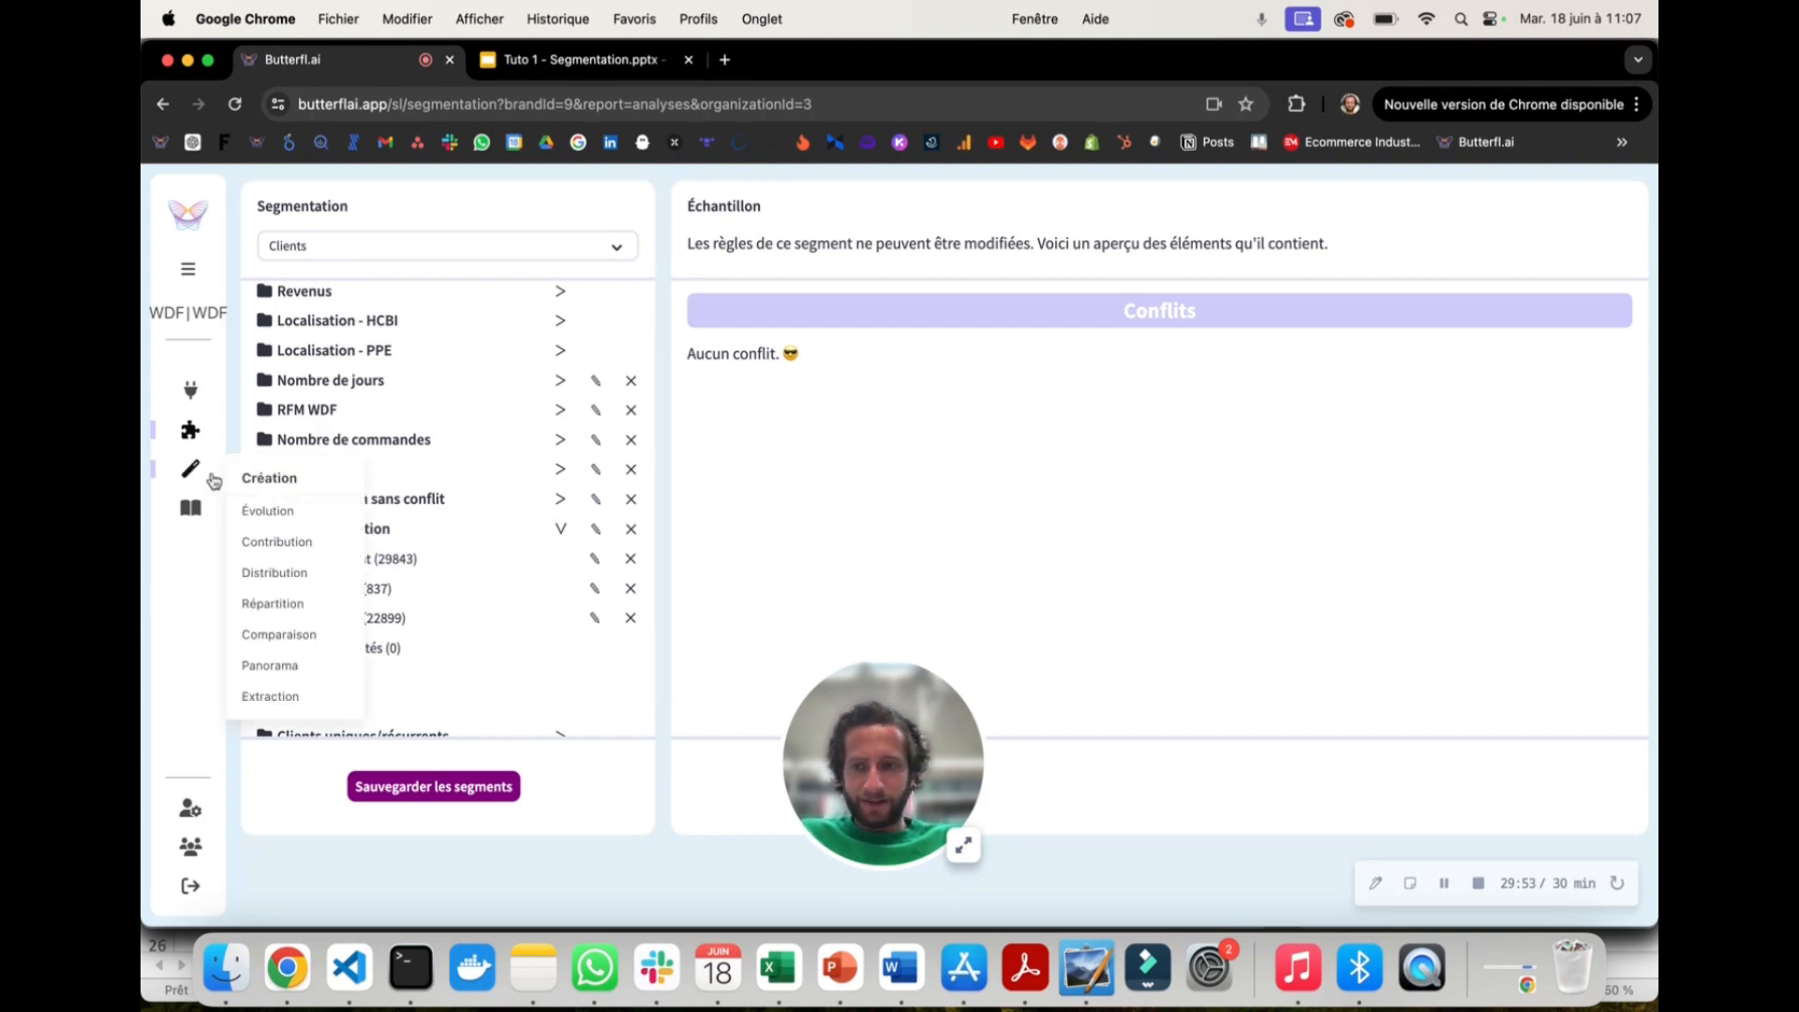
click(264, 512)
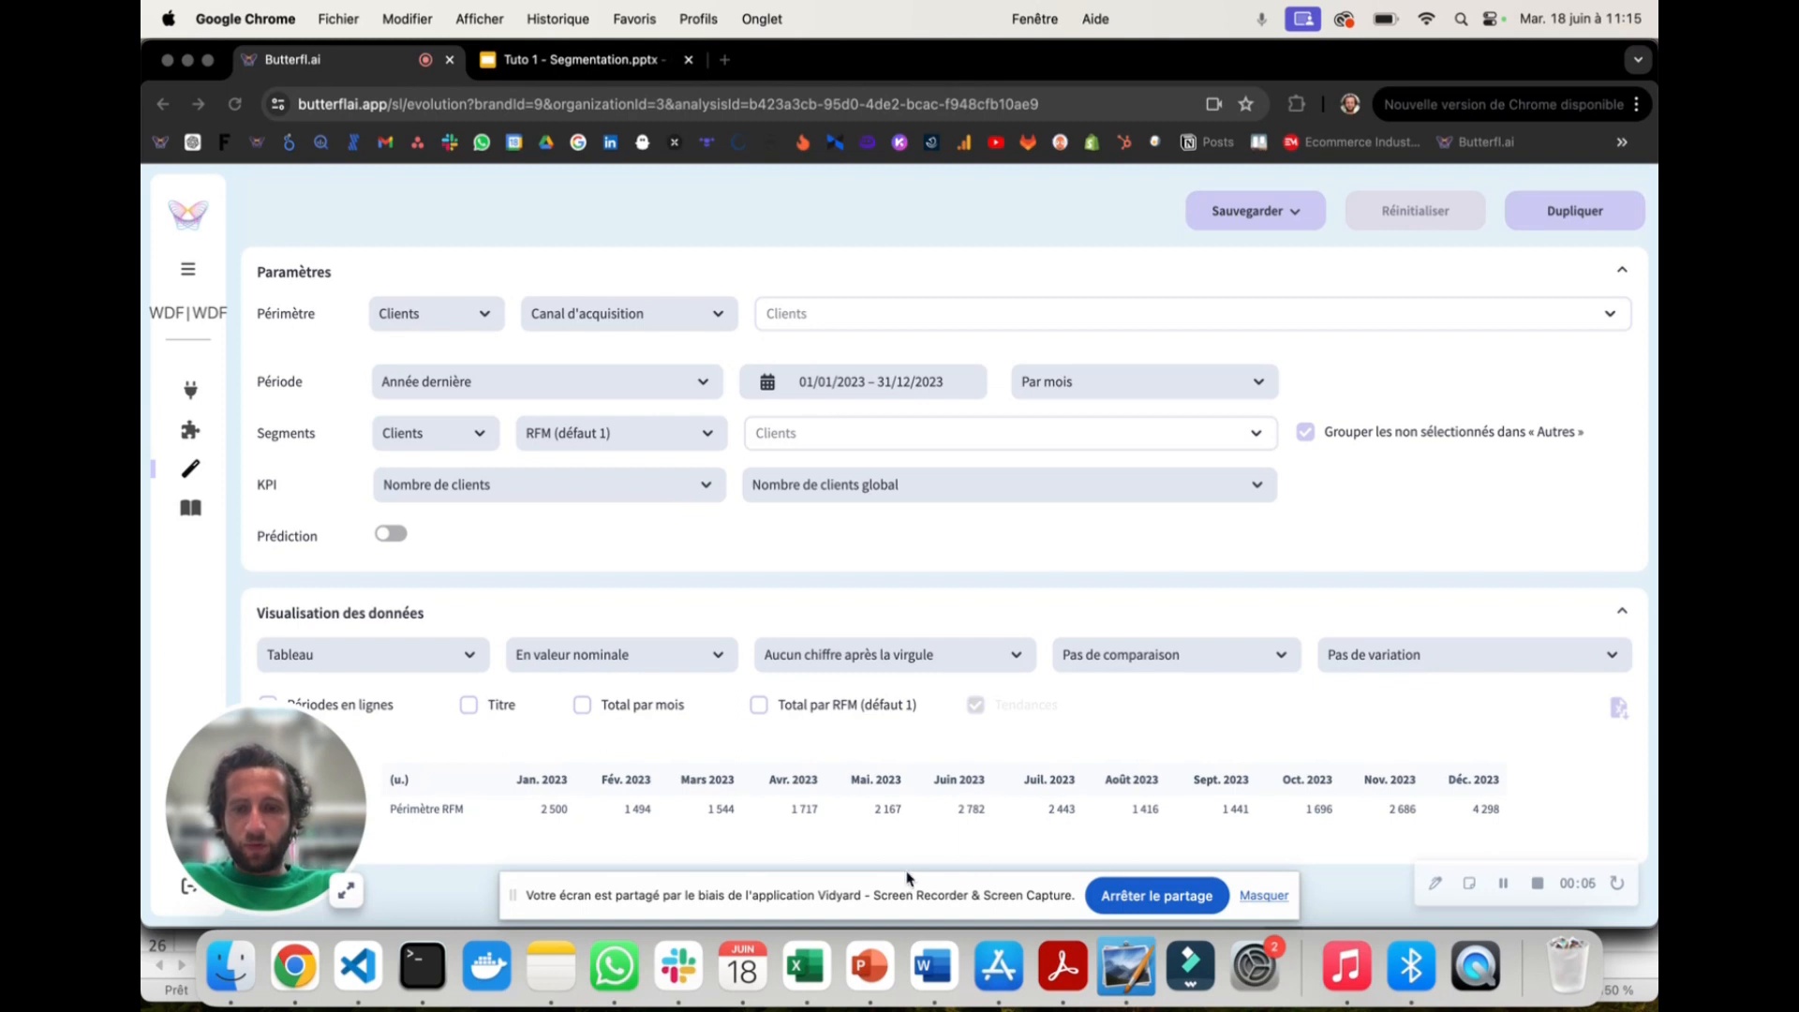
drag(894, 886, 865, 954)
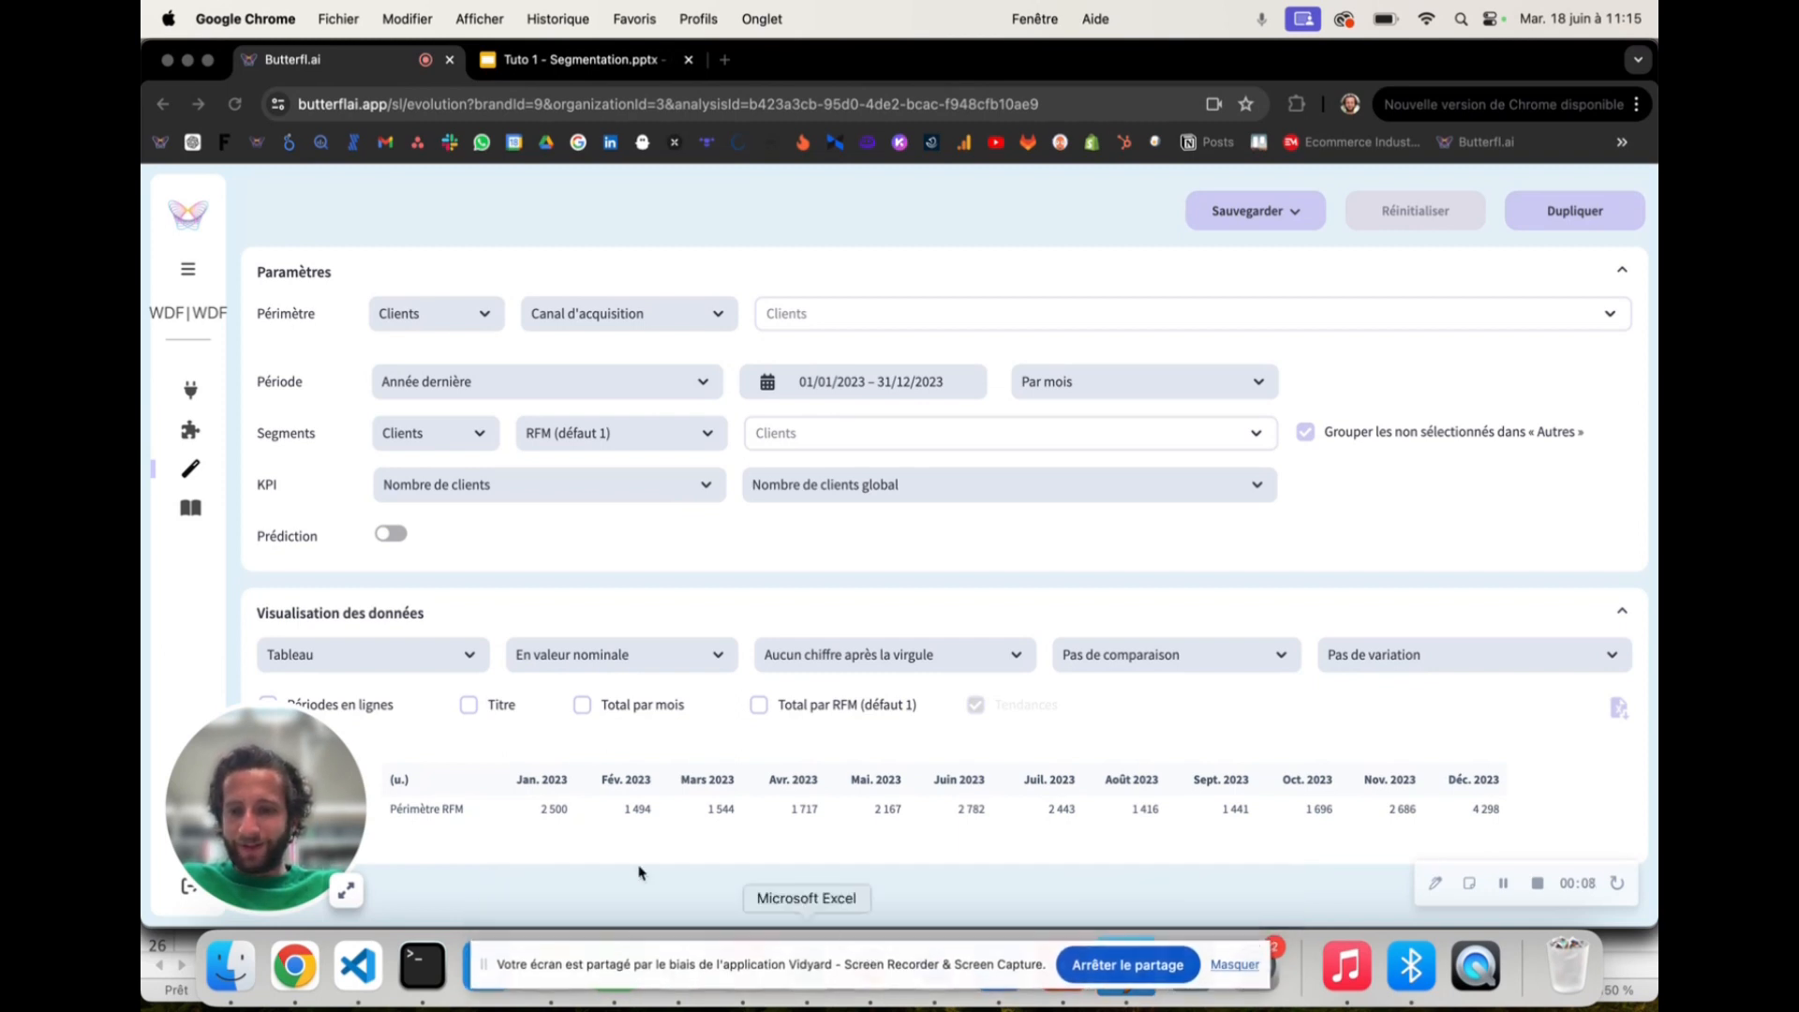
drag(314, 808, 1501, 371)
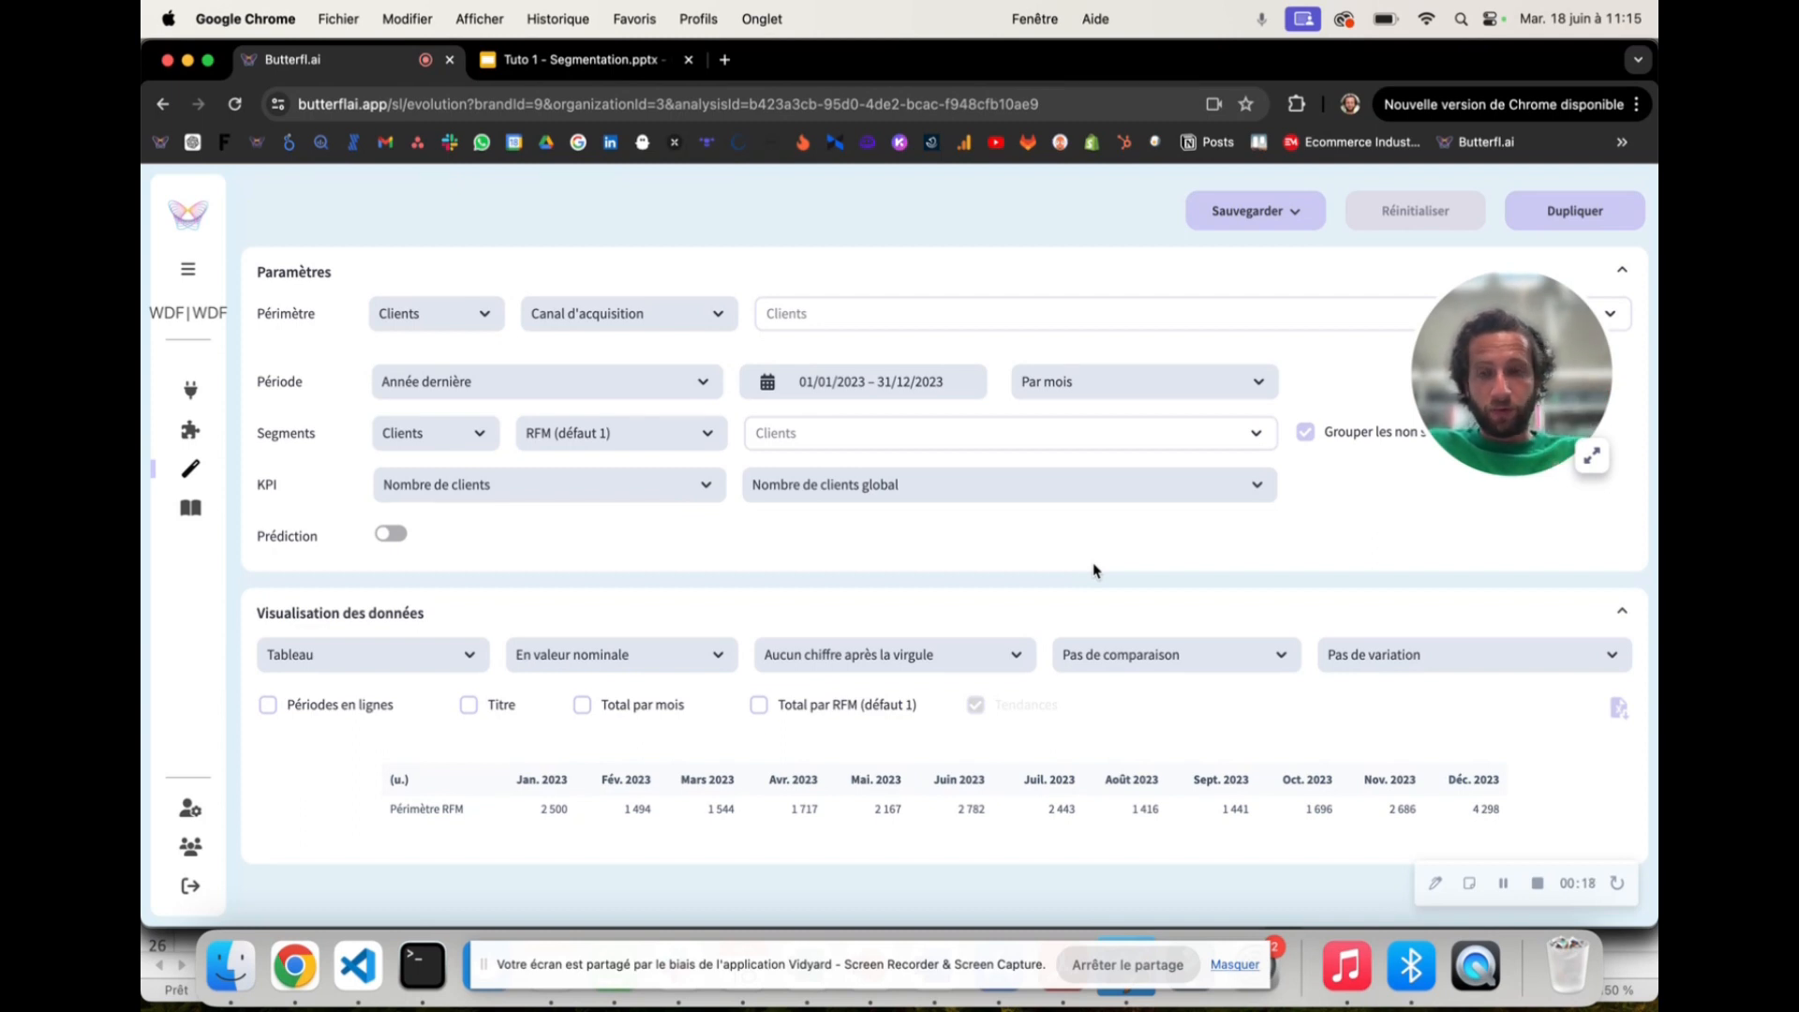
Step: Segment the Évolution analysis by the Clients segmentation "Ma segmentation"
click(420, 433)
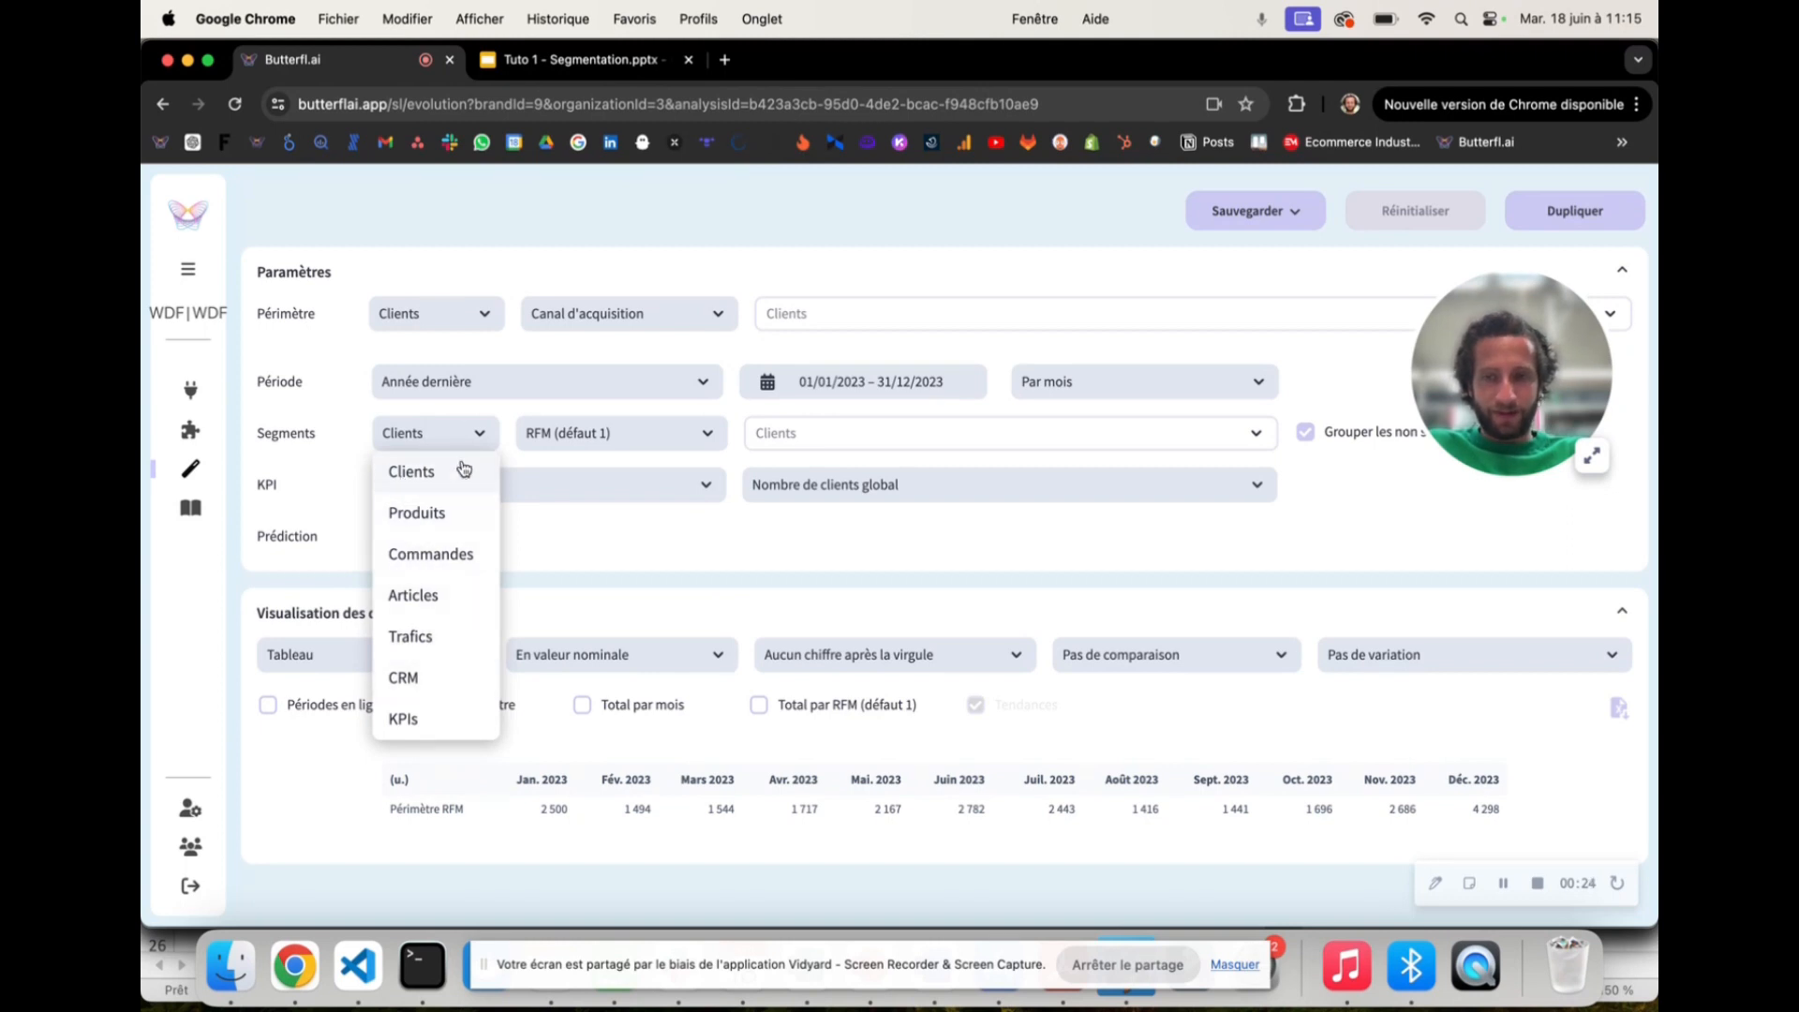
click(544, 429)
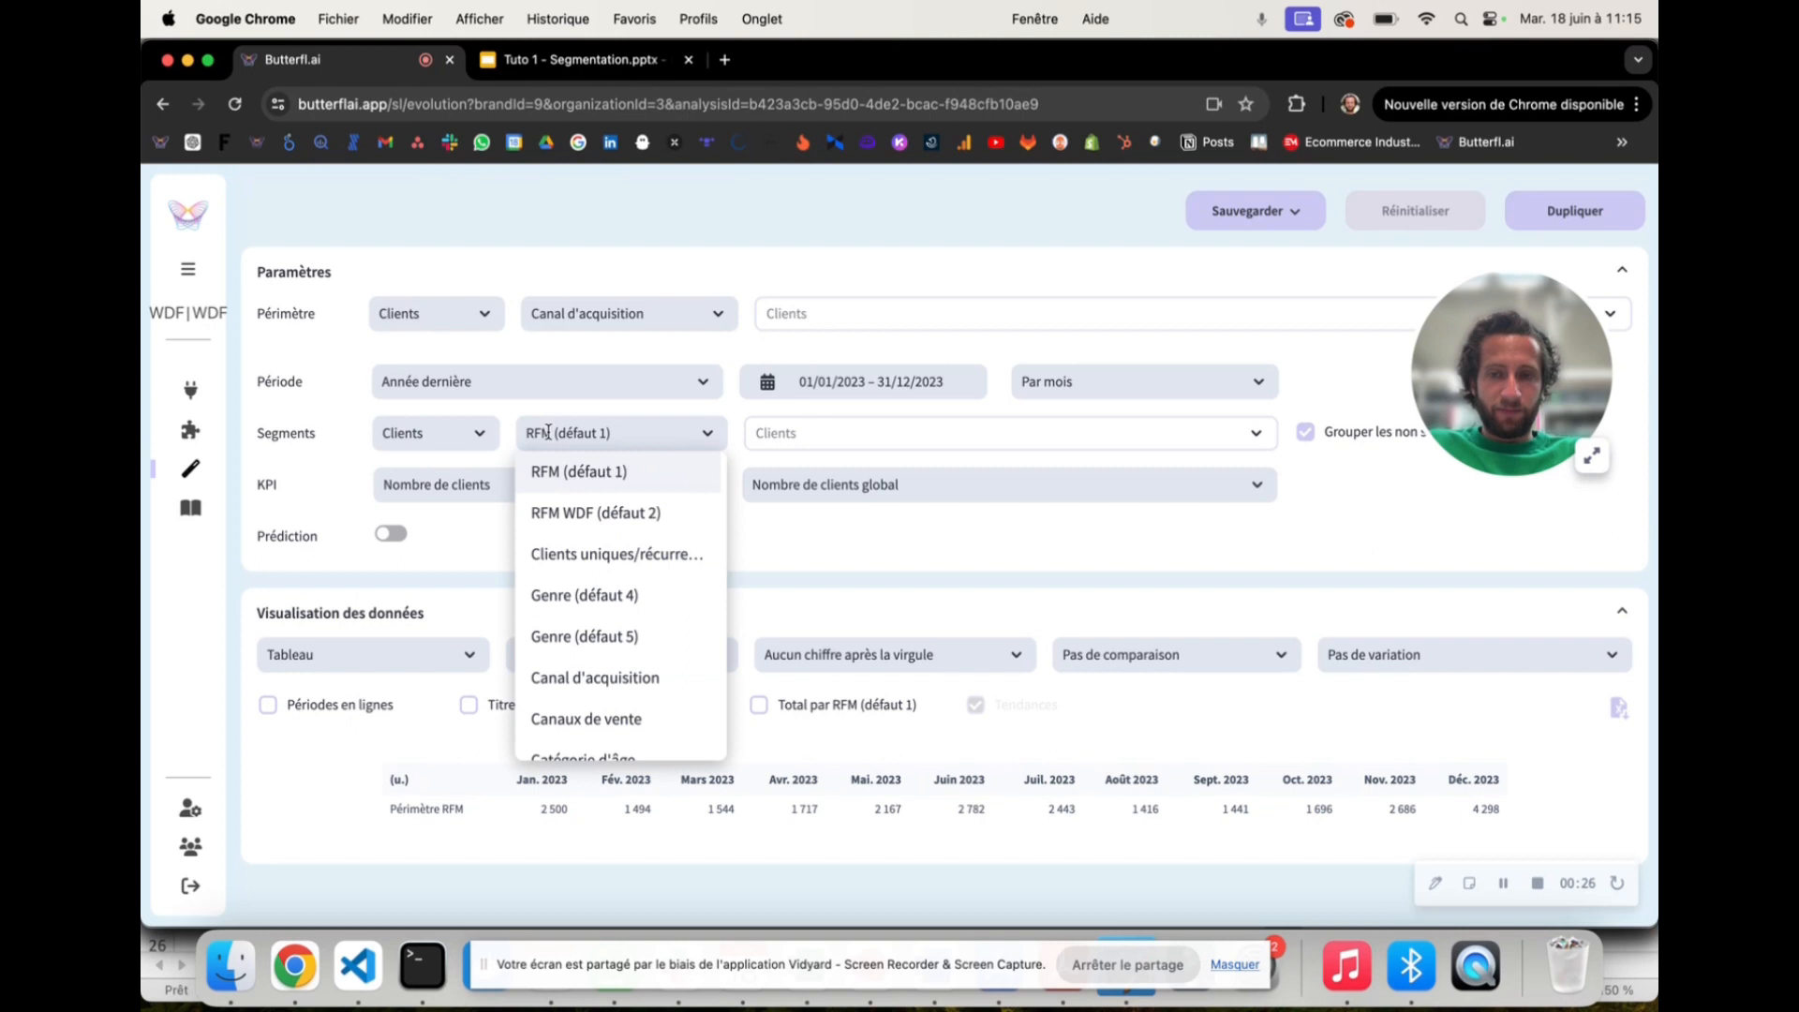
scroll(609, 517, down, 10)
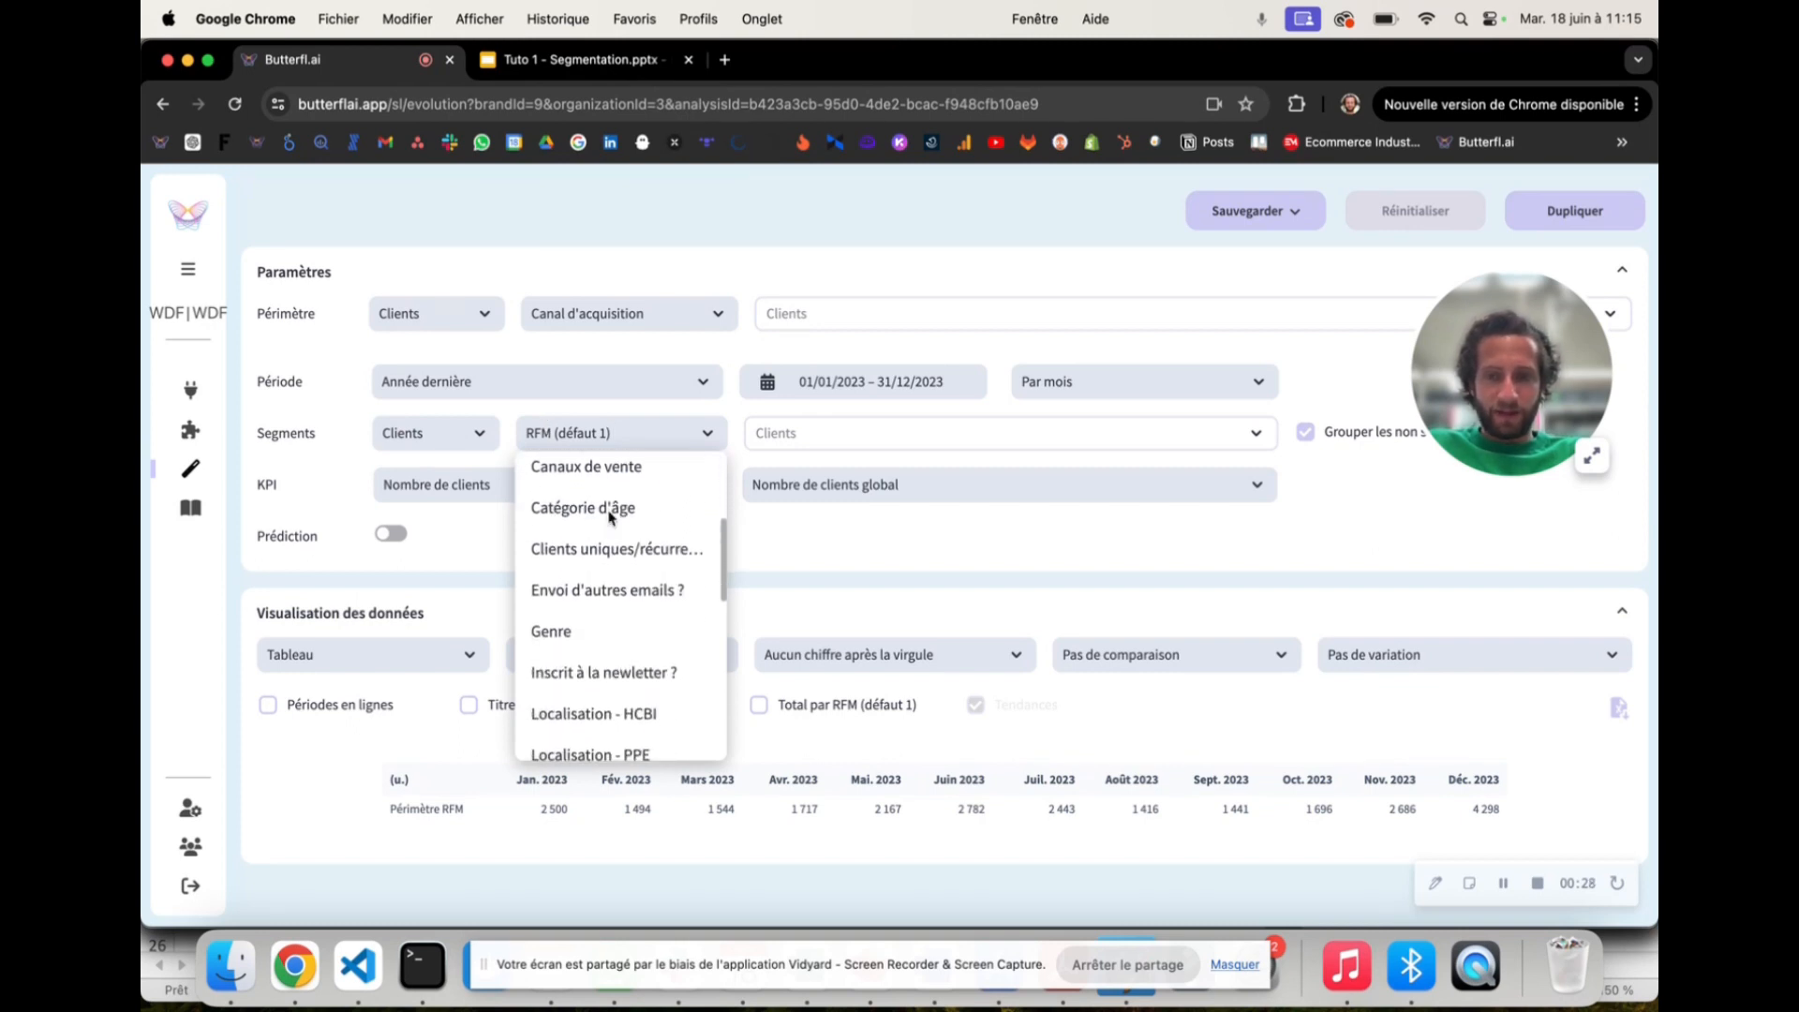
scroll(590, 522, down, 2)
scroll(610, 515, up, 4)
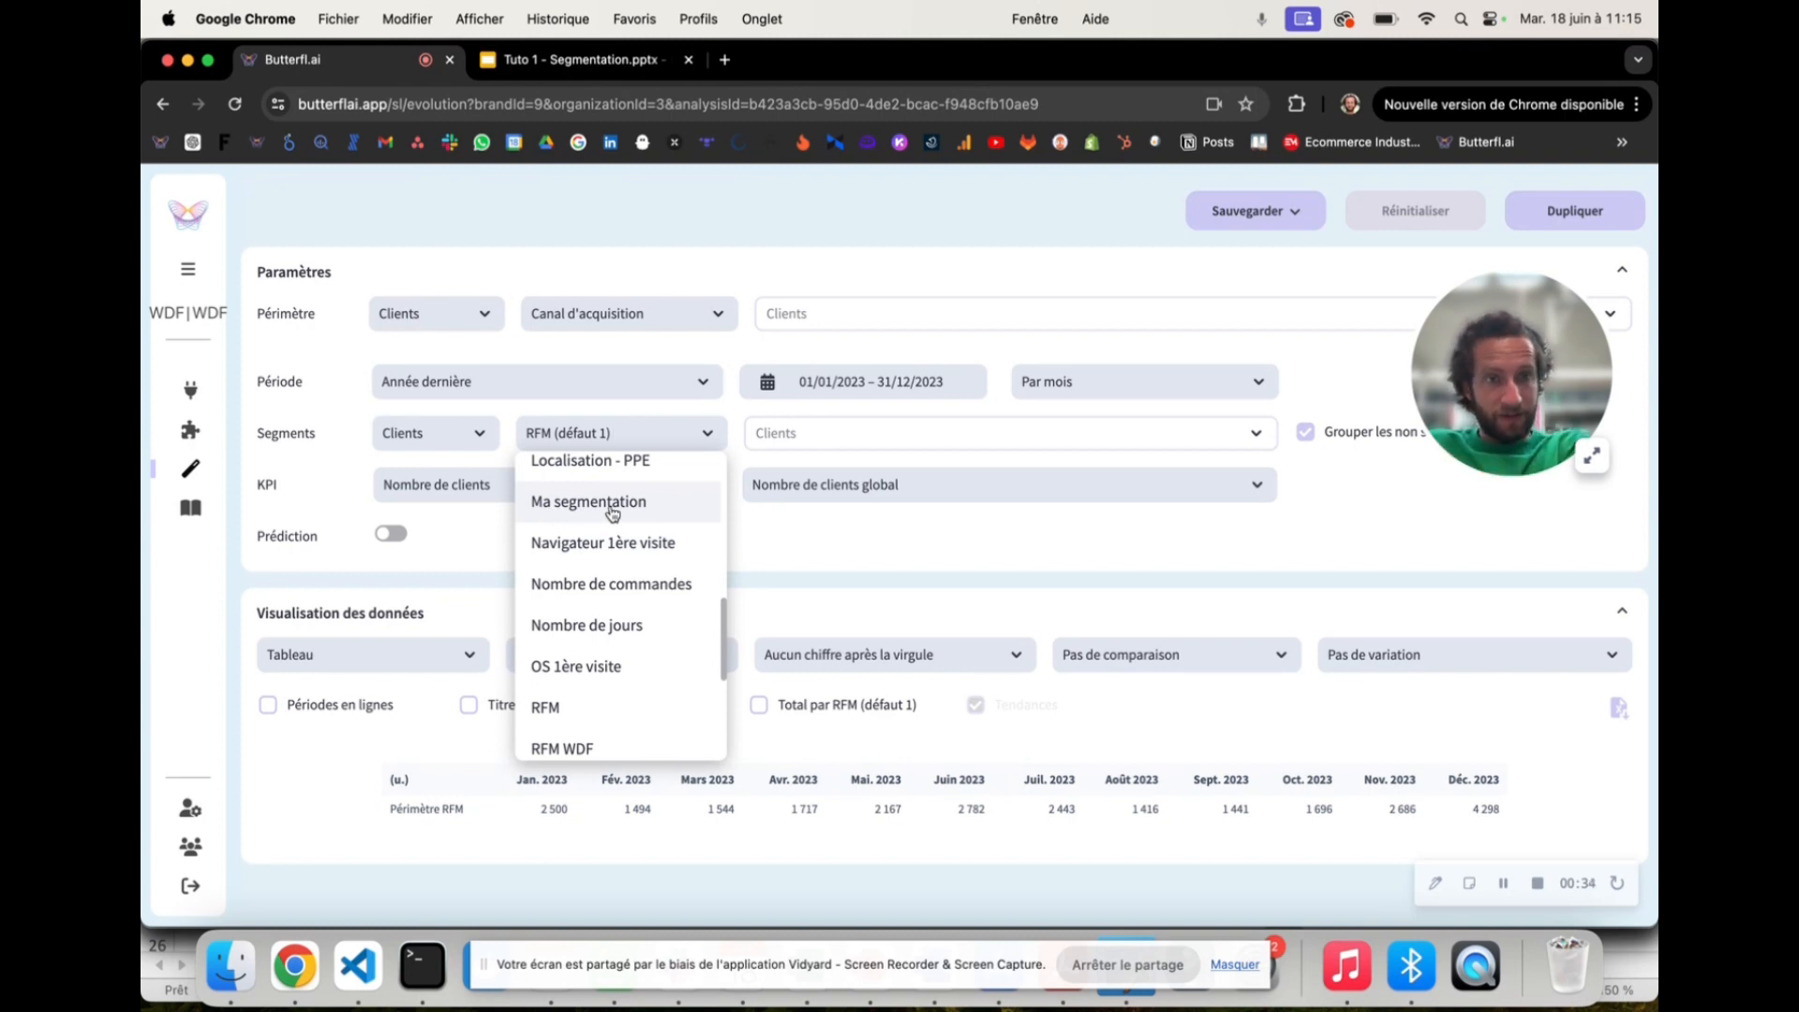
click(613, 512)
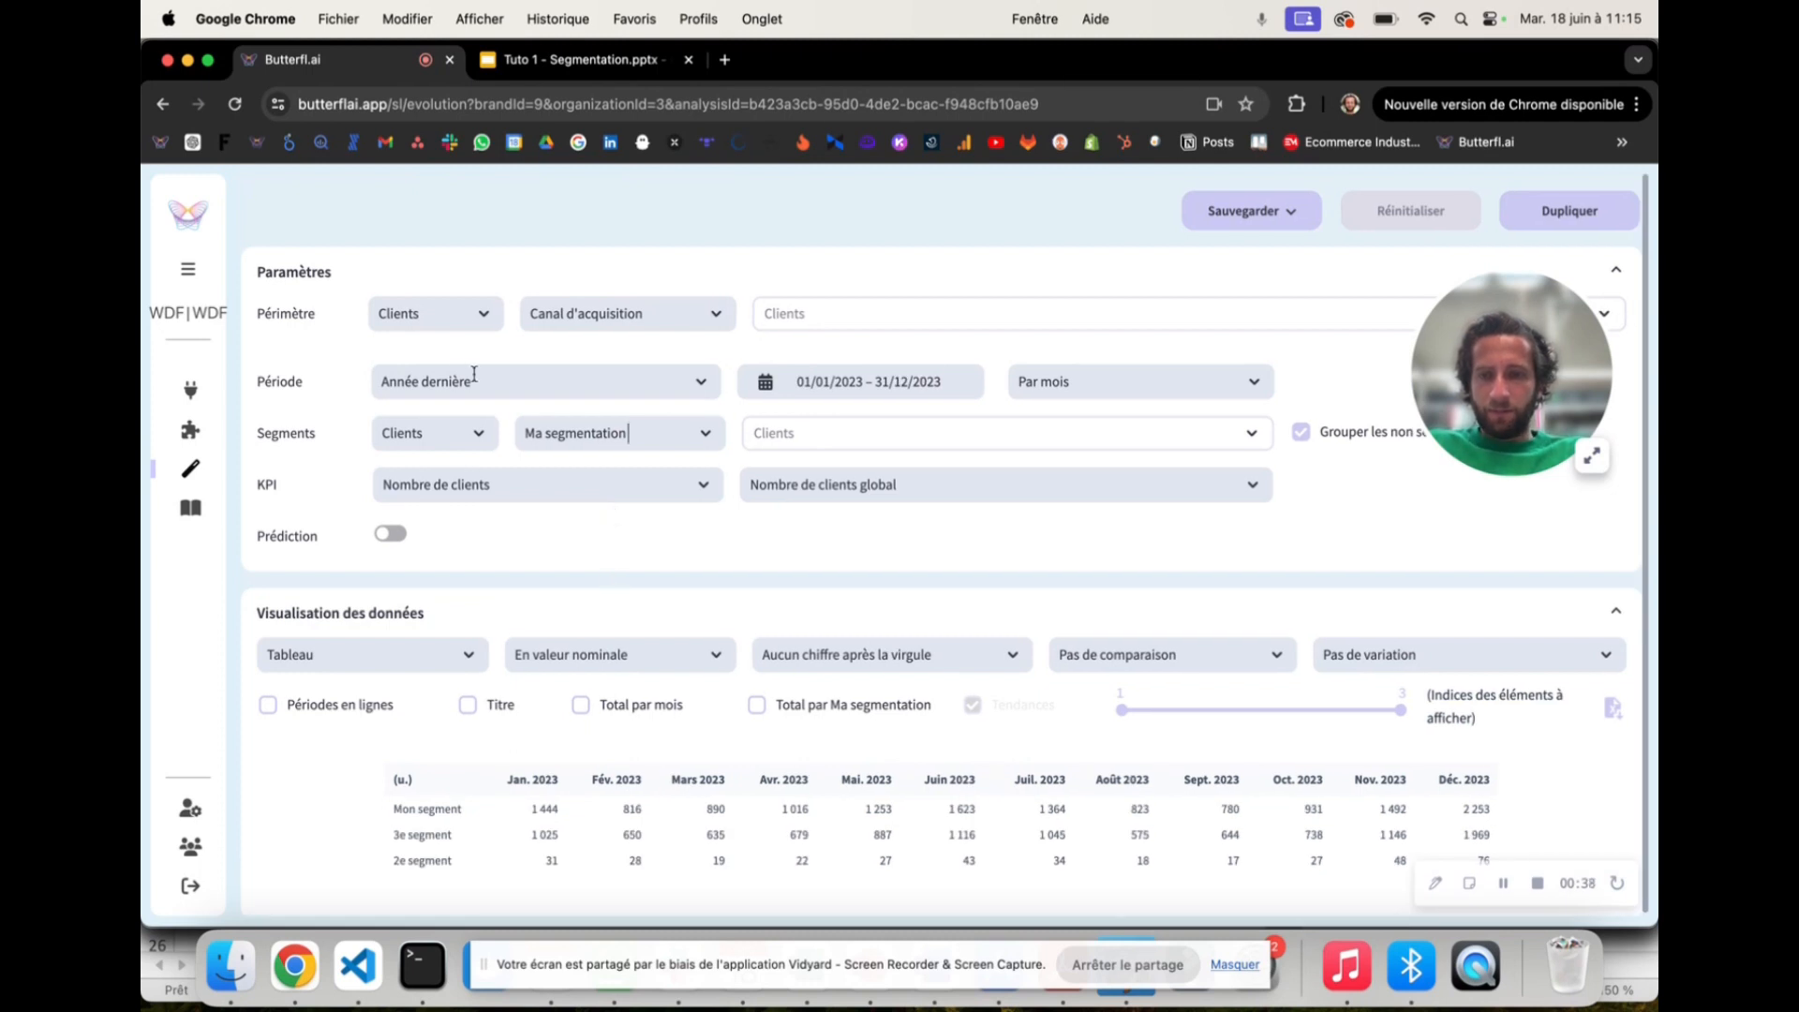
Step: Display the analysis results as "Graphique en barres" and view the monthly bars for each segment
scroll(663, 594, down, 1)
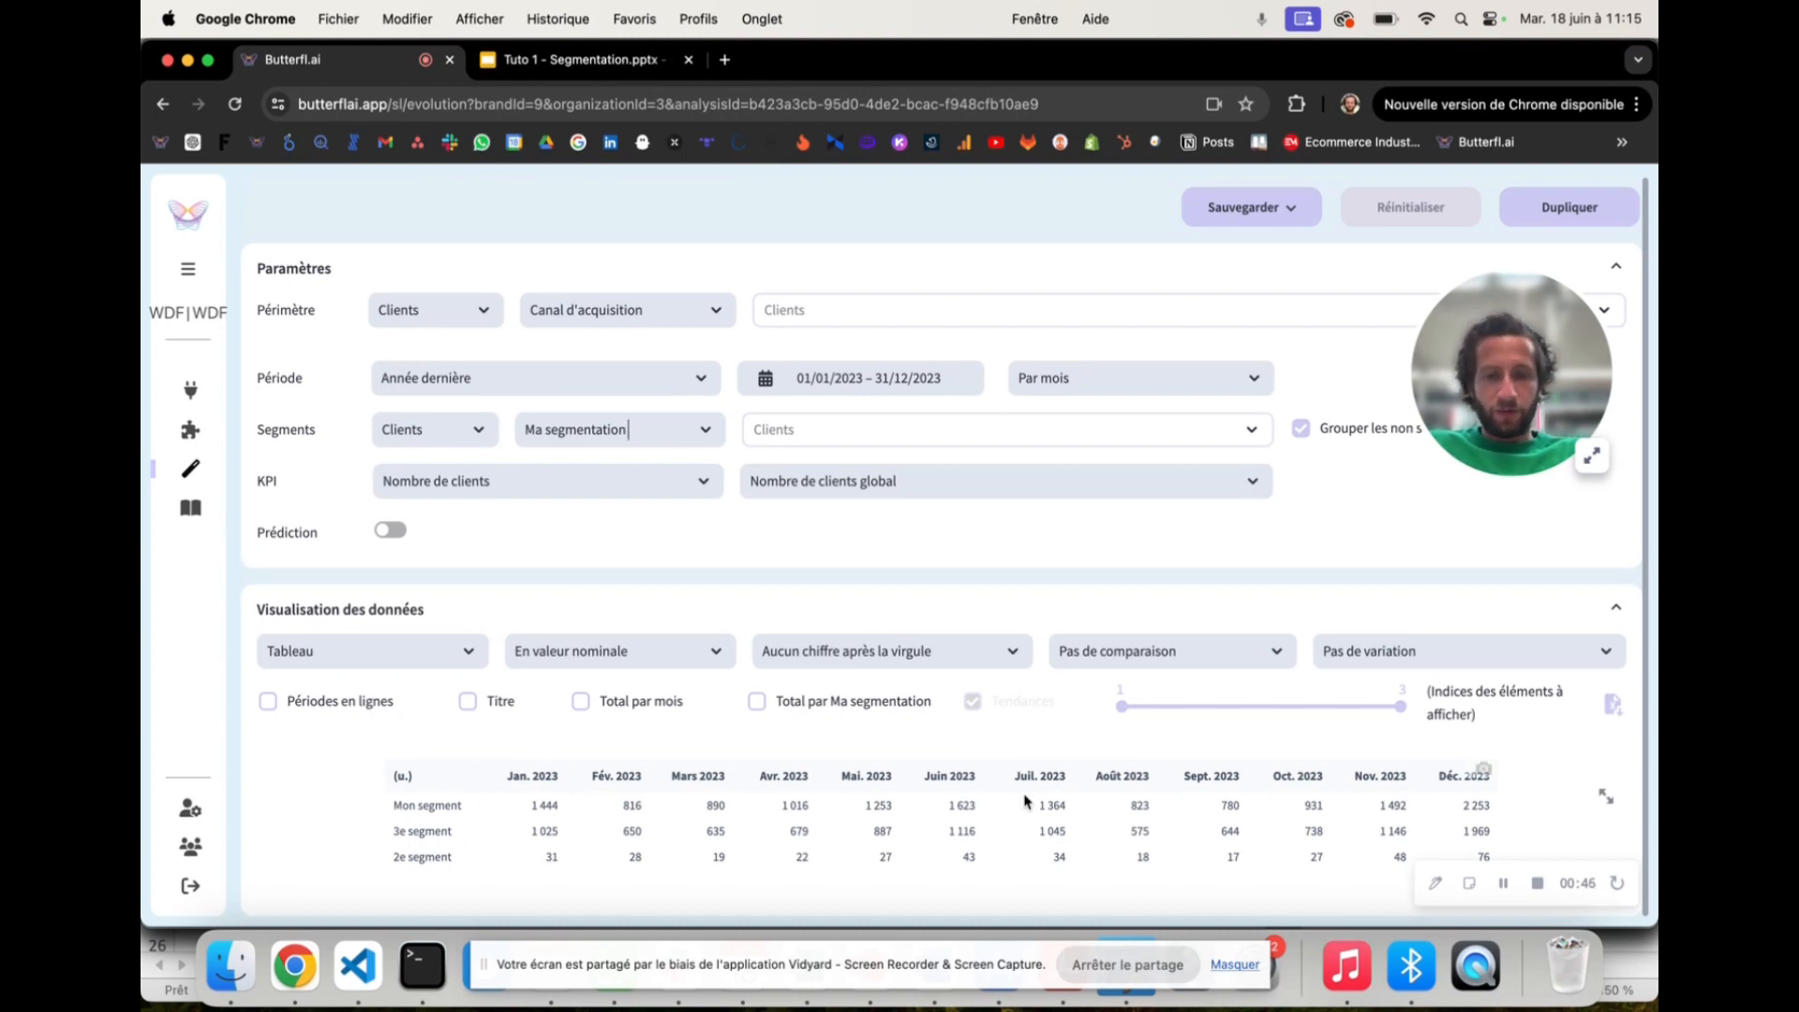
click(392, 648)
click(379, 774)
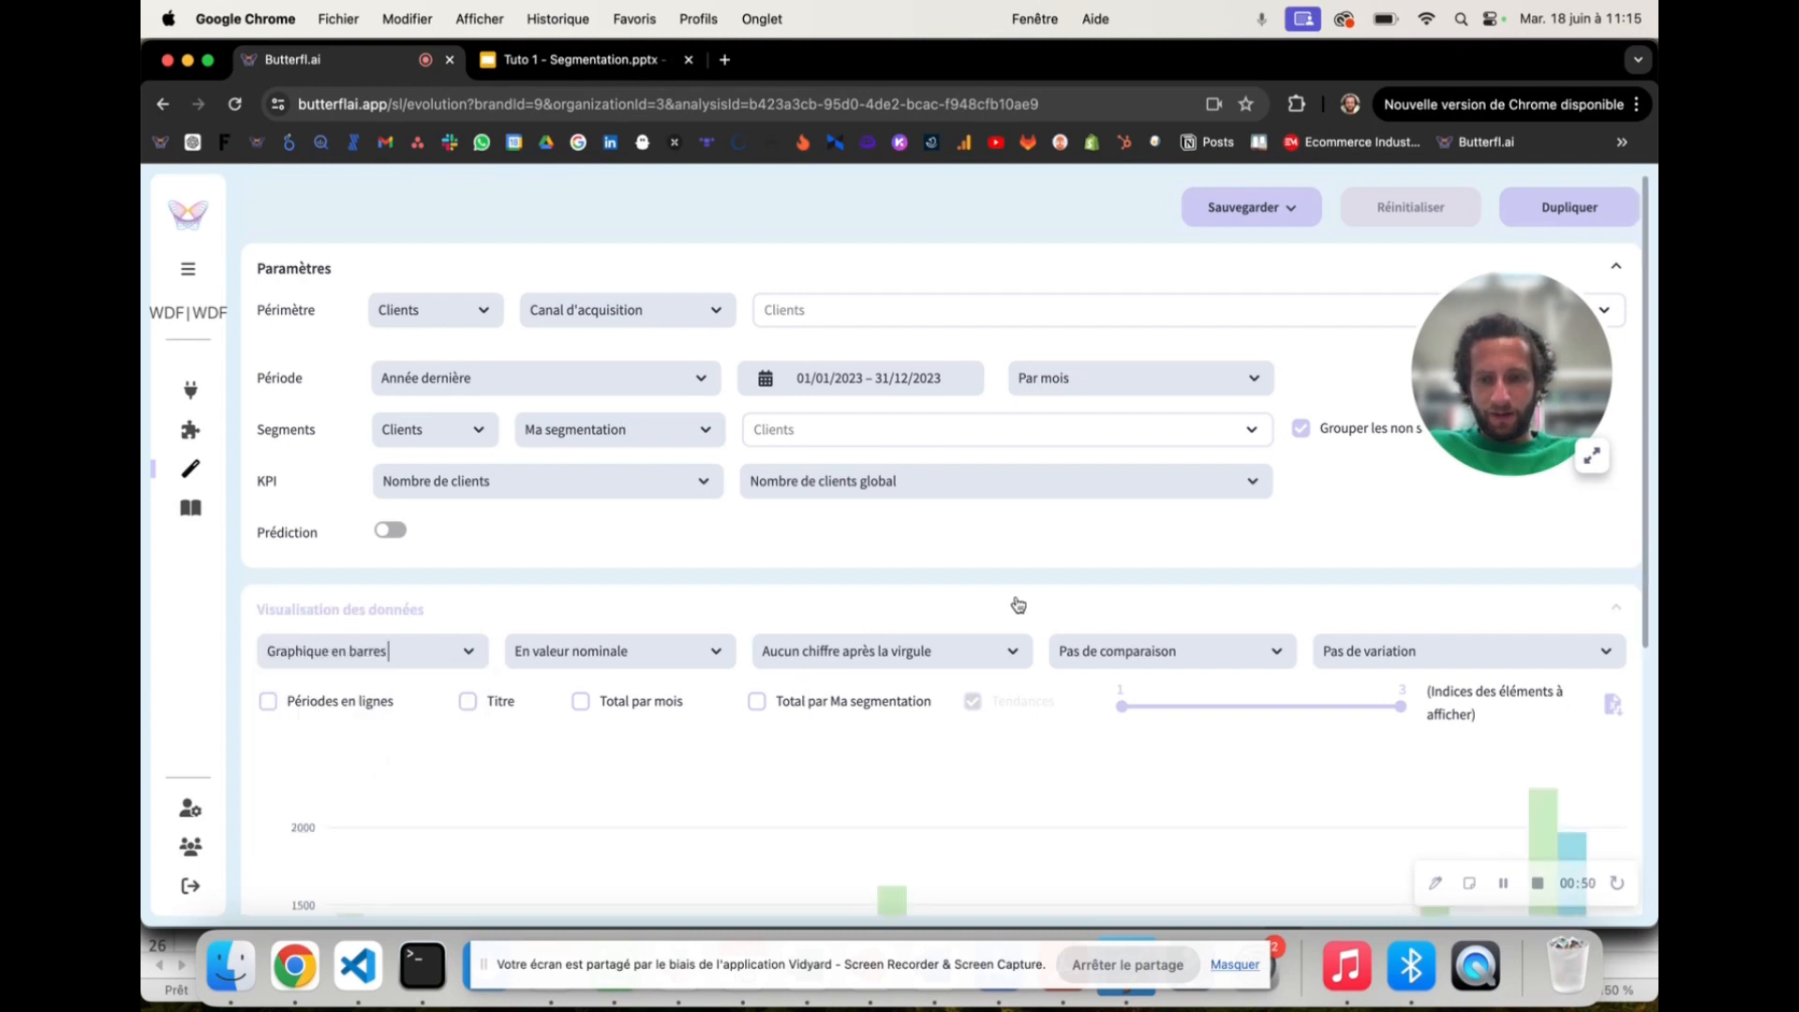
scroll(1016, 602, down, 5)
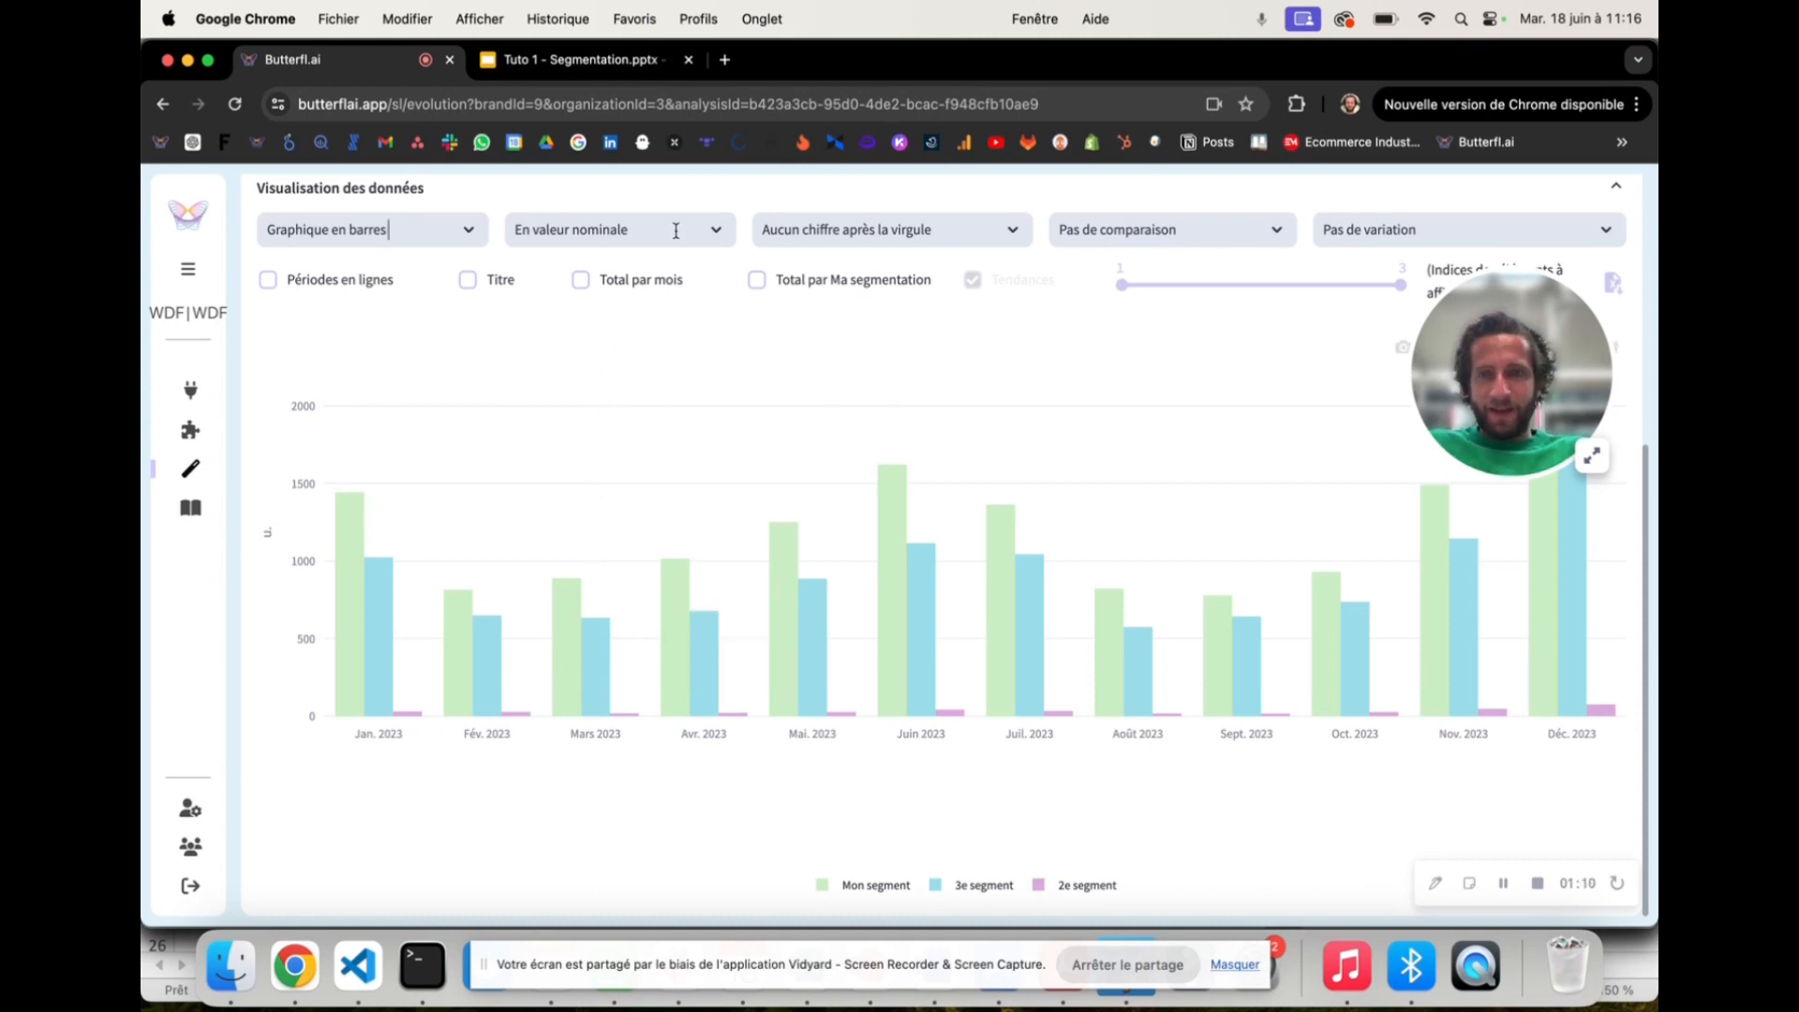
Step: Switch to the Google Slides presentation and view the slides from "Utiliser une segmentation 2 / 2" to the exercise's "Solution"
click(576, 63)
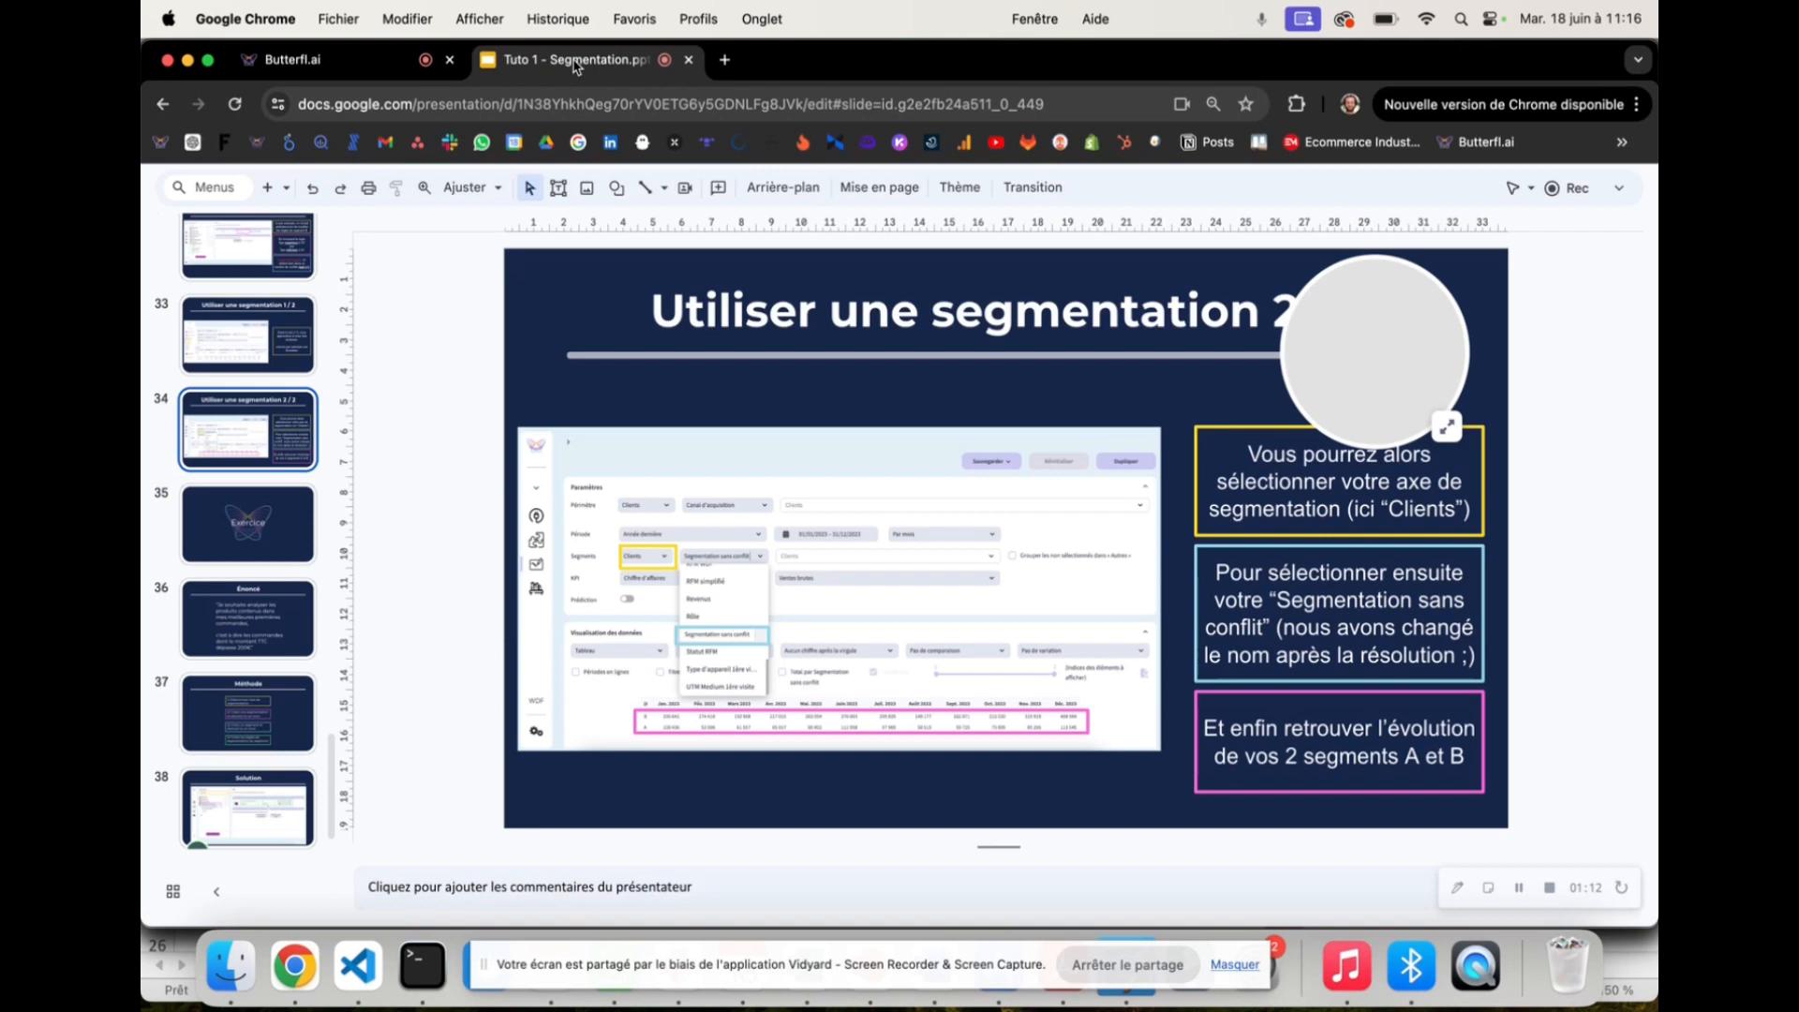
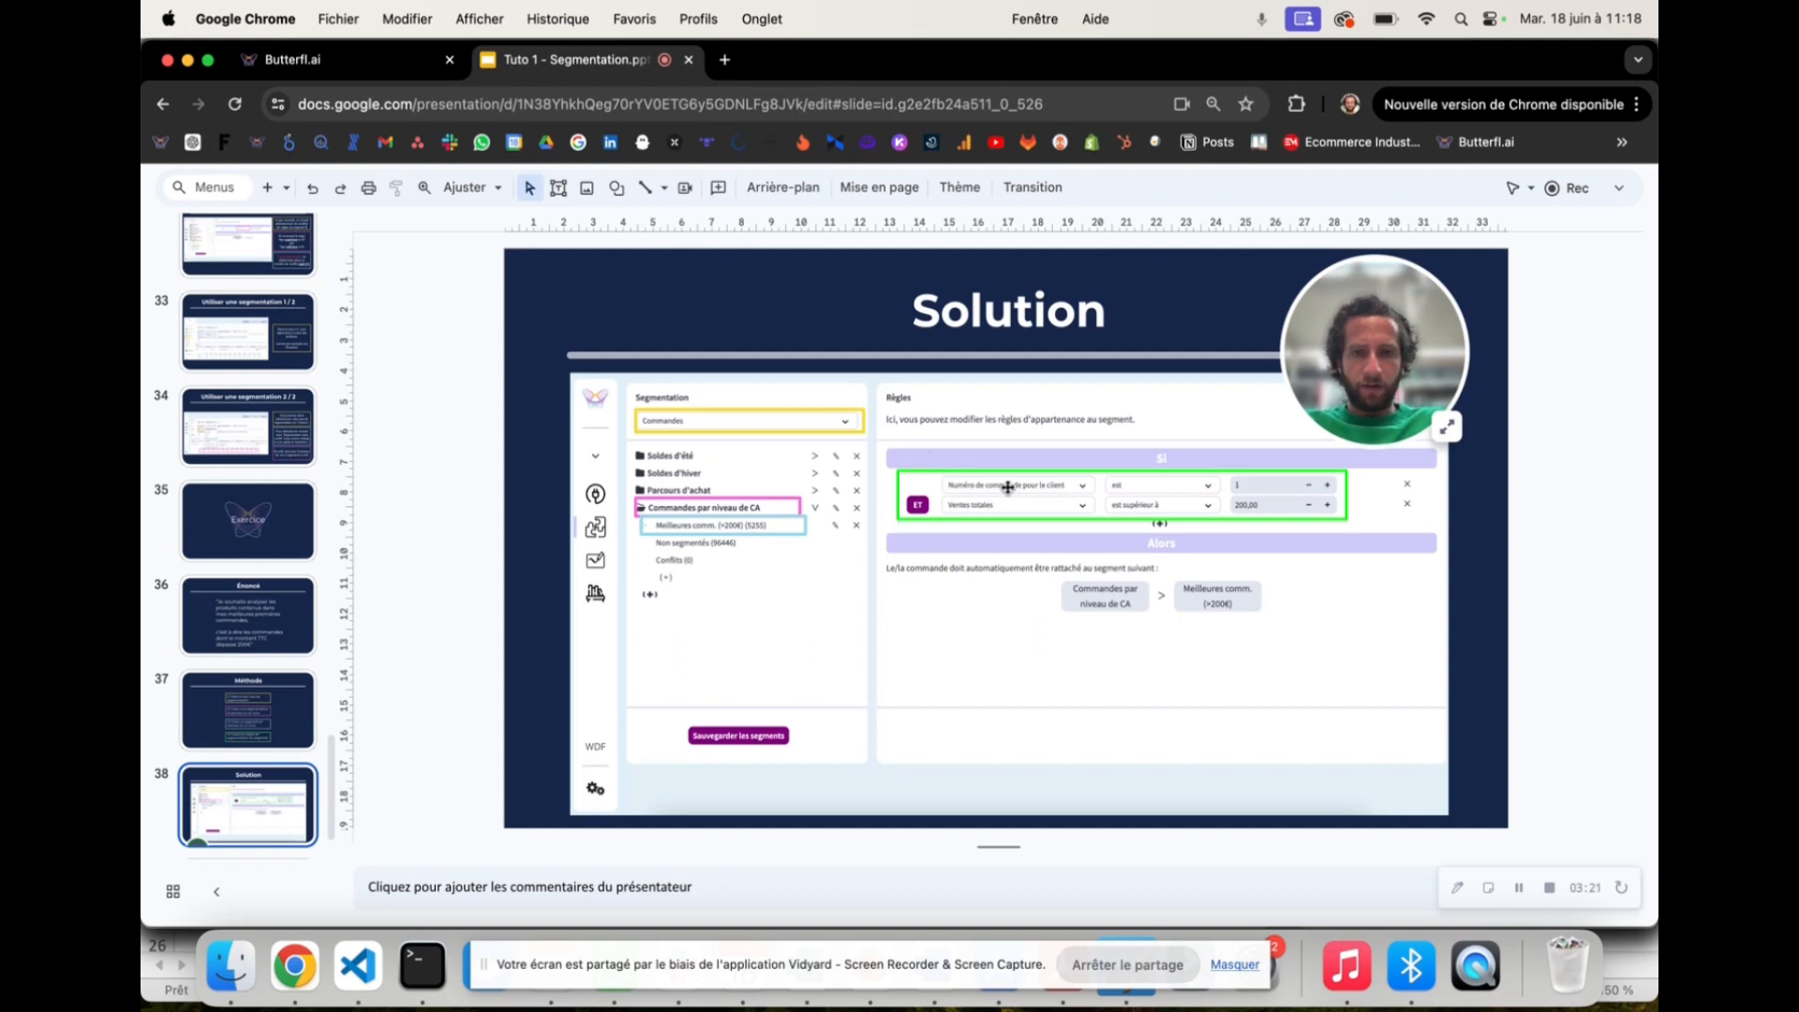
Step: Return to Butterfl.ai and open the segmentation page
click(373, 64)
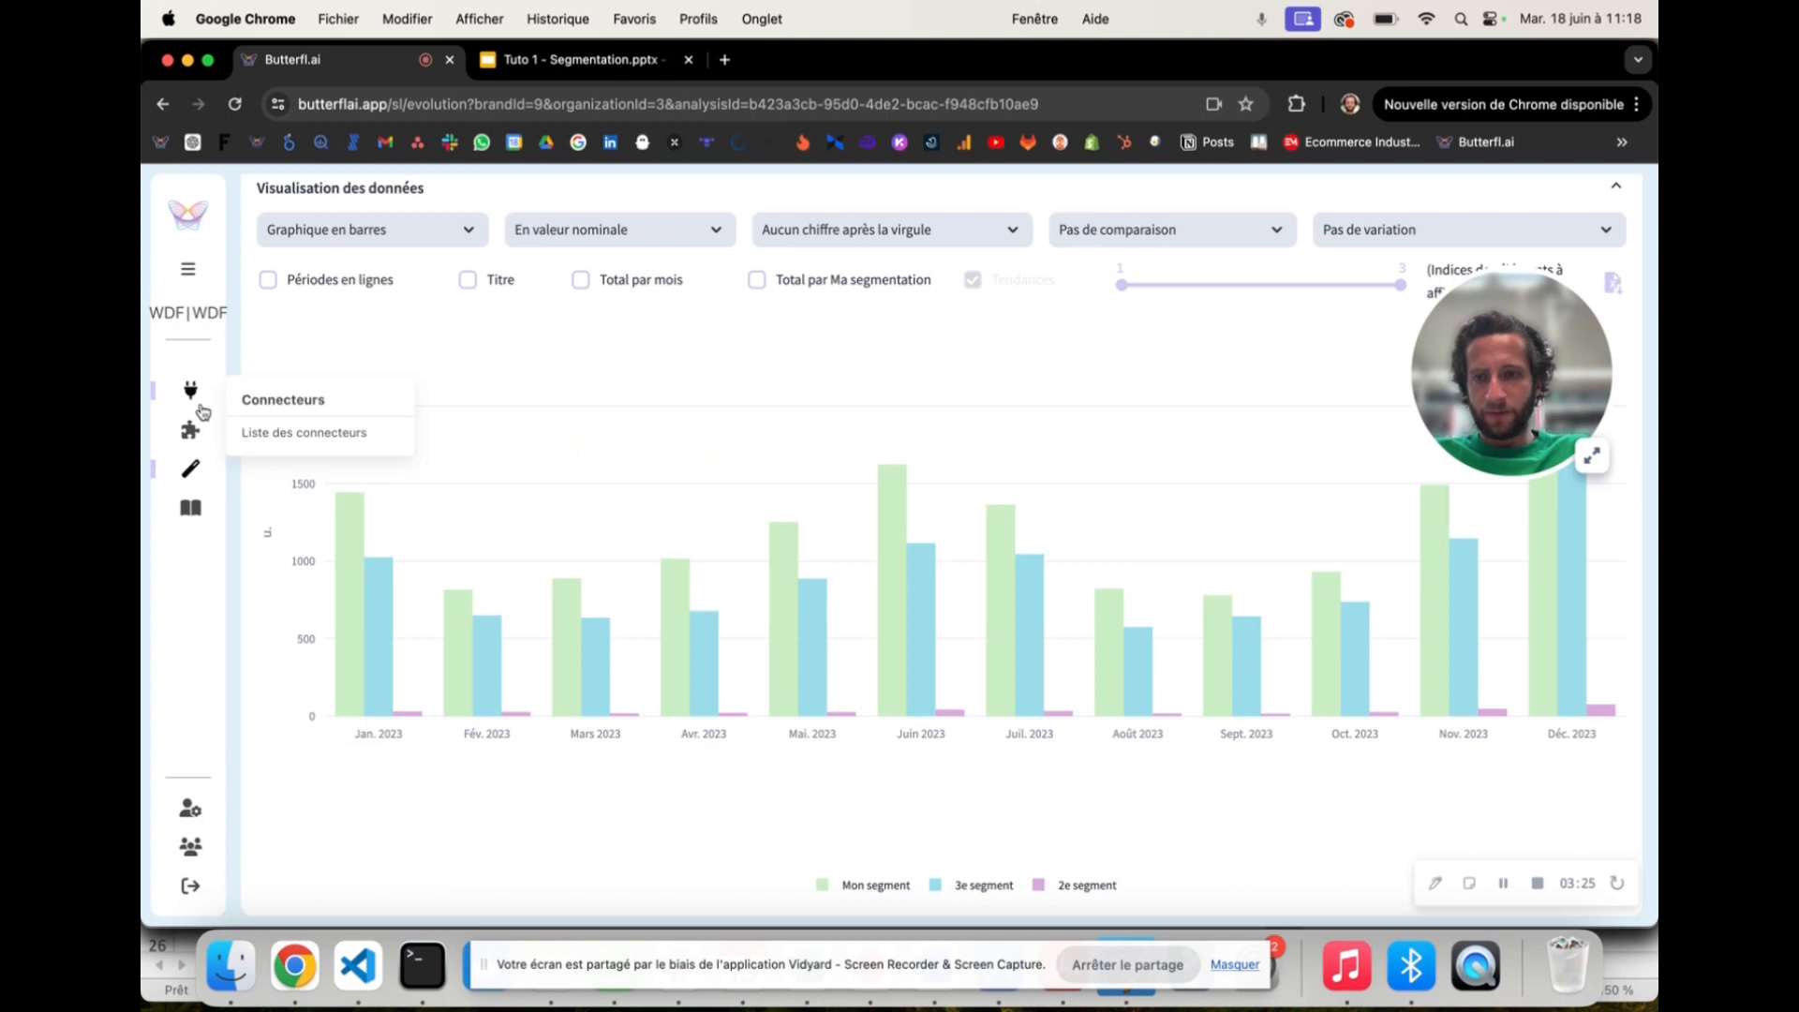
click(248, 470)
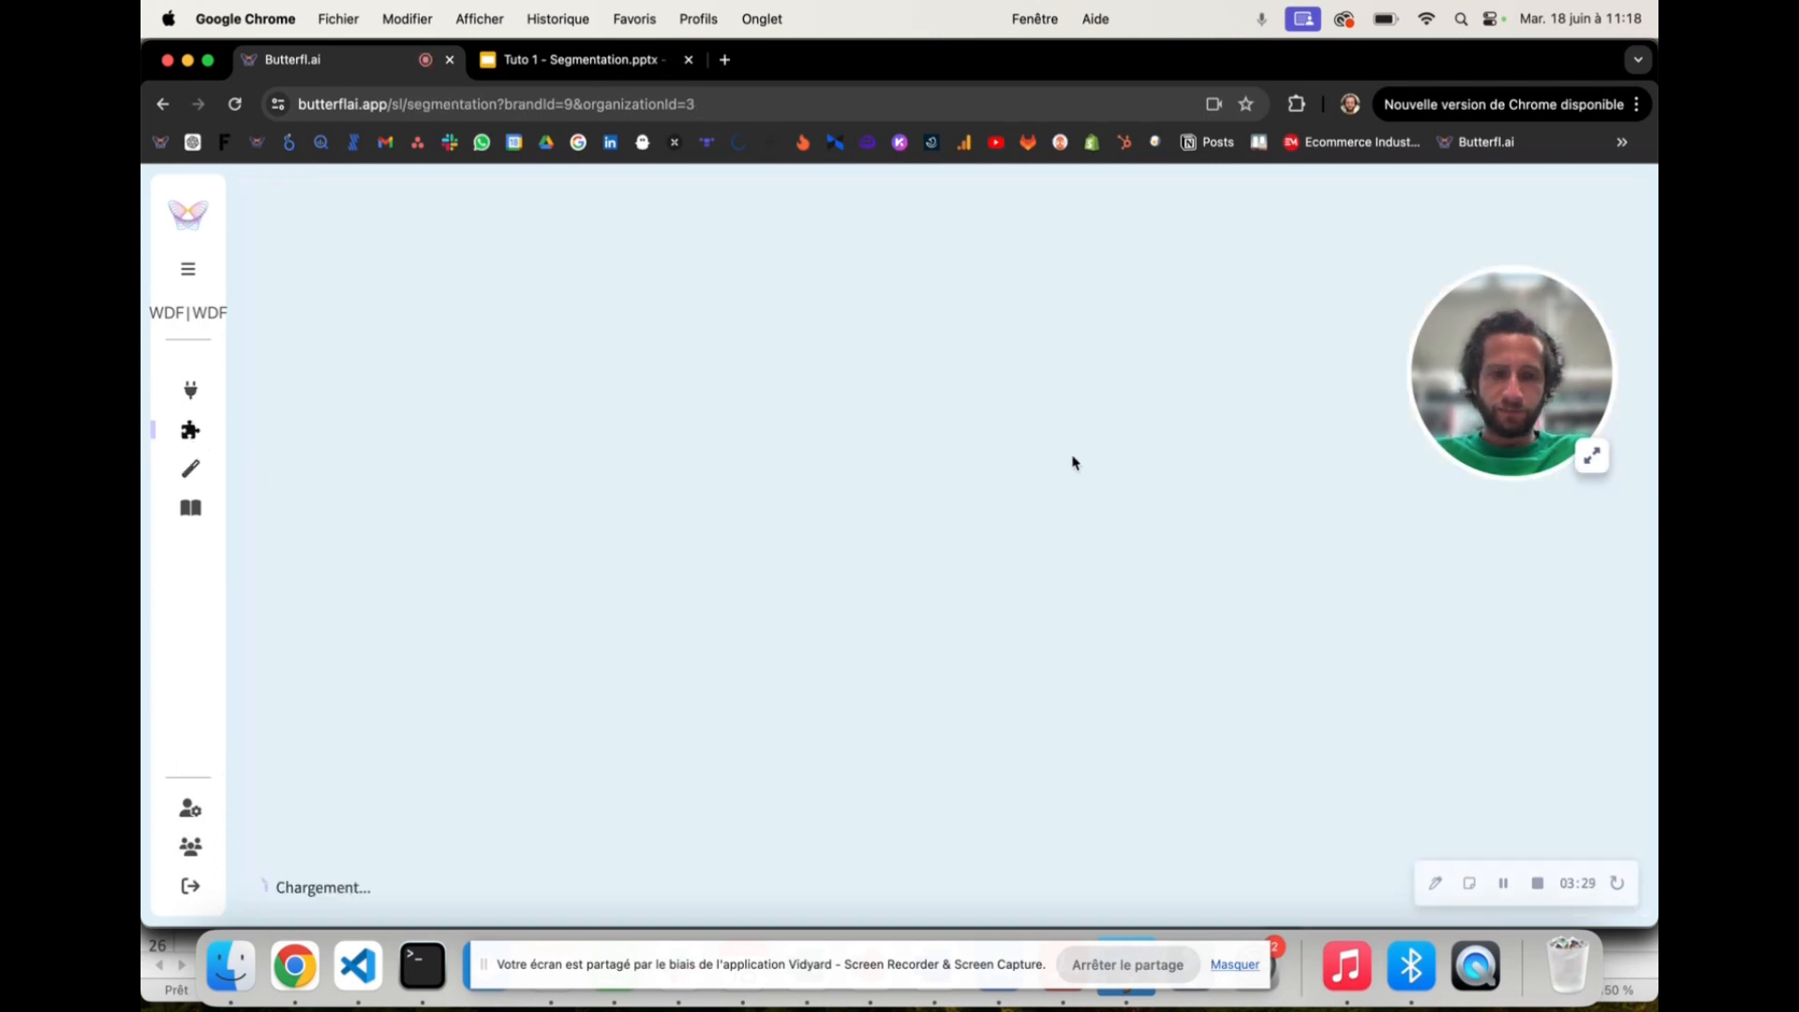
drag(1524, 343, 1539, 696)
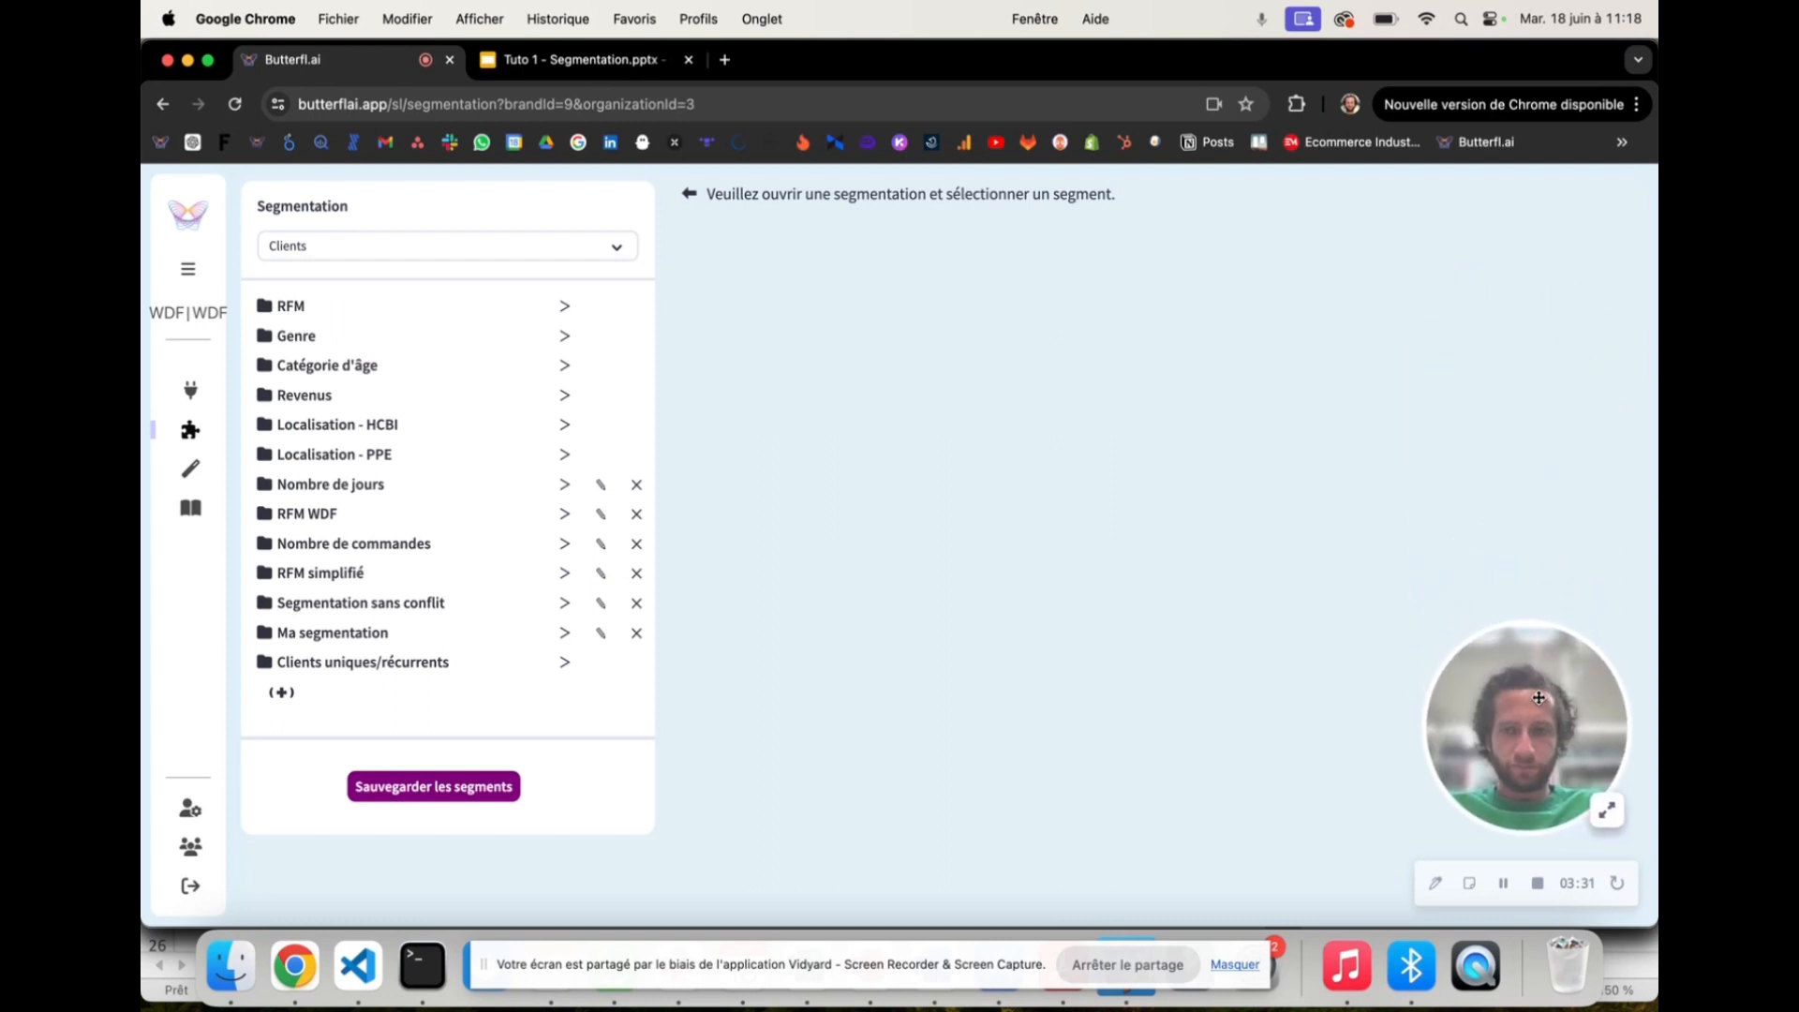
Step: Show the Commandes segmentations and delete the existing "Commandes par niveau de CA"
click(429, 244)
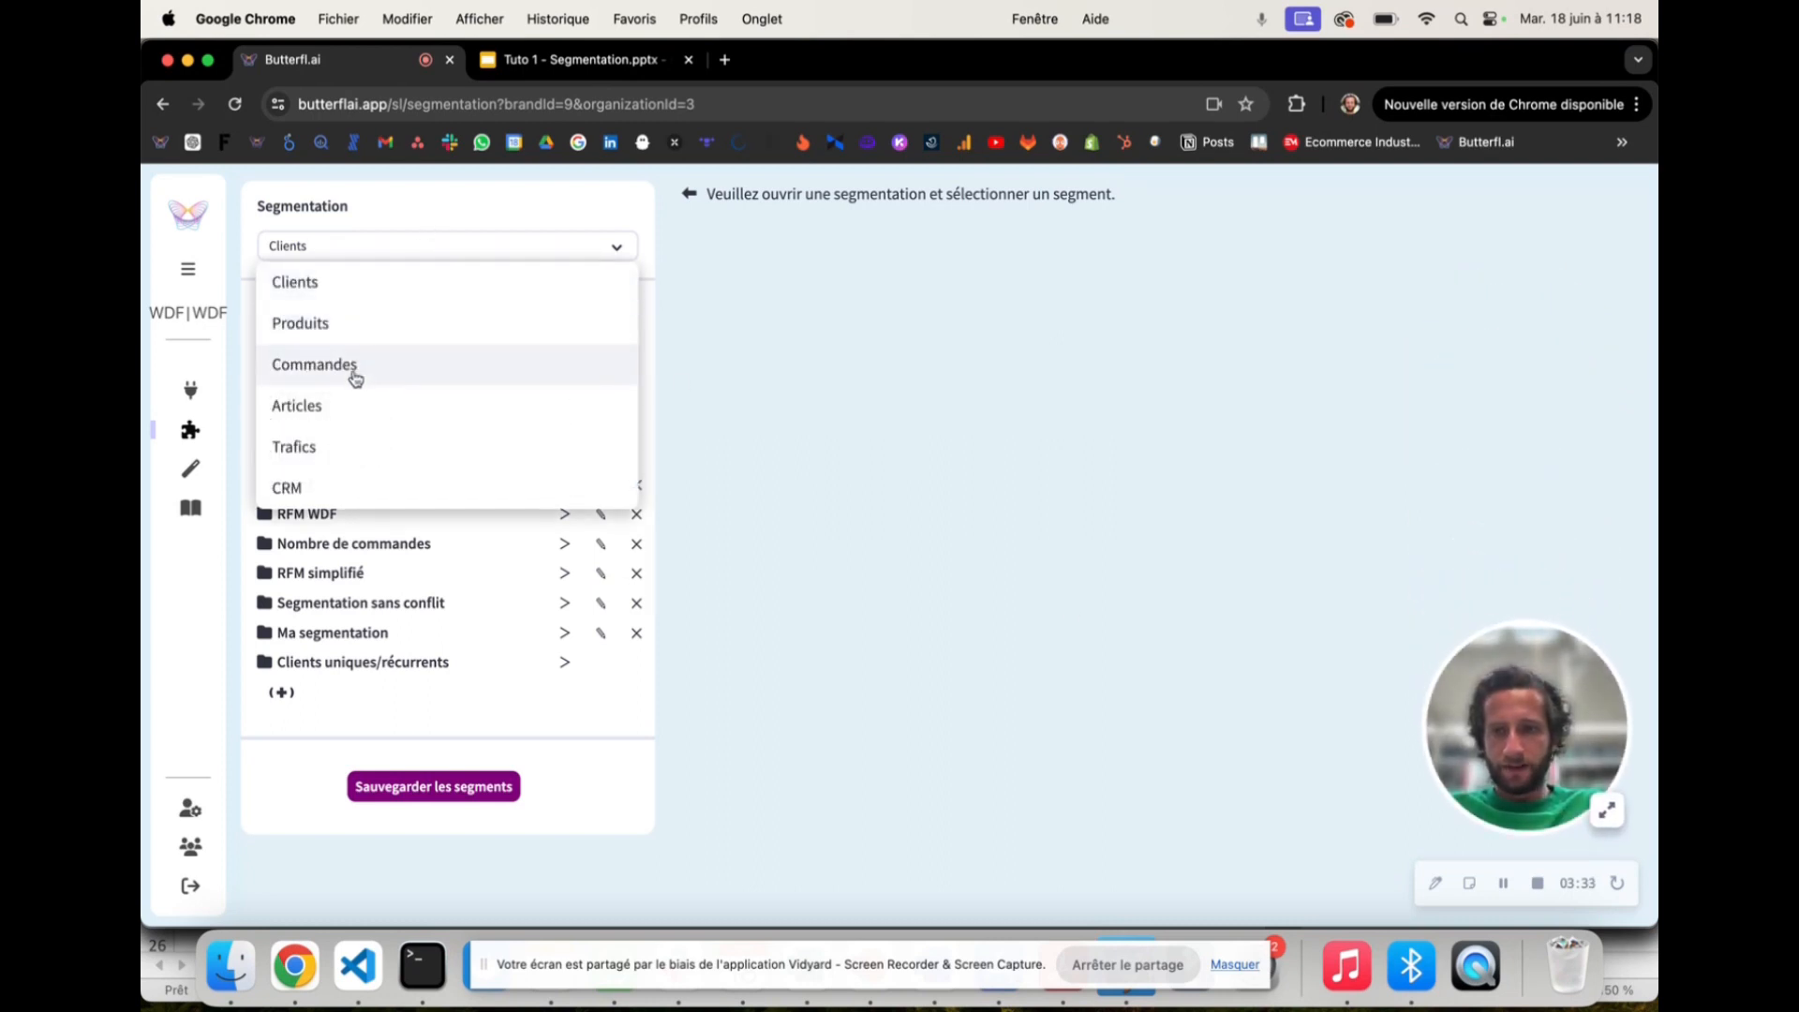
click(353, 370)
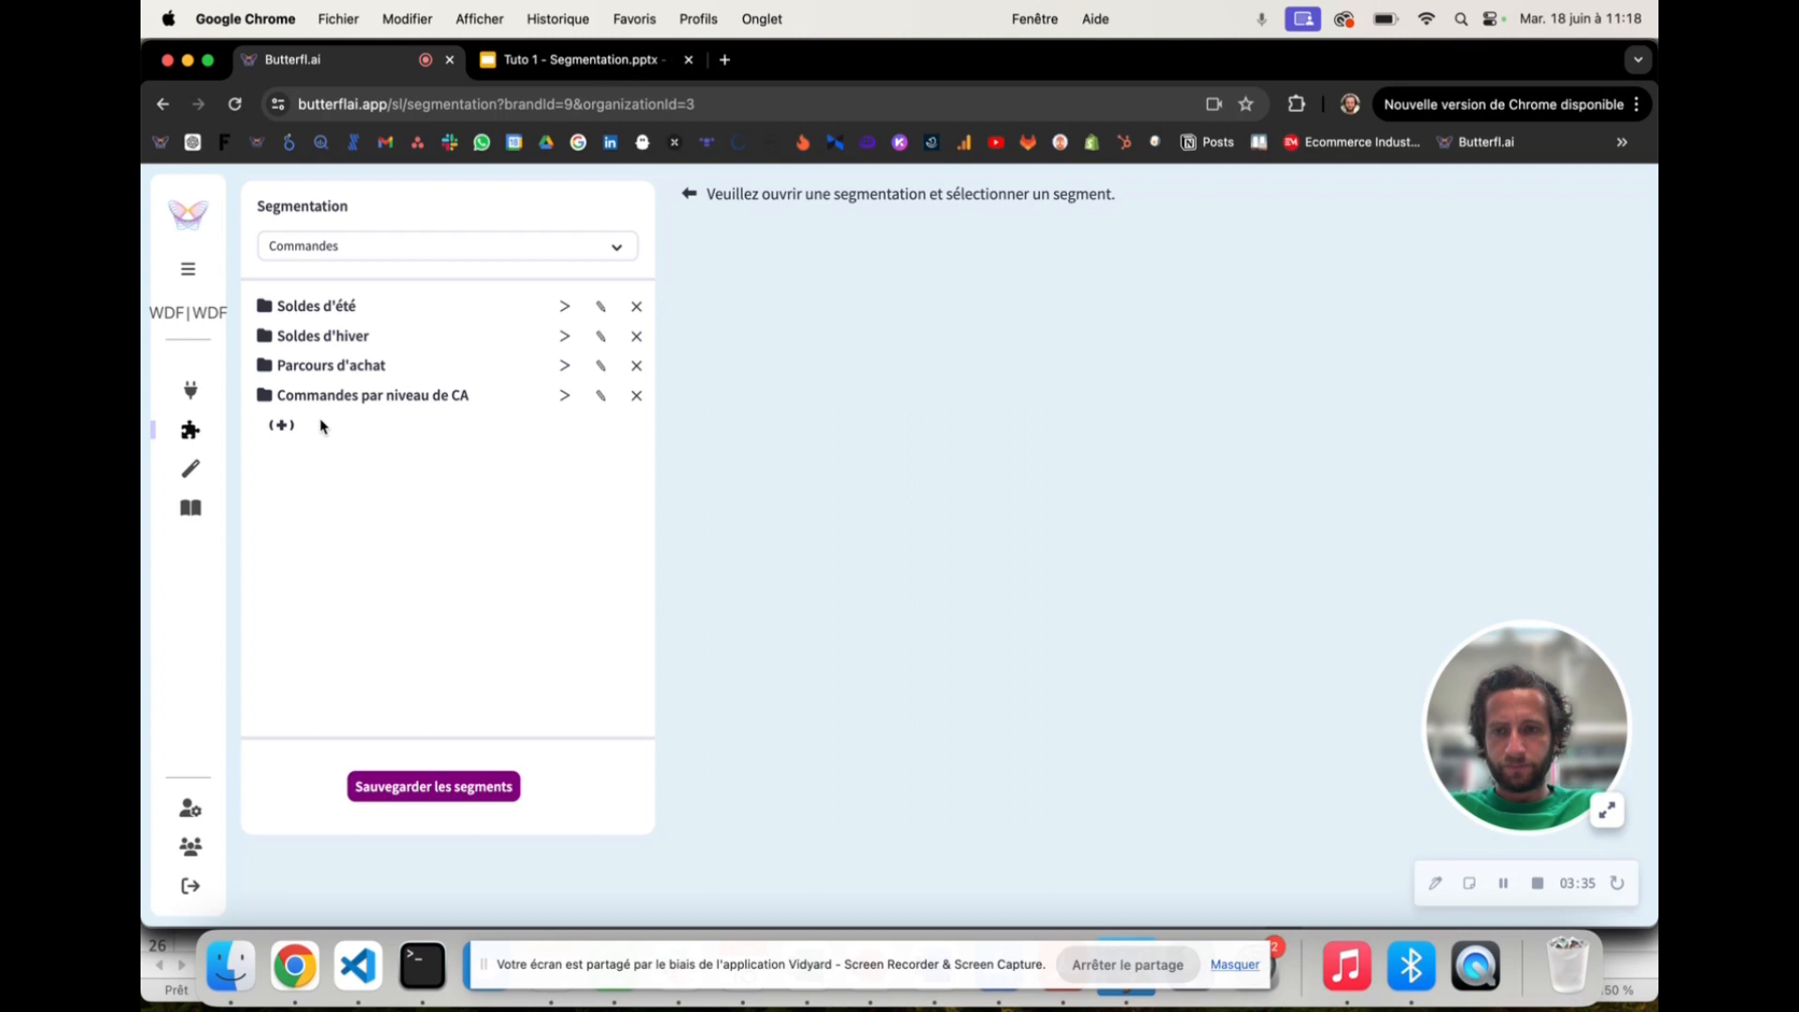
click(634, 396)
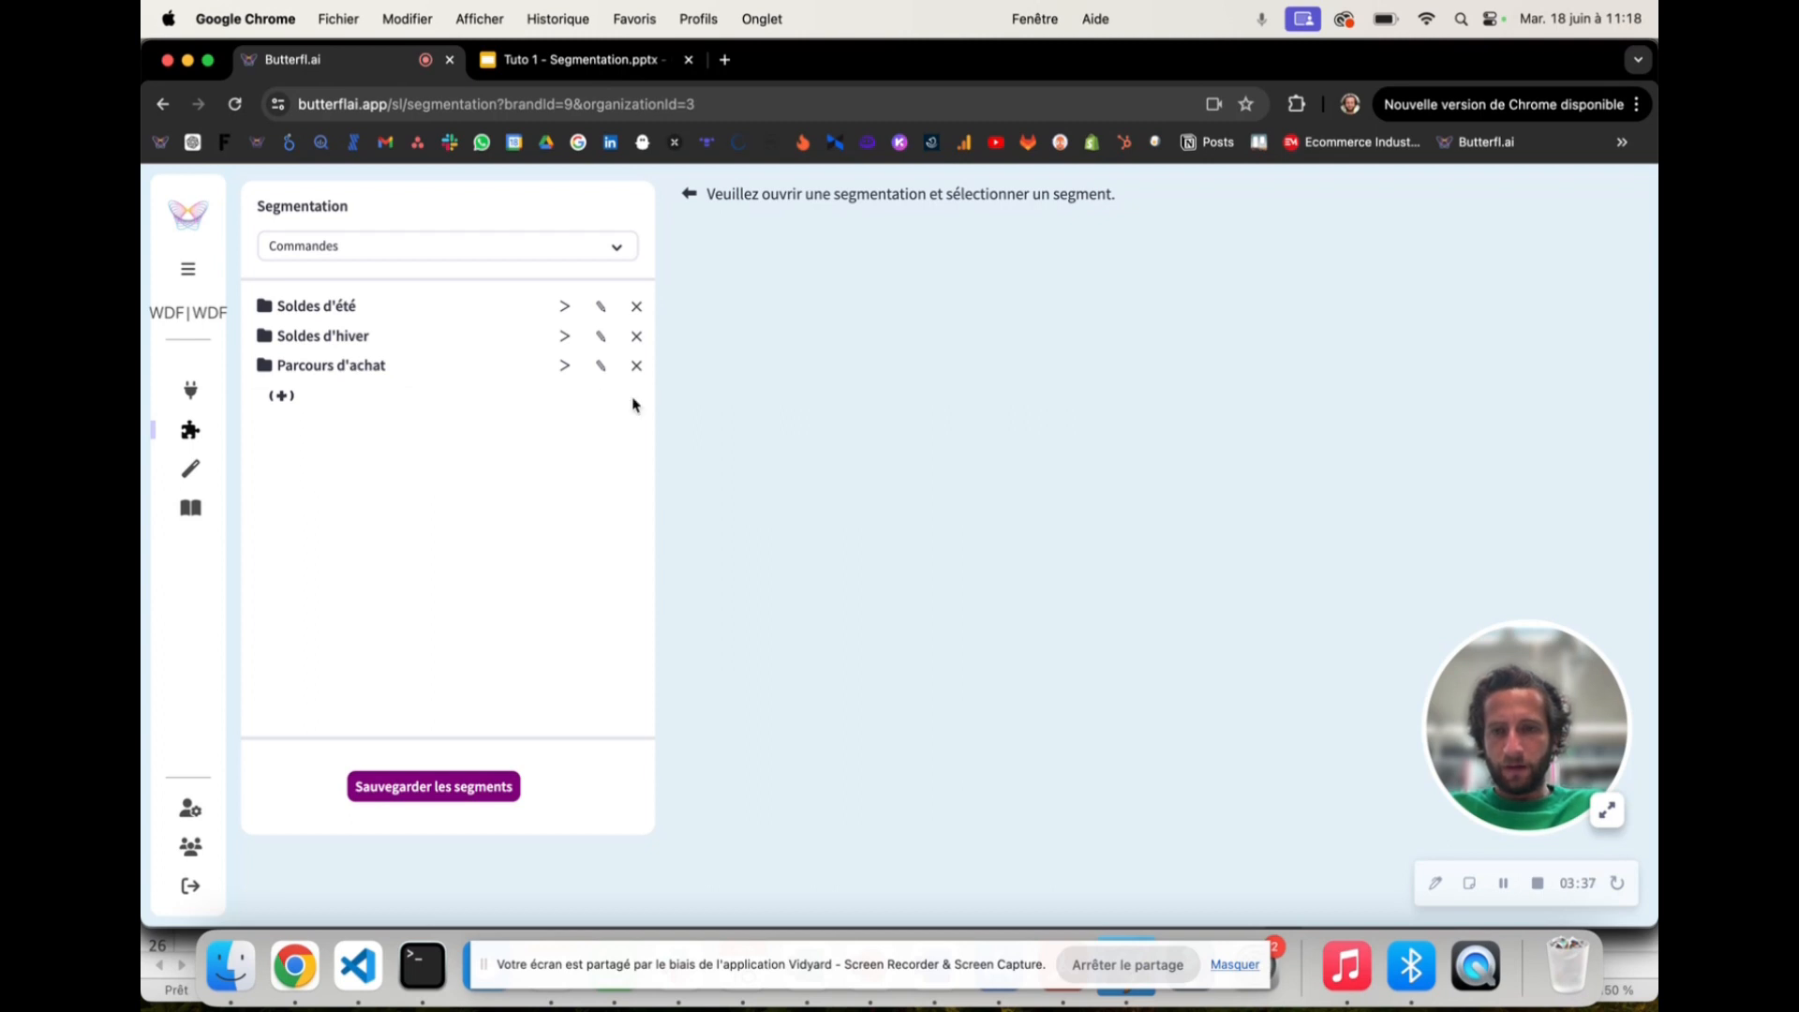
Step: Create a new Commandes segmentation named "Commandes par niveau de CA"
click(281, 402)
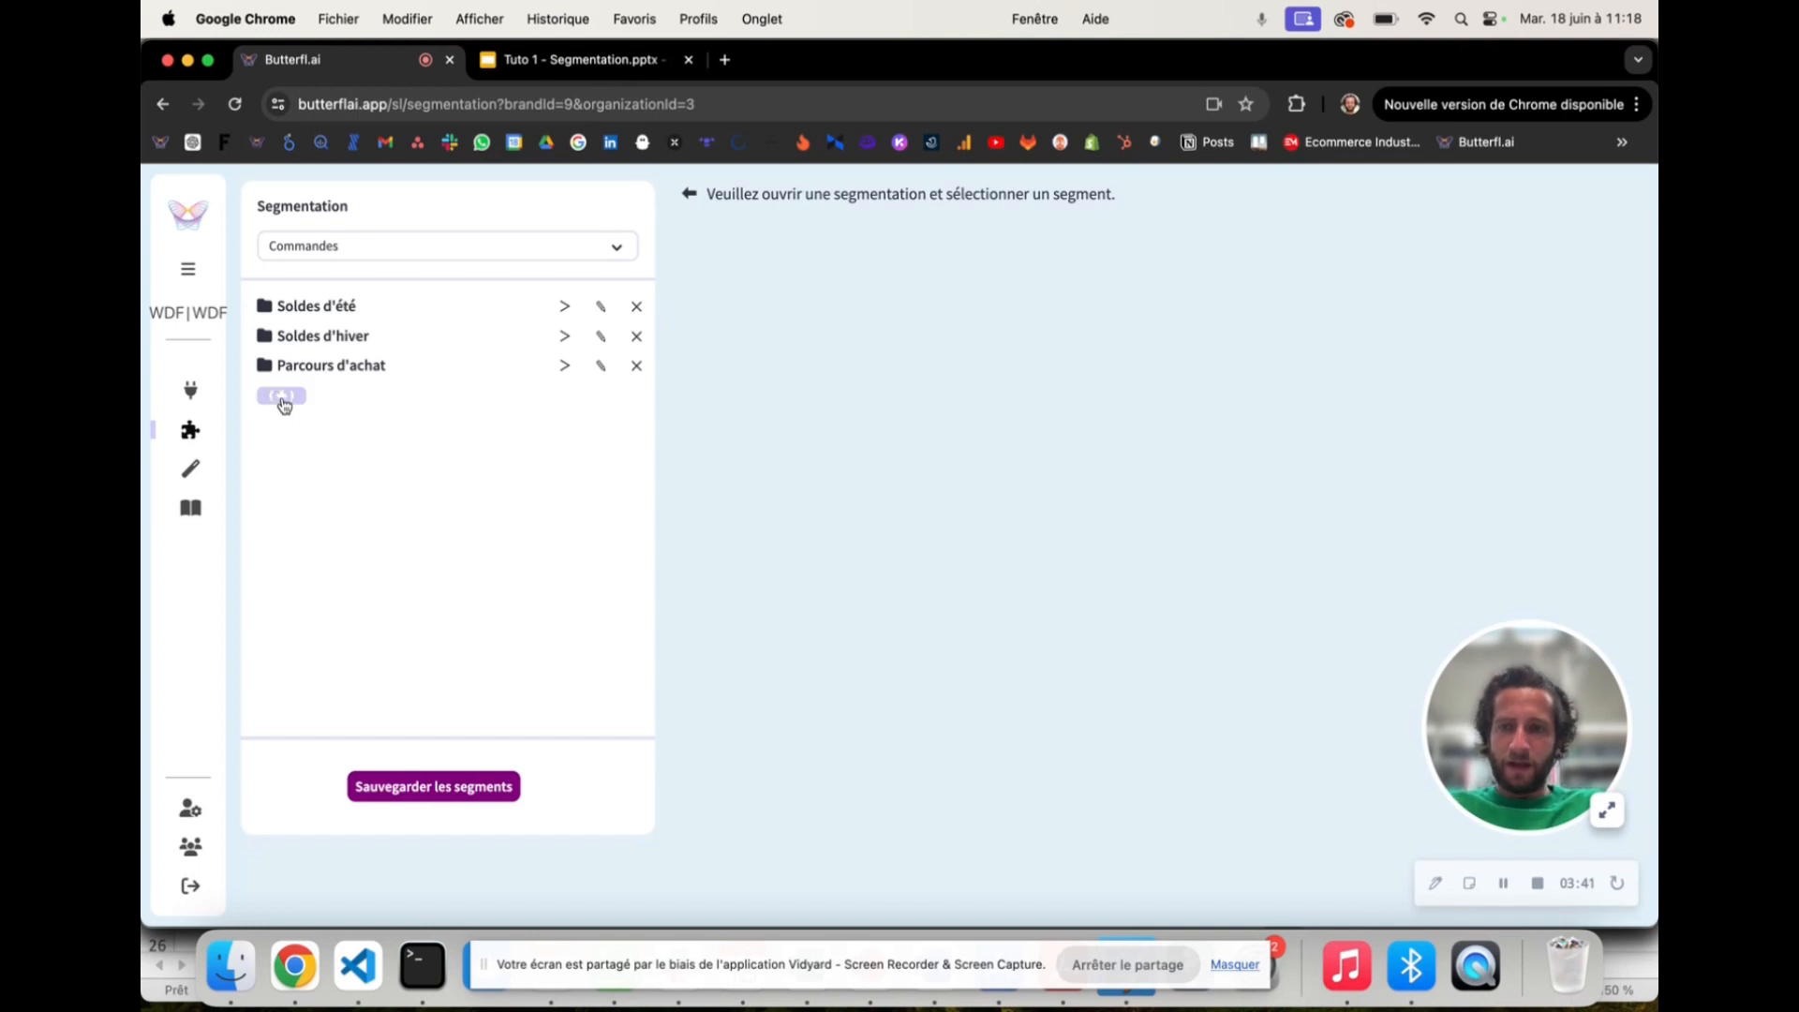
click(313, 397)
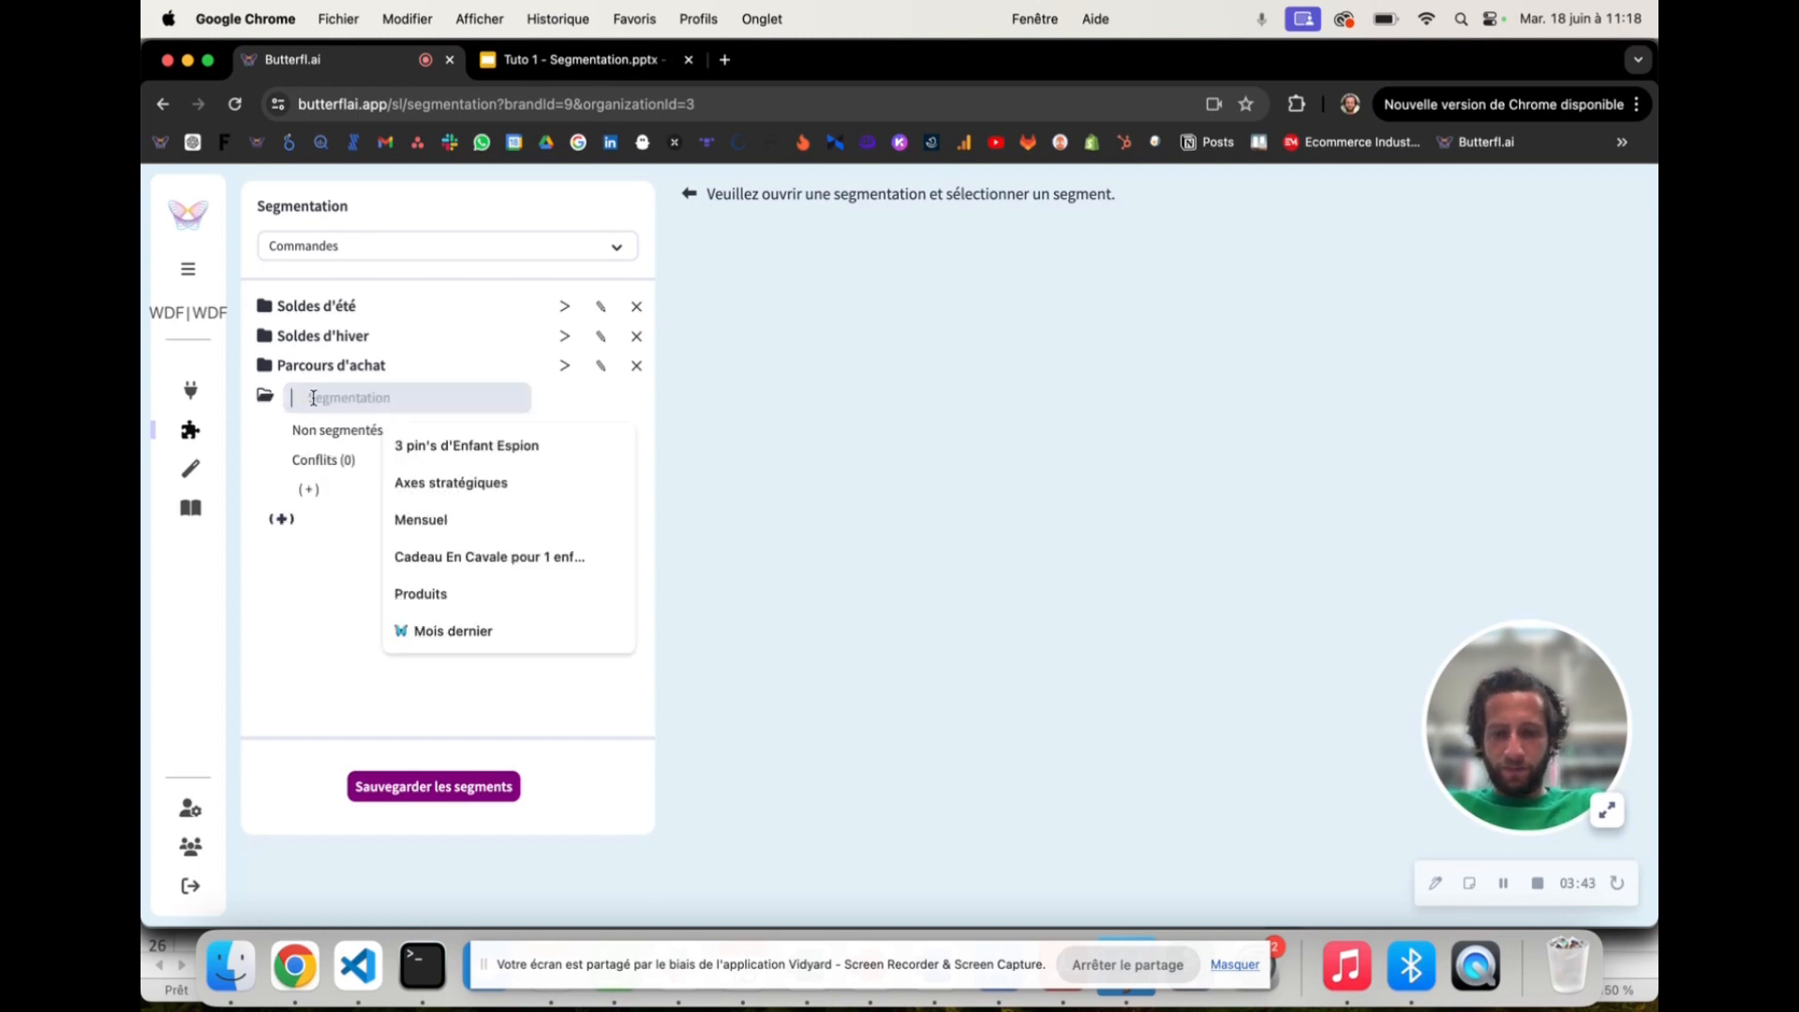
text(Commandes par ni)
click(418, 454)
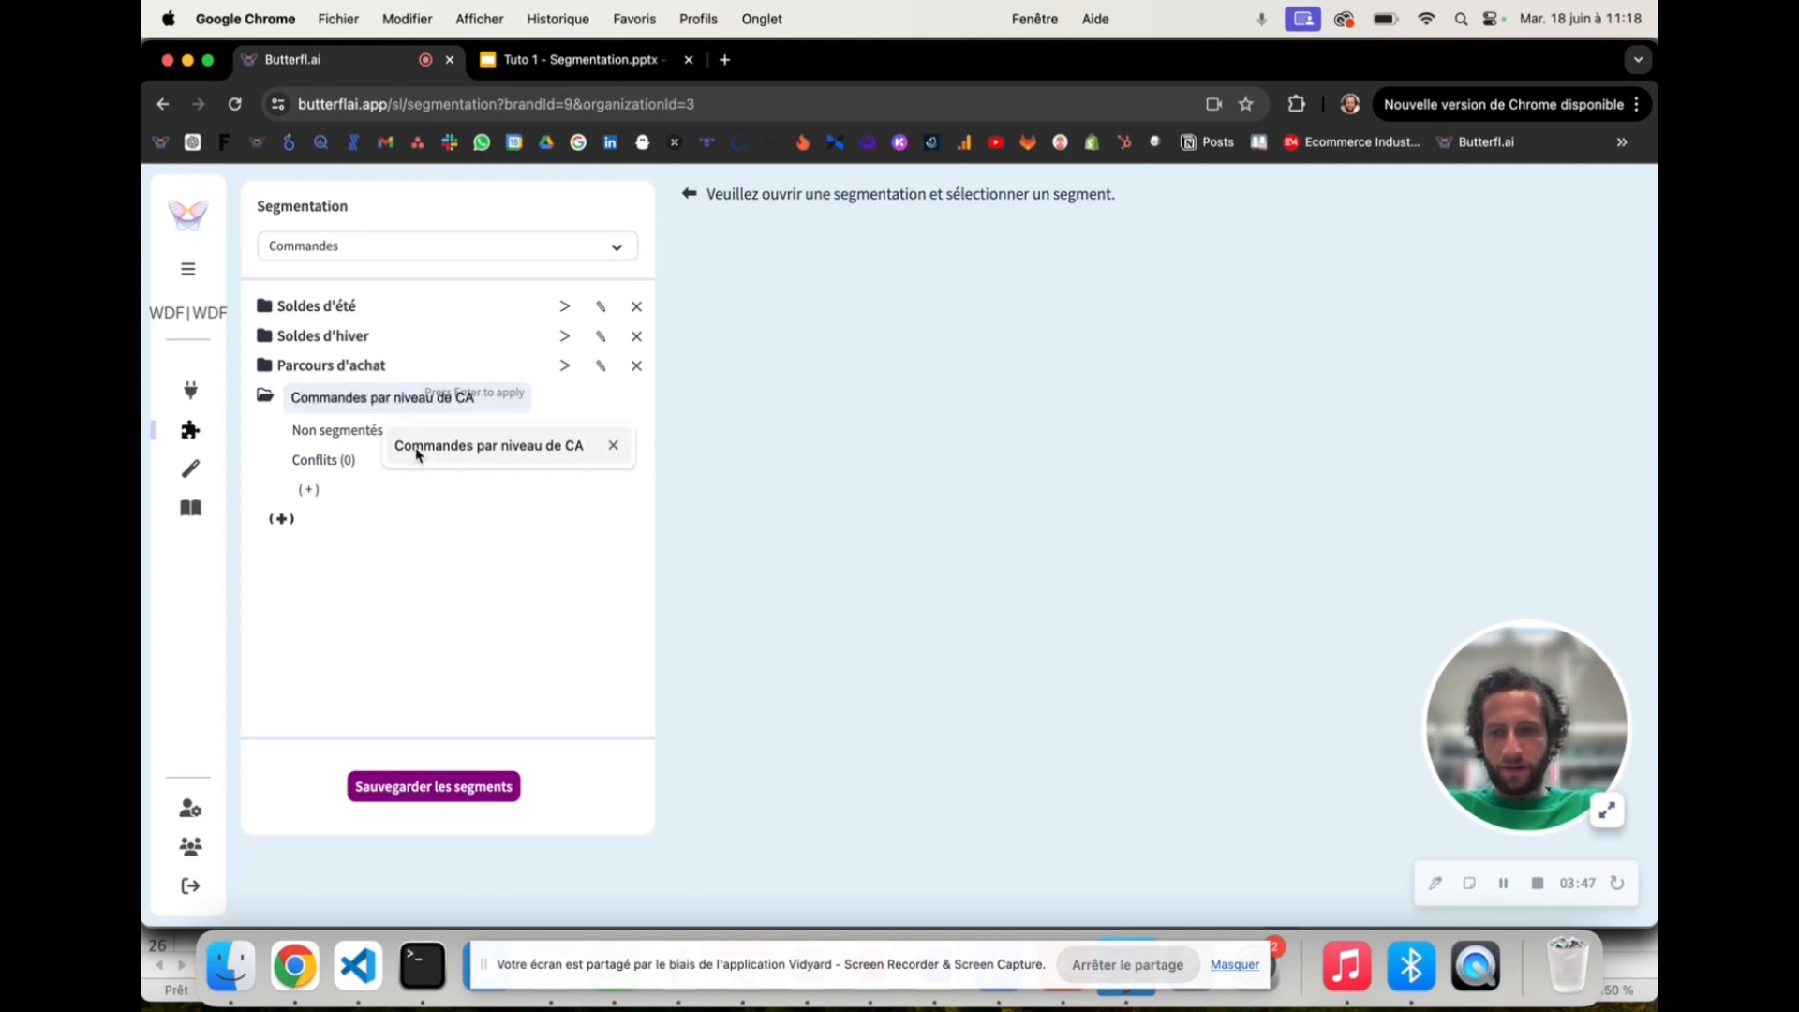
key(Return)
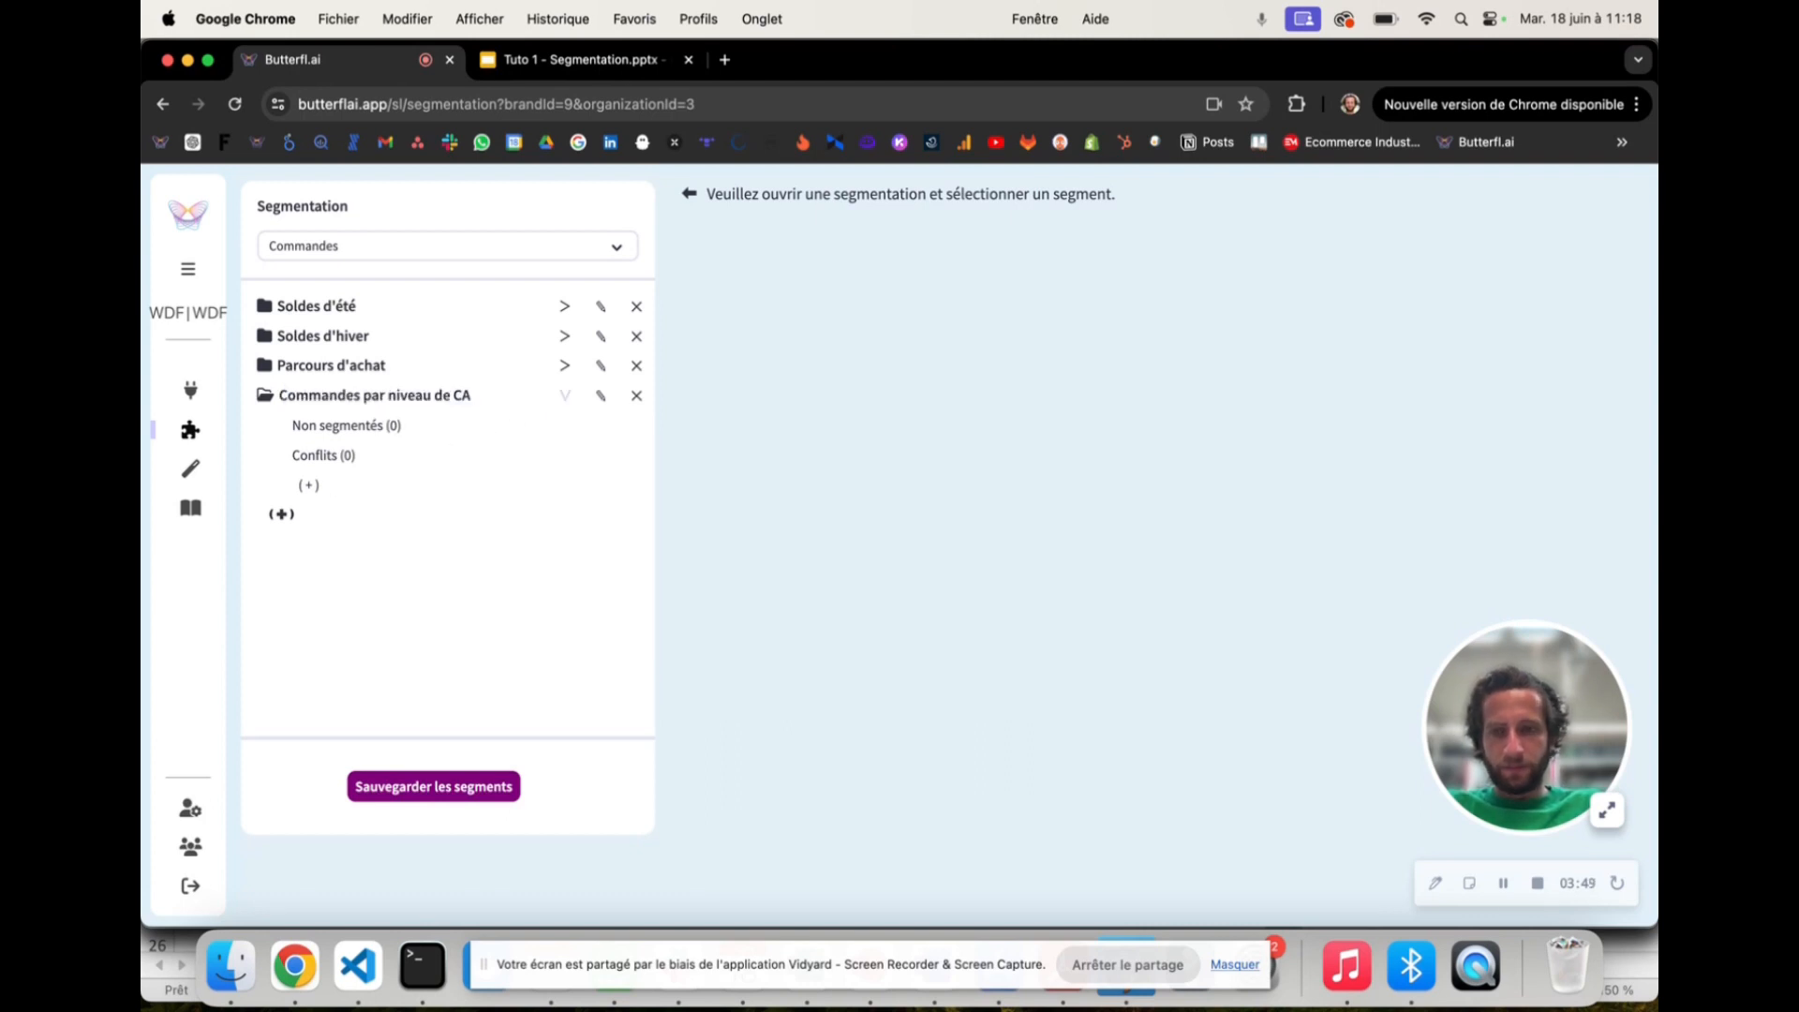
Step: Add a segment named "Meilleures 1ères commandes" to the "Commandes par niveau de CA" segmentation
click(308, 484)
click(333, 426)
text(Meilleures)
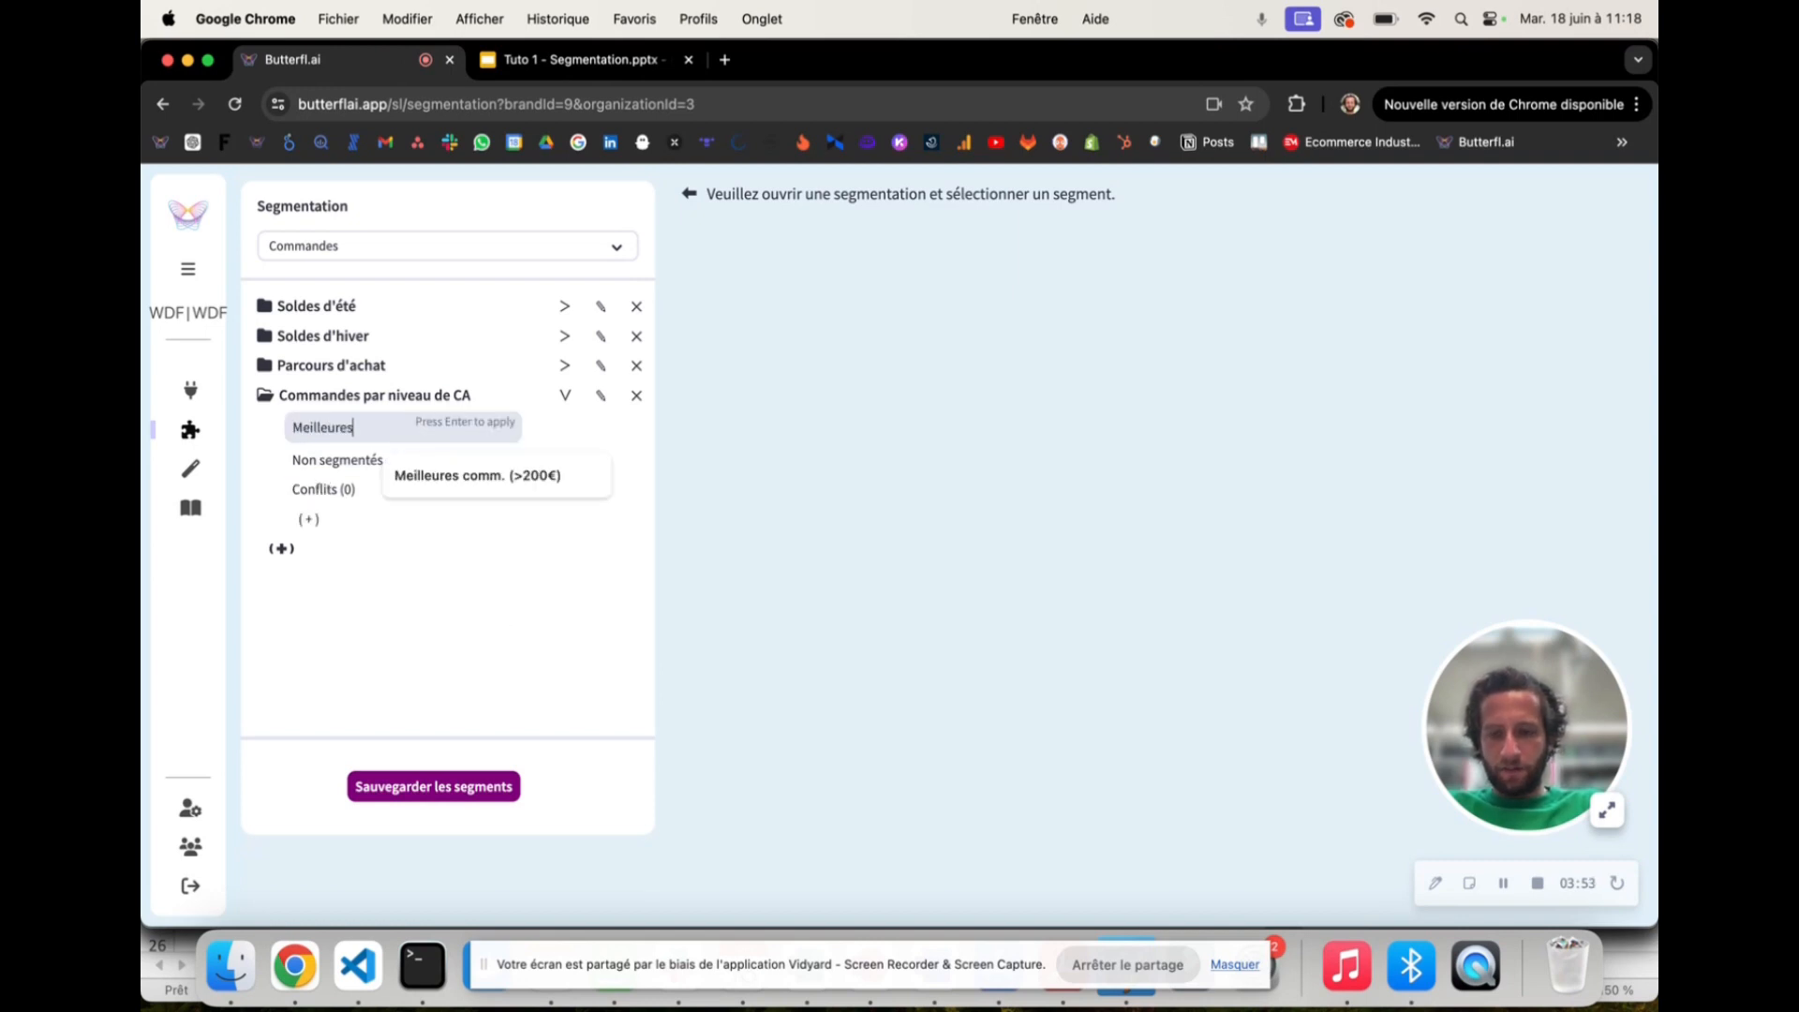
text( 1ères commandes)
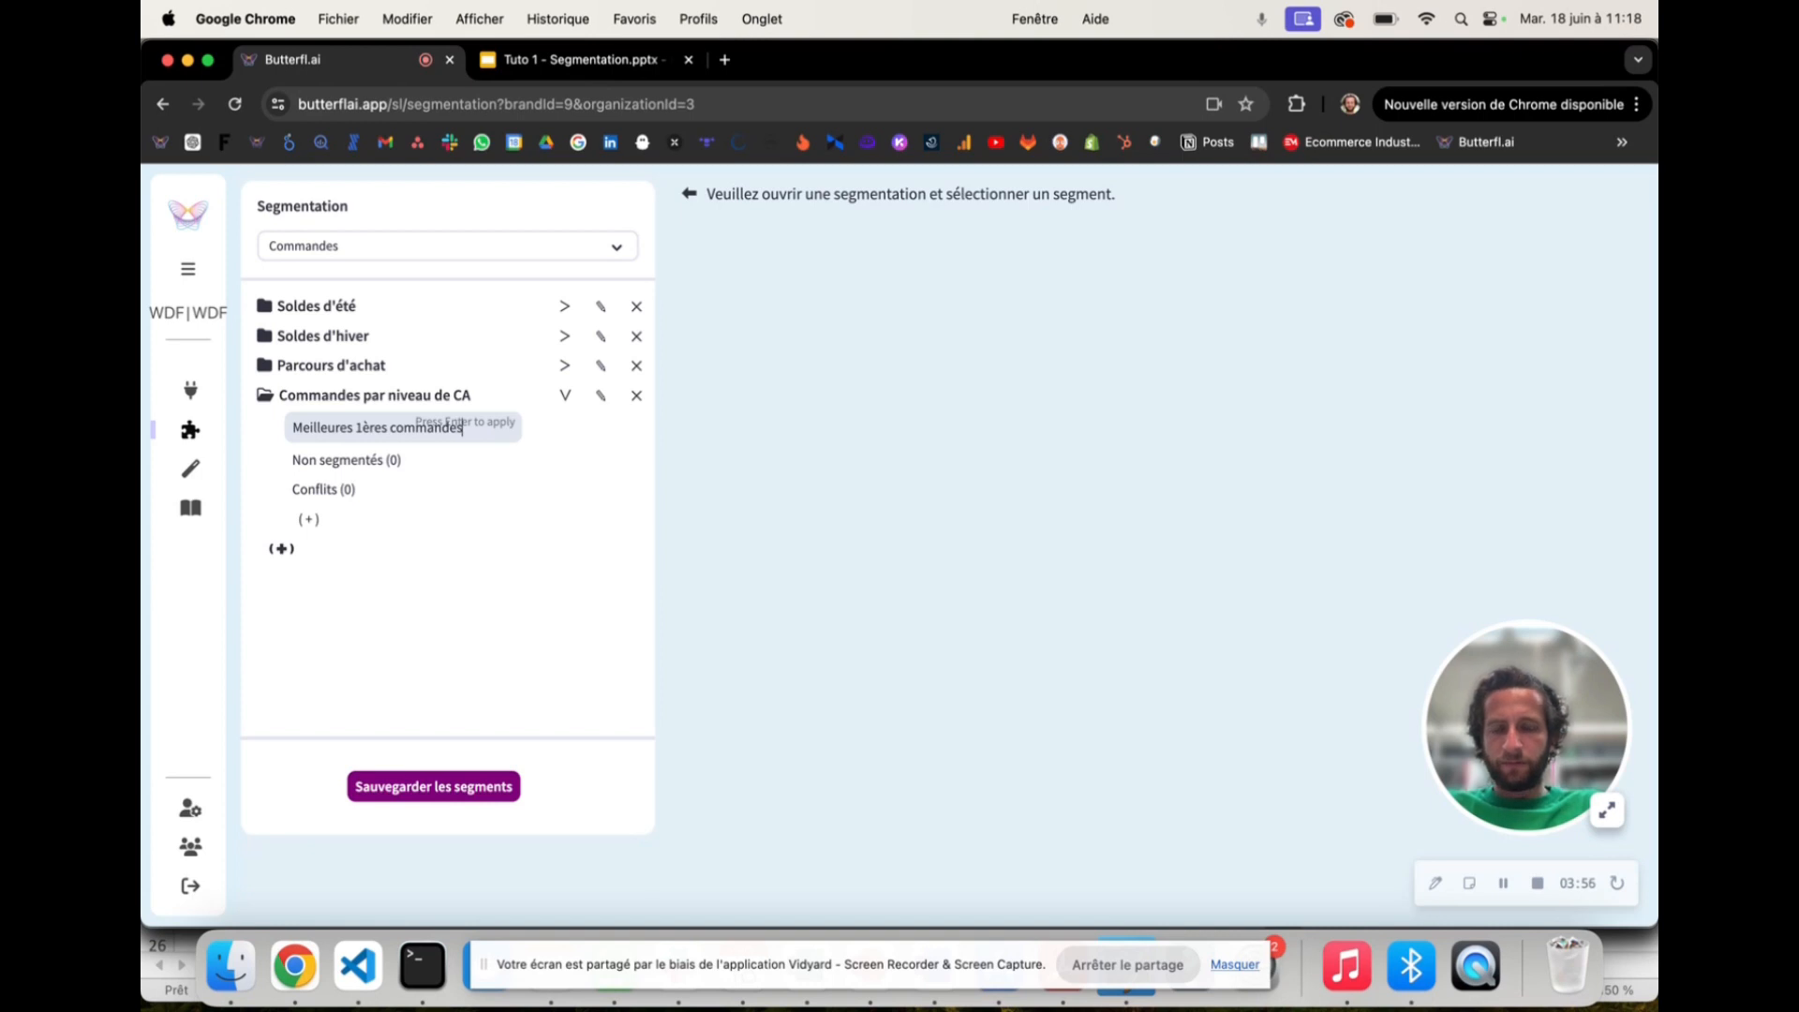
key(Return)
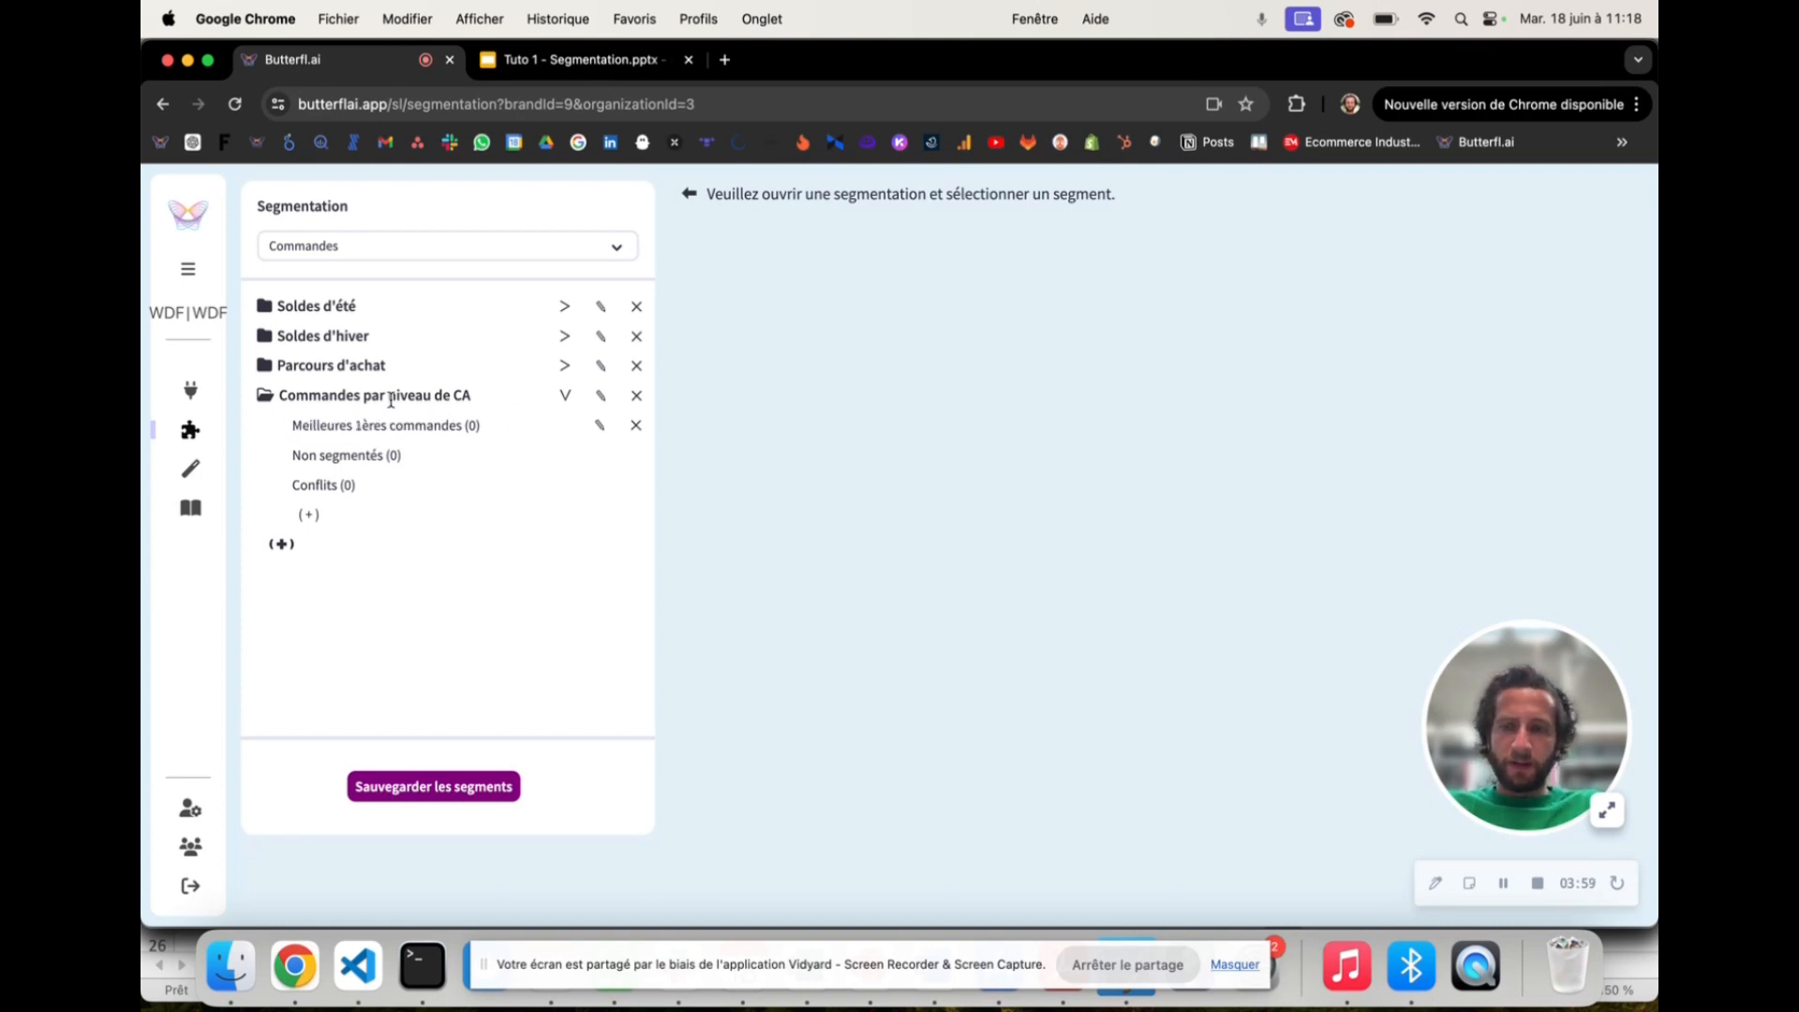
Step: Rename the segmentation "Commandes par niveau de CA" as "1ères commandes par niveau de CA"
click(603, 401)
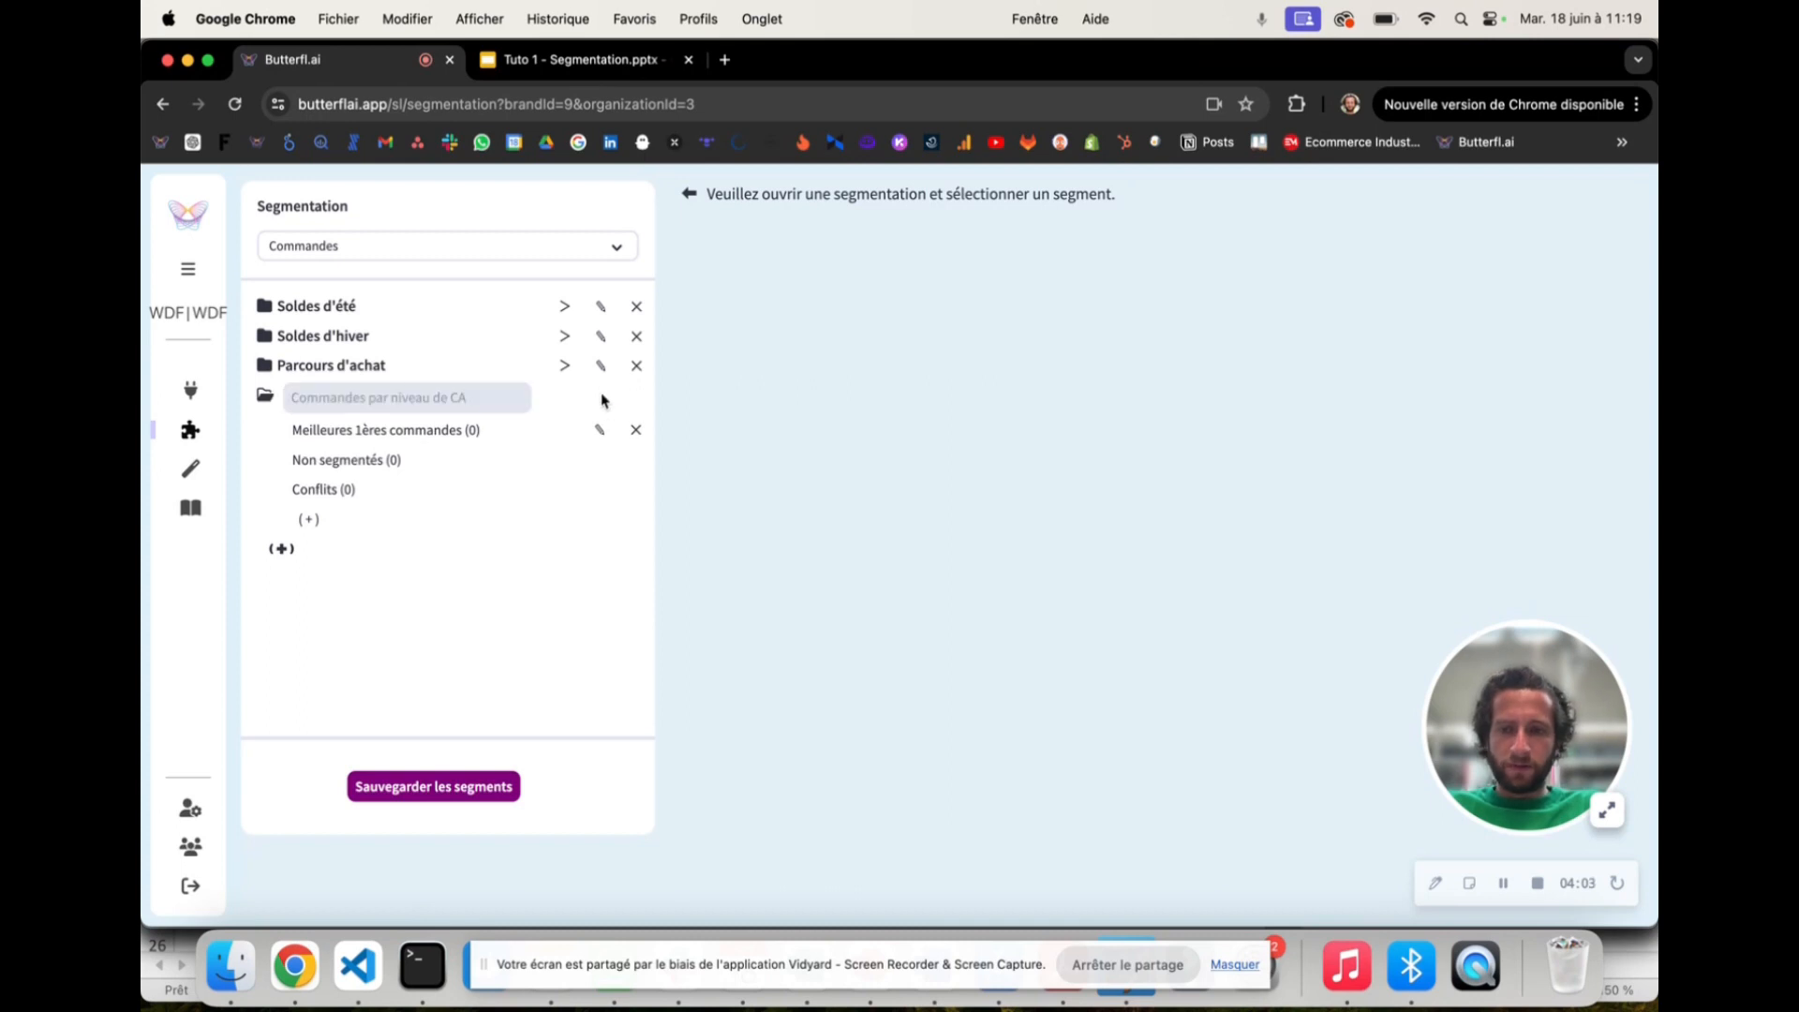
click(384, 399)
text(1ère)
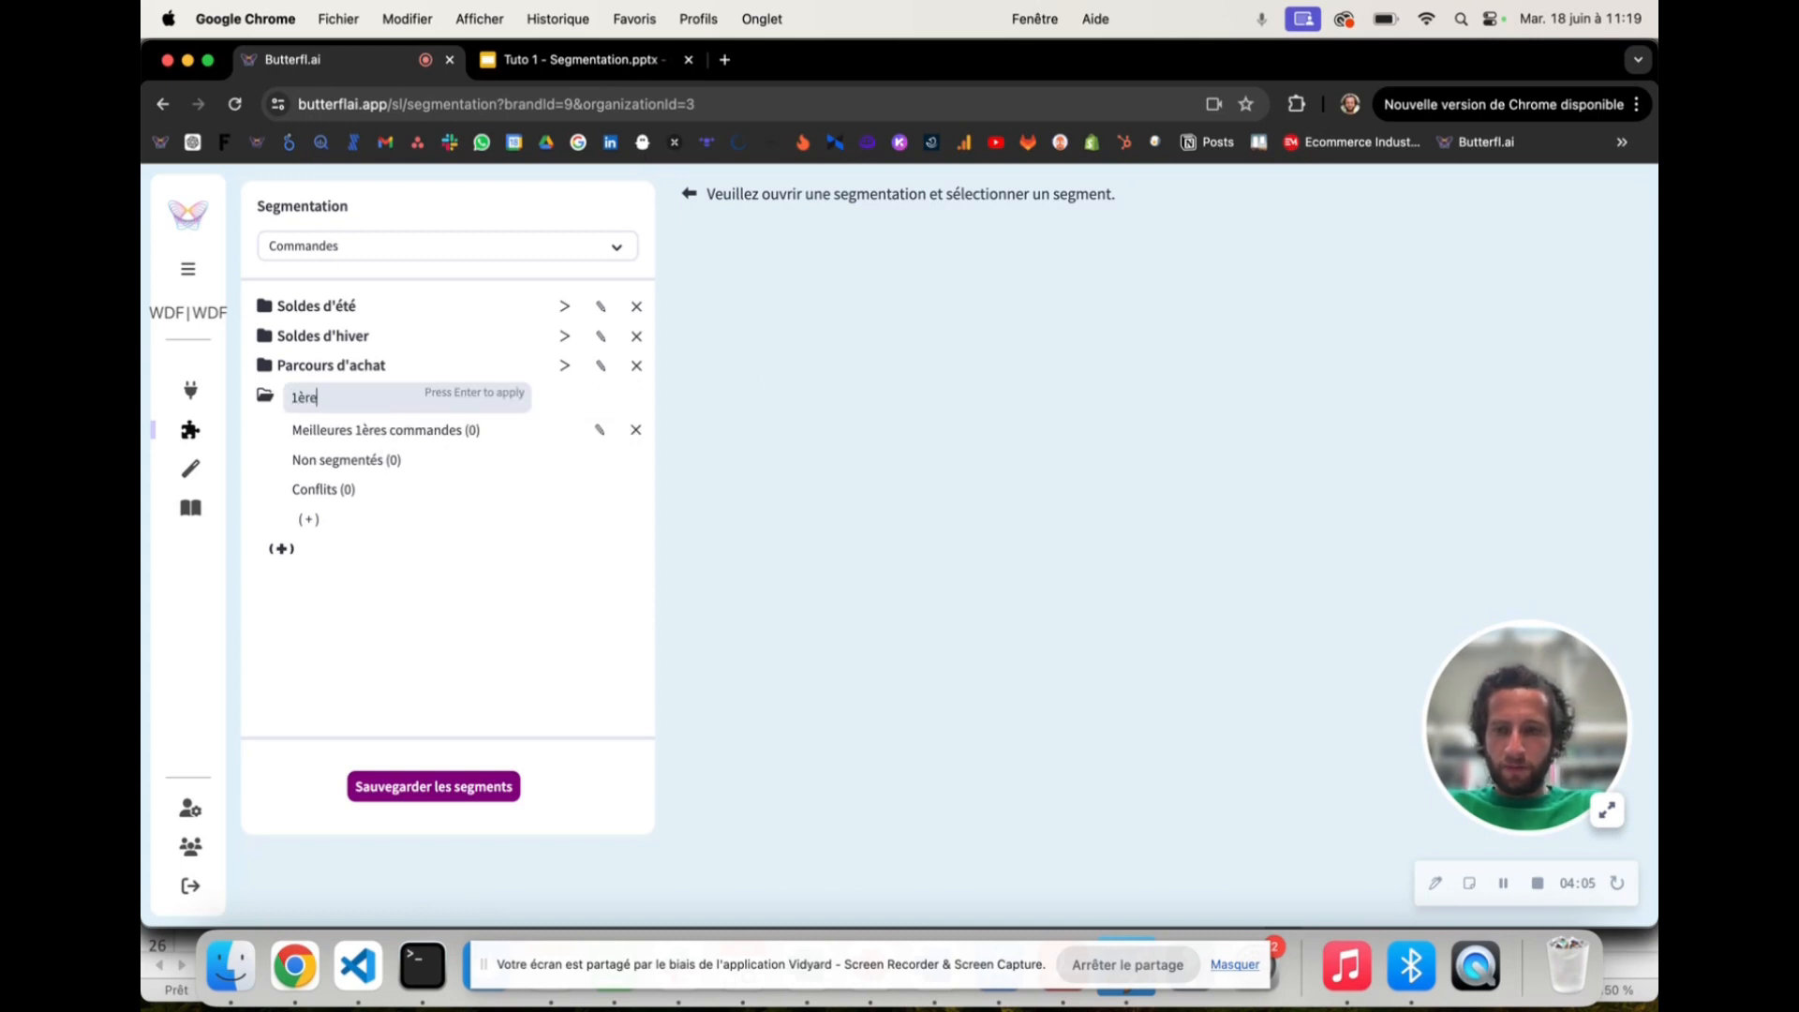
text(s commandes par)
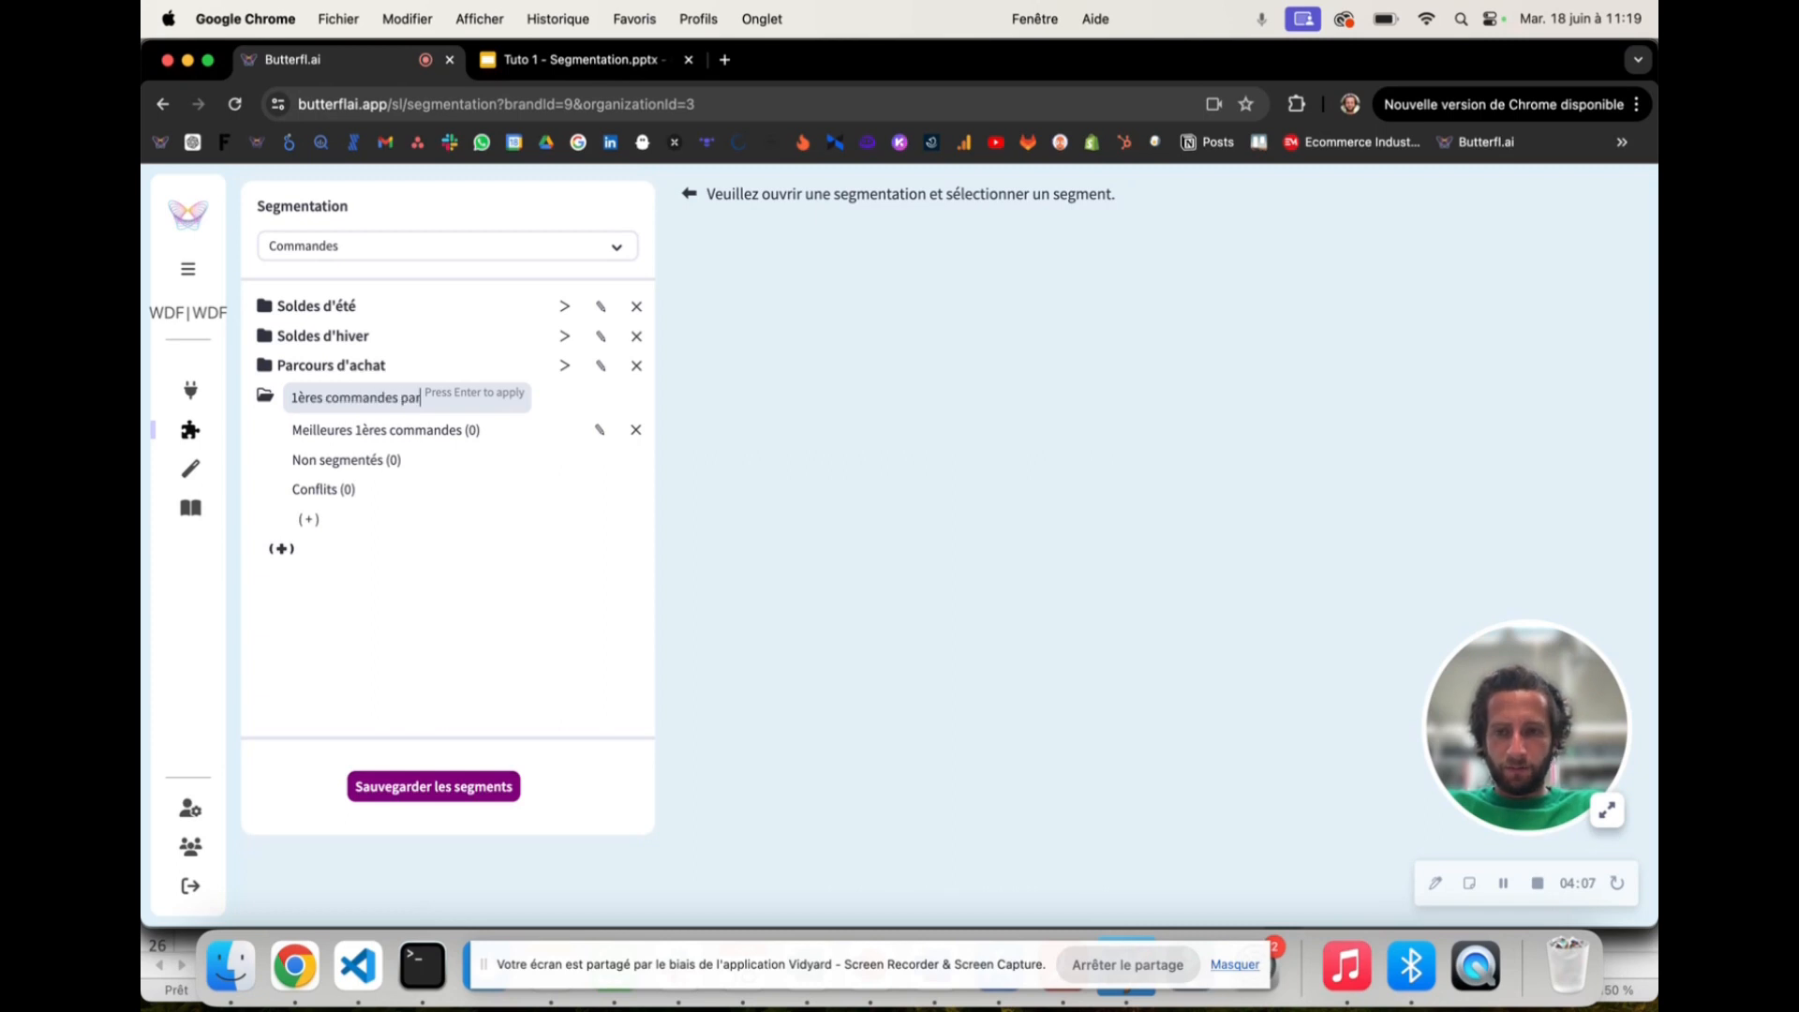
text( niveau de CA)
key(Return)
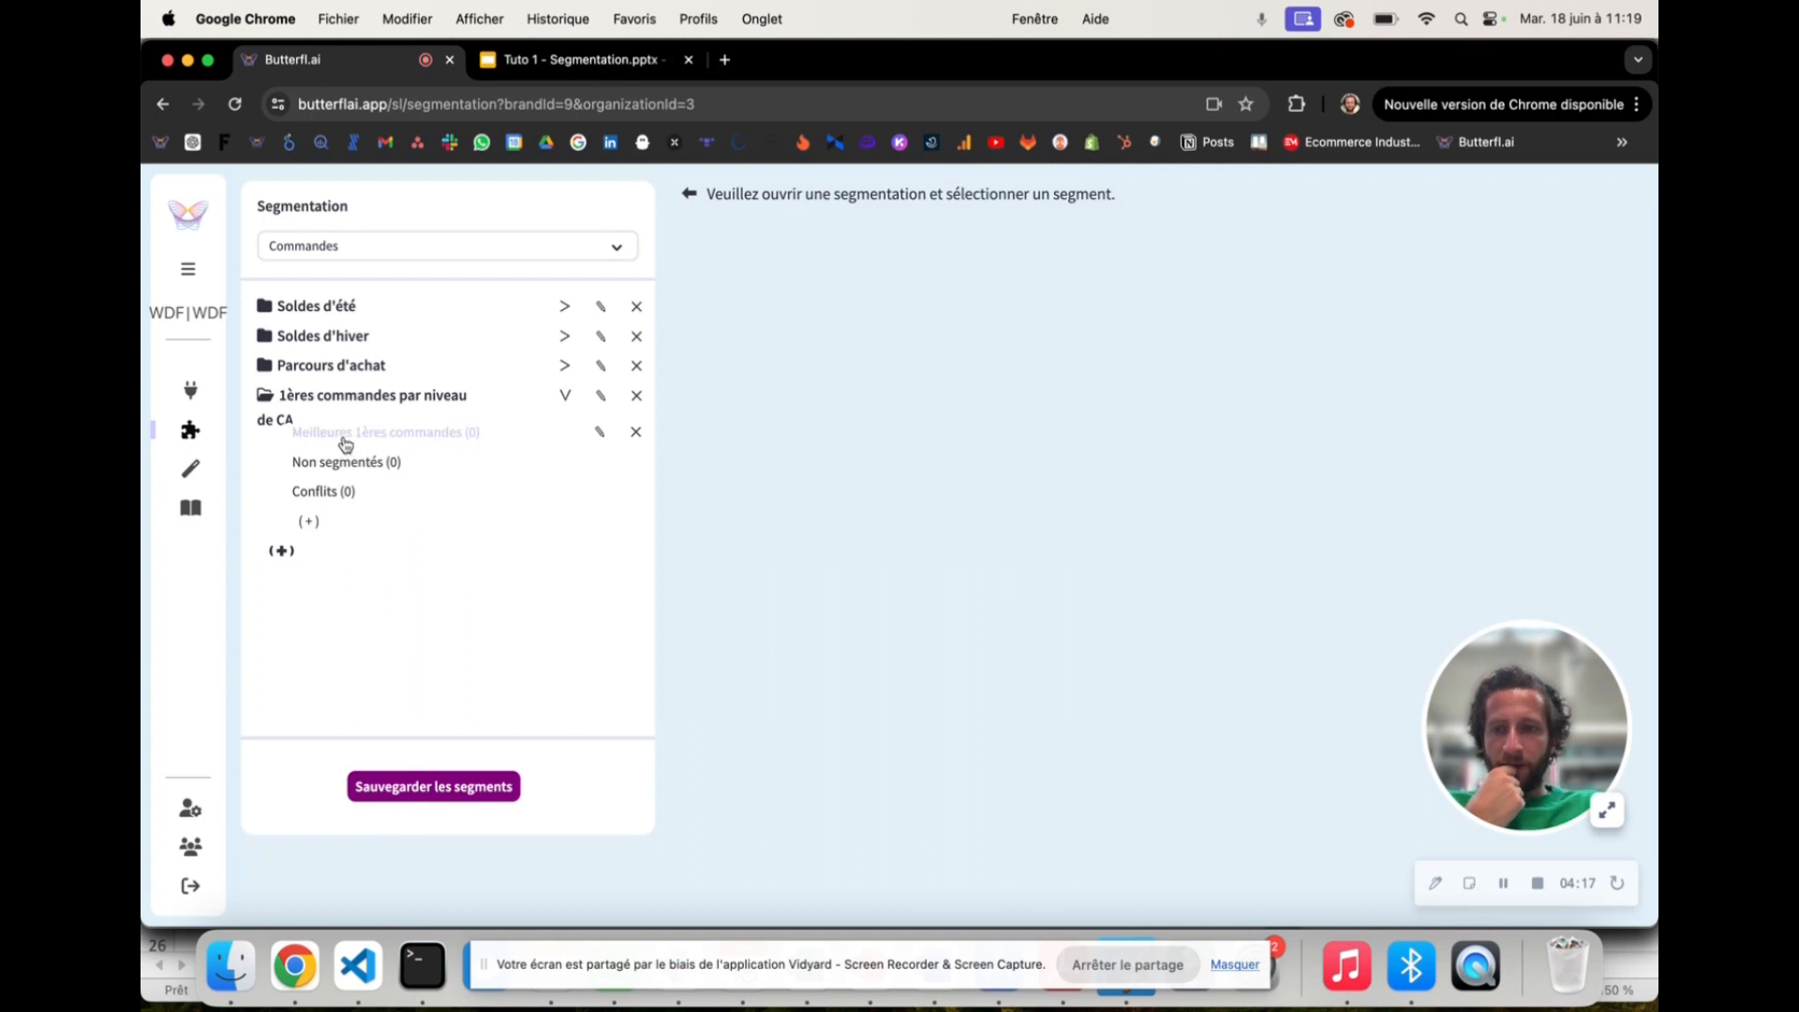
Step: Add a rule to the segment "Meilleures 1ères commandes" based on "Numéro de commande pour le client"
click(358, 437)
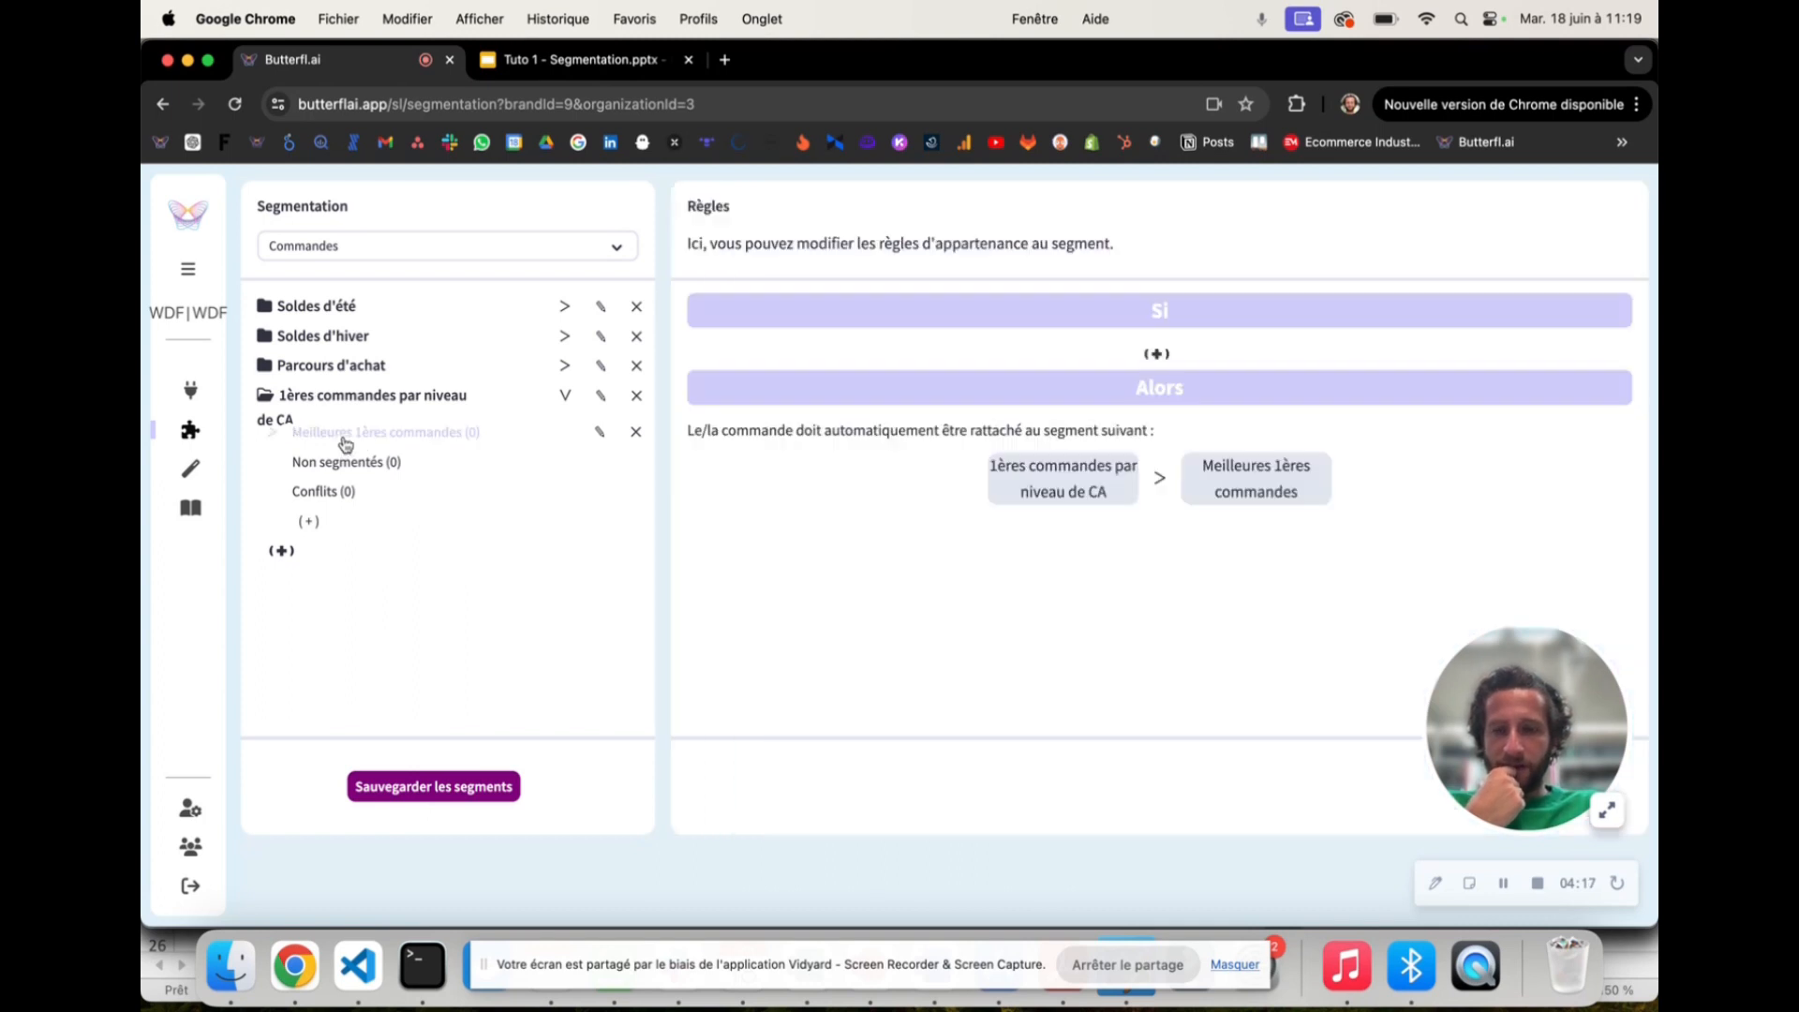
click(1157, 353)
click(896, 354)
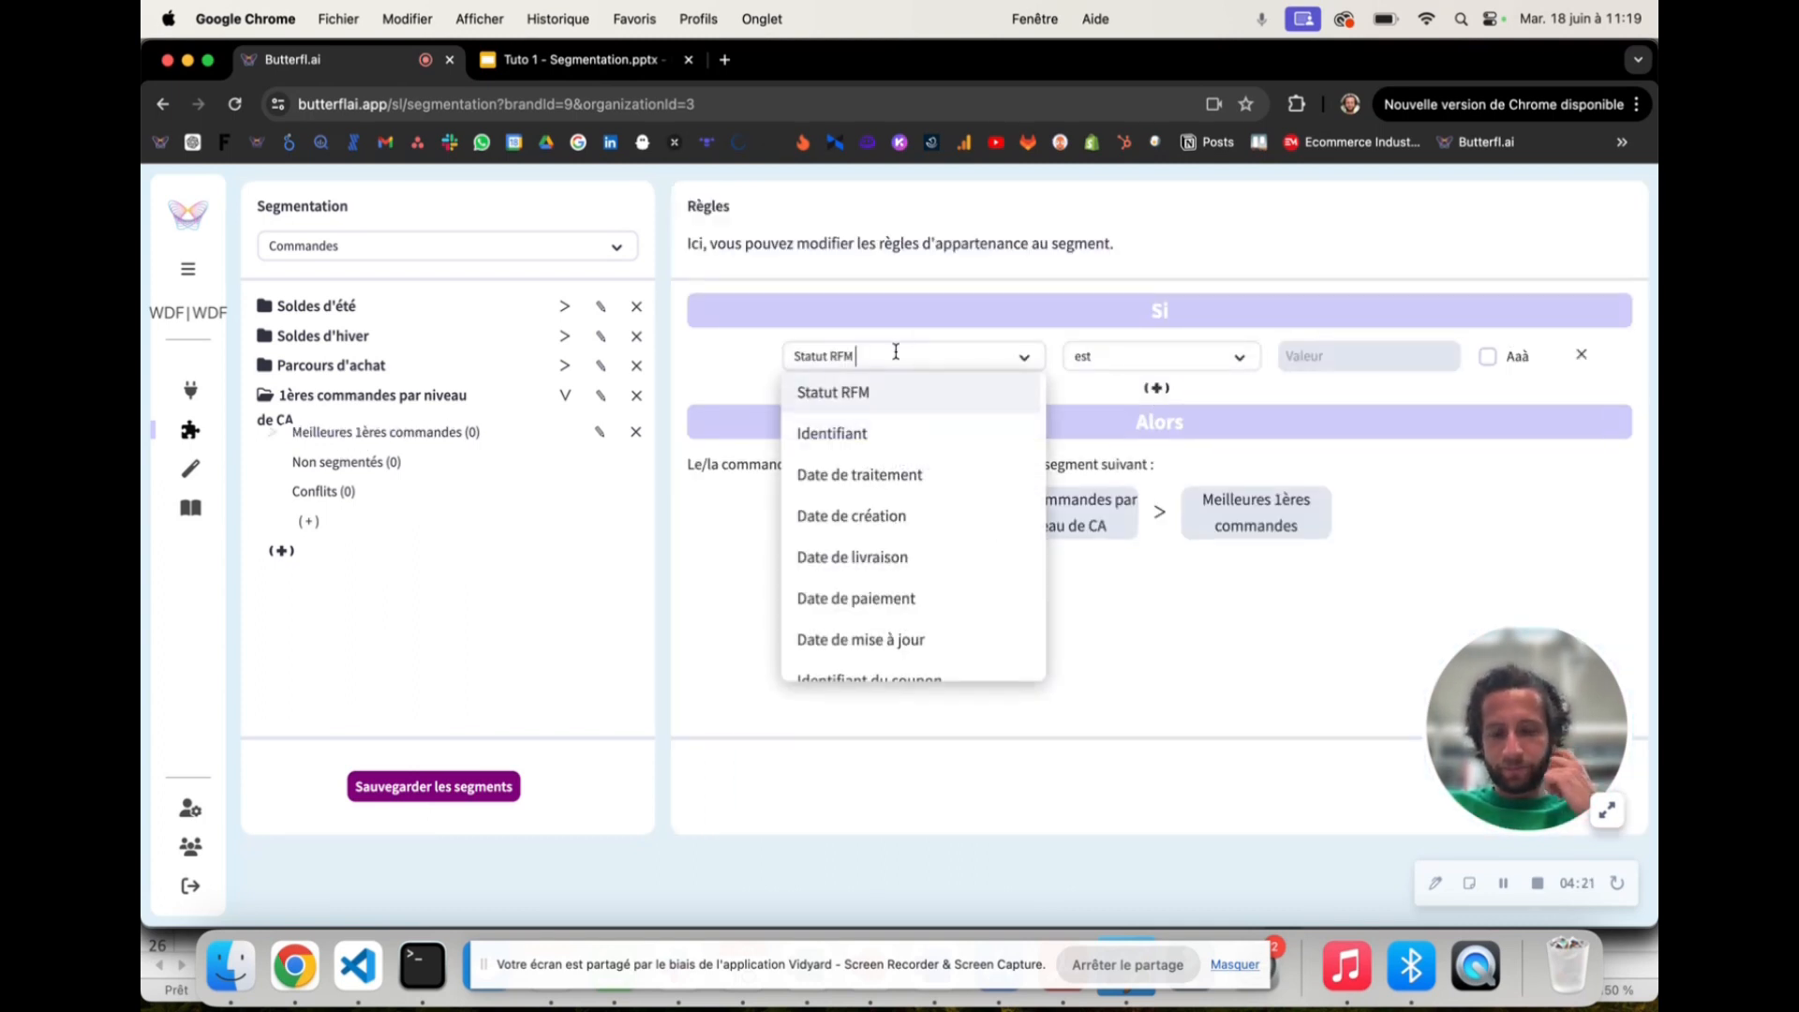
text(num)
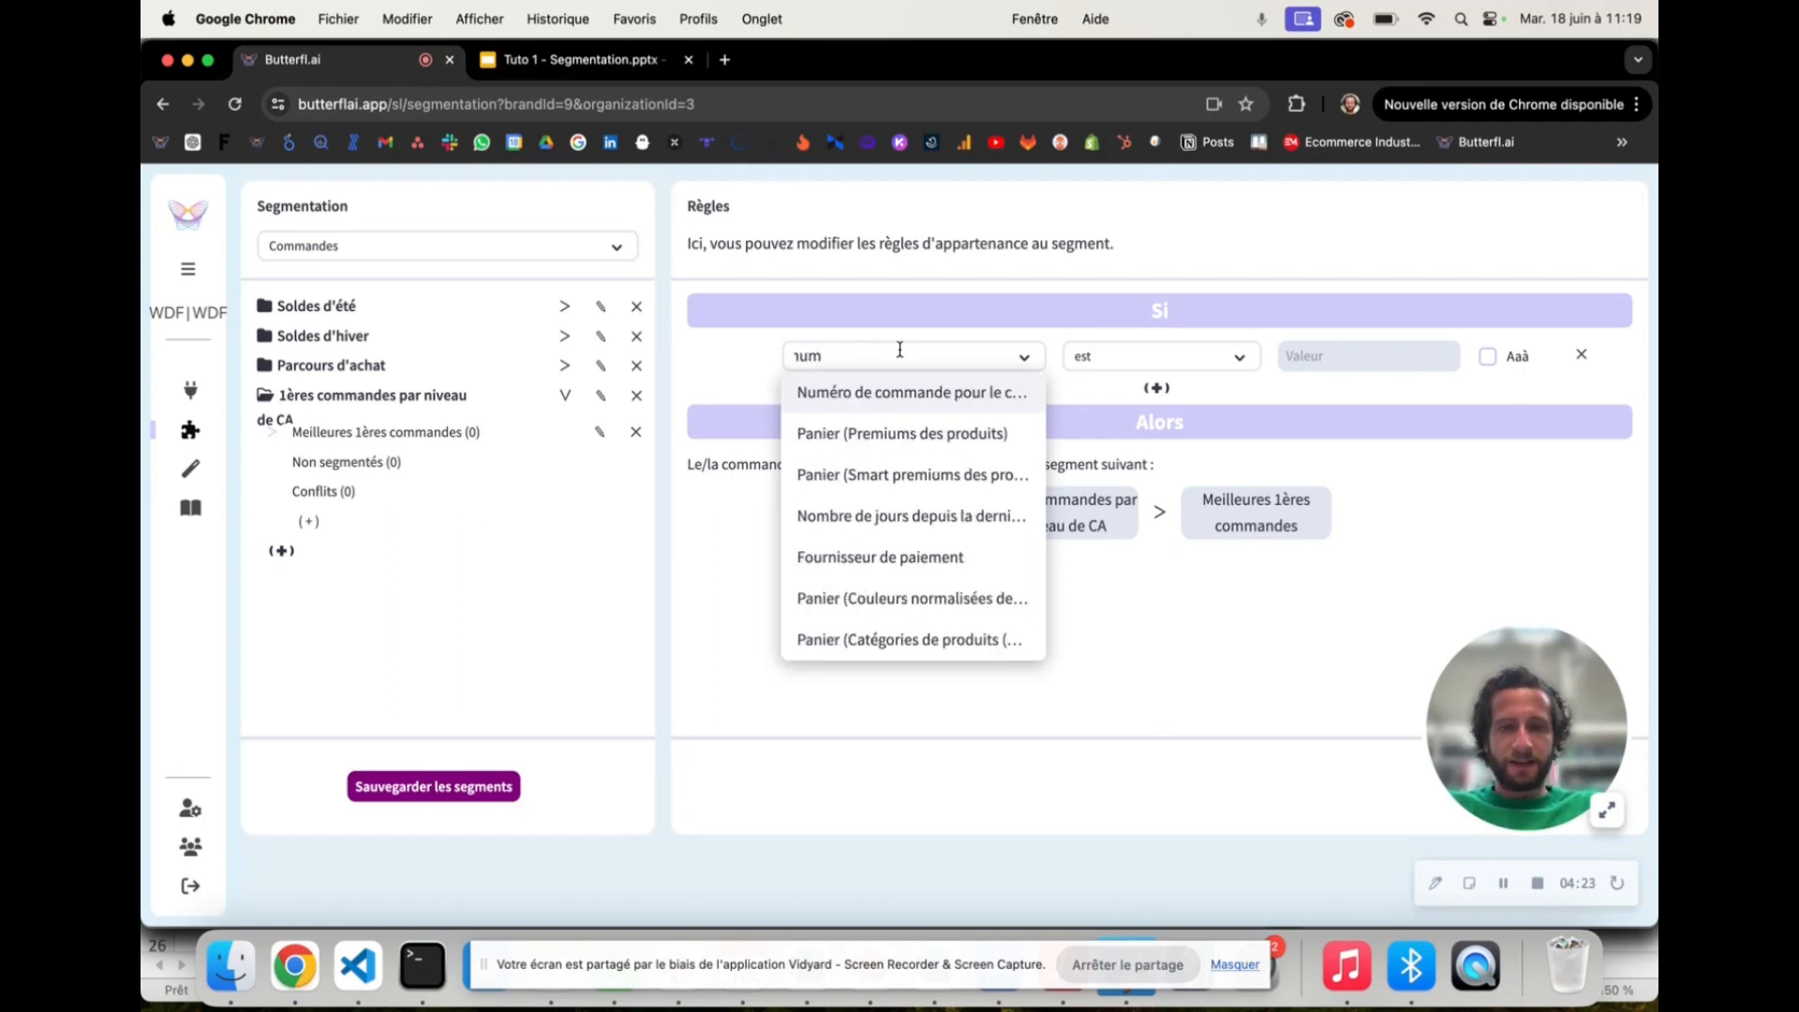
click(924, 398)
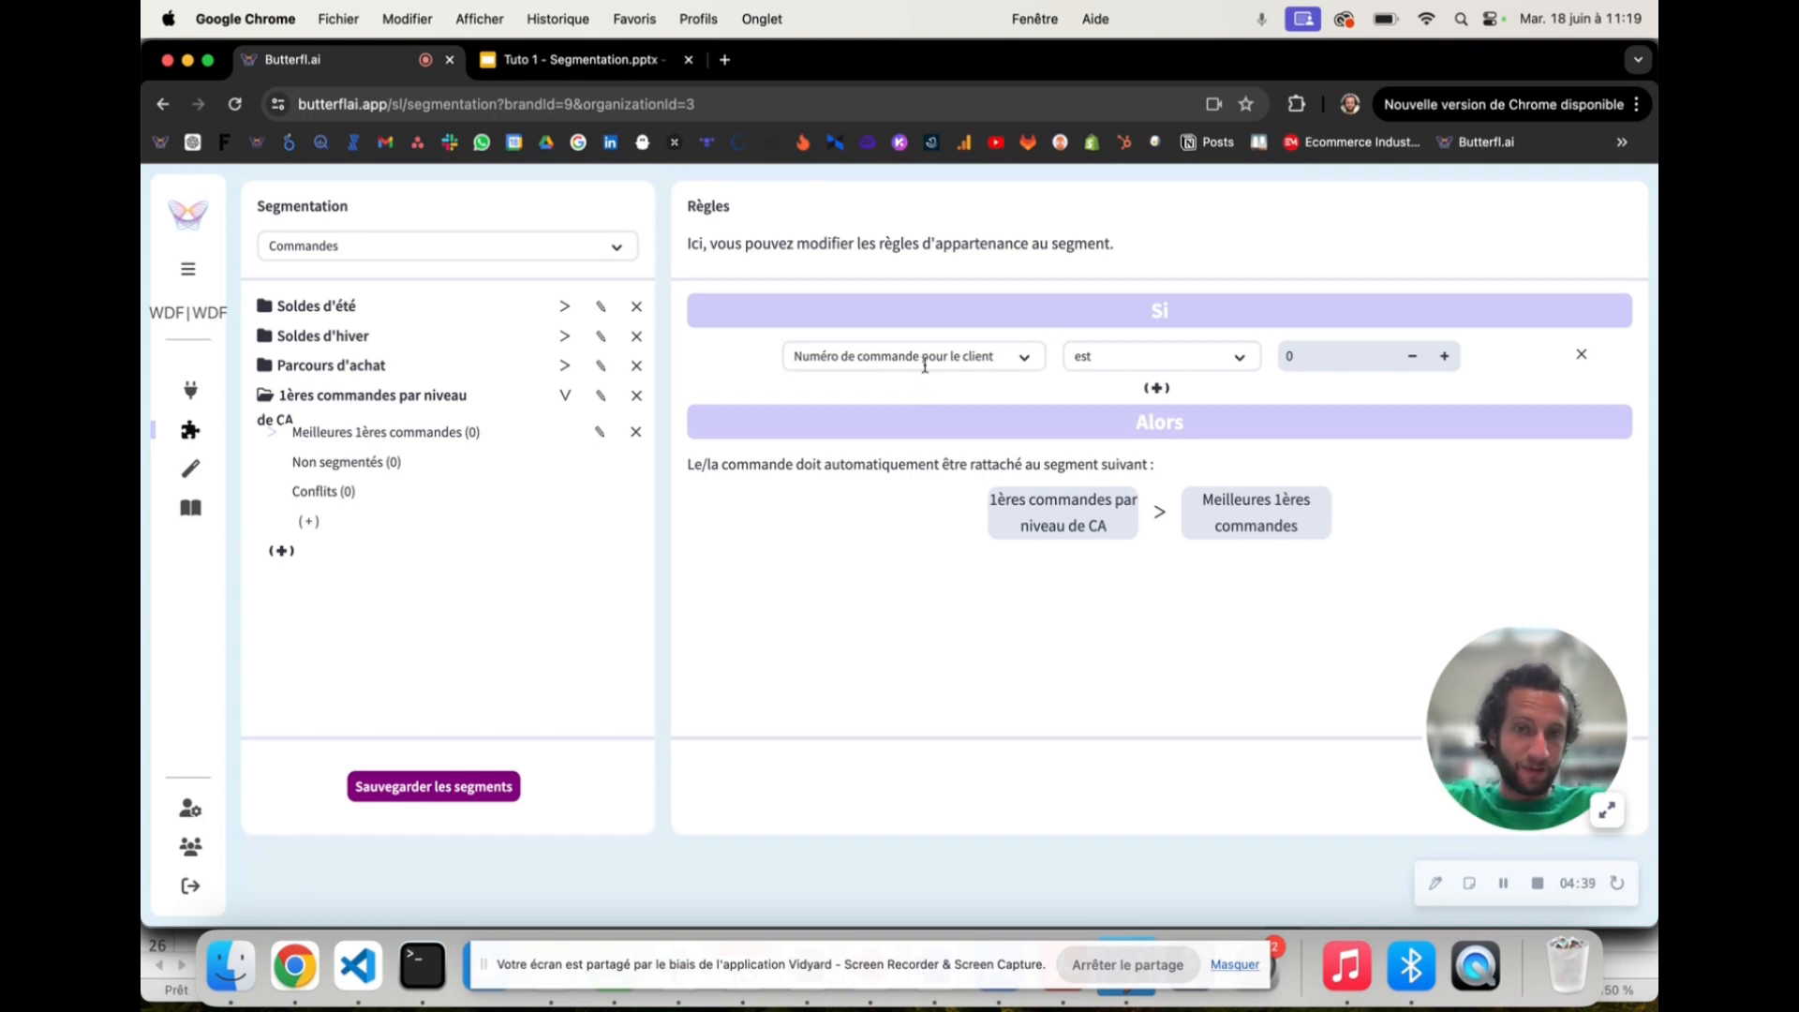
click(922, 362)
scroll(915, 441, down, 3)
scroll(917, 440, up, 3)
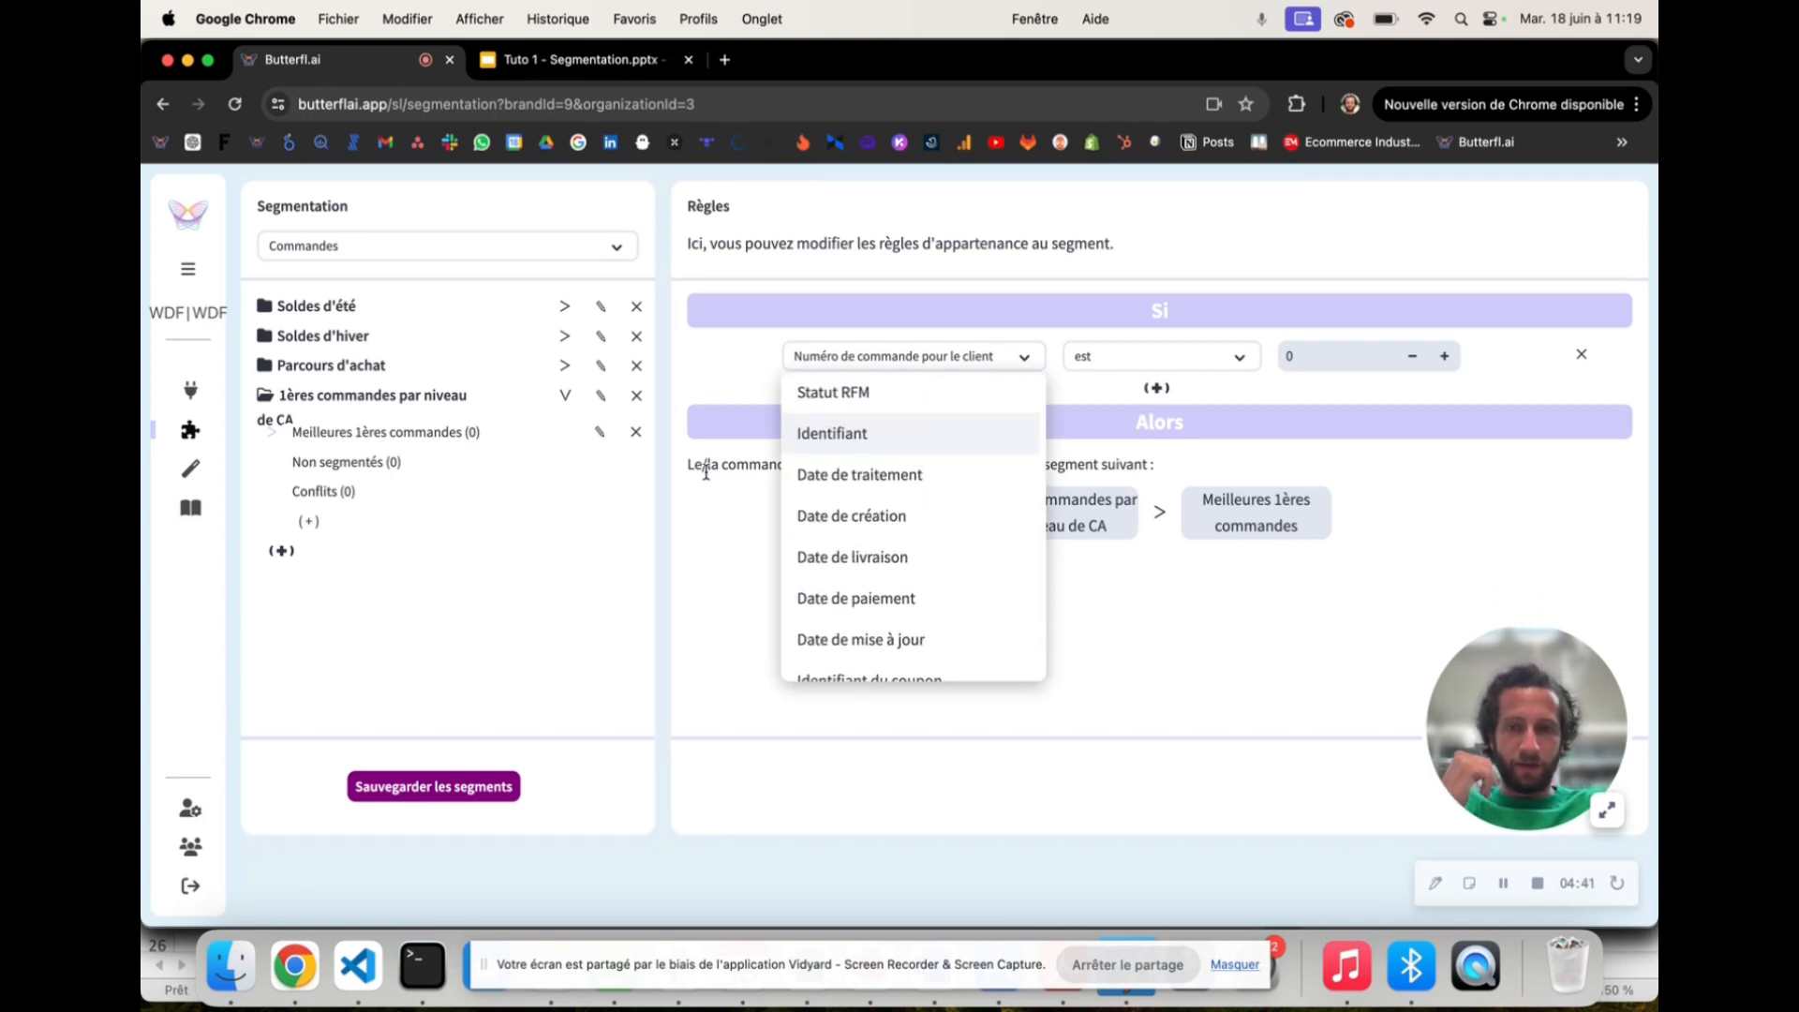
click(701, 506)
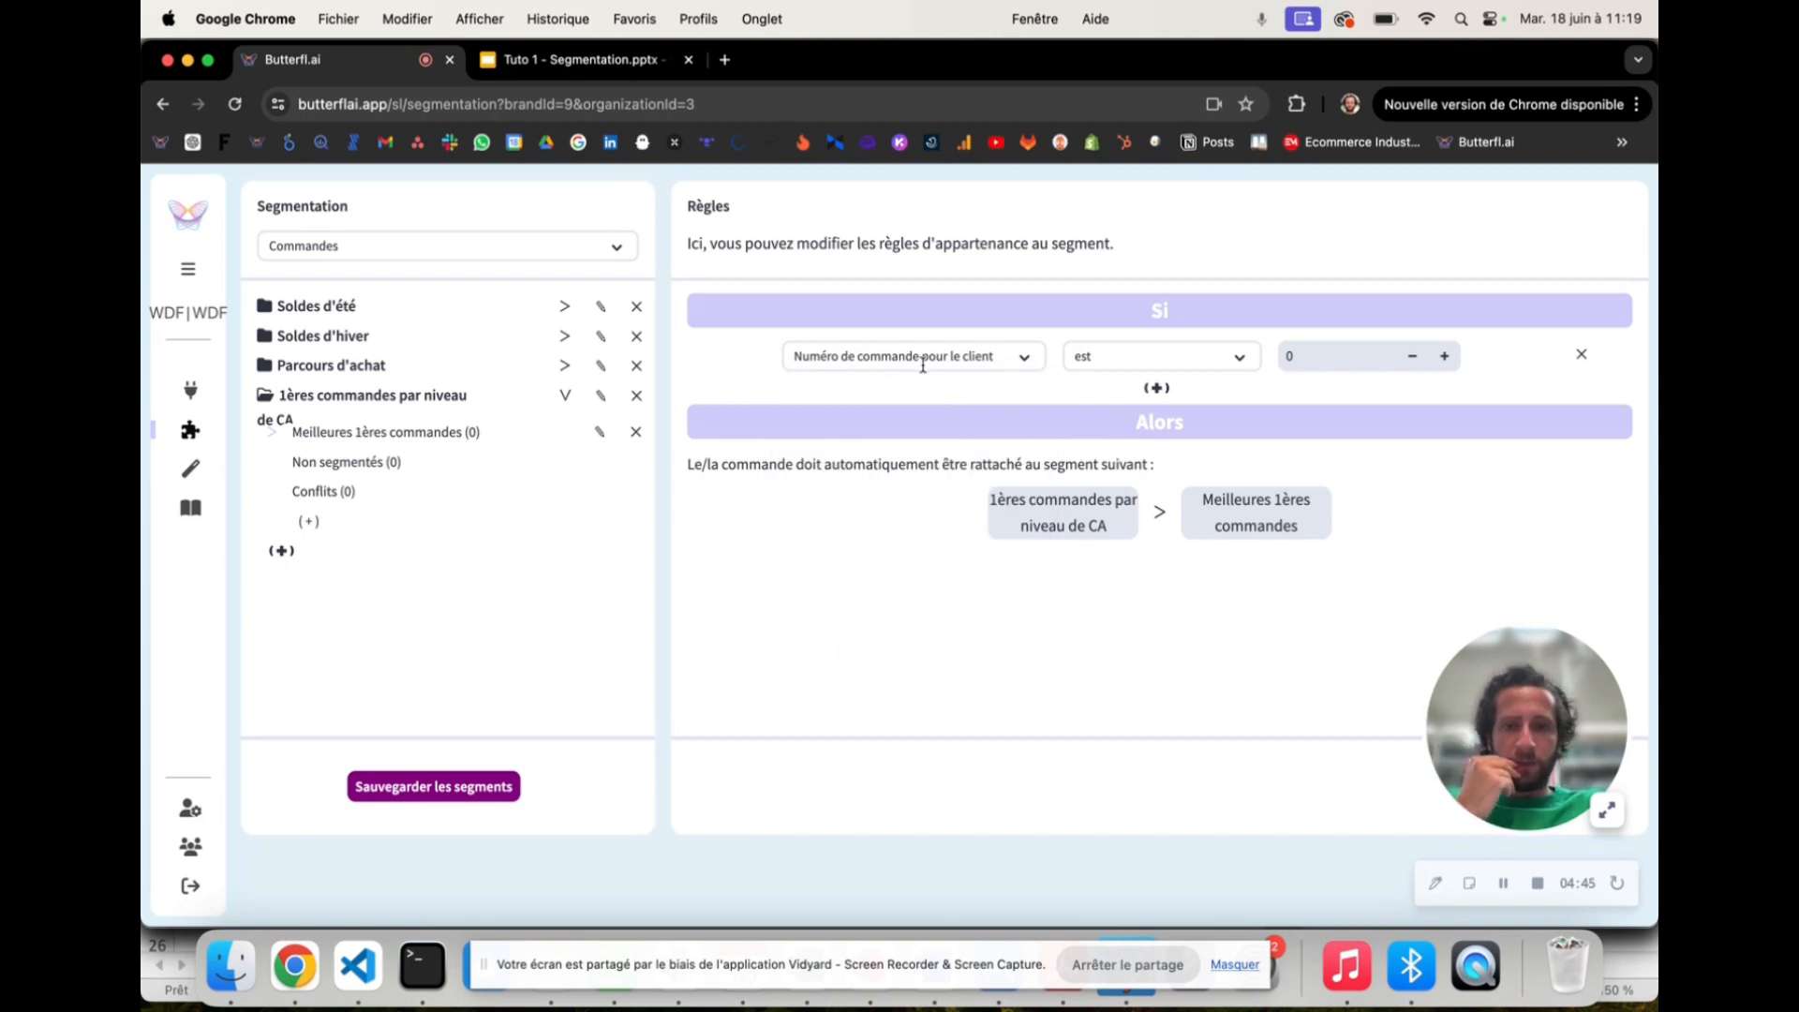
Step: Set the "Numéro de commande pour le client" condition's value to 1
click(1304, 366)
key(BackSpace)
text(1)
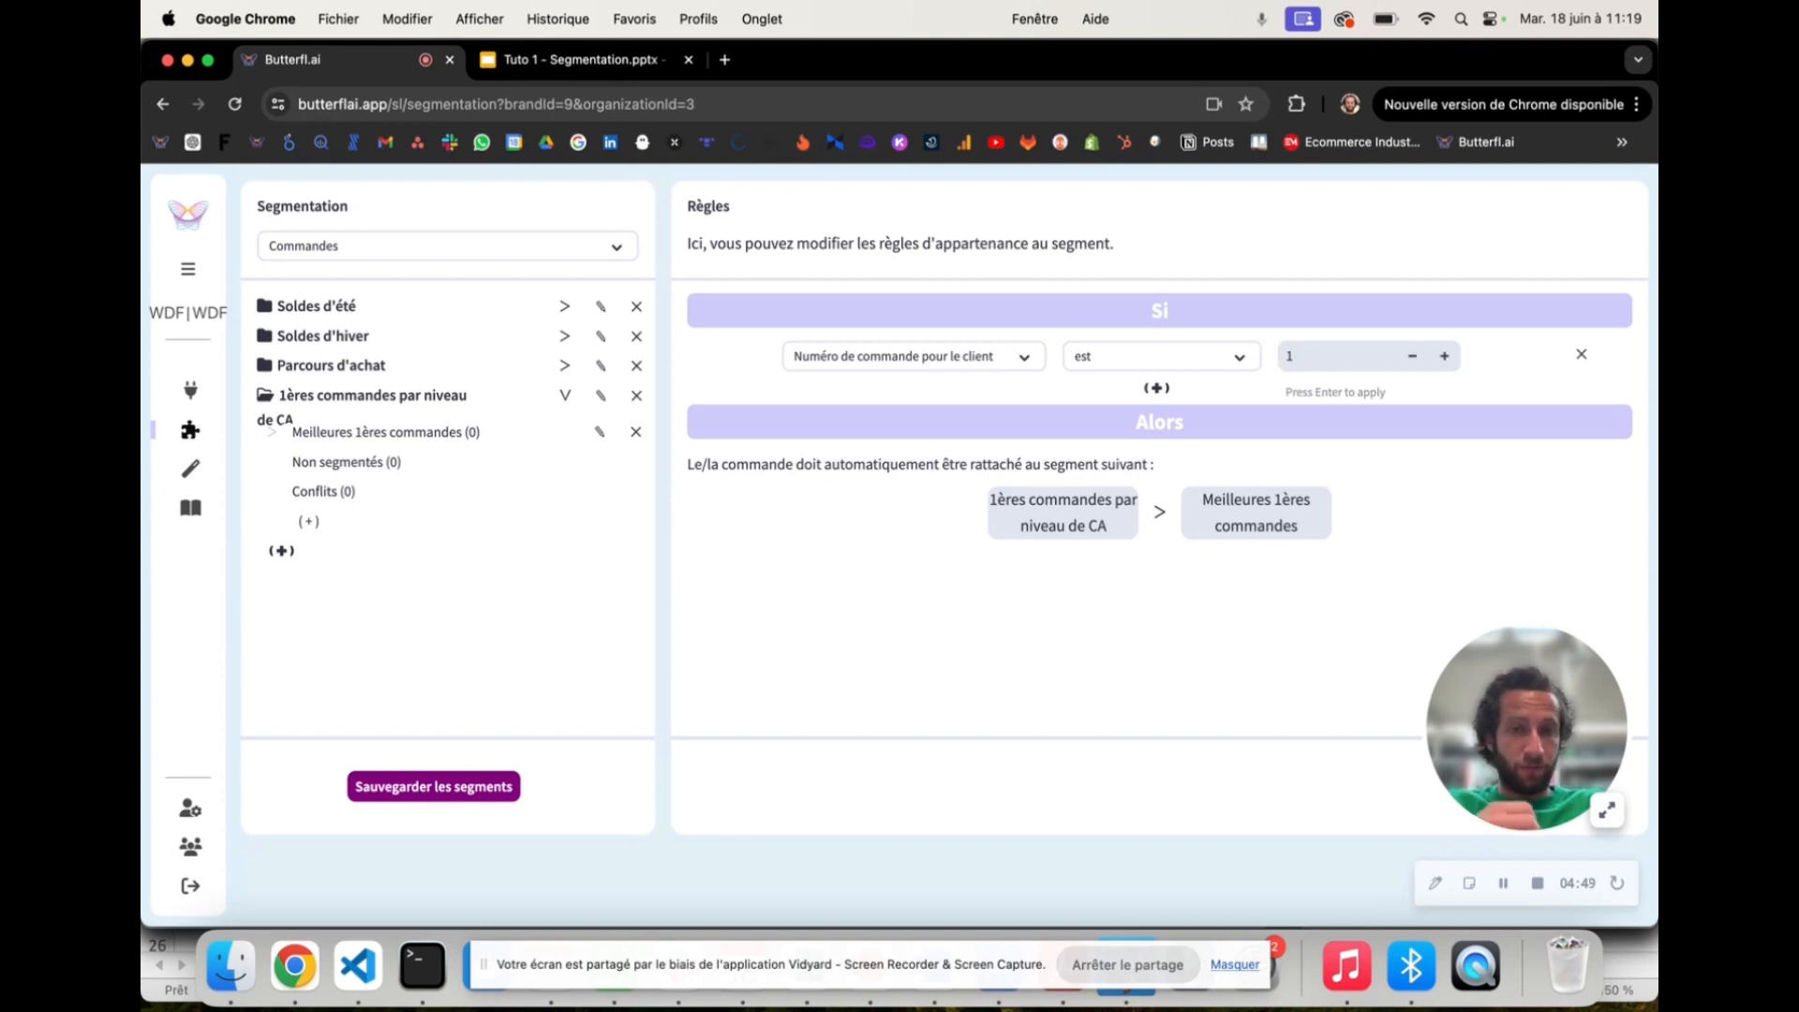
key(Return)
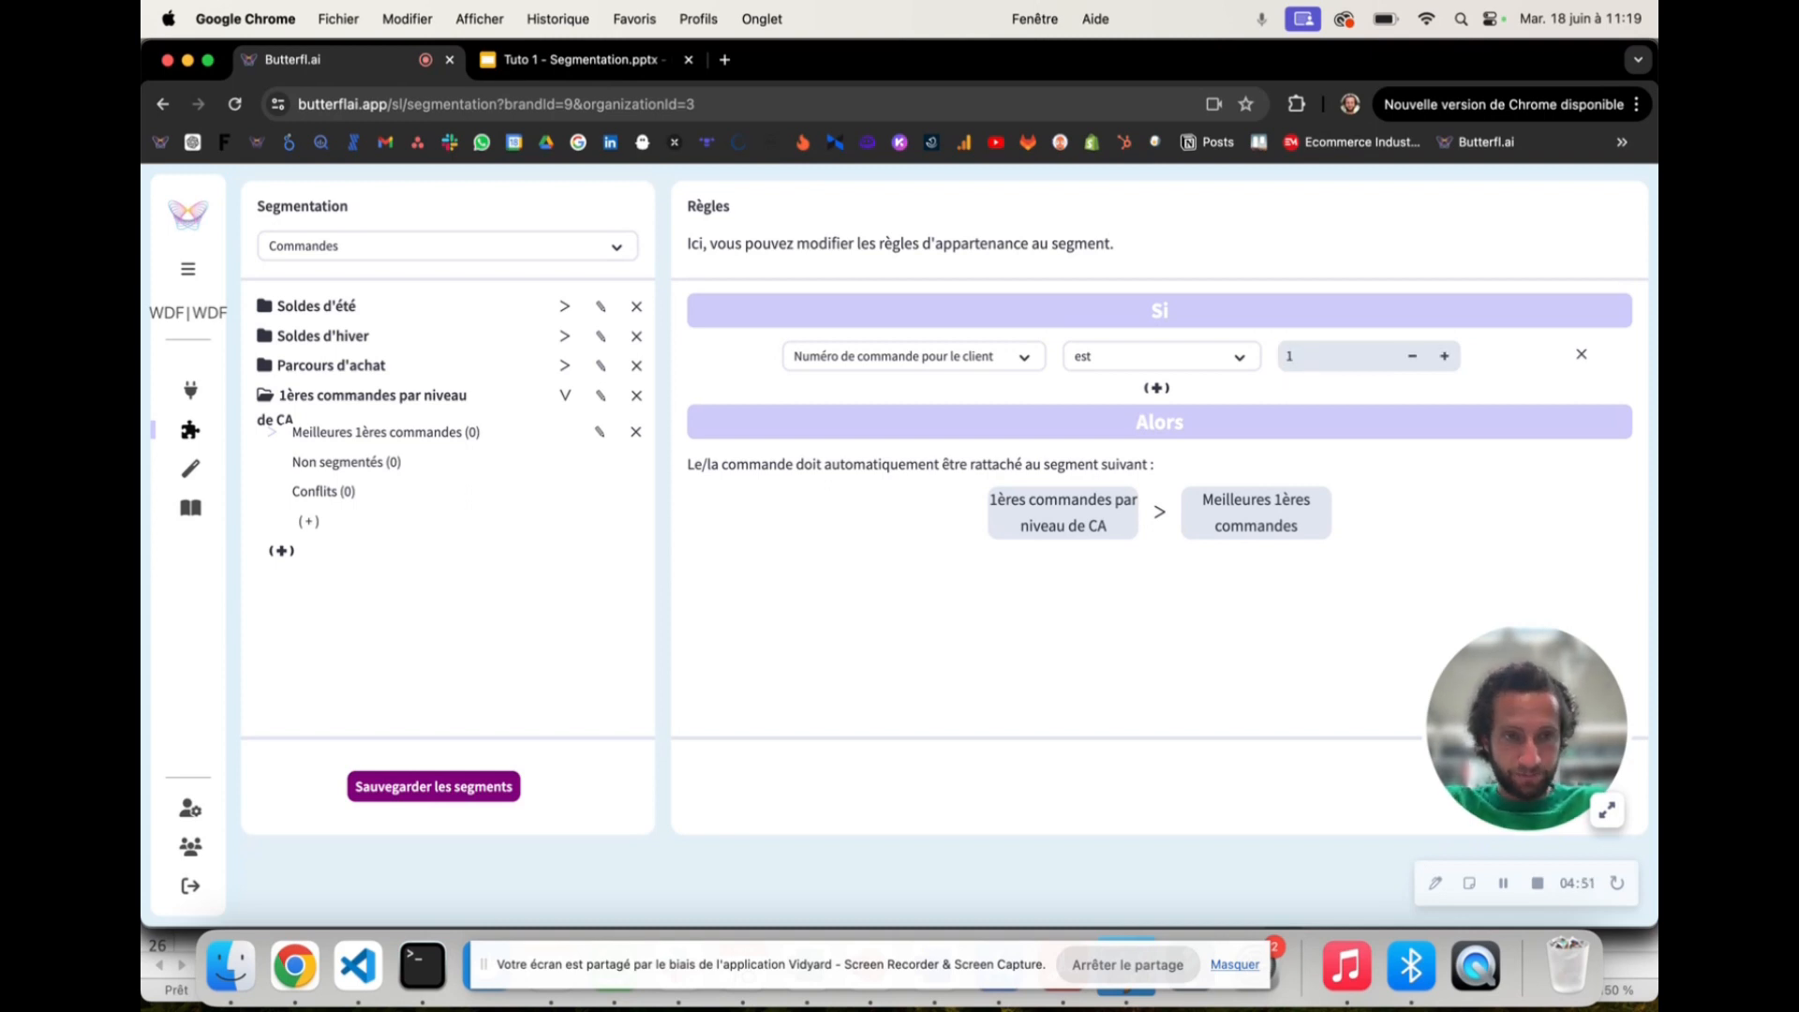
Step: Add a second condition based on "Ventes totales", combined with the first one by "ET"
click(1157, 387)
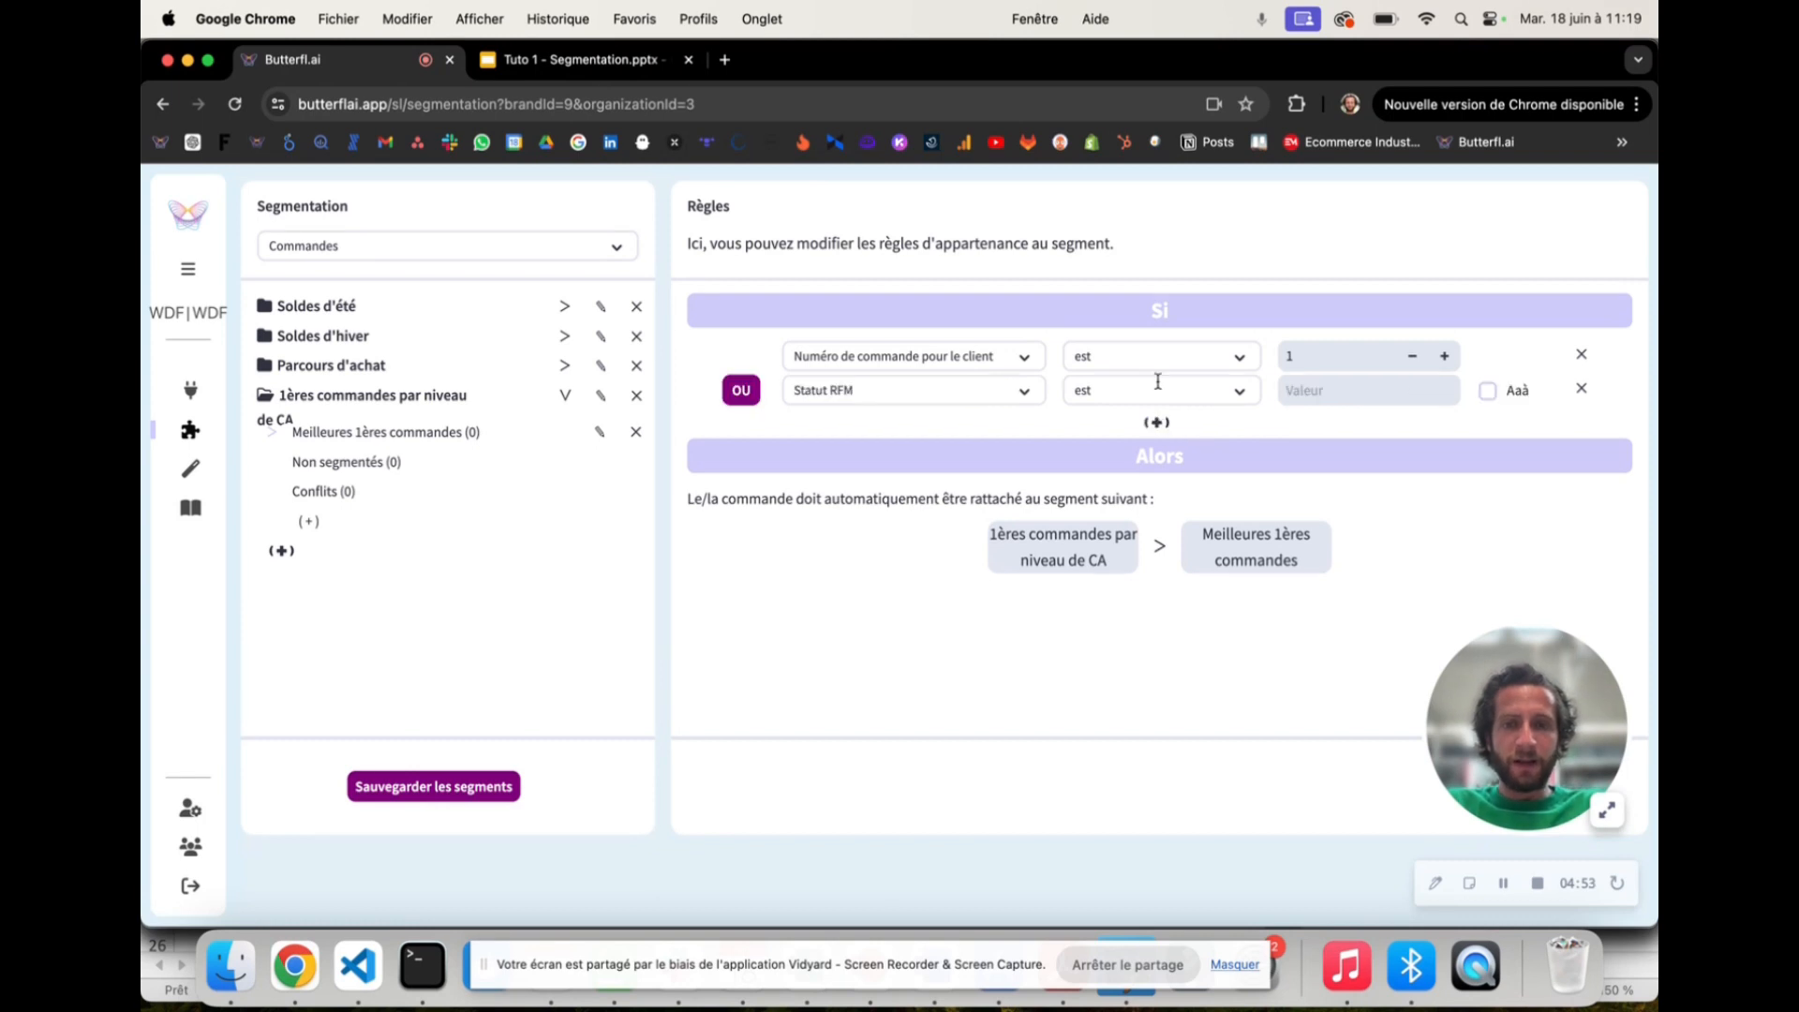
click(740, 394)
click(843, 383)
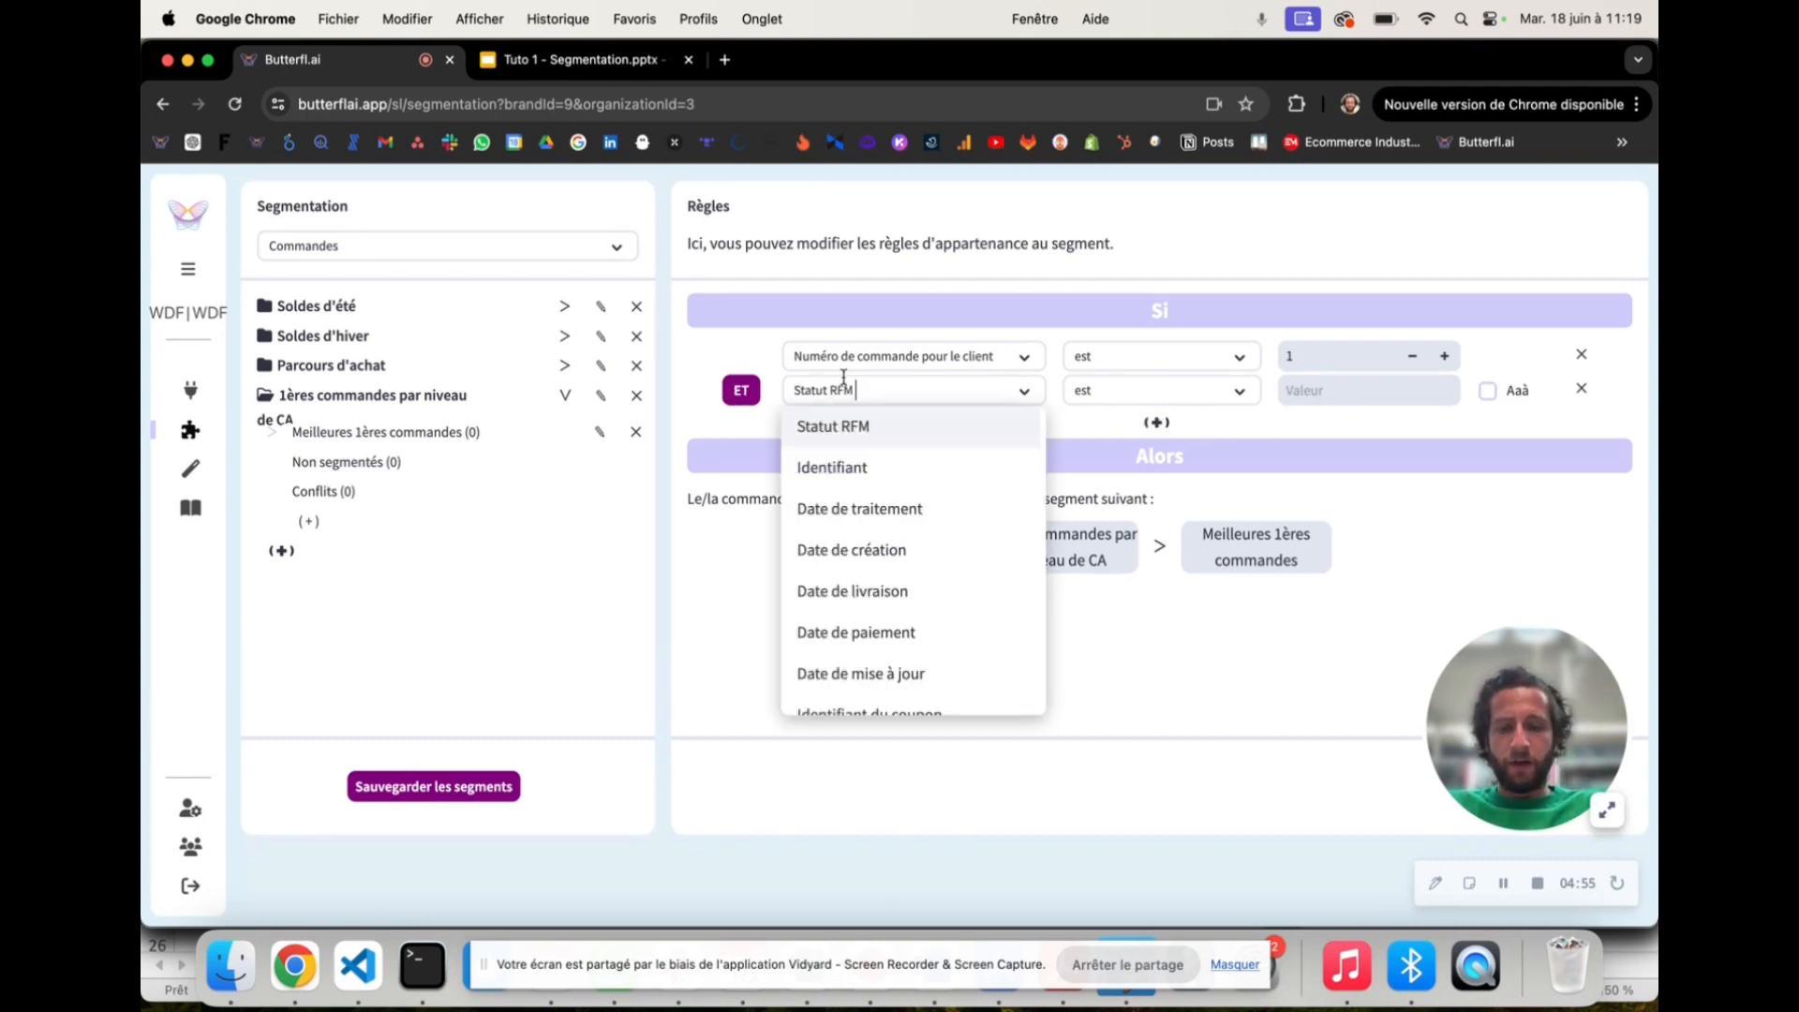
text(non)
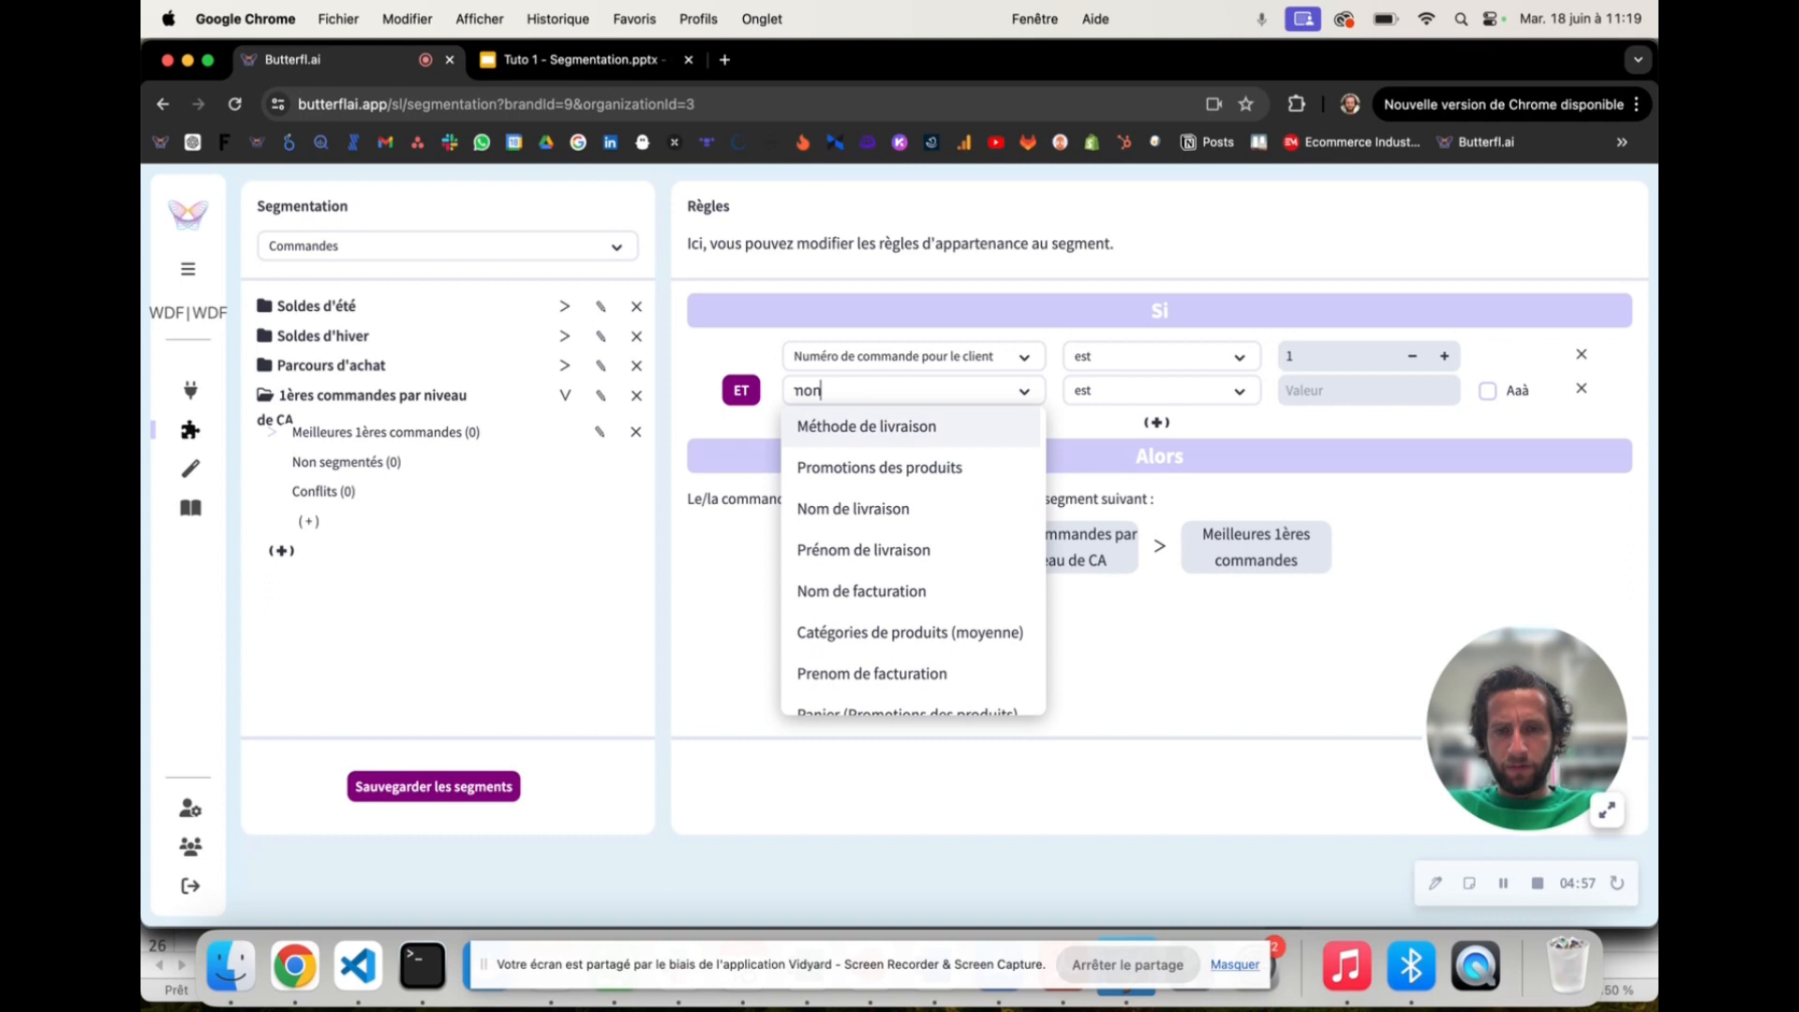
key(BackSpace)
key(BackSpace)
key(BackSpace)
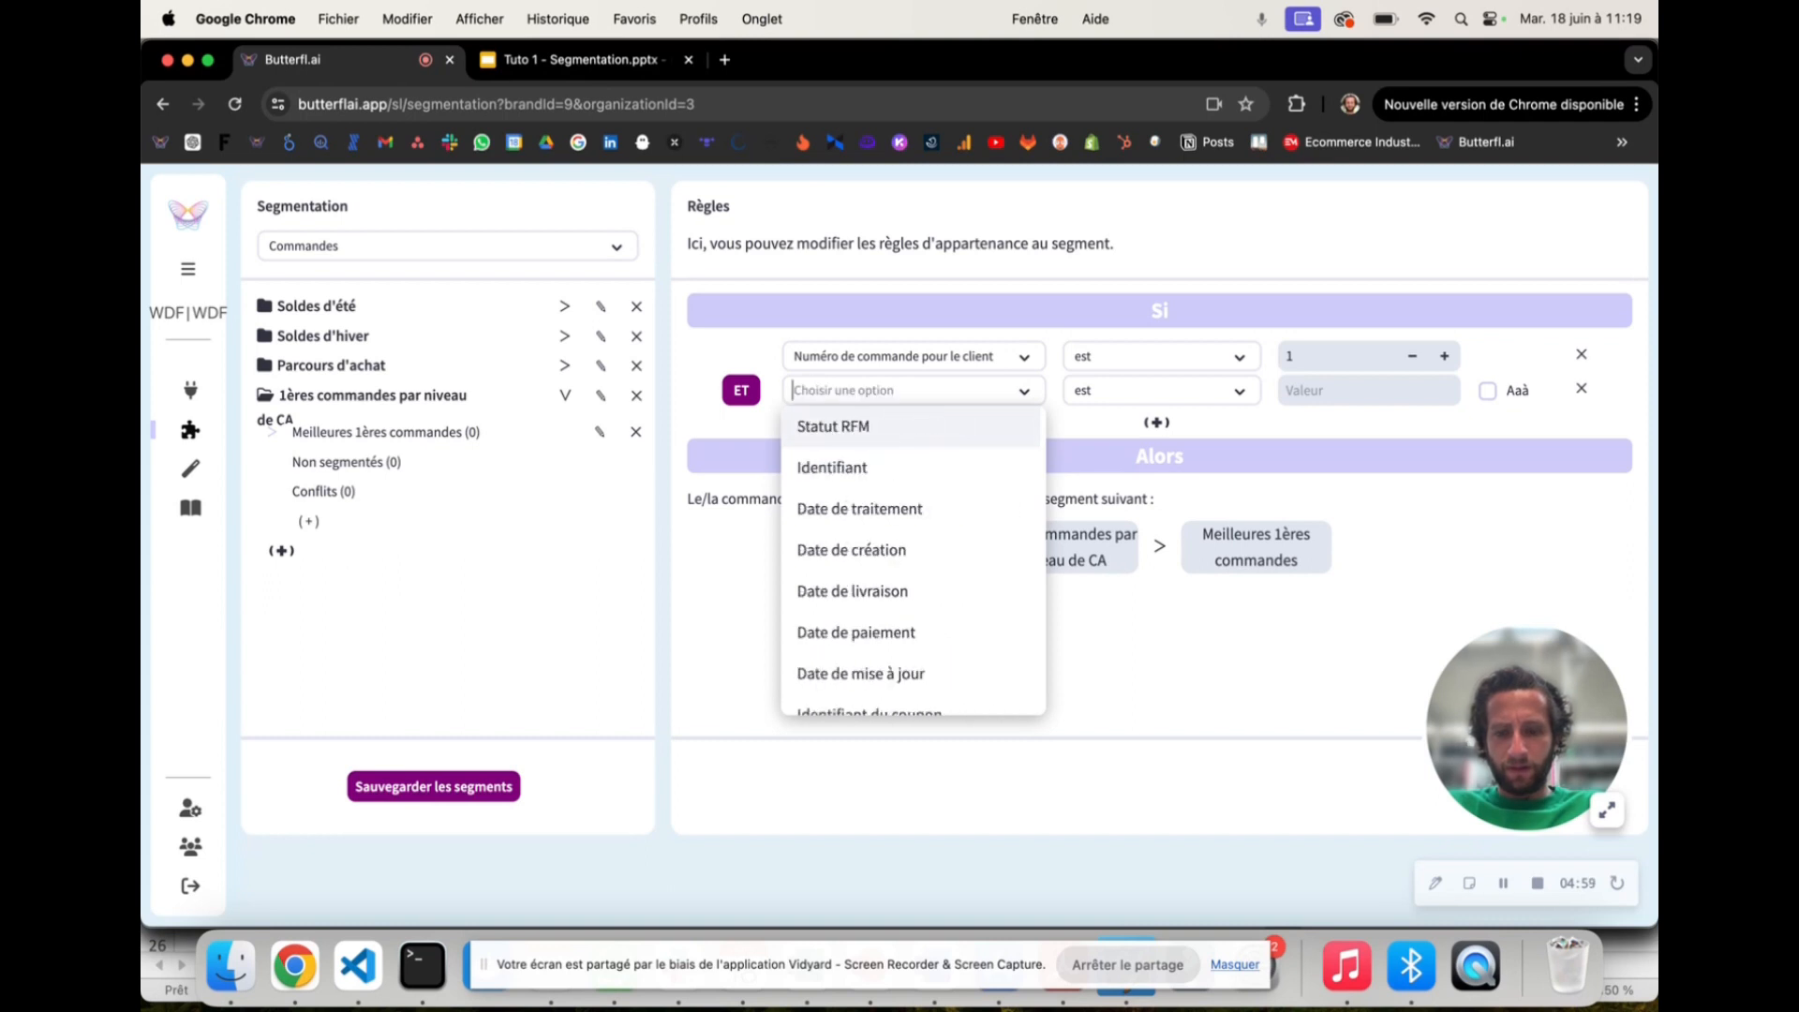
text(ven)
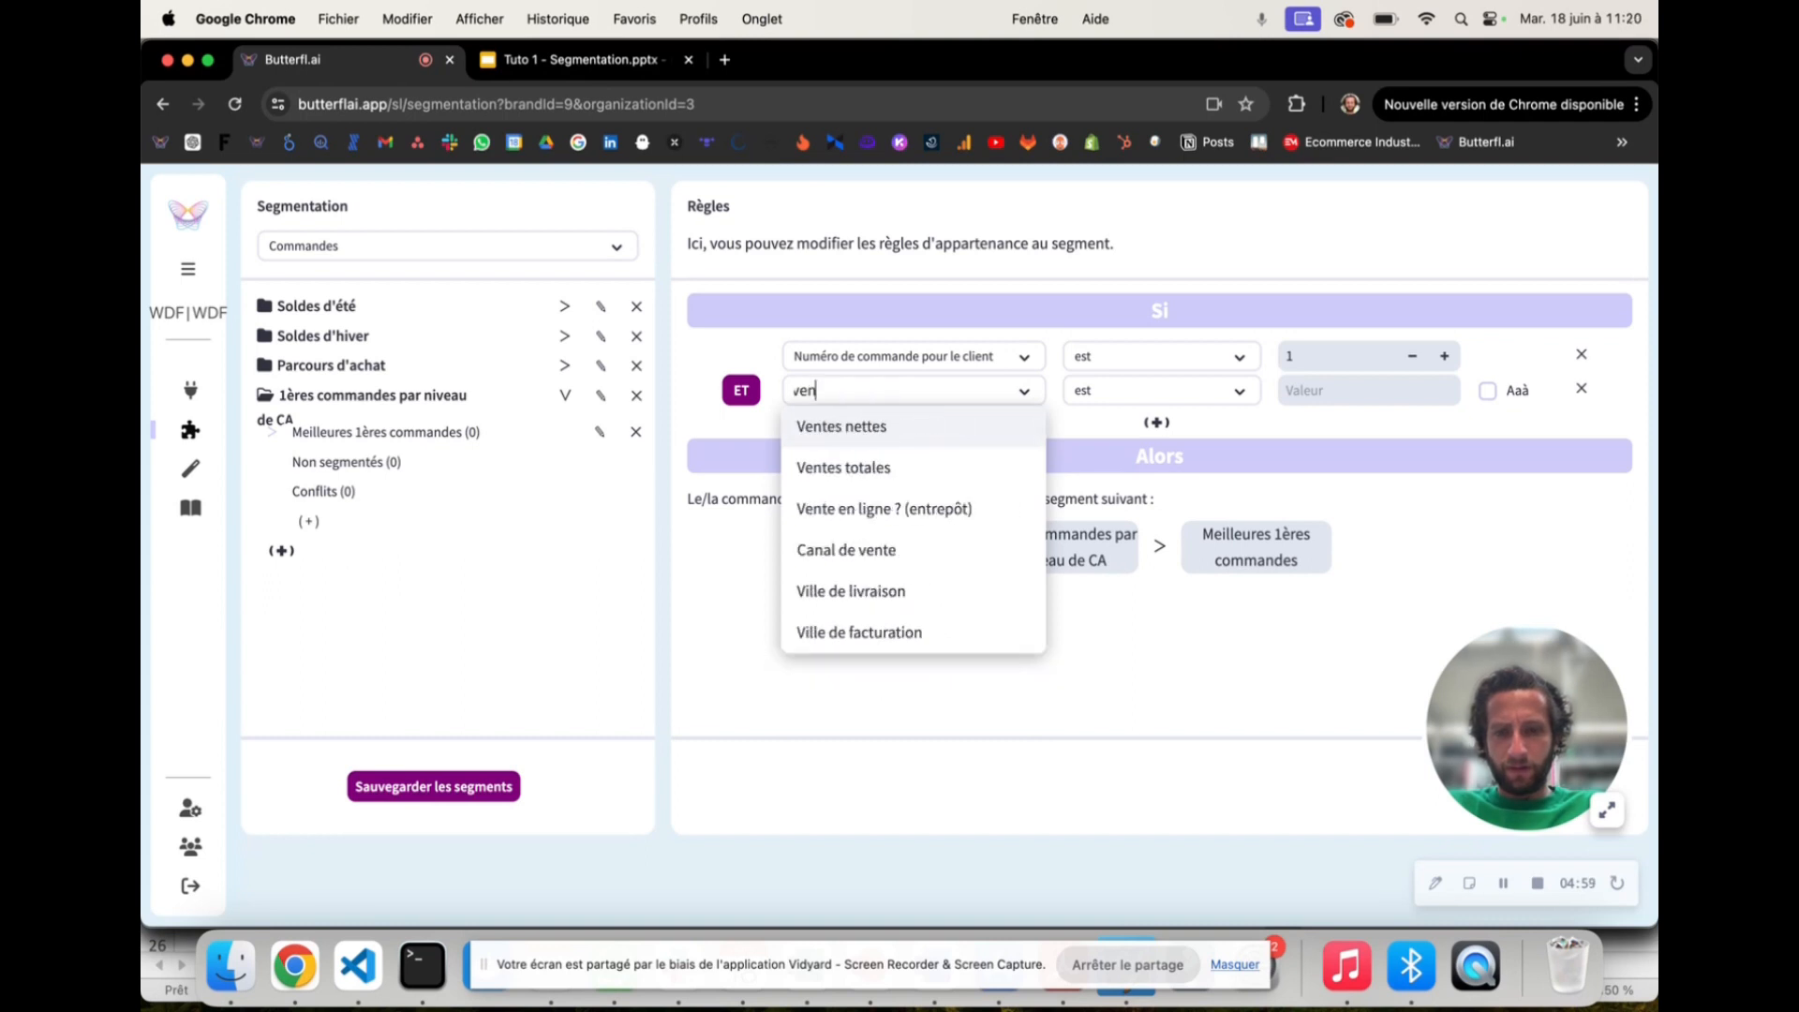
click(862, 473)
Step: Require "Ventes totales" to satisfy "est supérieur à" 200 and save the segments
click(1092, 396)
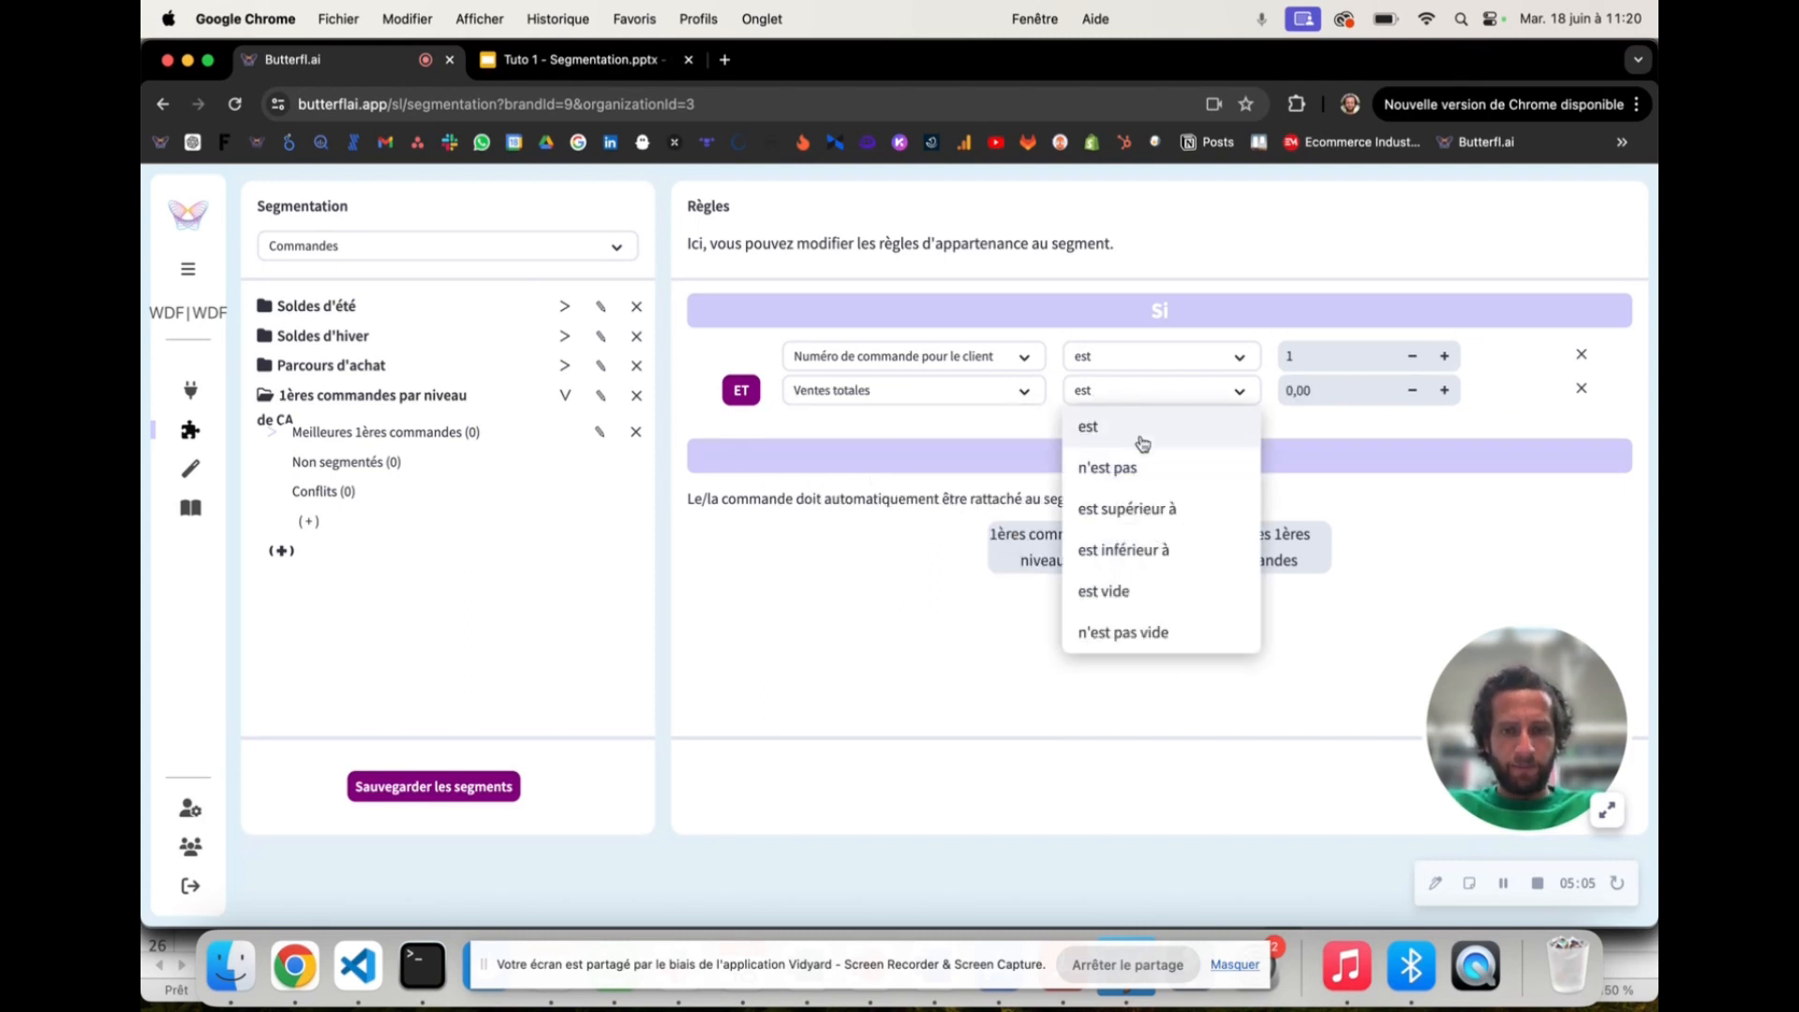
click(1153, 509)
click(1308, 386)
key(BackSpace)
key(BackSpace)
key(BackSpace)
key(BackSpace)
text(200)
key(Return)
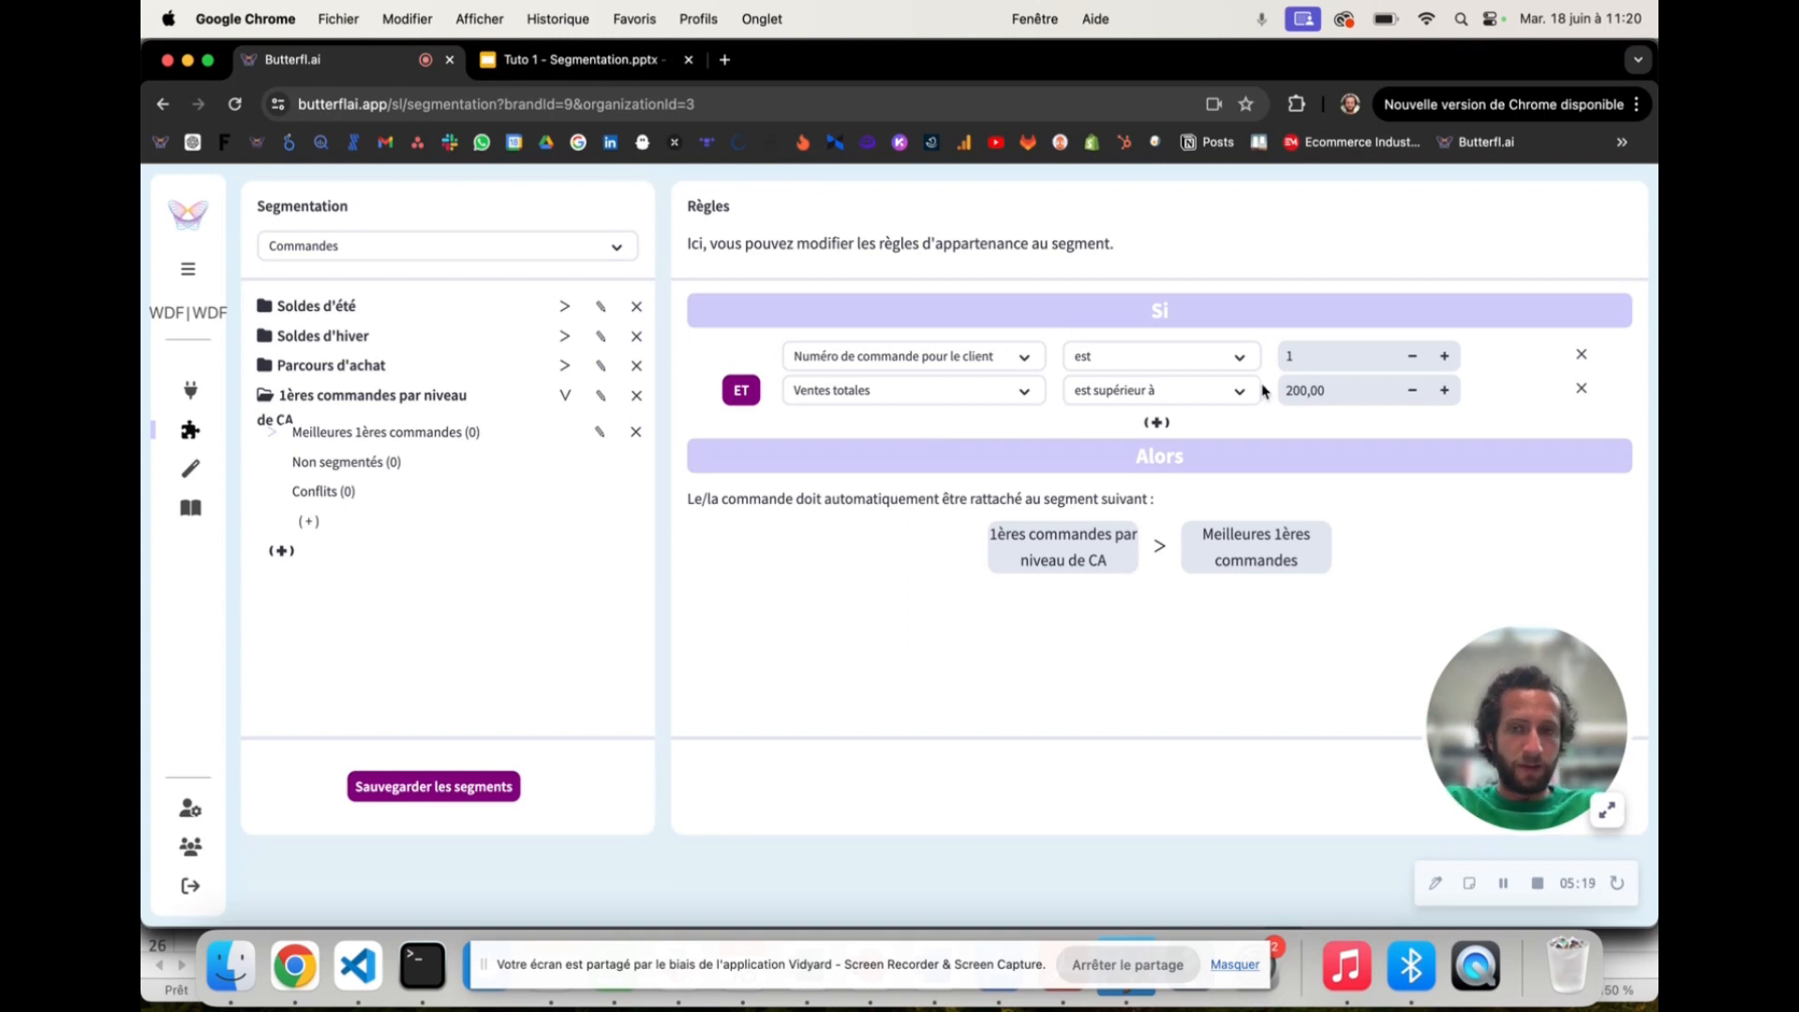
click(463, 796)
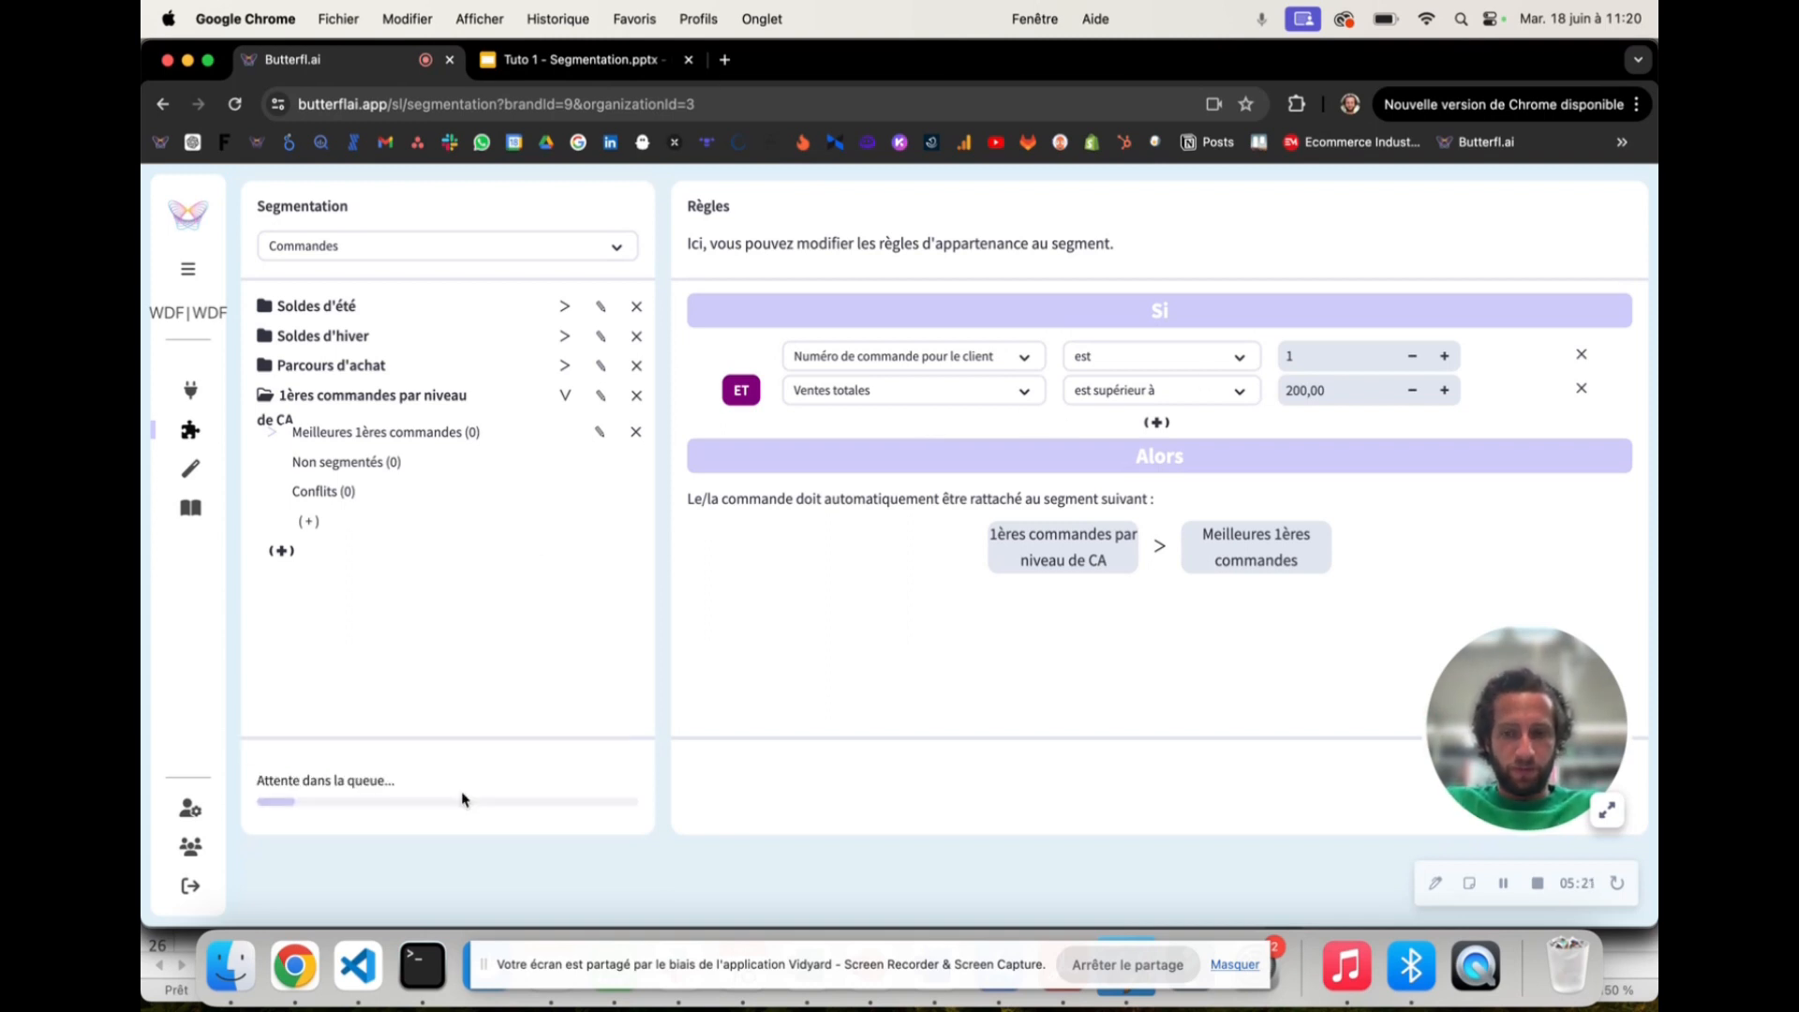